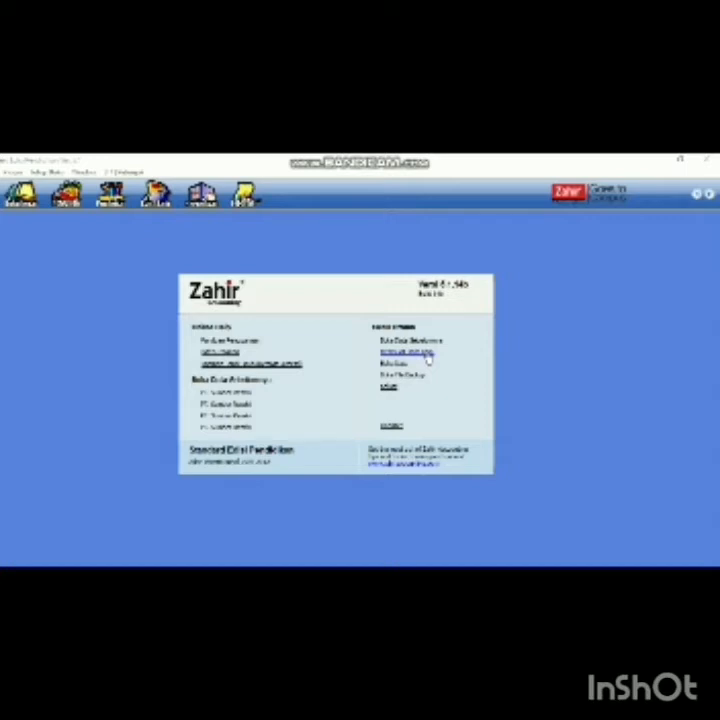
- Create a new company database for PT Sinar Baru, Jl. Kenanga Indah, Jakarta, Indonesia, postal code 1234
{"action": "left_click", "coordinate": [427, 357]}
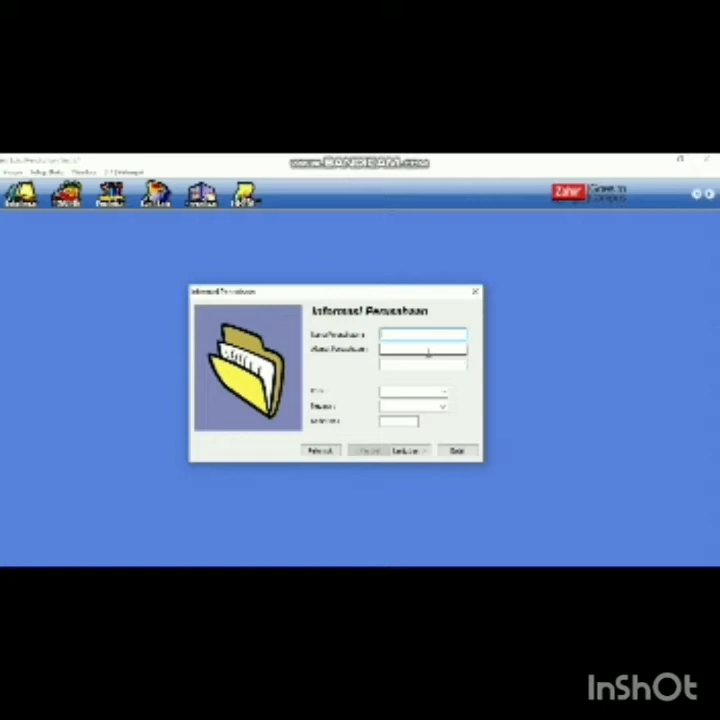
{"action": "type", "text": "PT Sinar Baru"}
{"action": "key", "text": "Tab"}
{"action": "type", "text": "Jl. Kenanga Indah"}
{"action": "key", "text": "Tab"}
{"action": "key", "text": "Tab"}
{"action": "type", "text": "Jakarta"}
{"action": "key", "text": "Tab"}
{"action": "type", "text": "Indonesia"}
{"action": "key", "text": "Tab"}
{"action": "type", "text": "1234"}
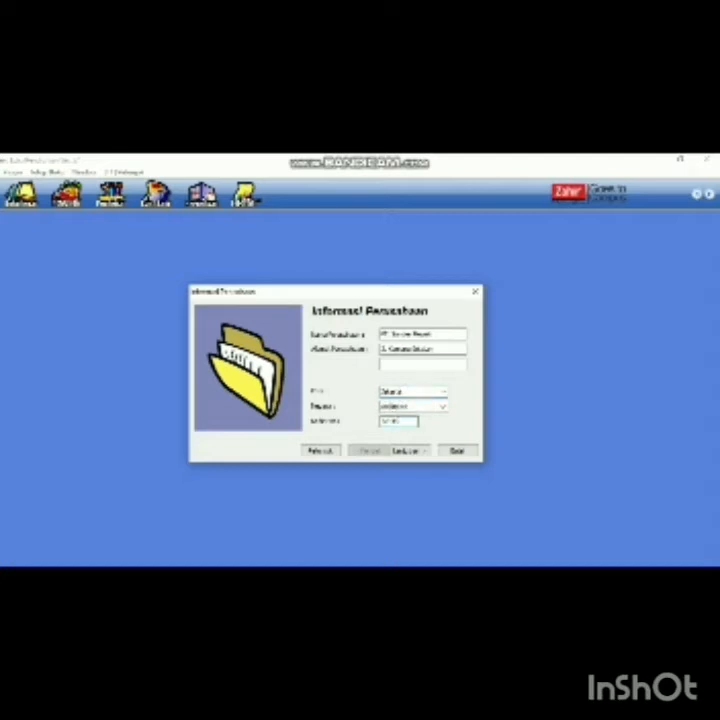
{"action": "left_click", "coordinate": [409, 451]}
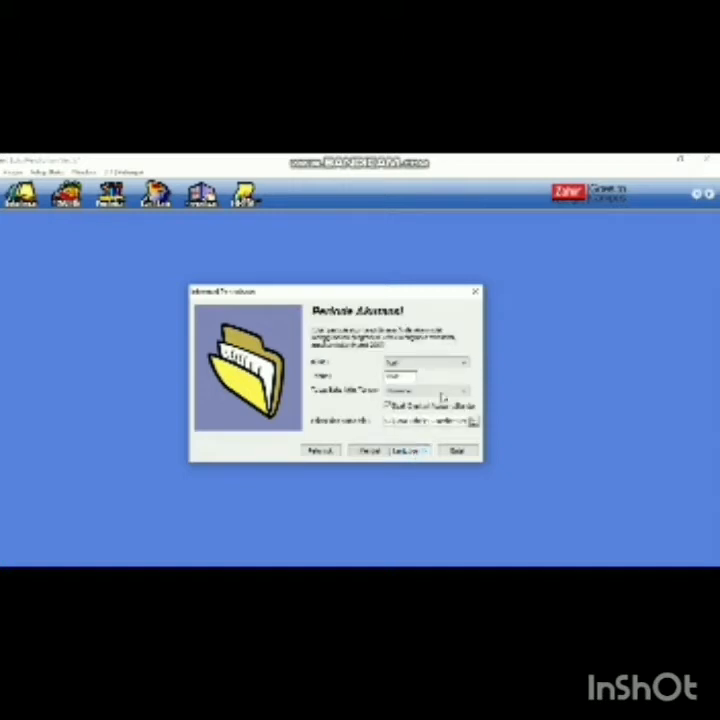
- Start the accounting period in the first month of 1919, confirm the summary and create the database
{"action": "left_click", "coordinate": [457, 364]}
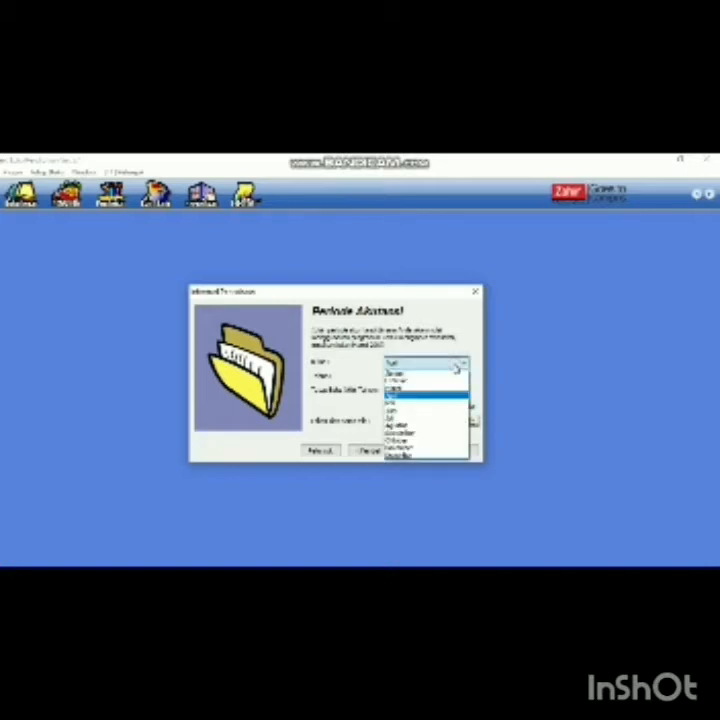
{"action": "left_click", "coordinate": [445, 373]}
{"action": "left_click", "coordinate": [405, 378]}
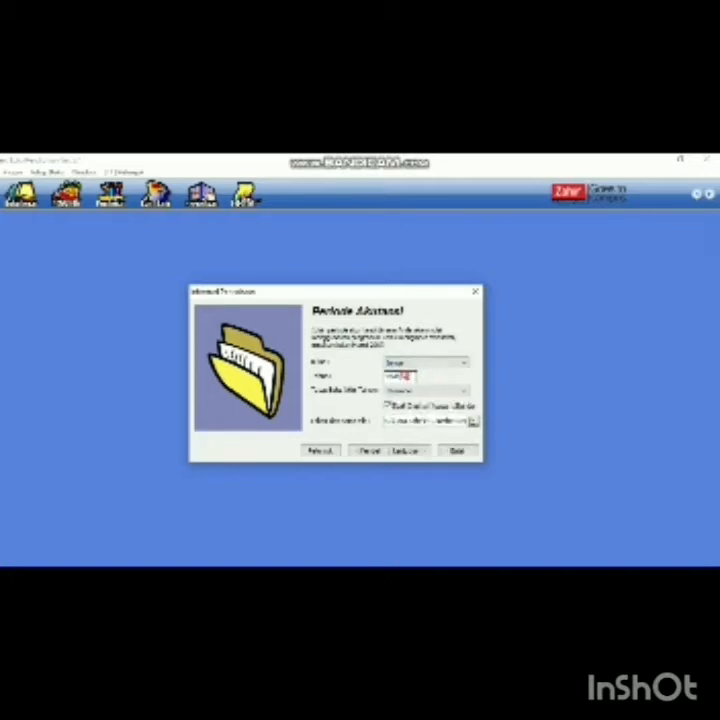
{"action": "type", "text": "1919"}
{"action": "left_click", "coordinate": [424, 452]}
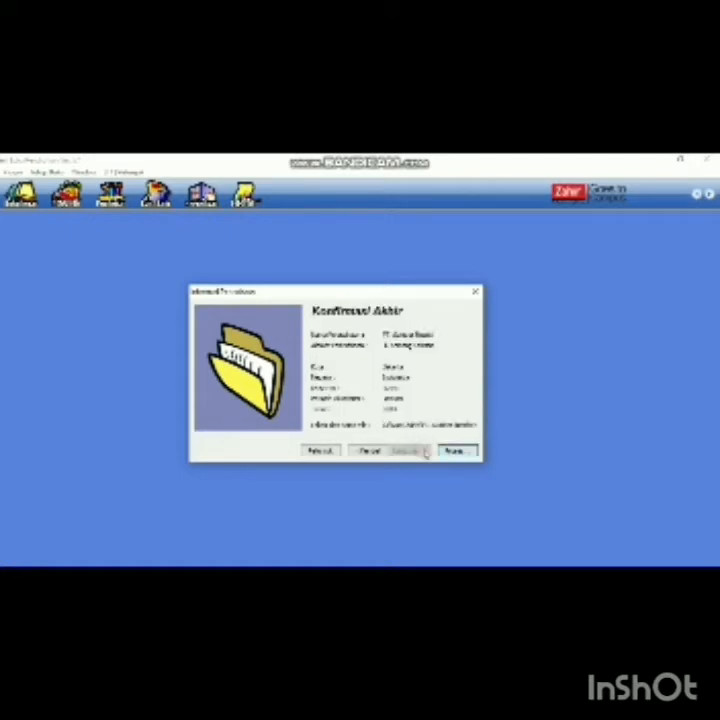
{"action": "left_click", "coordinate": [452, 451]}
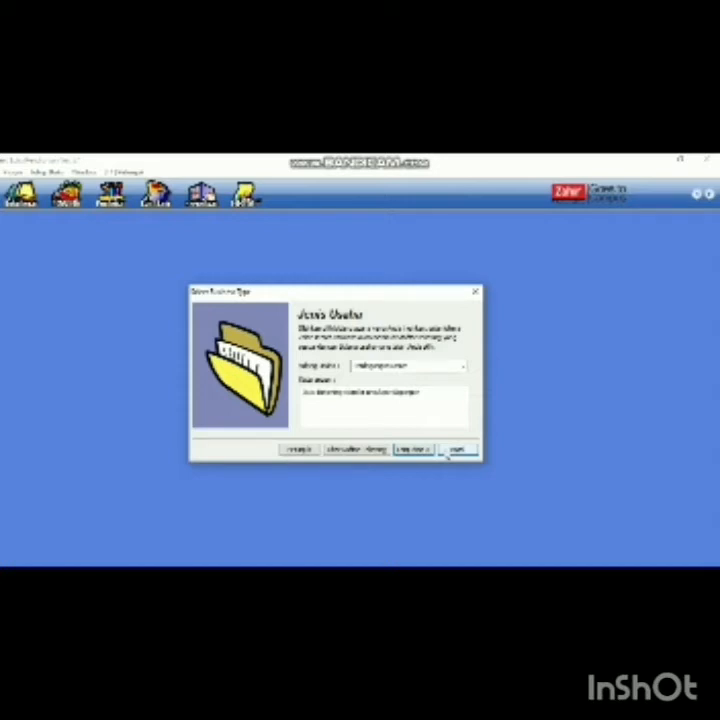
- Choose the company's business type, confirm it with Yes, and acknowledge the password notice
{"action": "left_click", "coordinate": [463, 366]}
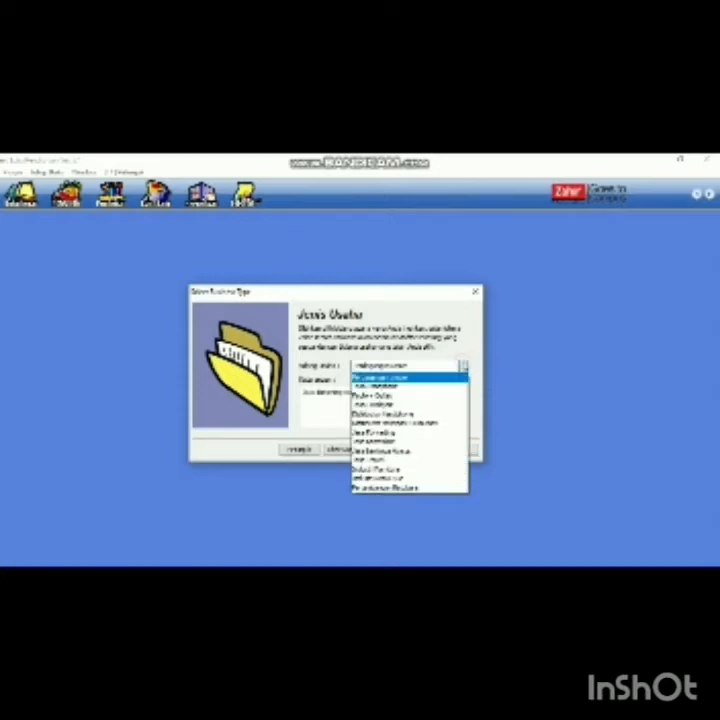
{"action": "left_click", "coordinate": [462, 380]}
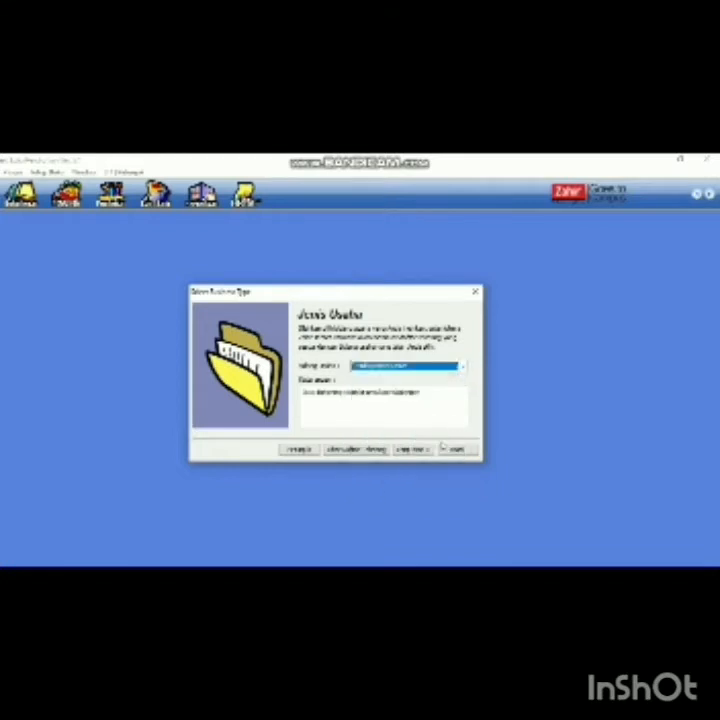
{"action": "left_click", "coordinate": [418, 452]}
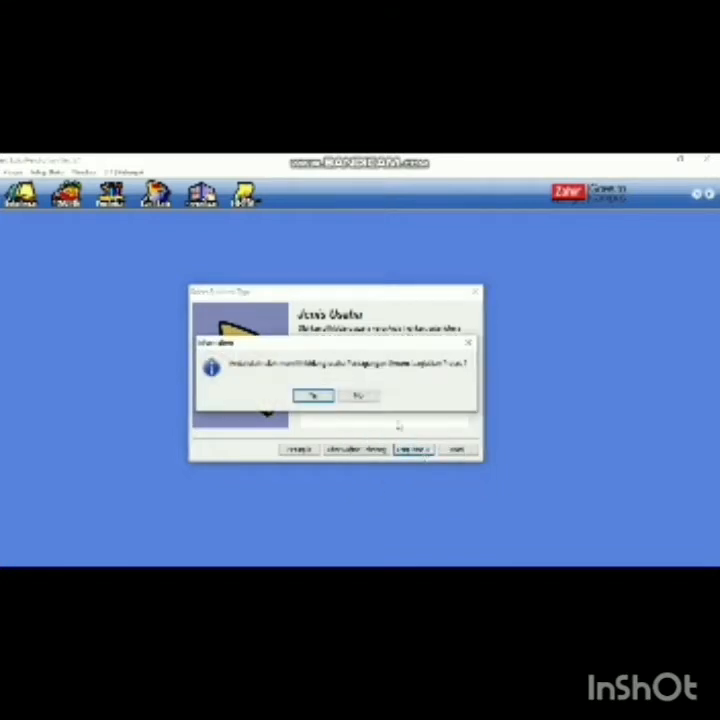
{"action": "left_click", "coordinate": [311, 396]}
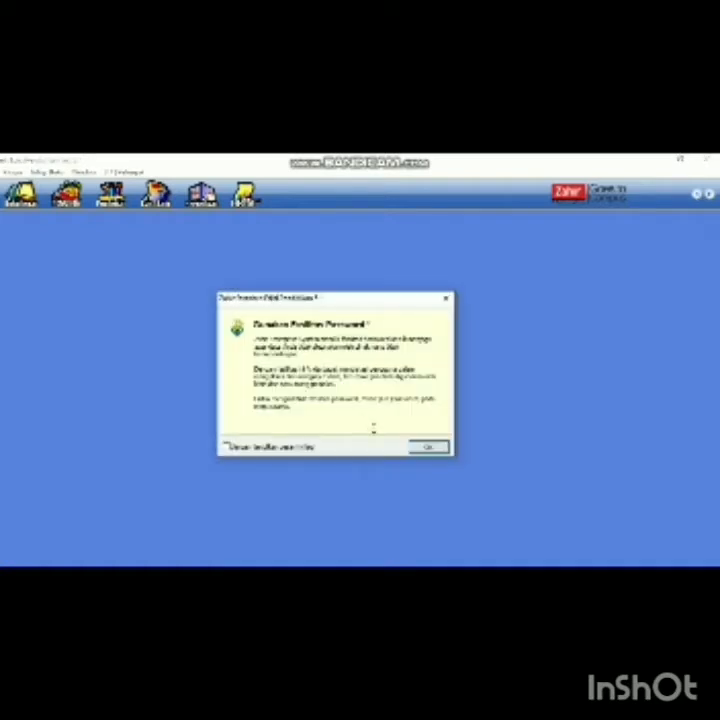
{"action": "left_click", "coordinate": [423, 449]}
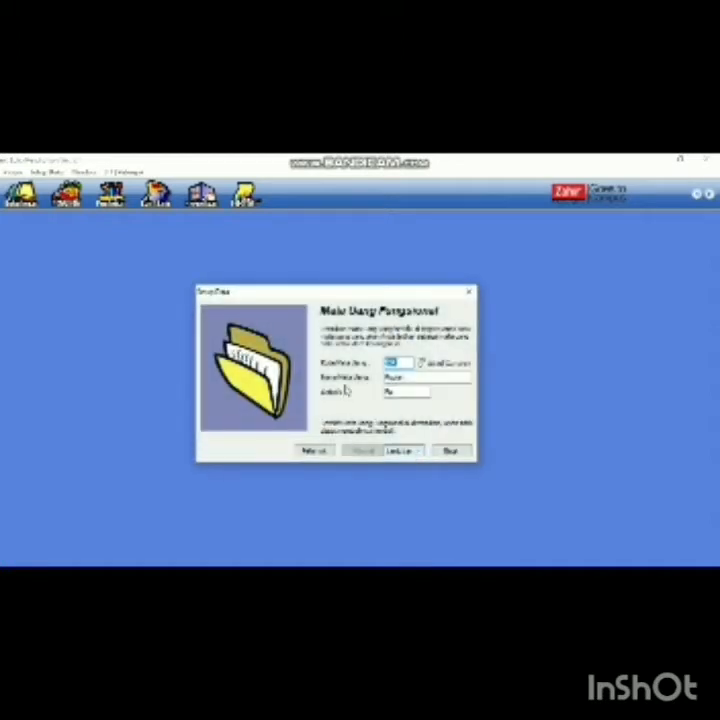
- Keep the default functional currency and finish the setup wizard
{"action": "left_click", "coordinate": [398, 451]}
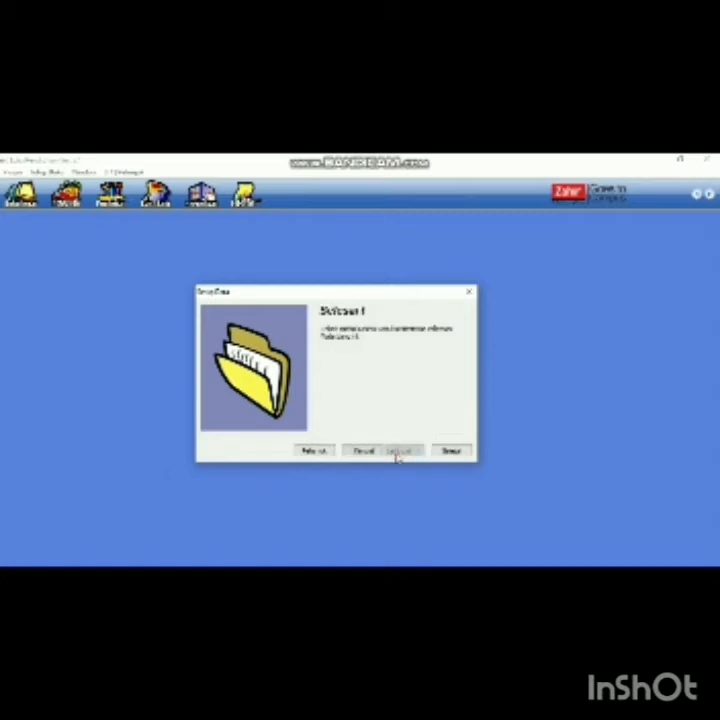
{"action": "left_click", "coordinate": [462, 453]}
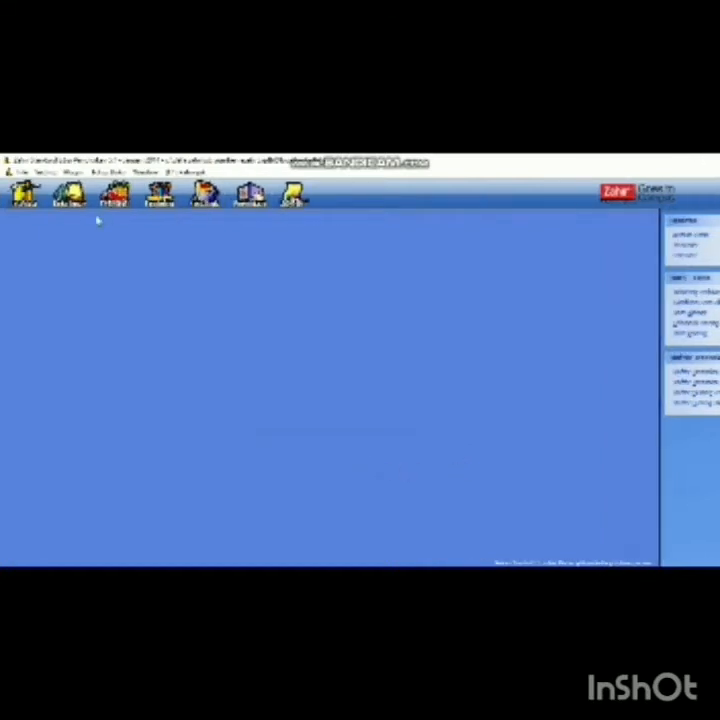
- Open the Data Akun chart of accounts from Data Master
{"action": "left_click", "coordinate": [26, 193]}
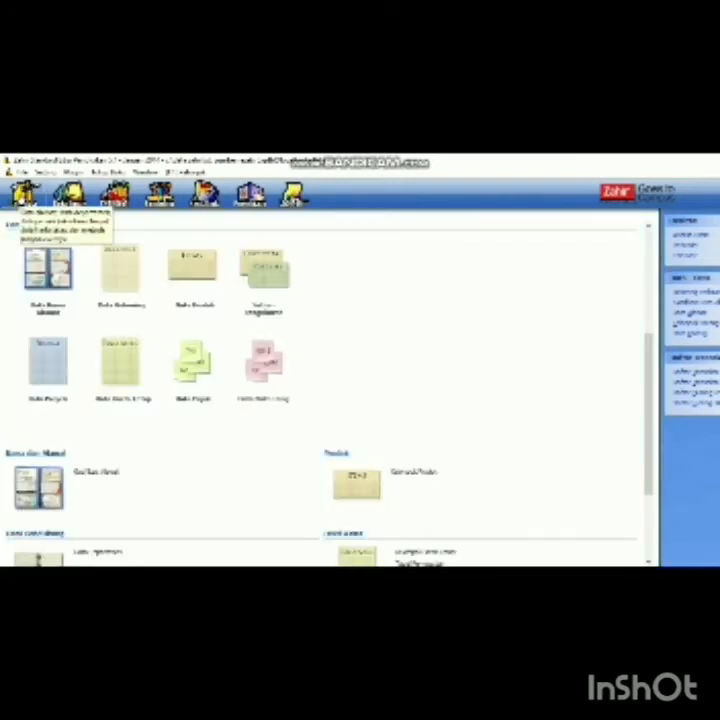
{"action": "left_click", "coordinate": [123, 278]}
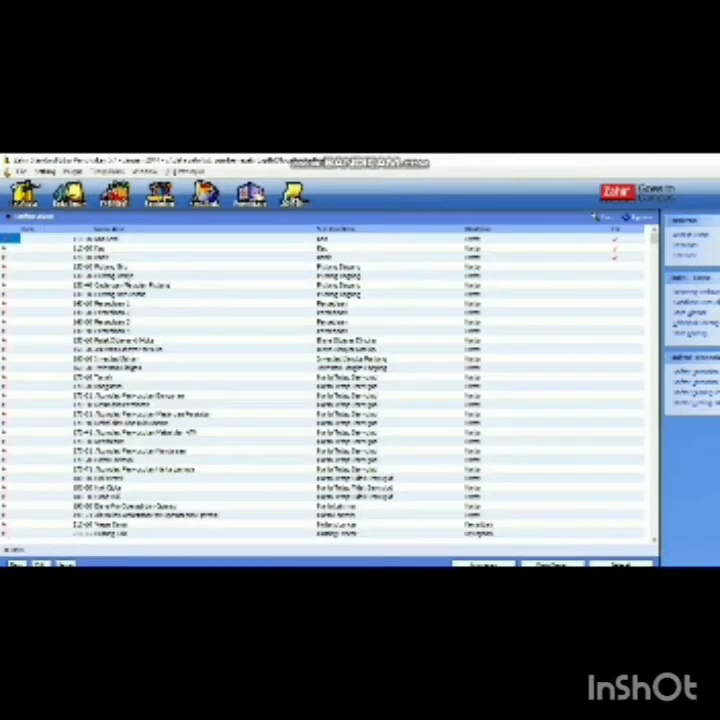
- Append 'Pegawai' to the receivable account's name and save it
{"action": "double_click", "coordinate": [153, 278]}
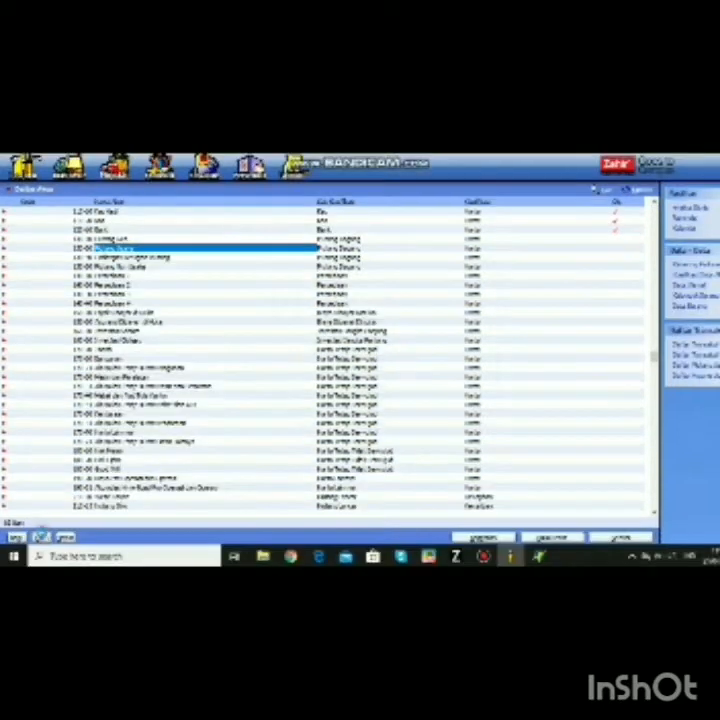
{"action": "left_click", "coordinate": [476, 418]}
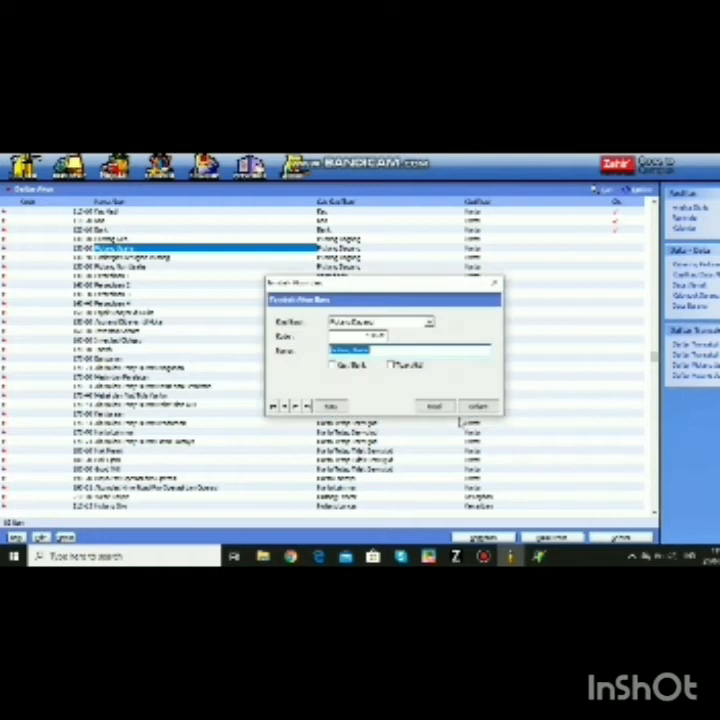
{"action": "left_click", "coordinate": [404, 350]}
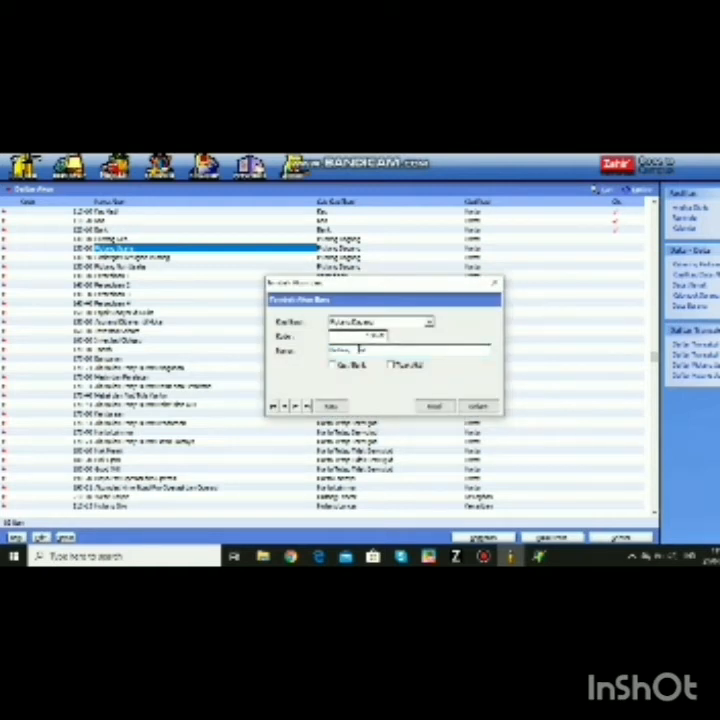
{"action": "type", "text": "Pegawai"}
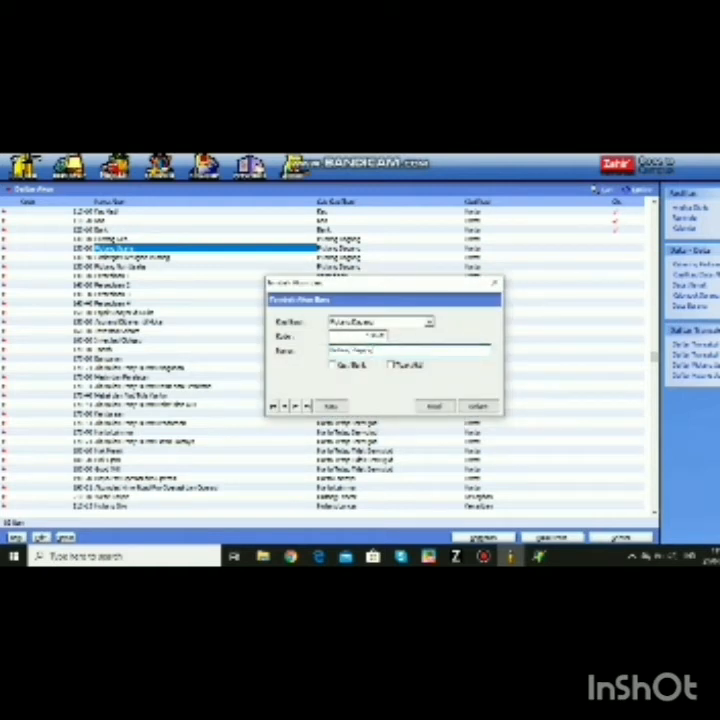
{"action": "left_click", "coordinate": [477, 406]}
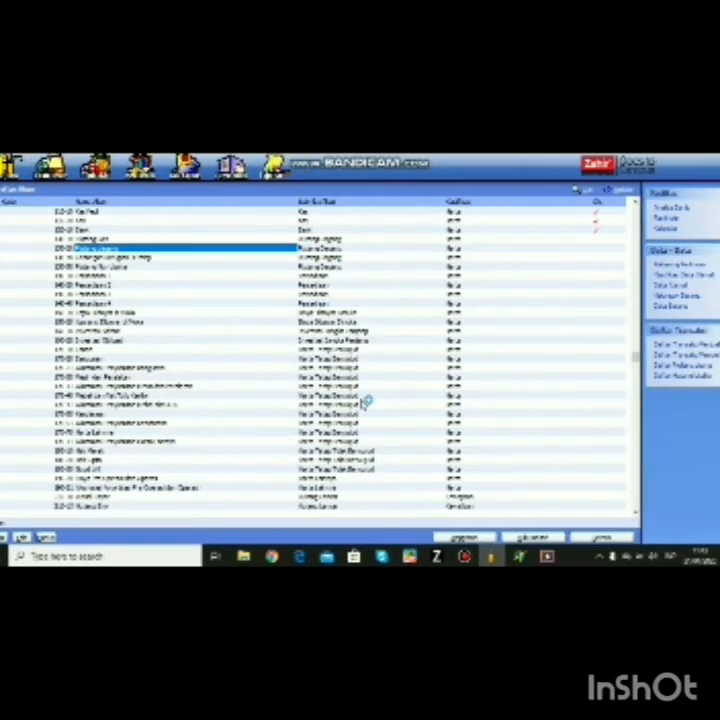
- Rename the Persediaan account to 'persediaan barang dagang'
{"action": "double_click", "coordinate": [170, 275]}
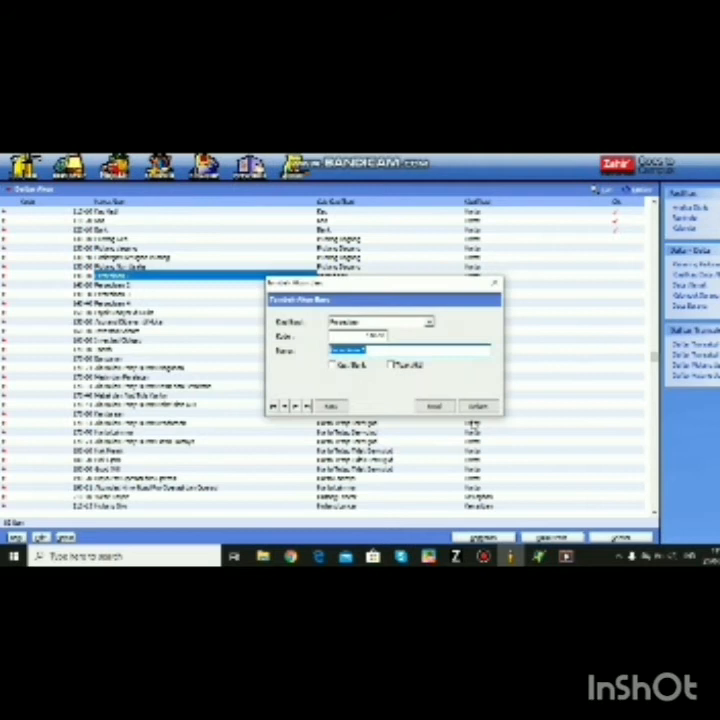
{"action": "type", "text": "persediaan barang dagang"}
{"action": "left_click", "coordinate": [490, 407]}
{"action": "scroll", "coordinate": [178, 291], "scroll_direction": "down", "scroll_amount": 12}
{"action": "scroll", "coordinate": [171, 280], "scroll_direction": "up", "scroll_amount": 3}
- Rename a further account lower in the list to 'penjualan' and save it
{"action": "left_click", "coordinate": [40, 538]}
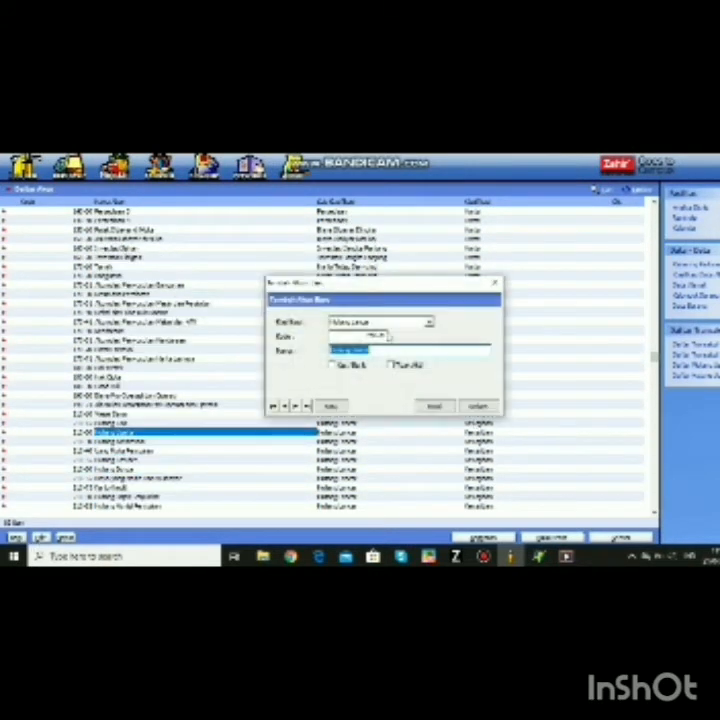
{"action": "key", "text": "Escape"}
{"action": "scroll", "coordinate": [334, 494], "scroll_direction": "down", "scroll_amount": 14}
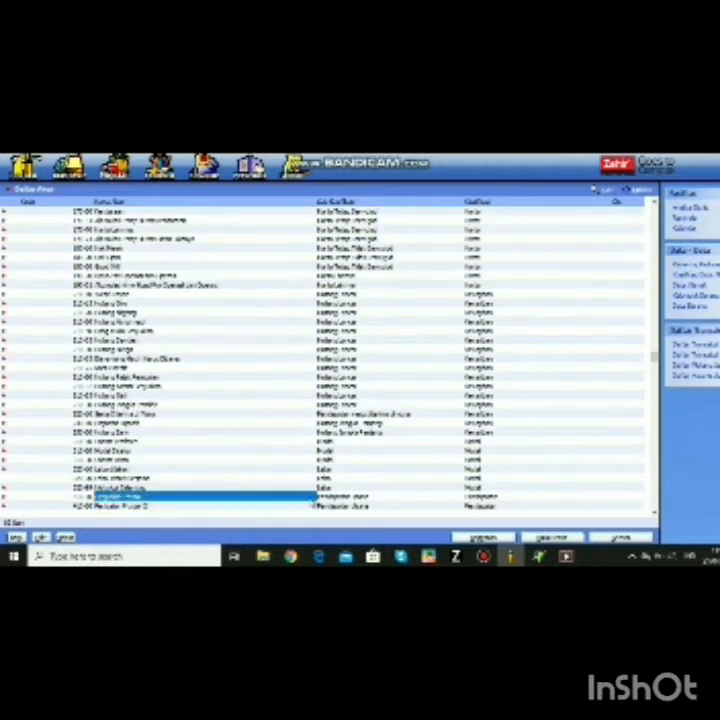
{"action": "left_click", "coordinate": [41, 538]}
{"action": "left_click", "coordinate": [476, 419]}
{"action": "type", "text": "penjualan"}
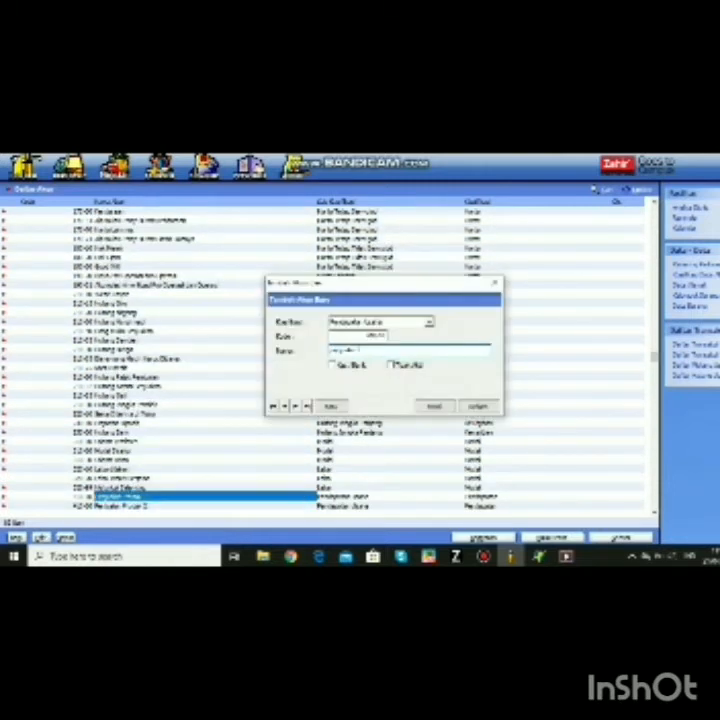
{"action": "key", "text": "Return"}
- Open the next account, dismiss its notice and save it
{"action": "scroll", "coordinate": [330, 360], "scroll_direction": "down", "scroll_amount": 10}
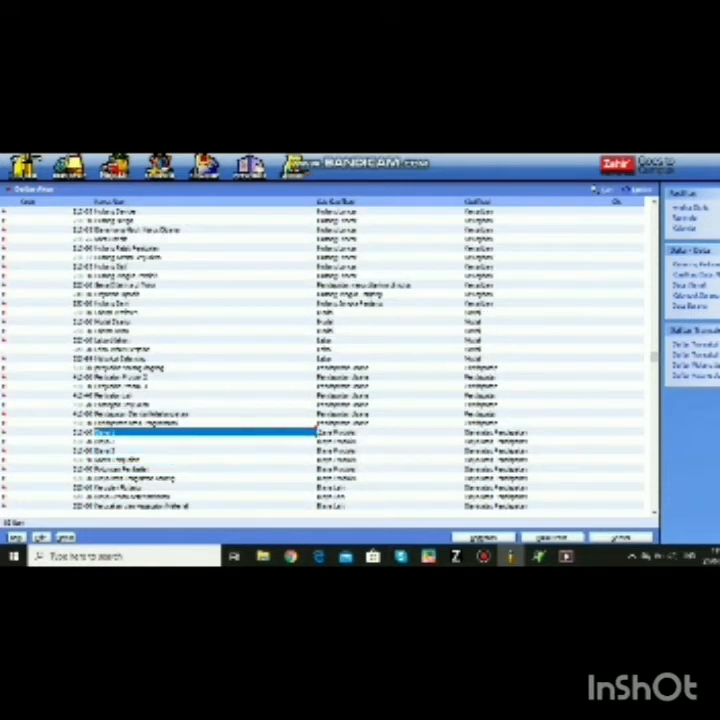
{"action": "left_click", "coordinate": [41, 538]}
{"action": "left_click", "coordinate": [478, 419]}
{"action": "left_click", "coordinate": [471, 405]}
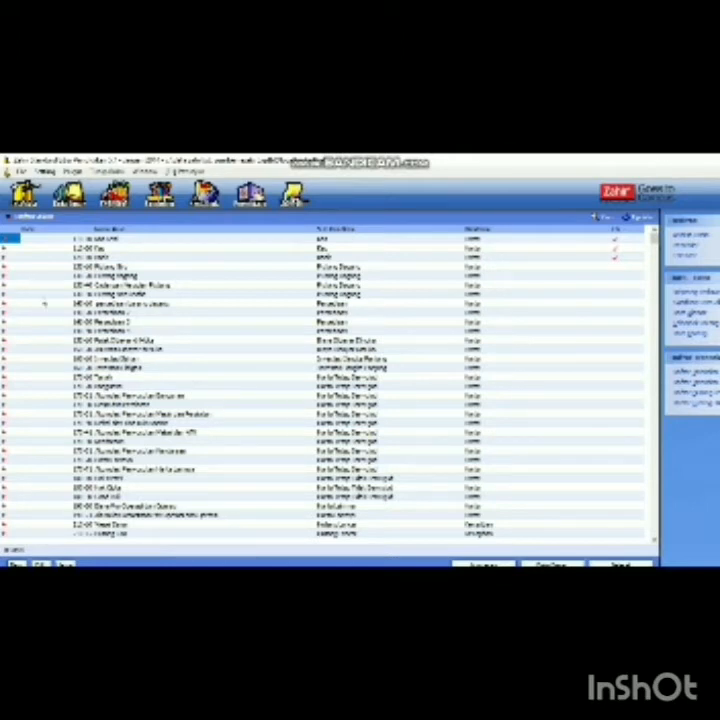
- Open the Saldo Awal Akun dialog and select the third account's opening balance cell
{"action": "left_click", "coordinate": [45, 172]}
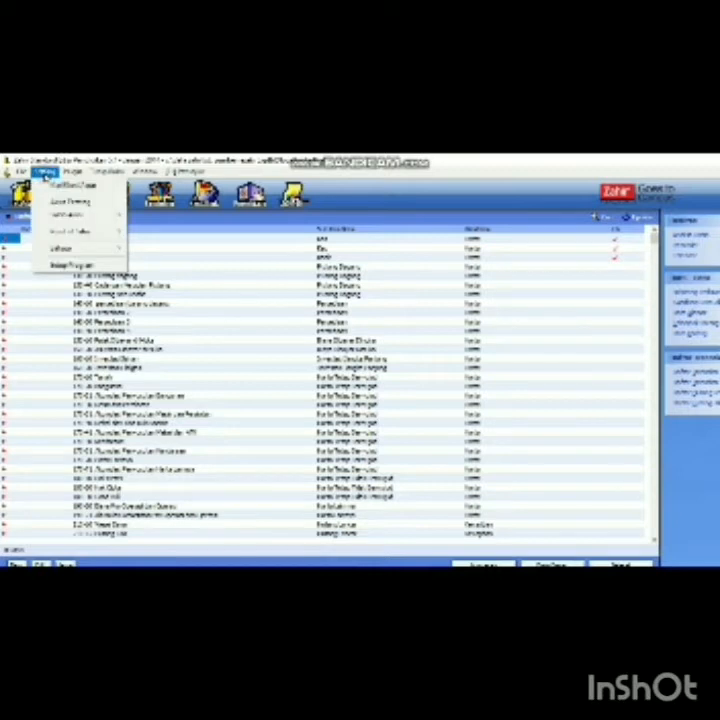
{"action": "mouse_move", "coordinate": [90, 216]}
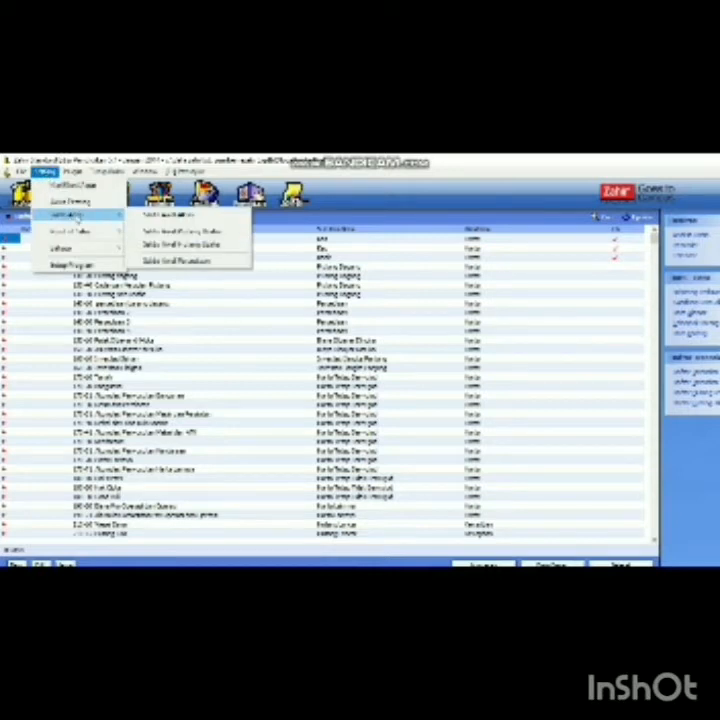
{"action": "left_click", "coordinate": [158, 214]}
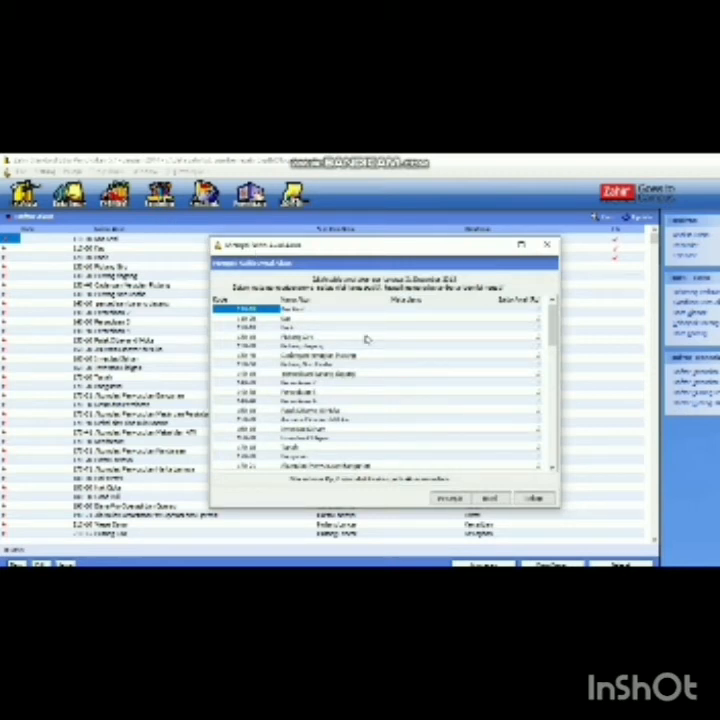
{"action": "left_click", "coordinate": [410, 316]}
{"action": "left_click", "coordinate": [535, 318]}
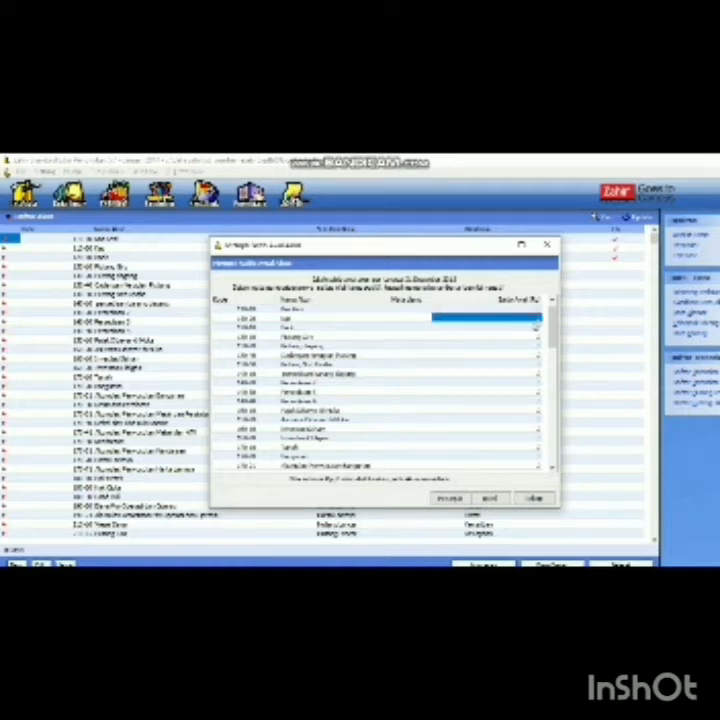
{"action": "left_click", "coordinate": [536, 326]}
- Enter opening balances of 10000, 5000 and 100 for accounts down the list
{"action": "type", "text": "10000"}
{"action": "key", "text": "Return"}
{"action": "key", "text": "Down"}
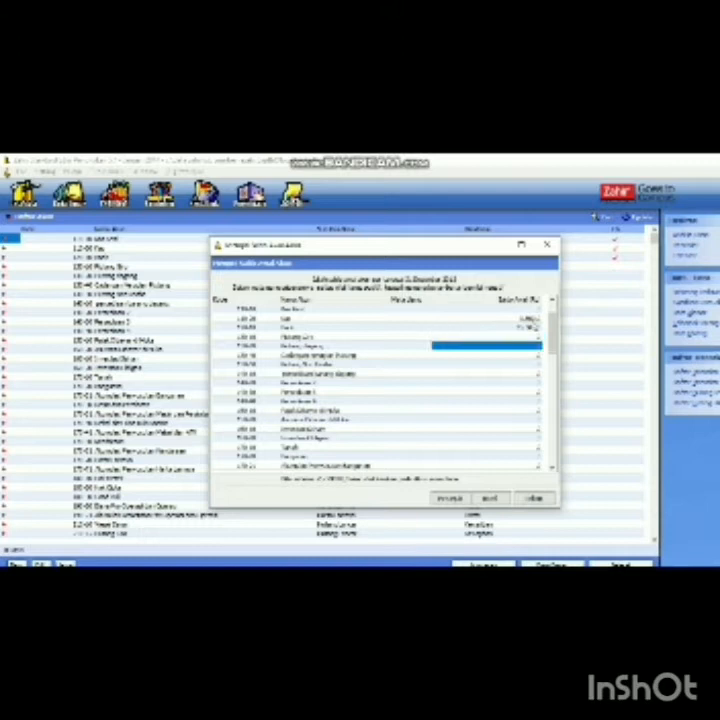
{"action": "type", "text": "5000"}
{"action": "key", "text": "Return"}
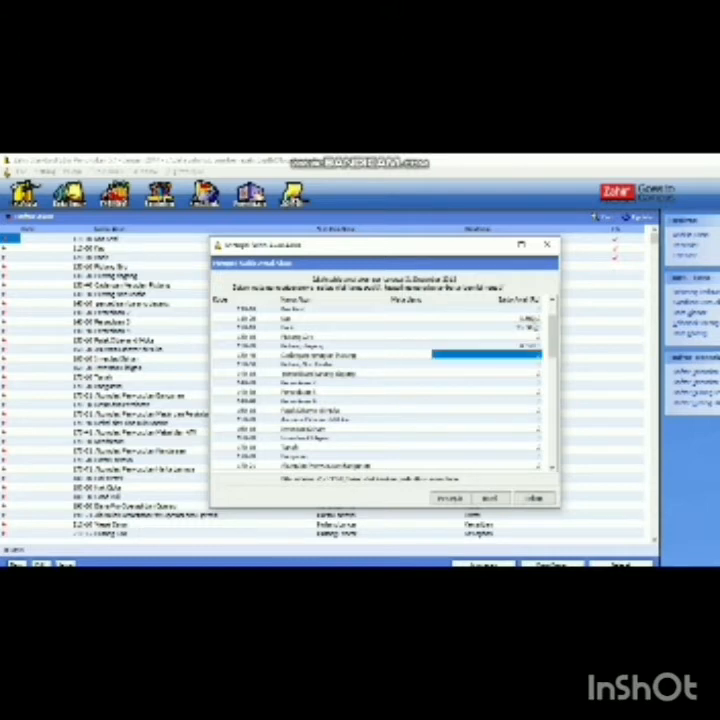
{"action": "scroll", "coordinate": [536, 322], "scroll_direction": "down", "scroll_amount": 3}
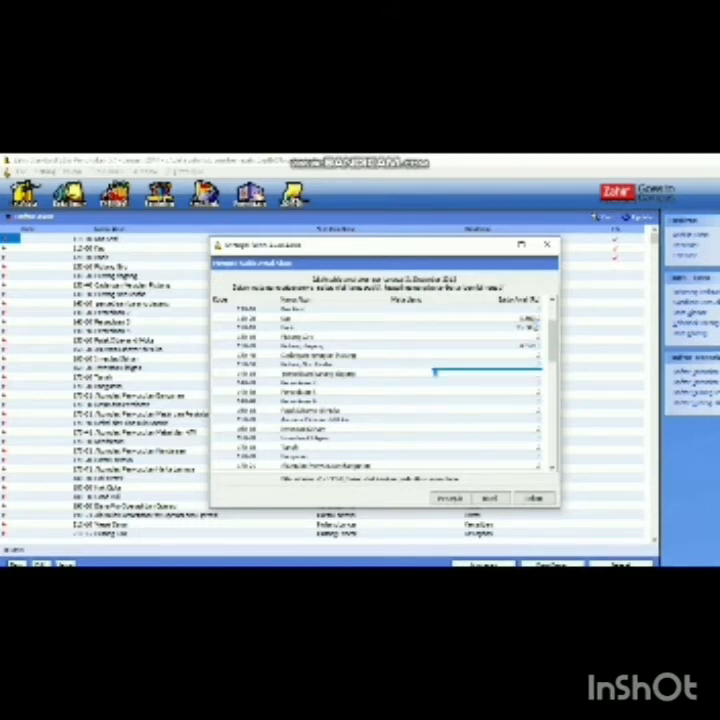
{"action": "scroll", "coordinate": [536, 322], "scroll_direction": "up", "scroll_amount": 2}
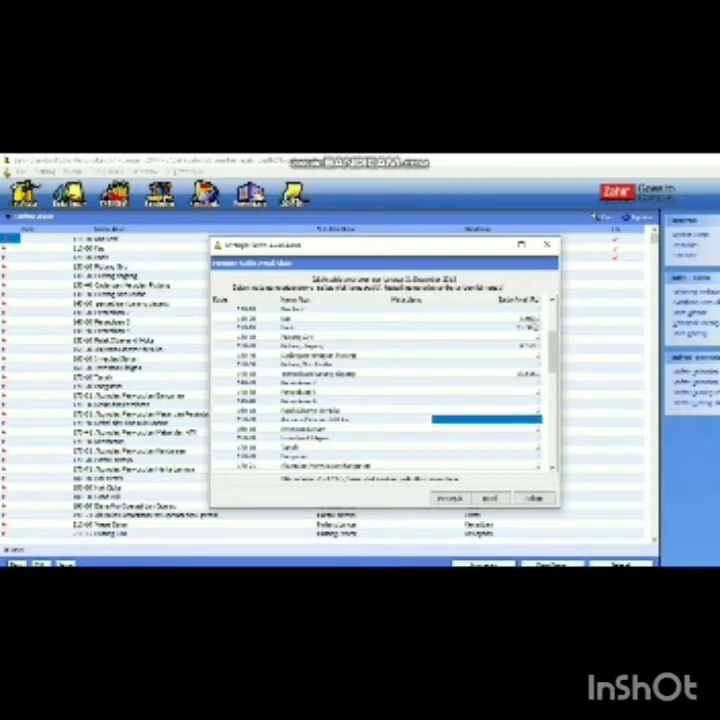
{"action": "key", "text": "Down"}
{"action": "key", "text": "Down"}
{"action": "key", "text": "Down"}
{"action": "key", "text": "Down"}
{"action": "key", "text": "Down"}
{"action": "key", "text": "Down"}
{"action": "key", "text": "Down"}
{"action": "key", "text": "Down"}
{"action": "key", "text": "Down"}
{"action": "key", "text": "Down"}
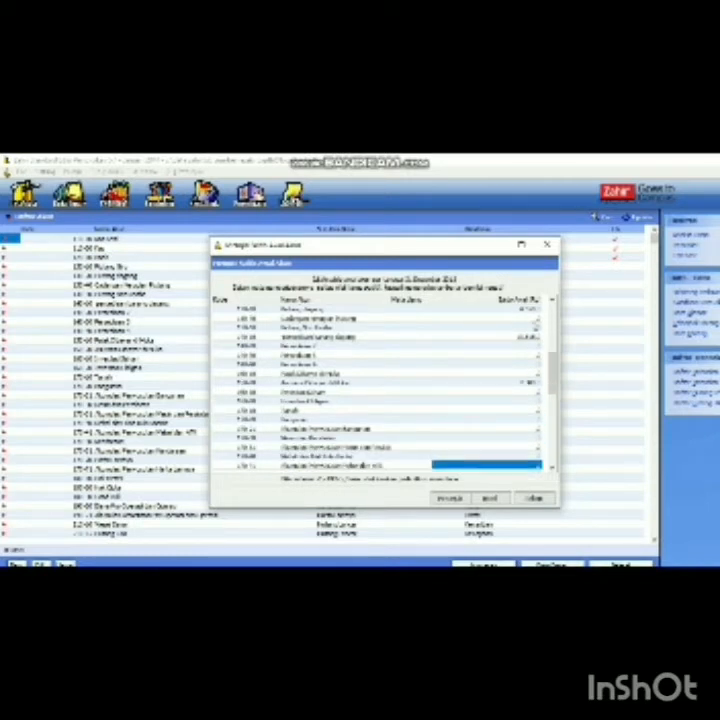
{"action": "scroll", "coordinate": [536, 322], "scroll_direction": "down", "scroll_amount": 3}
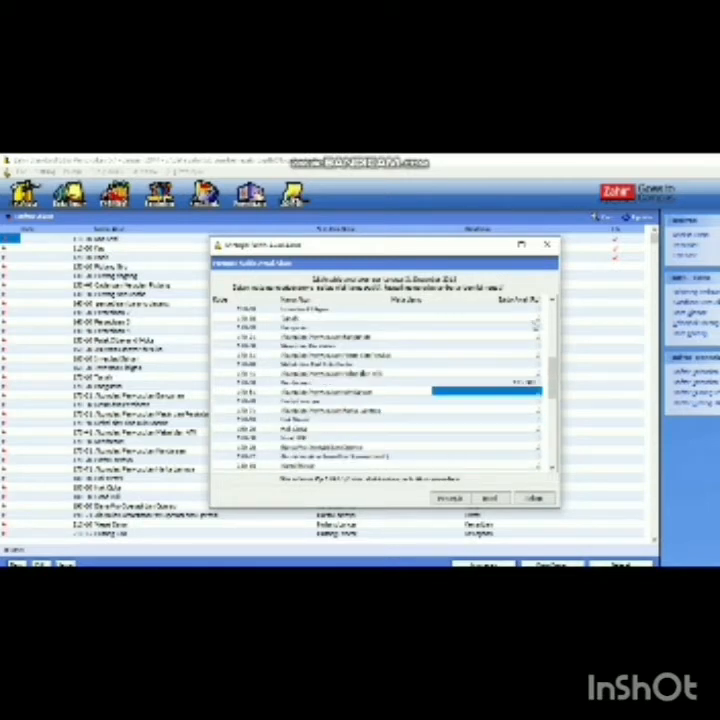
{"action": "type", "text": "100"}
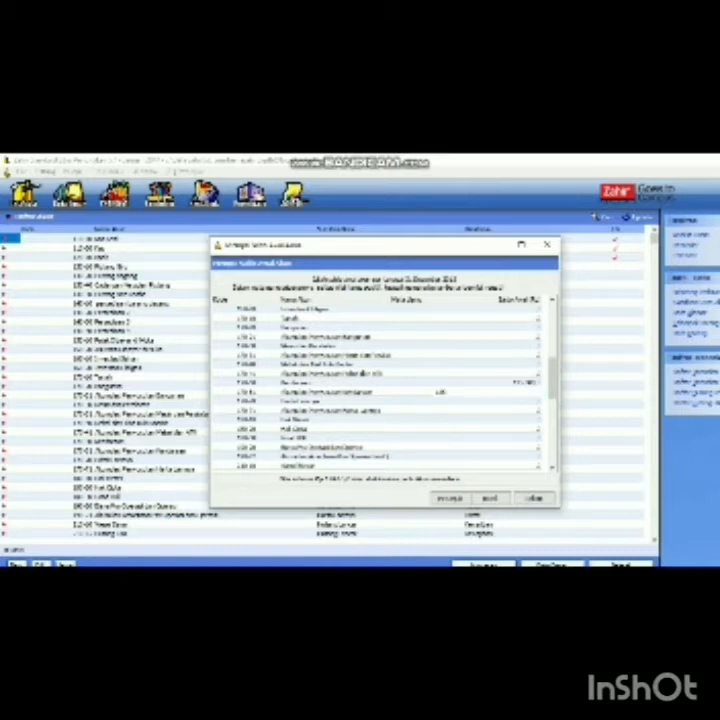
{"action": "key", "text": "Down"}
{"action": "key", "text": "Down"}
{"action": "key", "text": "Down"}
{"action": "key", "text": "Down"}
{"action": "key", "text": "Down"}
{"action": "key", "text": "Down"}
{"action": "key", "text": "Down"}
{"action": "key", "text": "Down"}
{"action": "key", "text": "Down"}
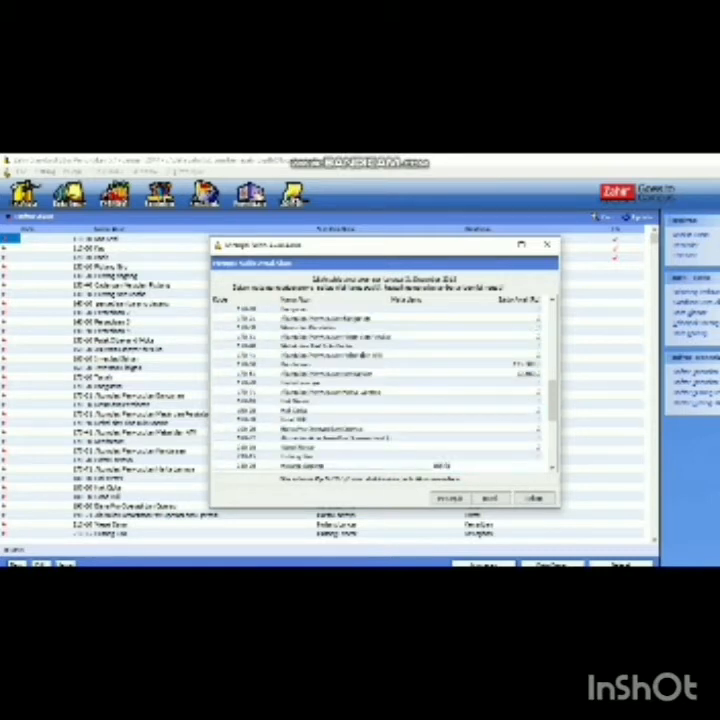
- Select balances for accounts near the bottom of the list and save the opening balances
{"action": "scroll", "coordinate": [535, 325], "scroll_direction": "down", "scroll_amount": 3}
{"action": "key", "text": "Down"}
{"action": "key", "text": "Down"}
{"action": "key", "text": "Down"}
{"action": "key", "text": "Down"}
{"action": "key", "text": "Down"}
{"action": "key", "text": "Down"}
{"action": "key", "text": "Down"}
{"action": "key", "text": "Down"}
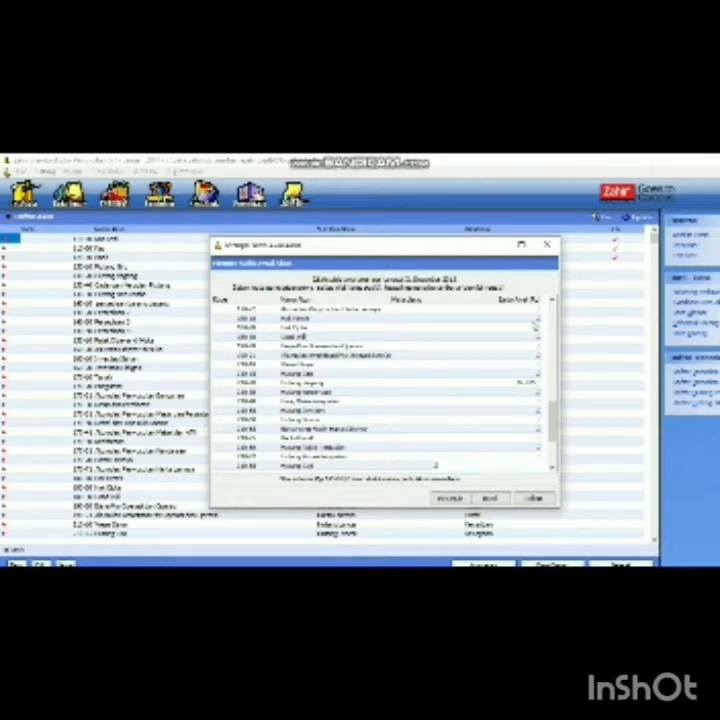
{"action": "scroll", "coordinate": [536, 325], "scroll_direction": "down", "scroll_amount": 3}
{"action": "key", "text": "Down"}
{"action": "key", "text": "Down"}
{"action": "key", "text": "Down"}
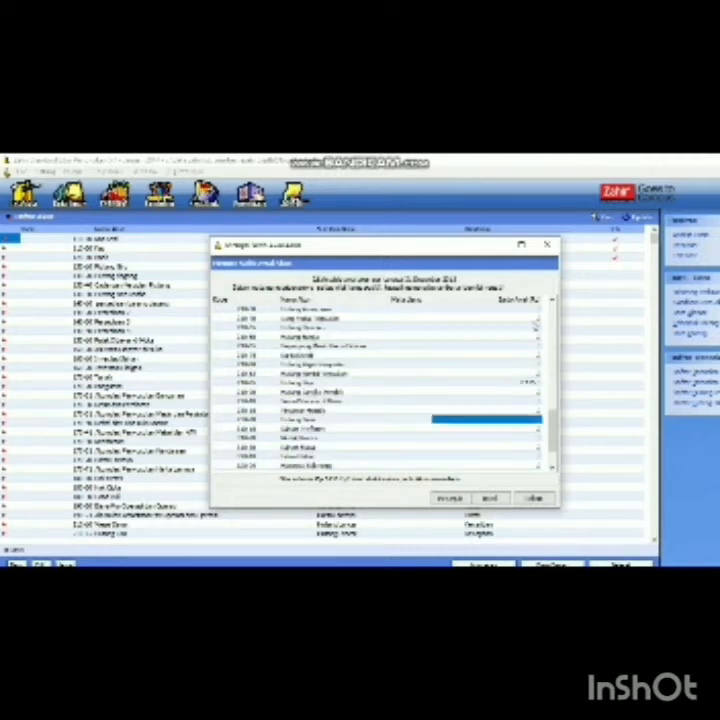
{"action": "key", "text": "Down"}
{"action": "key", "text": "Down"}
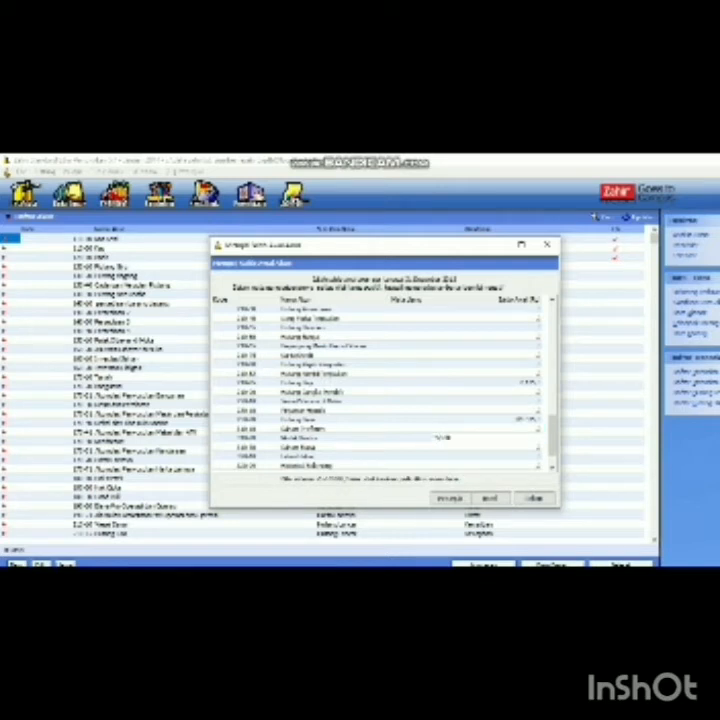
{"action": "left_click", "coordinate": [437, 446]}
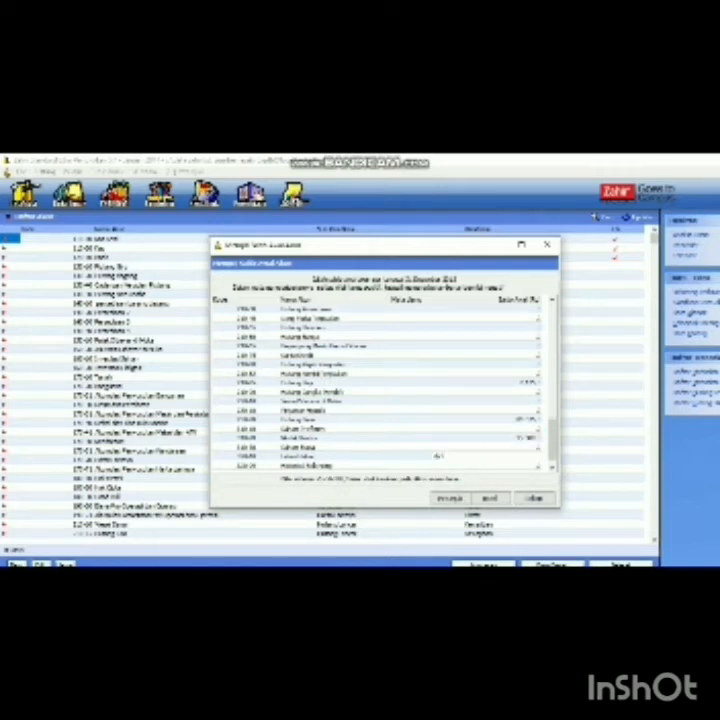
{"action": "left_click", "coordinate": [487, 465]}
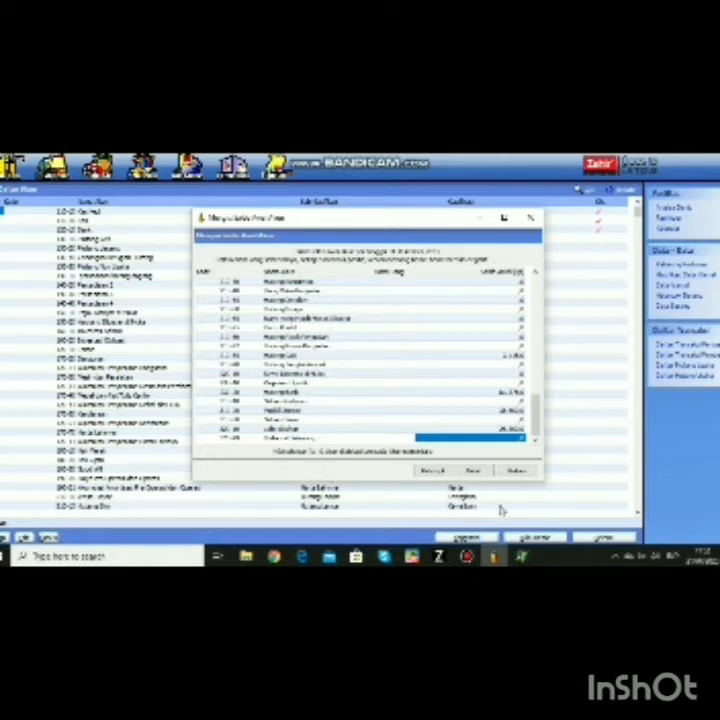
{"action": "left_click", "coordinate": [516, 471]}
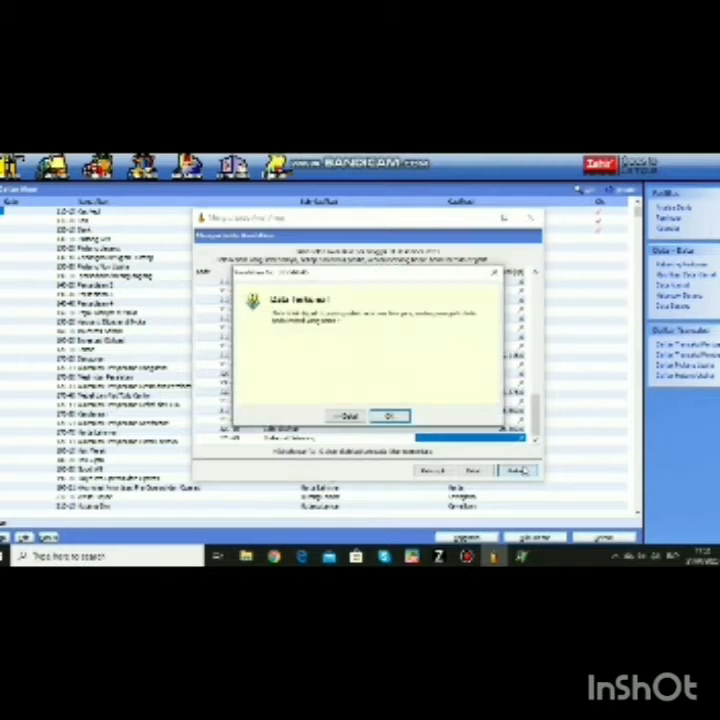
- Confirm the saved opening balances, then open the Data Nama contacts list from Data Master
{"action": "left_click", "coordinate": [398, 417]}
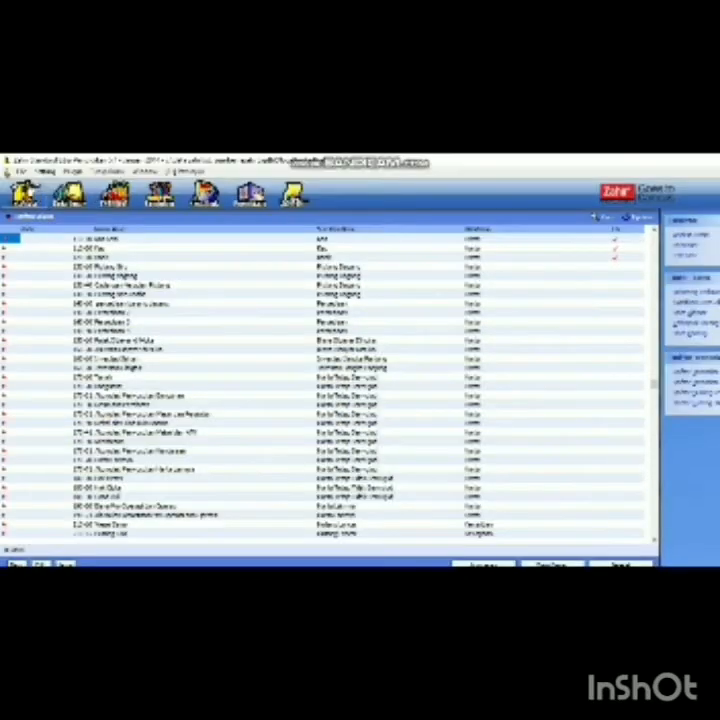
{"action": "left_click", "coordinate": [24, 194]}
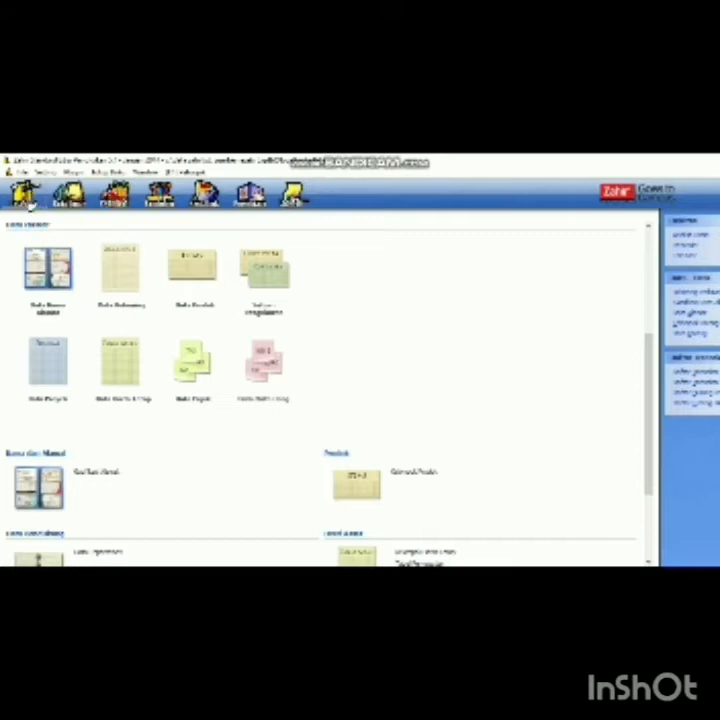
{"action": "left_click", "coordinate": [47, 286]}
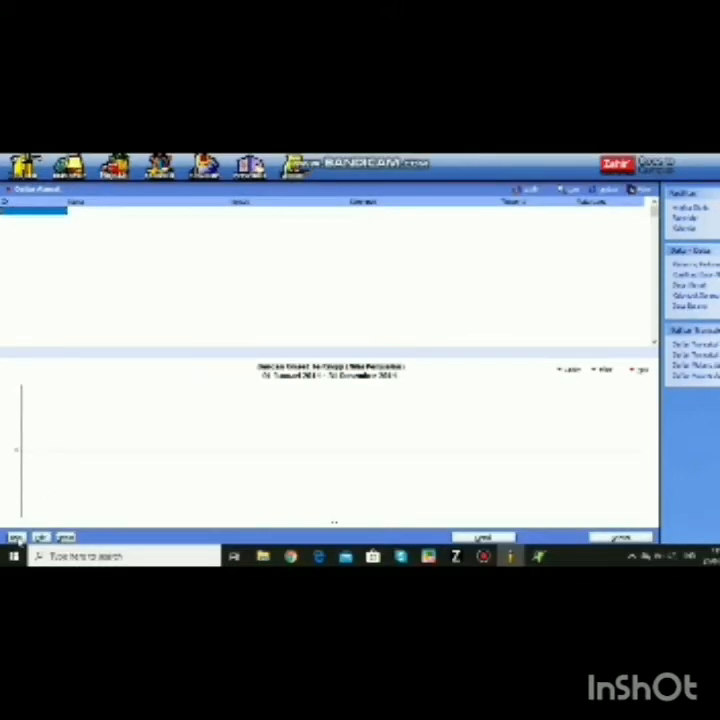
- Add the first contact with its ID and the person's name, typed as Customer
{"action": "left_click", "coordinate": [15, 537]}
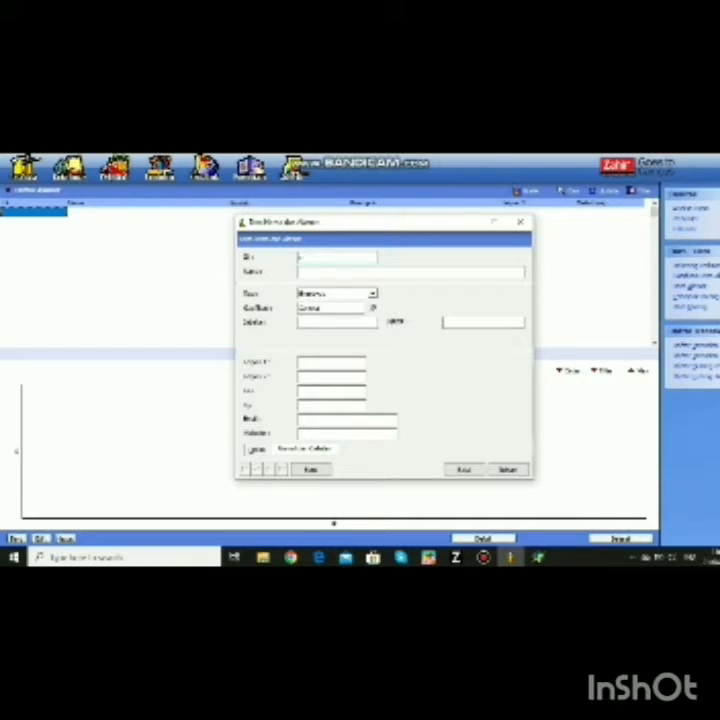
{"action": "type", "text": "Lind"}
{"action": "left_click", "coordinate": [305, 272]}
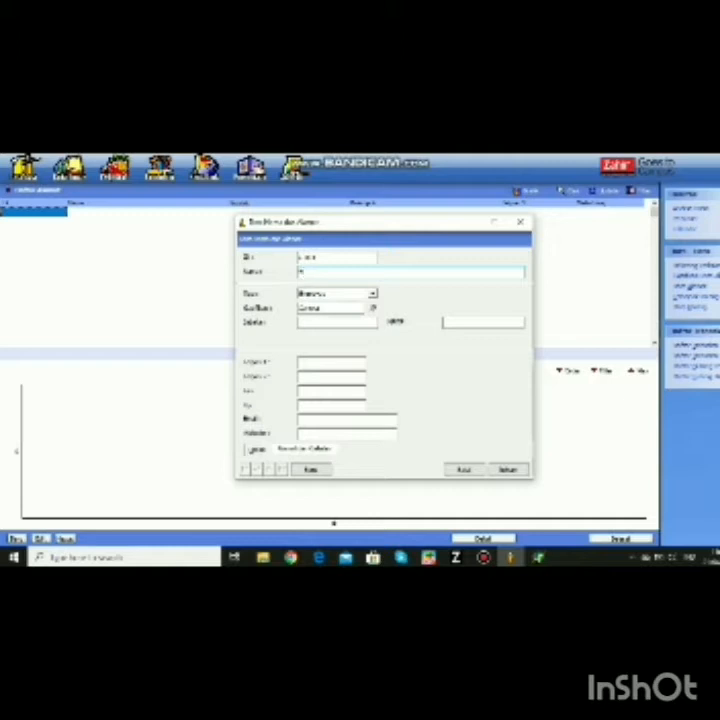
{"action": "left_click", "coordinate": [373, 294]}
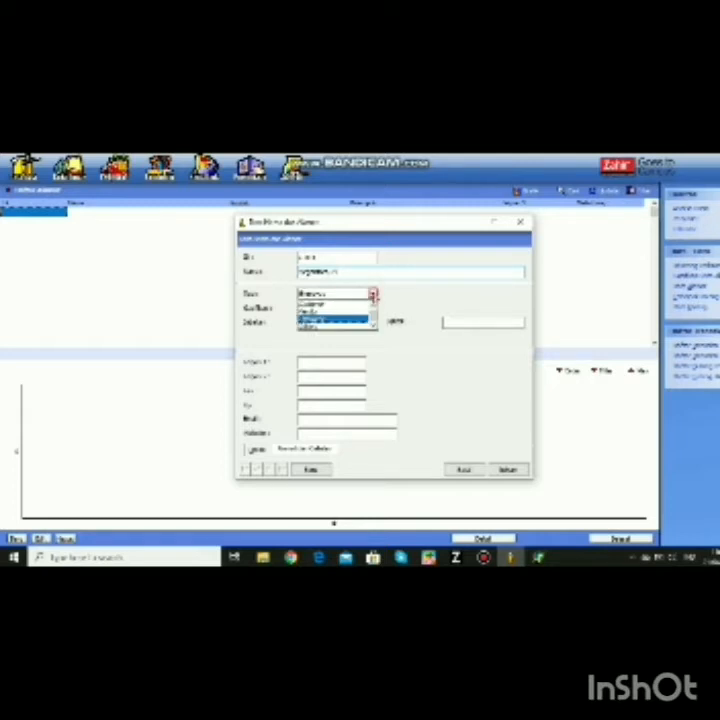
{"action": "left_click", "coordinate": [351, 305]}
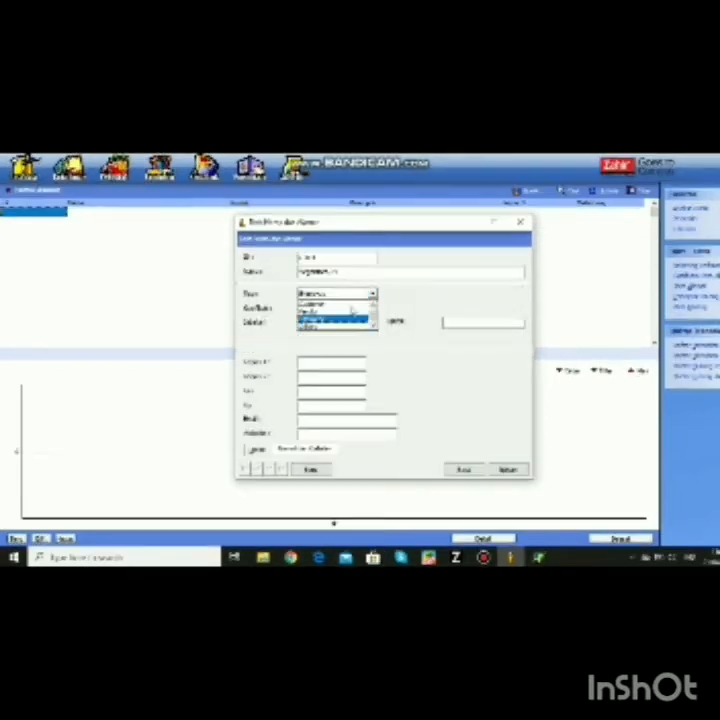
{"action": "left_click", "coordinate": [507, 469]}
- Add customer contact Indi Utama, PT with ID 2
{"action": "type", "text": "2"}
{"action": "left_click", "coordinate": [353, 270]}
{"action": "type", "text": "Indi Utama, PT"}
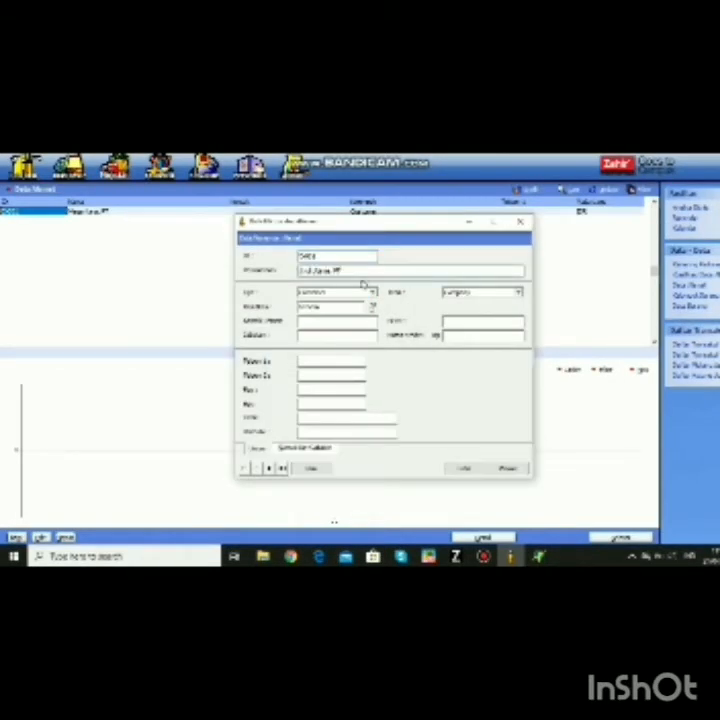
{"action": "left_click", "coordinate": [509, 469]}
- Add customer contact Cipta Emas, PT and save it
{"action": "left_click", "coordinate": [50, 220]}
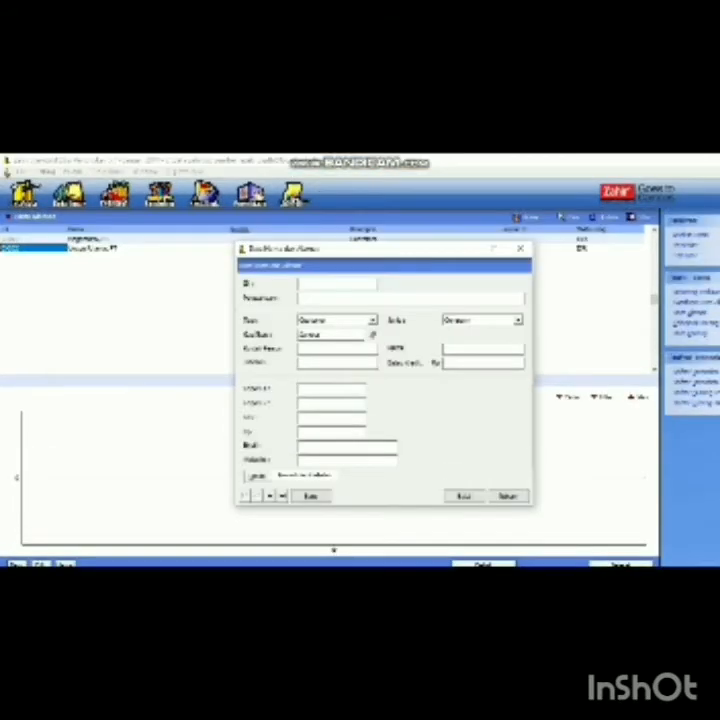
{"action": "type", "text": "Cipta Emas, PT"}
{"action": "left_click", "coordinate": [508, 496]}
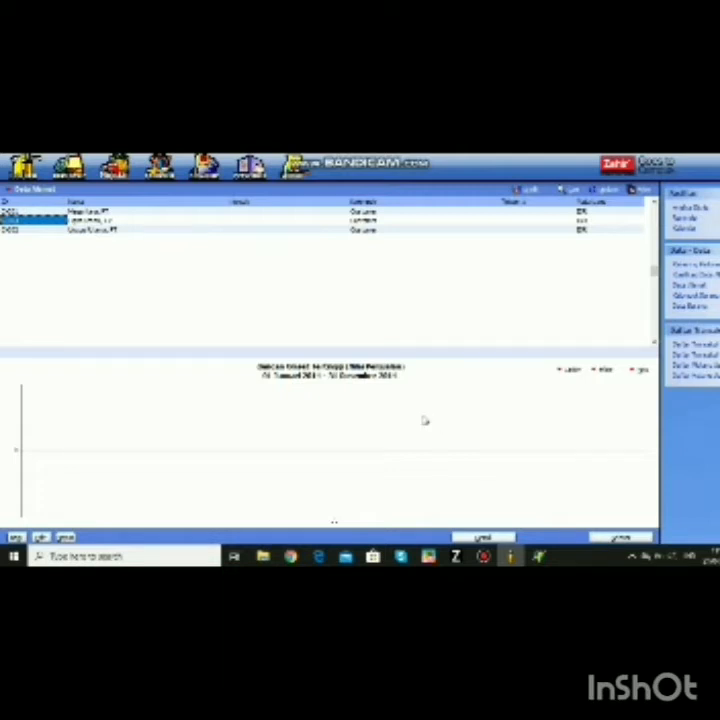
{"action": "left_click", "coordinate": [45, 172]}
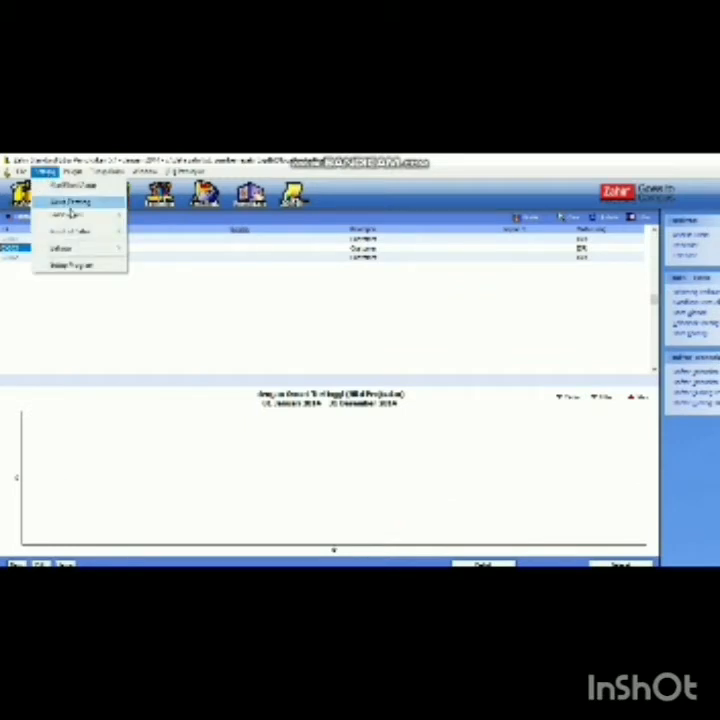
- Start a new opening receivable entry for Megantara, PT and pick its invoice date
{"action": "mouse_move", "coordinate": [90, 216]}
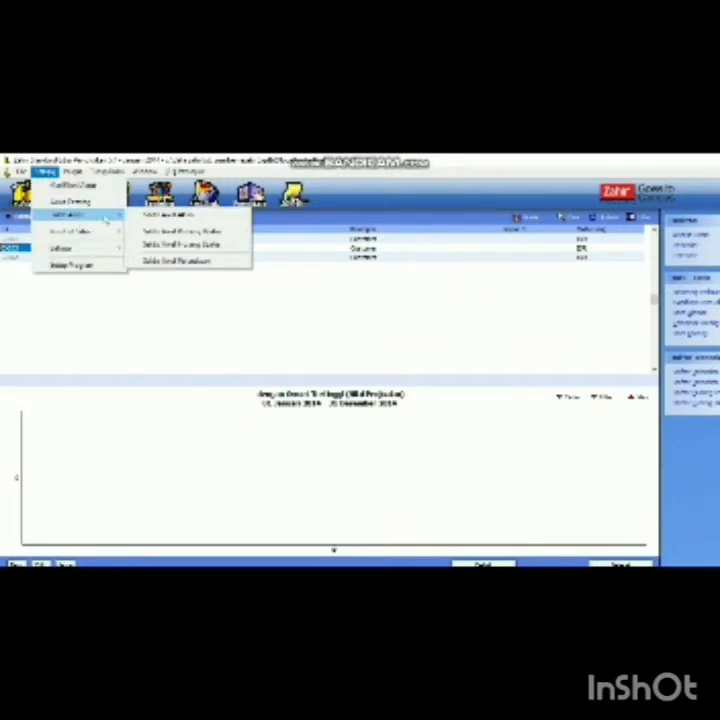
{"action": "left_click", "coordinate": [161, 231]}
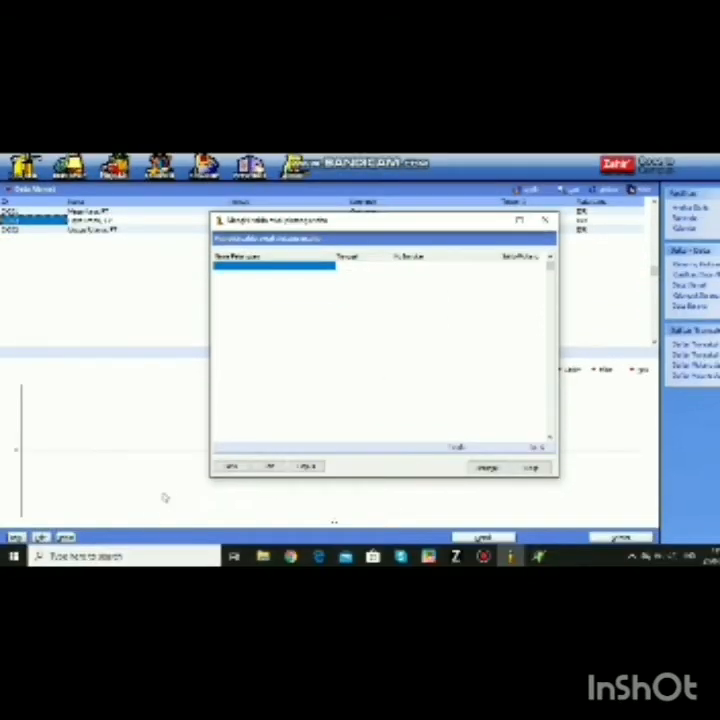
{"action": "left_click", "coordinate": [232, 468]}
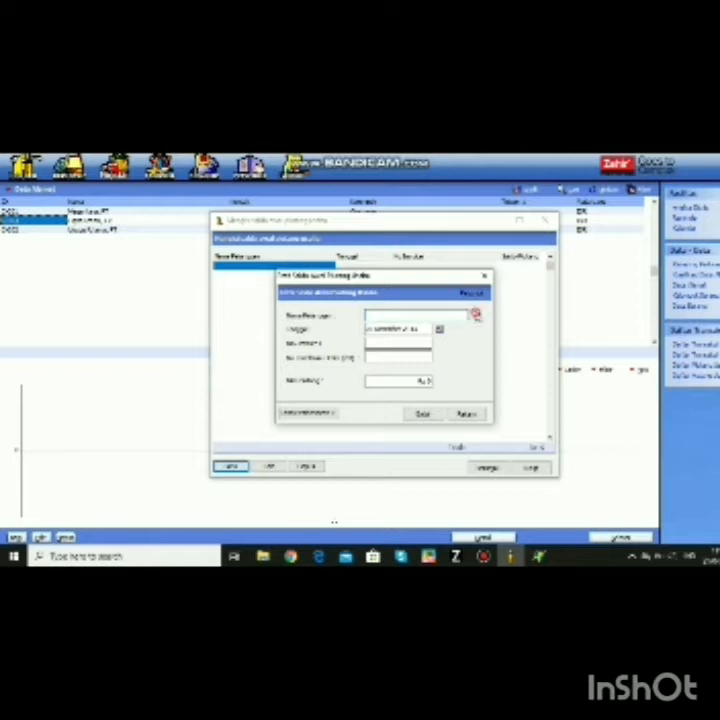
{"action": "left_click", "coordinate": [477, 315]}
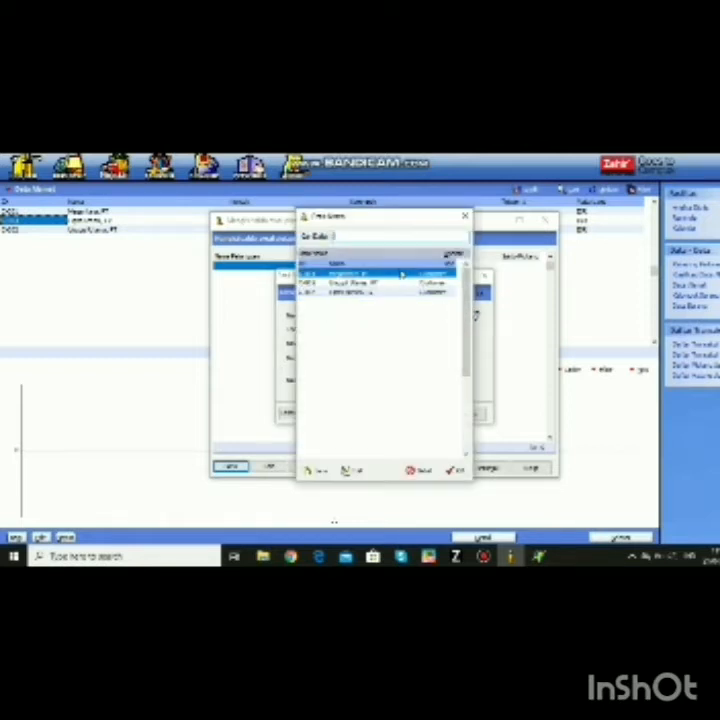
{"action": "left_click", "coordinate": [455, 471]}
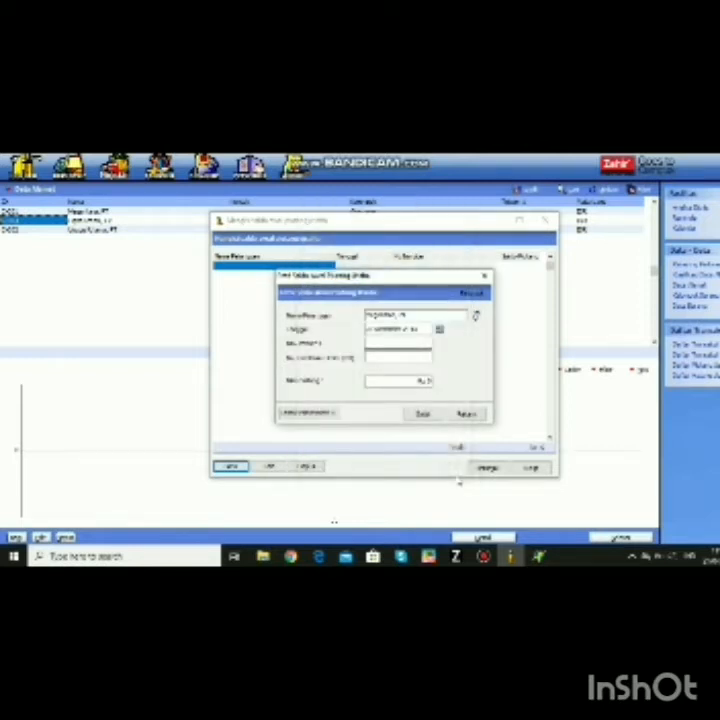
{"action": "left_click", "coordinate": [439, 331]}
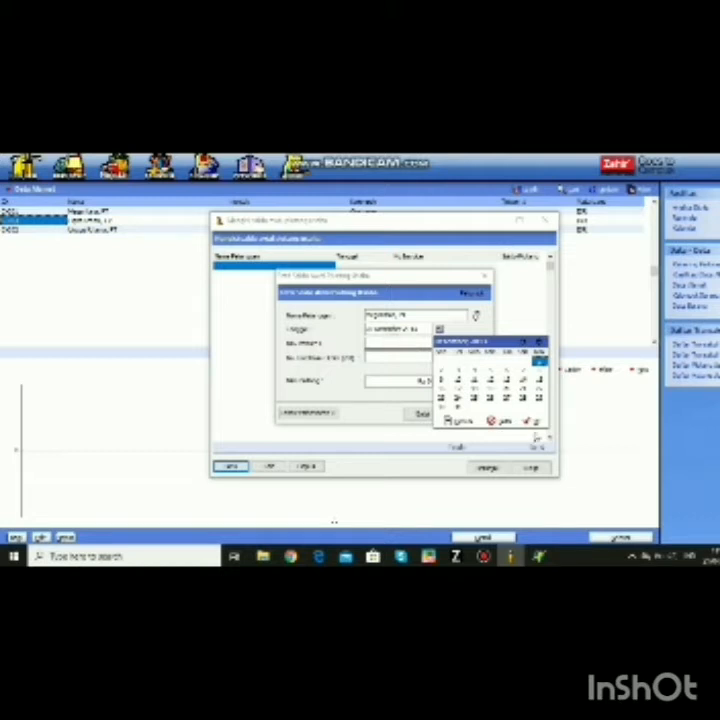
{"action": "left_click", "coordinate": [536, 423]}
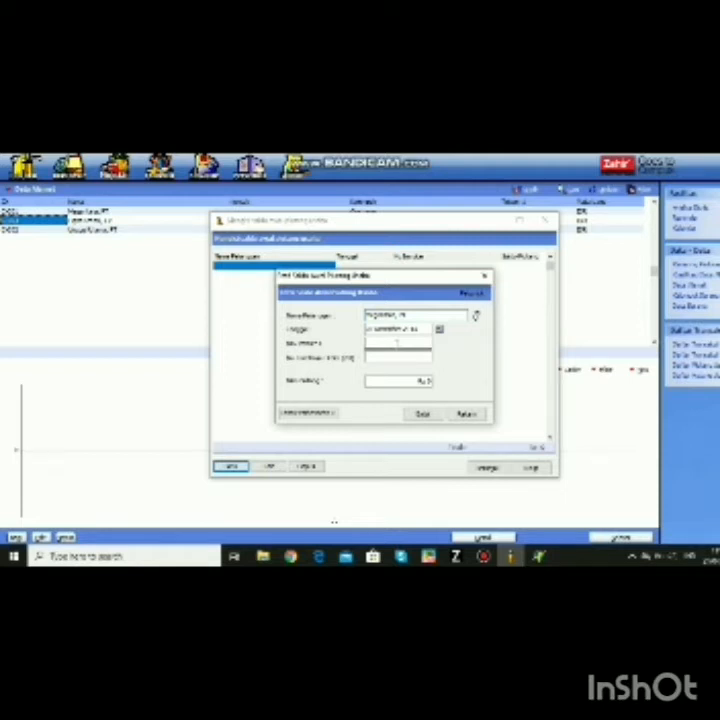
- Fill in the invoice number and a 1.000 receivable amount, then record the entry
{"action": "left_click", "coordinate": [397, 343]}
{"action": "type", "text": "50"}
{"action": "type", "text": "01"}
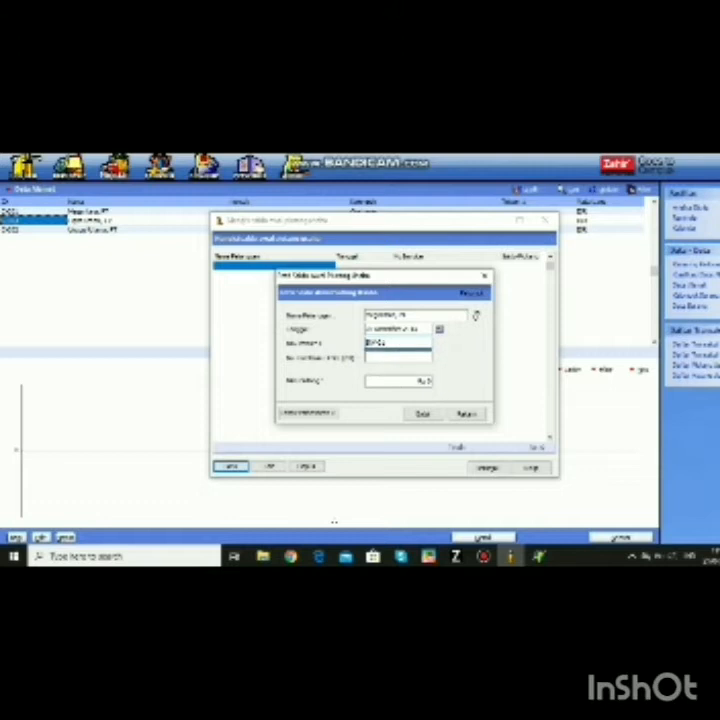
{"action": "left_click", "coordinate": [368, 381]}
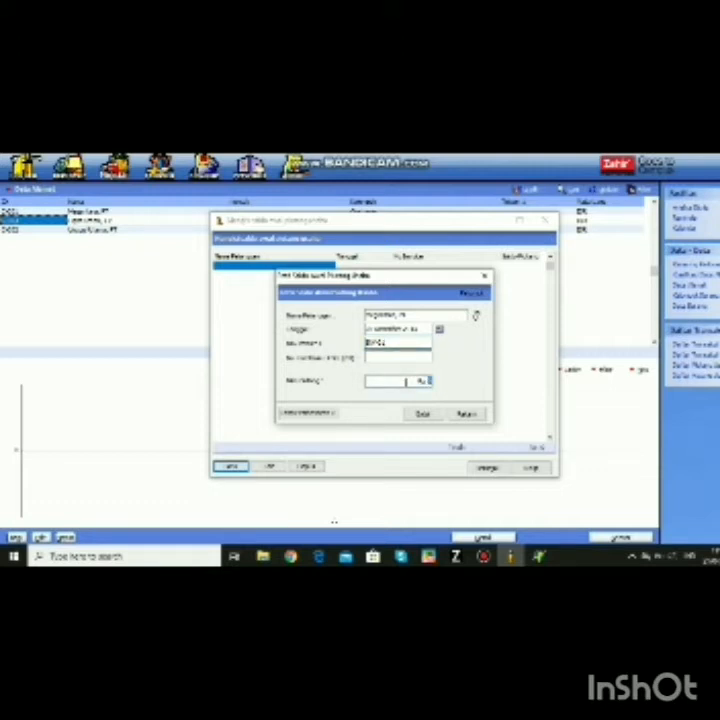
{"action": "type", "text": "1.000"}
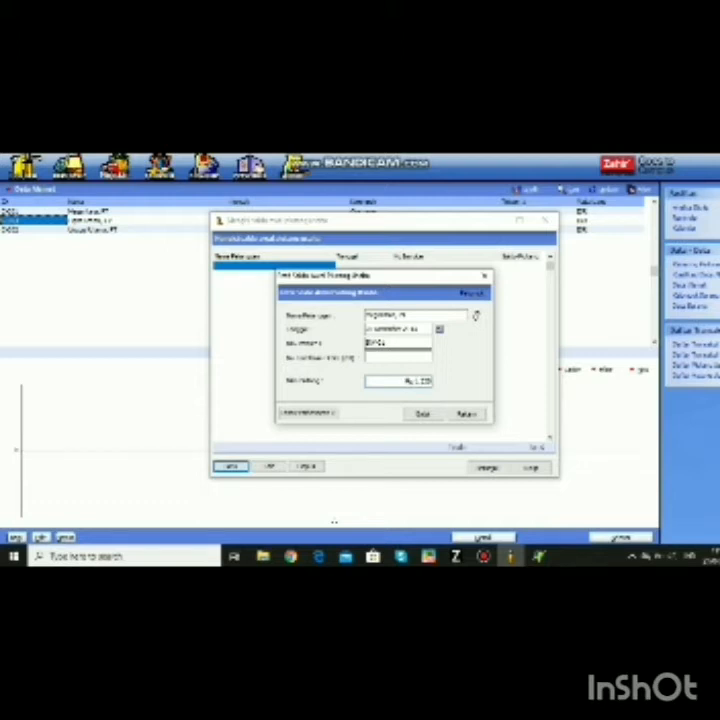
{"action": "left_click", "coordinate": [465, 416]}
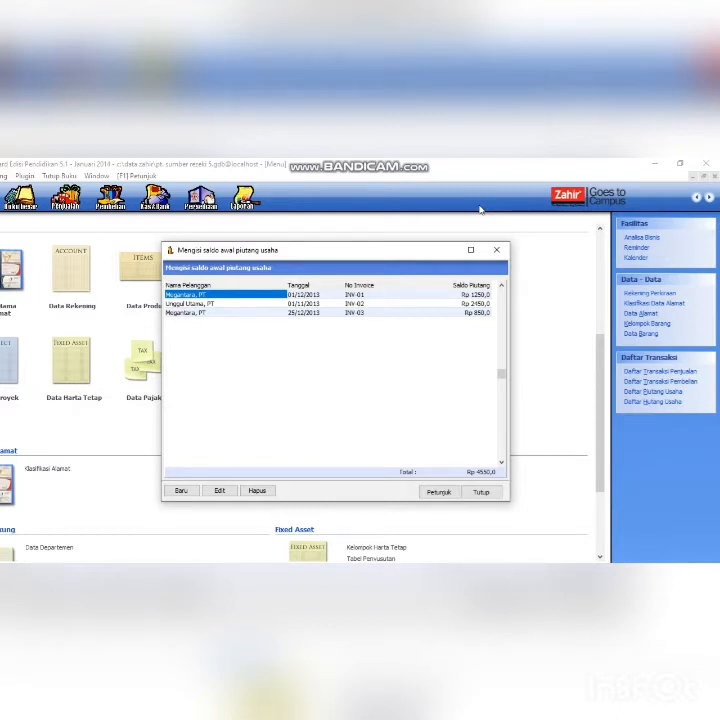
- Close the receivables list and add Sinar Elektro, PT as vendor V-001 in Data Nama Alamat
{"action": "left_click", "coordinate": [496, 249]}
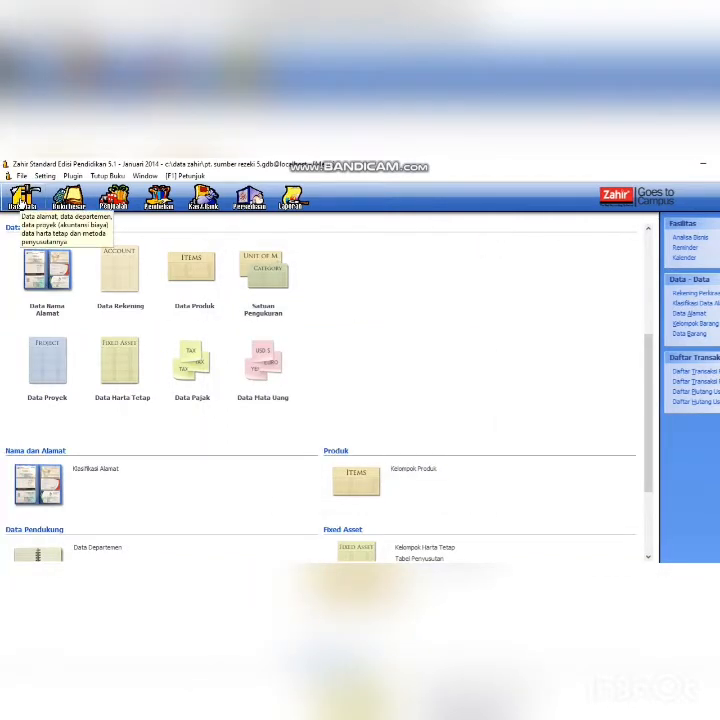
{"action": "left_click", "coordinate": [53, 296]}
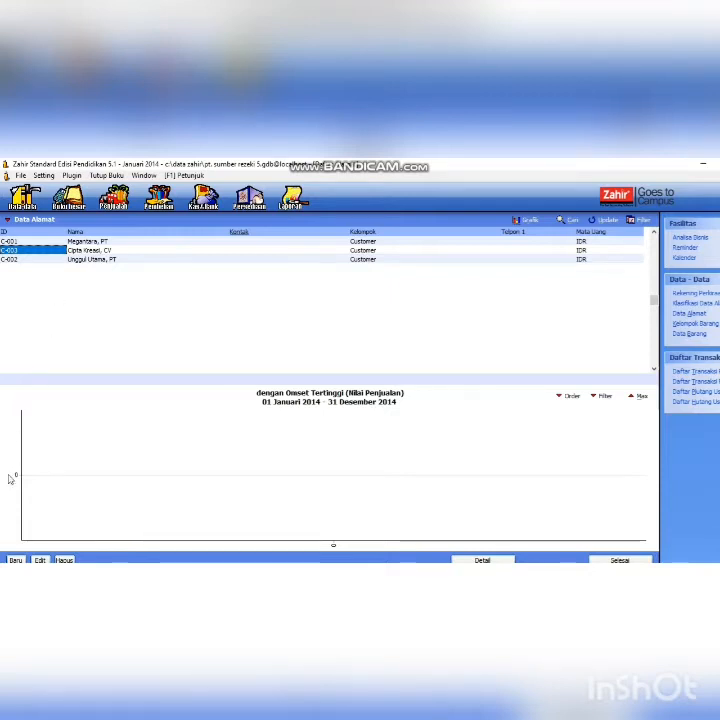
{"action": "left_click", "coordinate": [15, 559]}
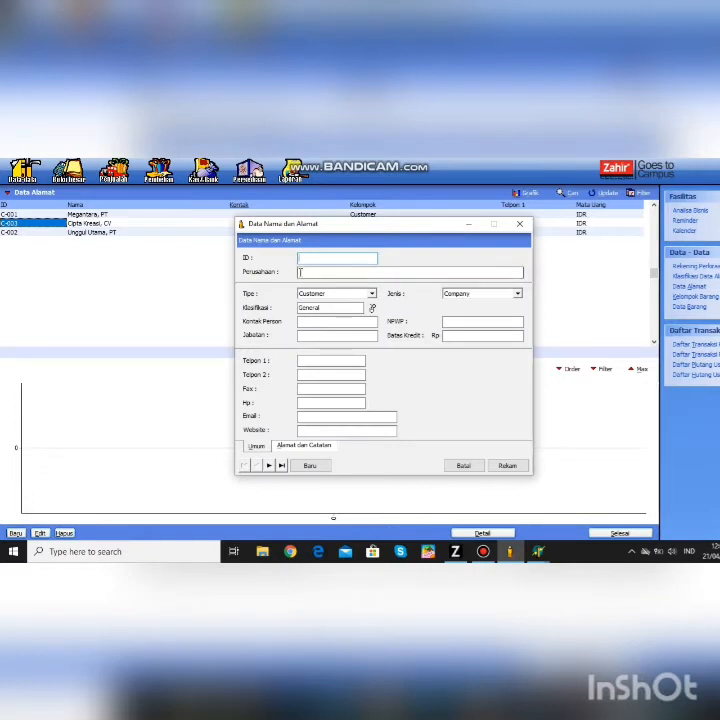
{"action": "type", "text": "K-001"}
{"action": "left_click", "coordinate": [303, 272]}
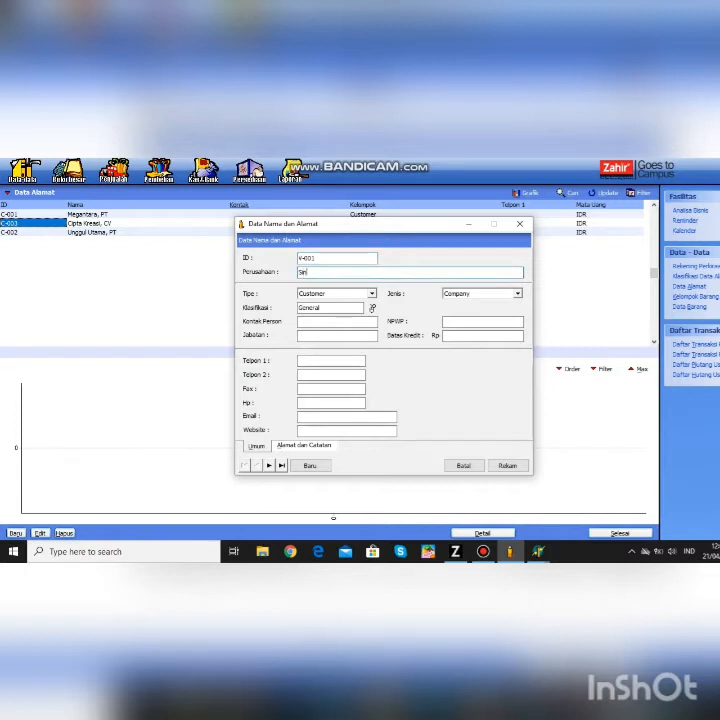
{"action": "type", "text": "Siner Elektro, PT"}
{"action": "left_click", "coordinate": [369, 294]}
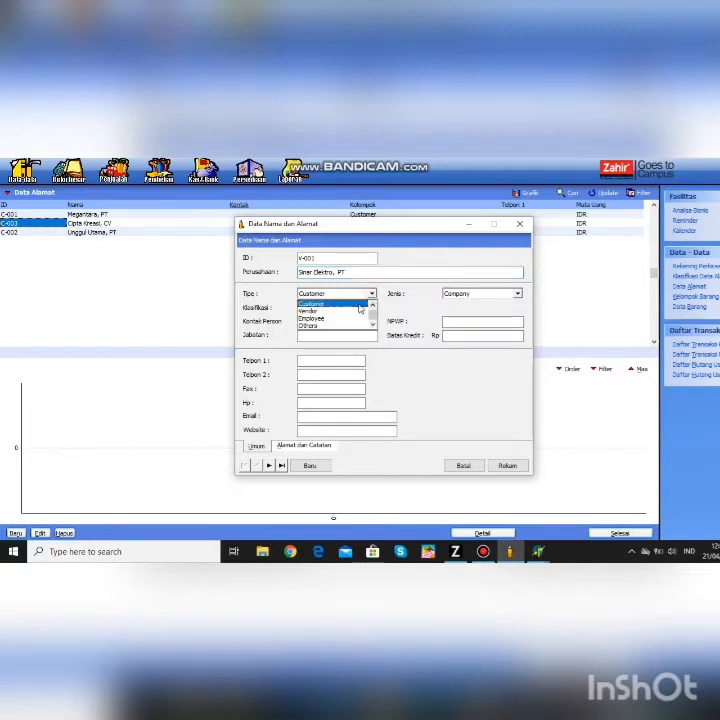
{"action": "left_click", "coordinate": [361, 311]}
{"action": "left_click", "coordinate": [507, 465]}
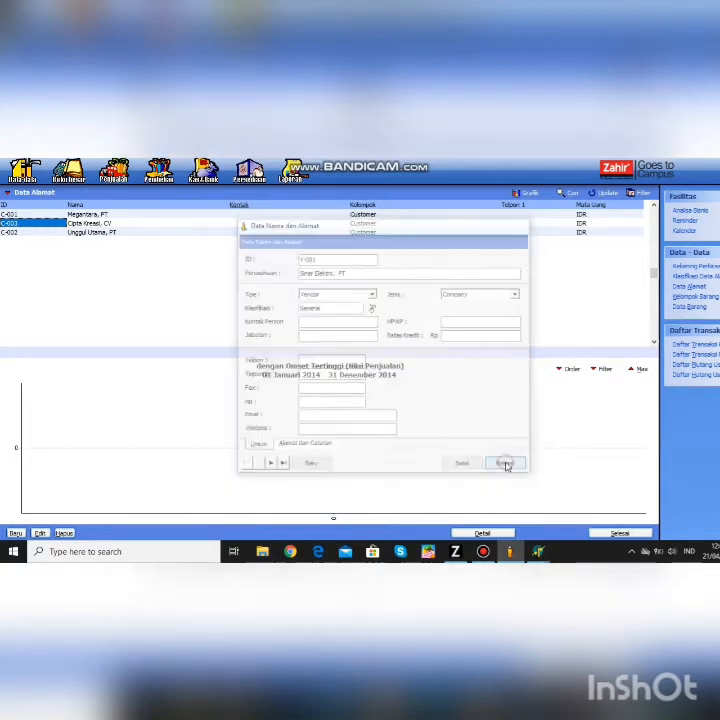
- Add Riung Jaya, CV as vendor V-002
{"action": "left_click", "coordinate": [14, 533]}
{"action": "type", "text": "V"}
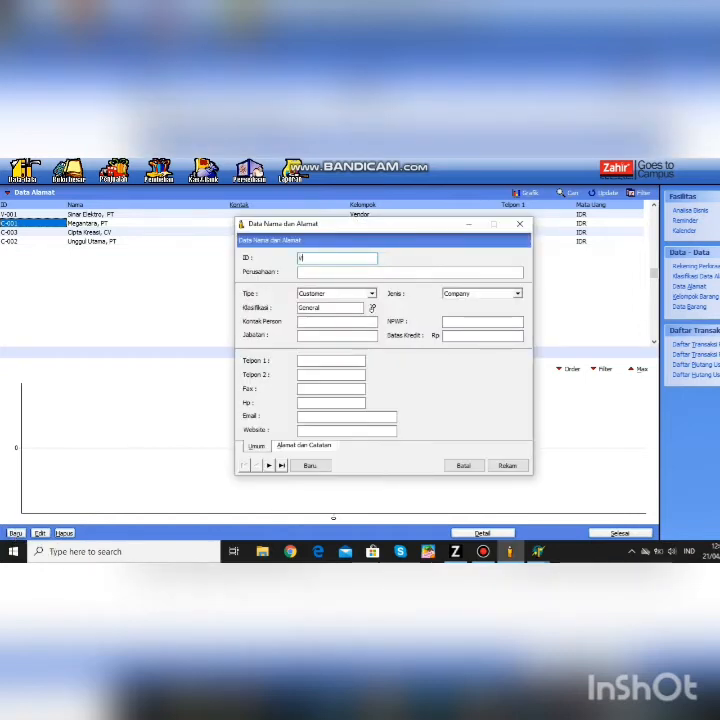
{"action": "type", "text": "-002"}
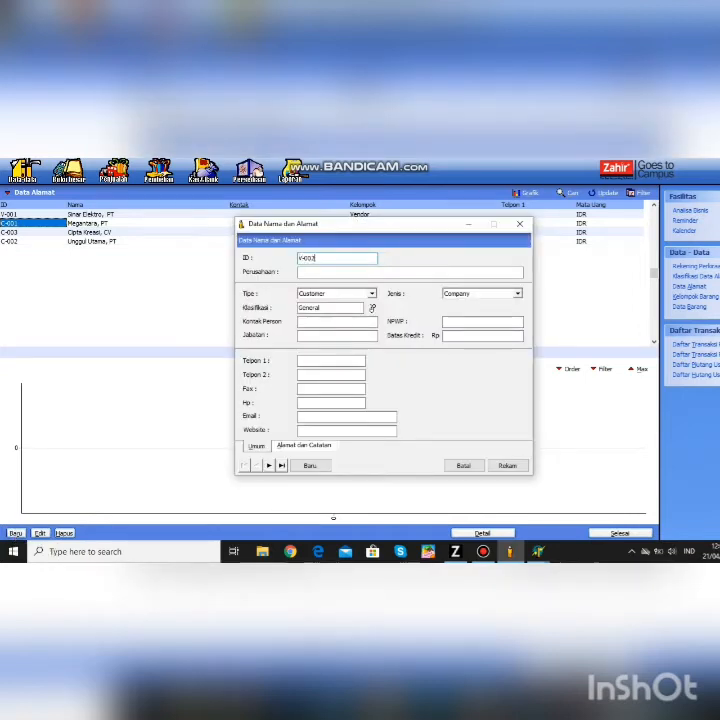
{"action": "left_click", "coordinate": [308, 273]}
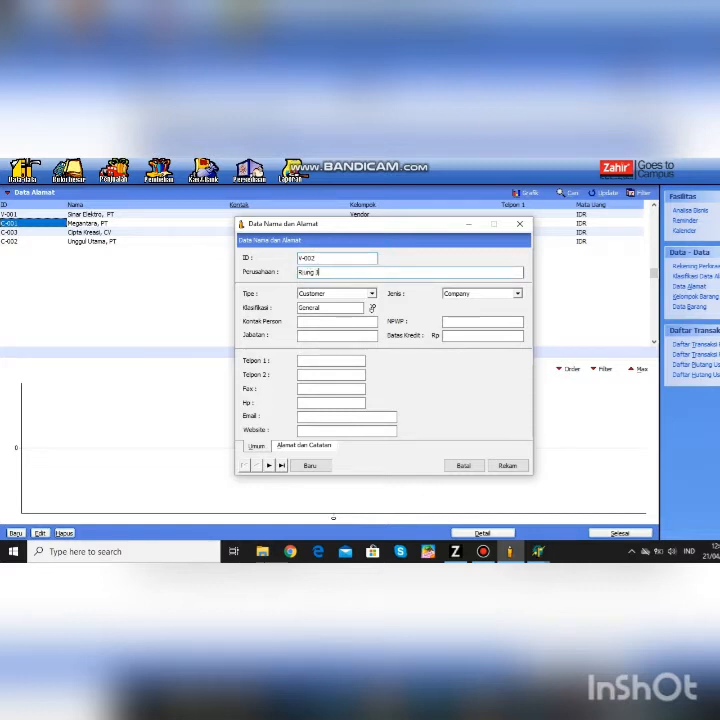
{"action": "type", "text": "Riung Jaya, cv"}
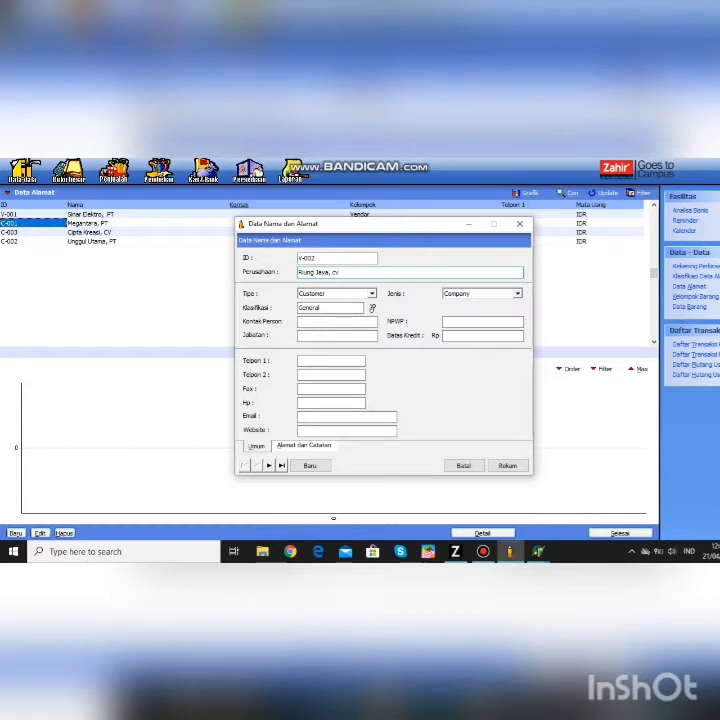
{"action": "left_click", "coordinate": [371, 293]}
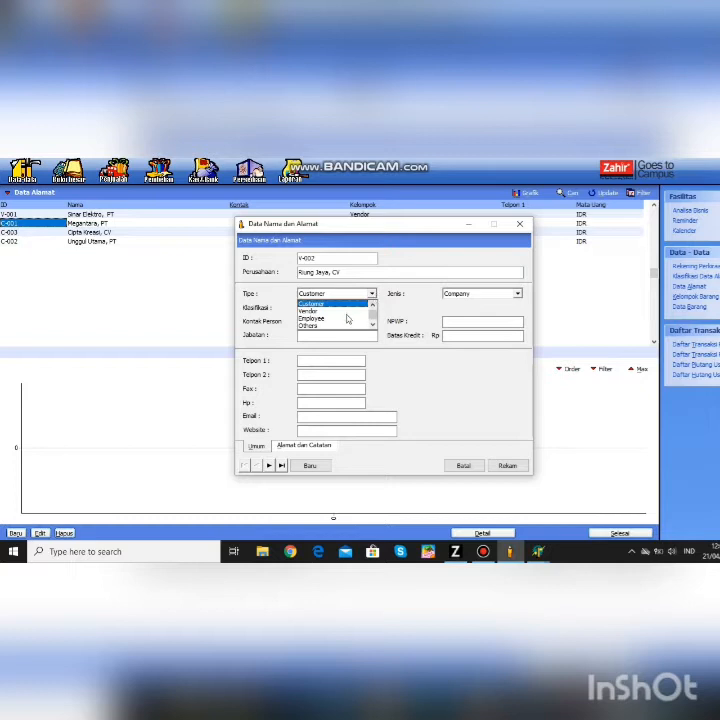
{"action": "left_click", "coordinate": [310, 311]}
{"action": "left_click", "coordinate": [499, 465]}
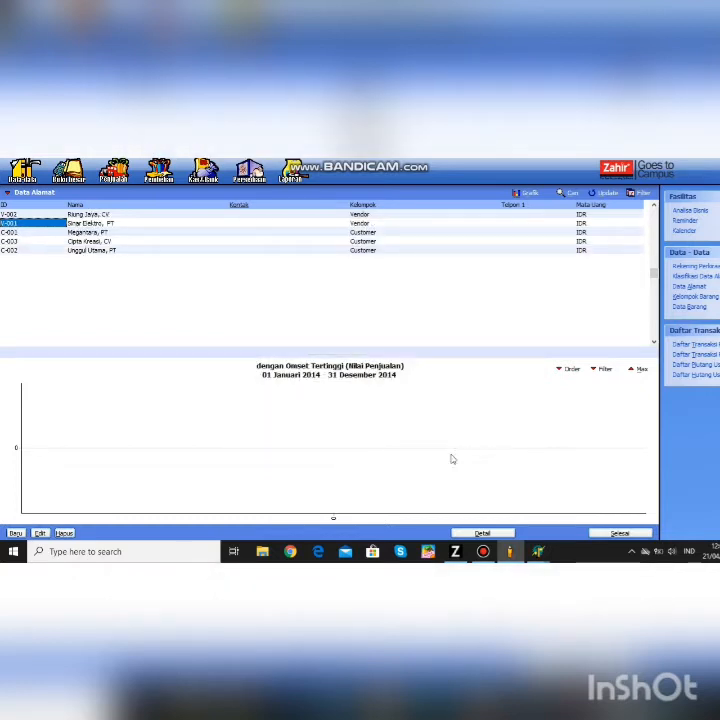
- Add Cipta Kreasi, CV as vendor V-003
{"action": "left_click", "coordinate": [17, 533]}
{"action": "type", "text": "V-003"}
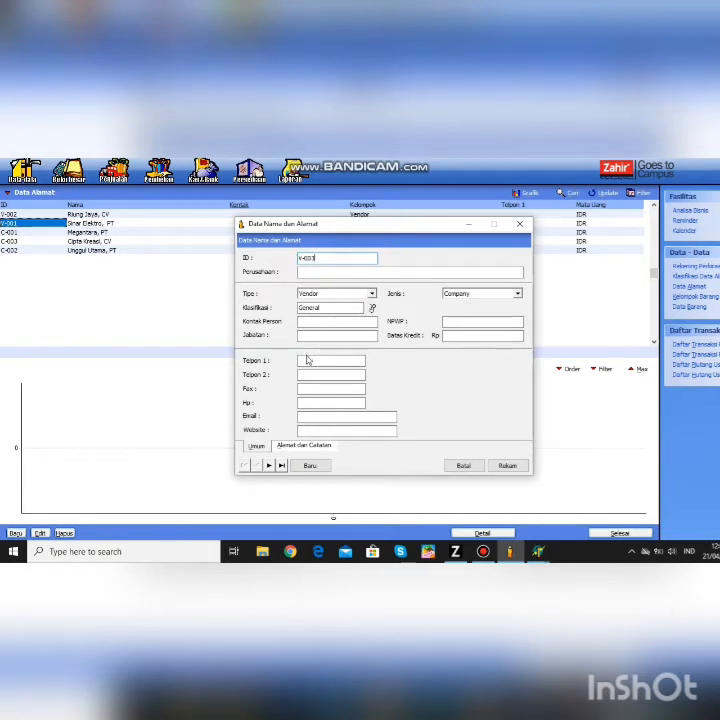
{"action": "left_click", "coordinate": [313, 310]}
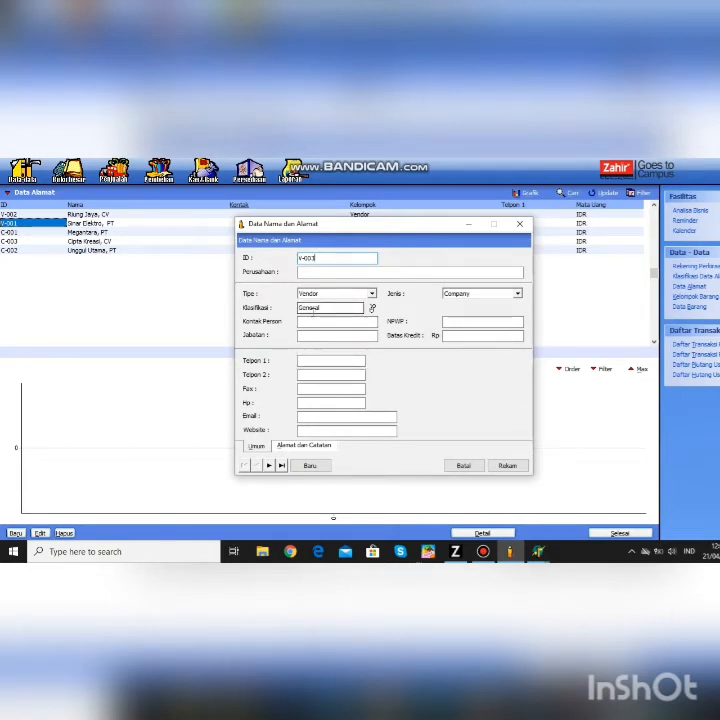
{"action": "left_click", "coordinate": [300, 272]}
{"action": "type", "text": "C"}
{"action": "type", "text": "ota"}
{"action": "type", "text": " Kreasi, "}
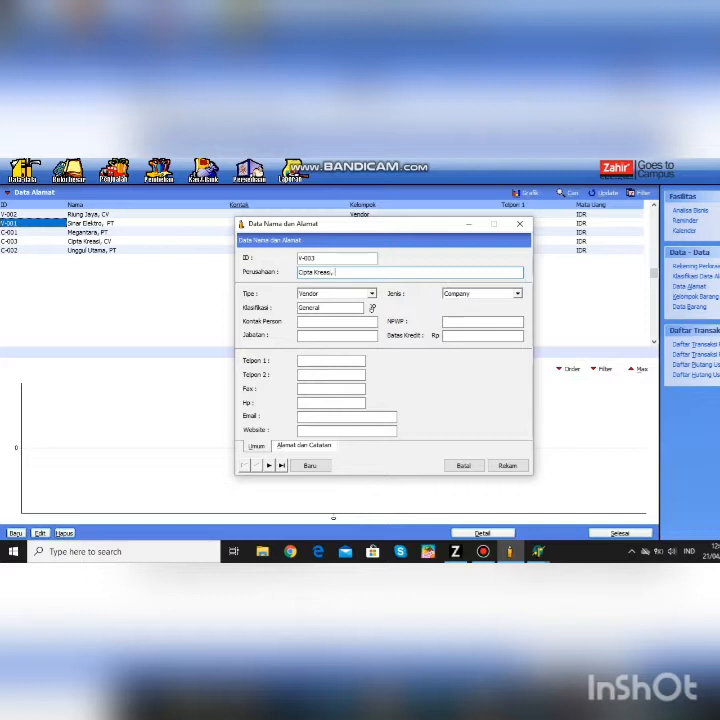
{"action": "type", "text": "CV"}
{"action": "left_click", "coordinate": [507, 465]}
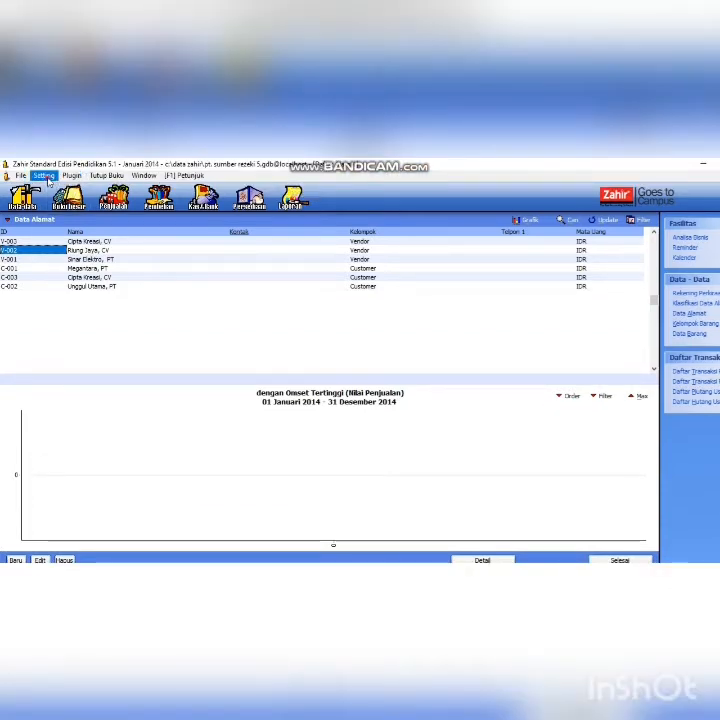
- Open the opening payables balances (Saldo Awal Hutang Usaha) list from Setting
{"action": "left_click", "coordinate": [44, 176]}
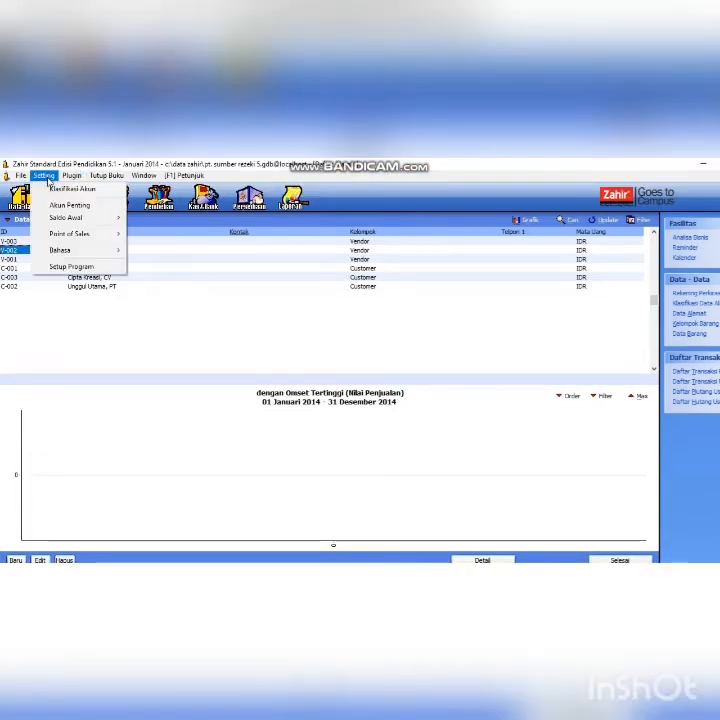
{"action": "mouse_move", "coordinate": [71, 224]}
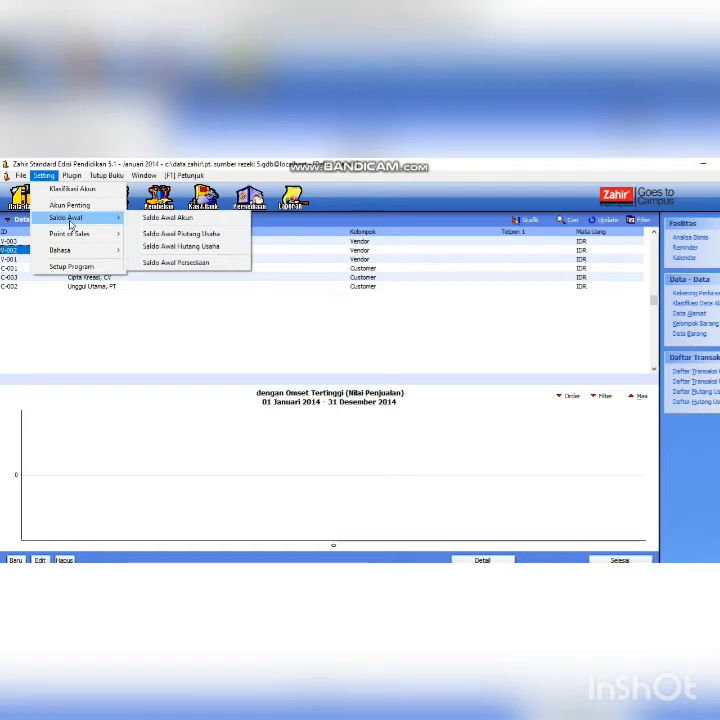
{"action": "left_click", "coordinate": [154, 246]}
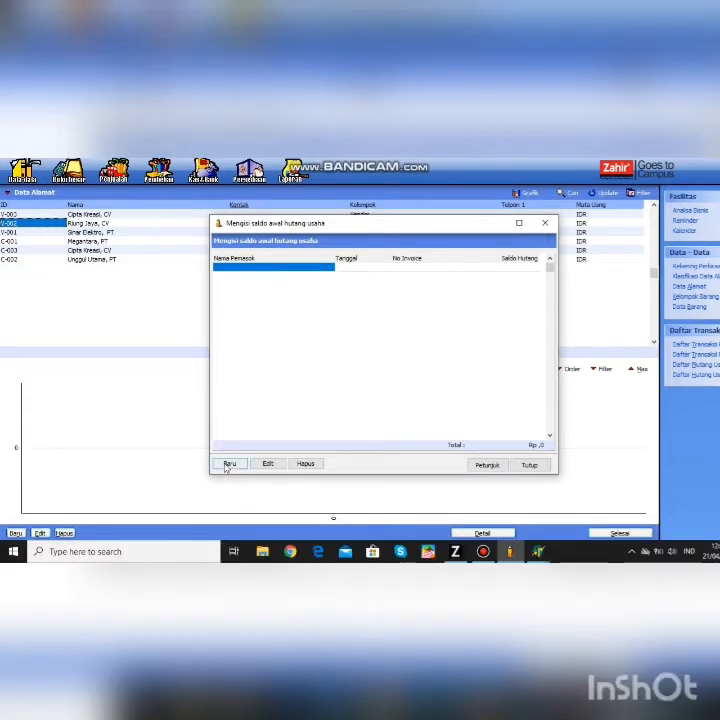
- Start an opening payable for Sinar Elektro, PT dated 04 Desember 2013, then go to master data
{"action": "left_click", "coordinate": [228, 490]}
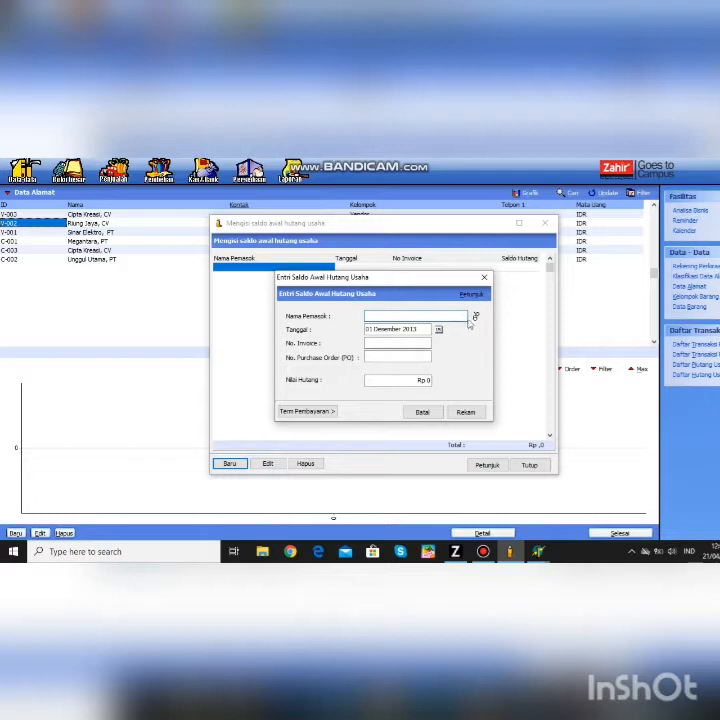
{"action": "left_click", "coordinate": [475, 316]}
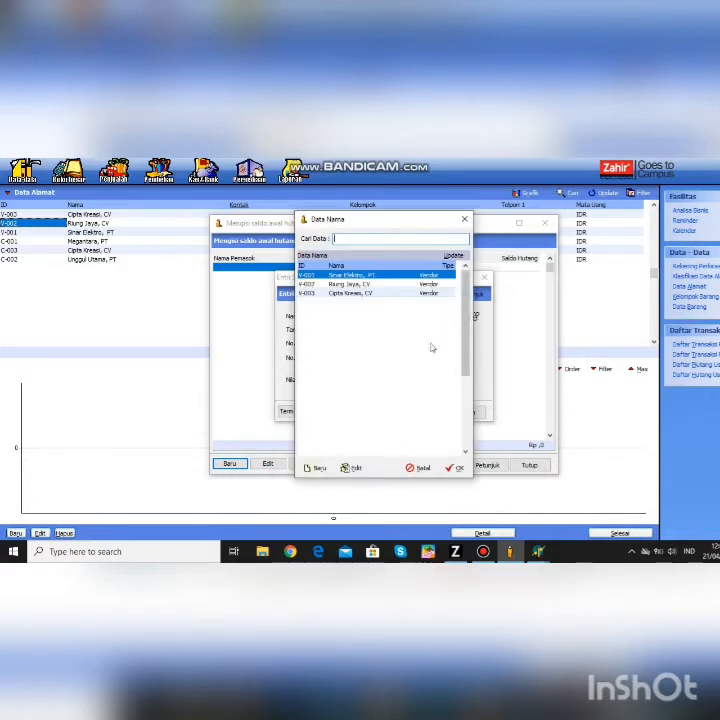
{"action": "left_click", "coordinate": [455, 468]}
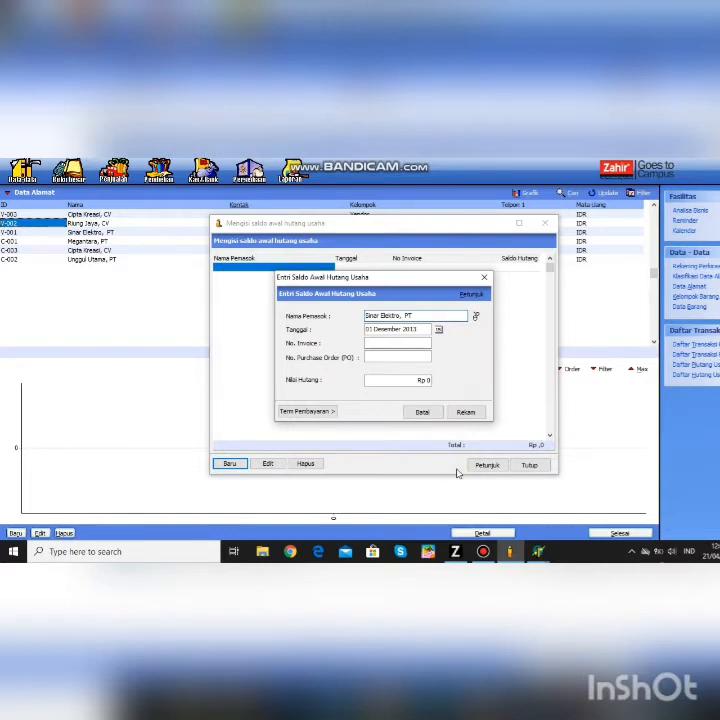
{"action": "left_click", "coordinate": [439, 329]}
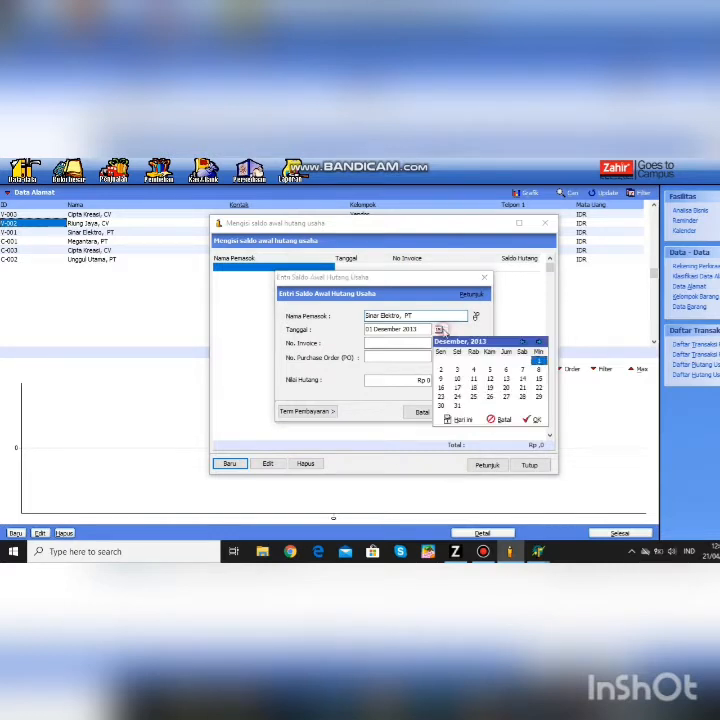
{"action": "left_click", "coordinate": [474, 370]}
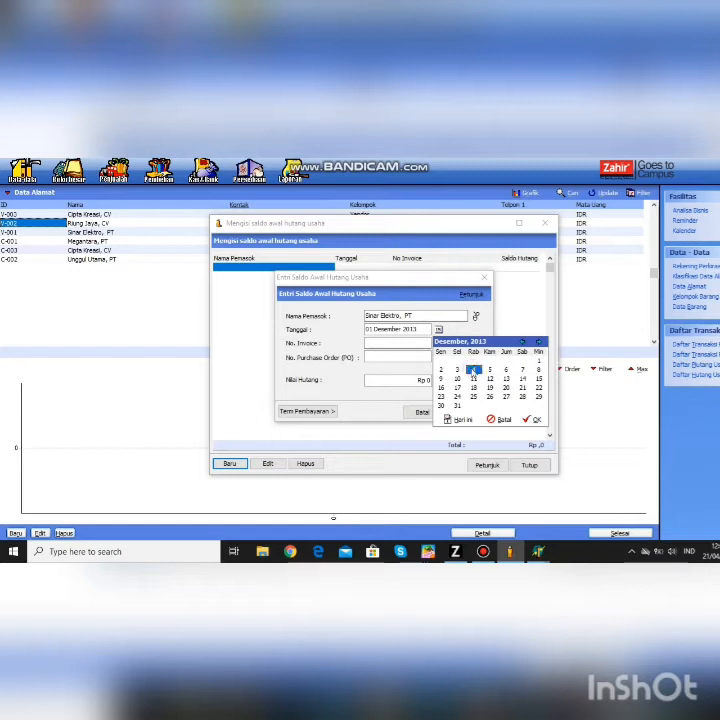
{"action": "left_click", "coordinate": [533, 419]}
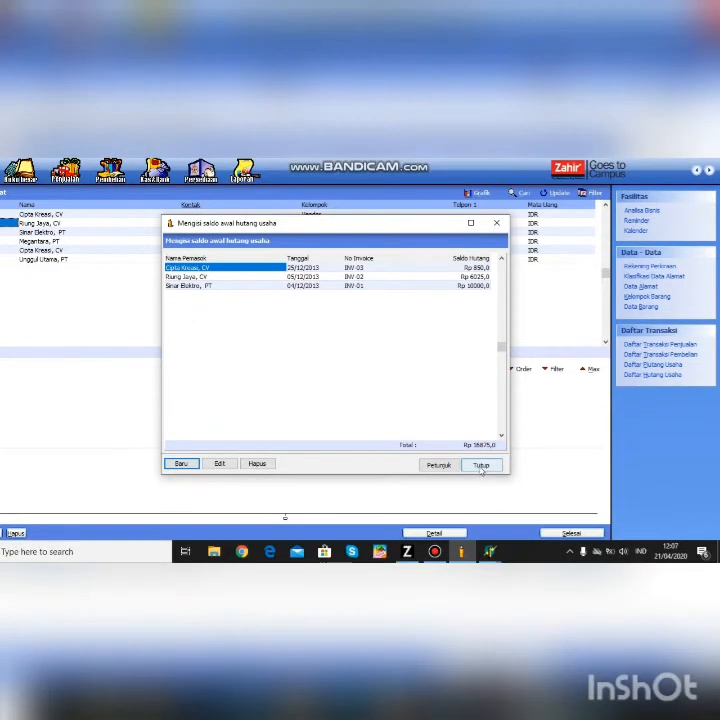
{"action": "left_click", "coordinate": [481, 466]}
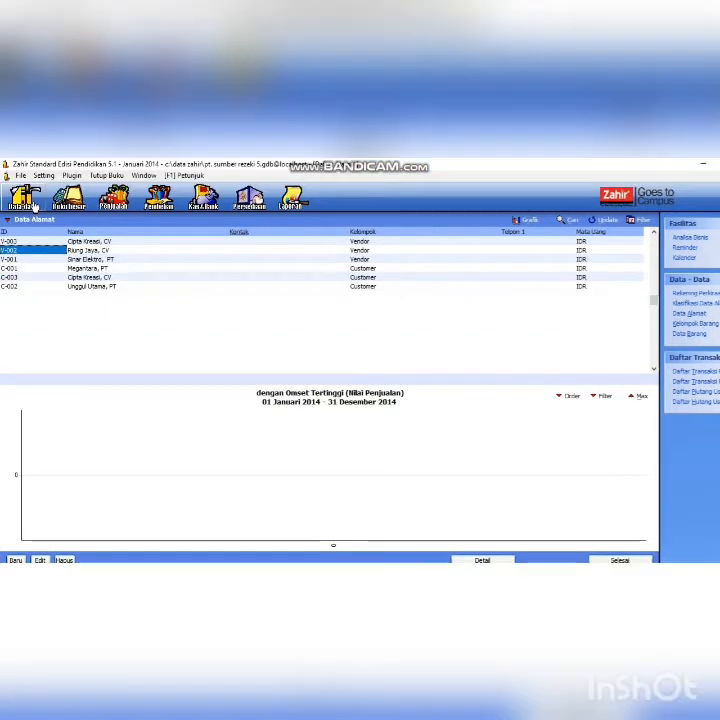
{"action": "left_click", "coordinate": [34, 206]}
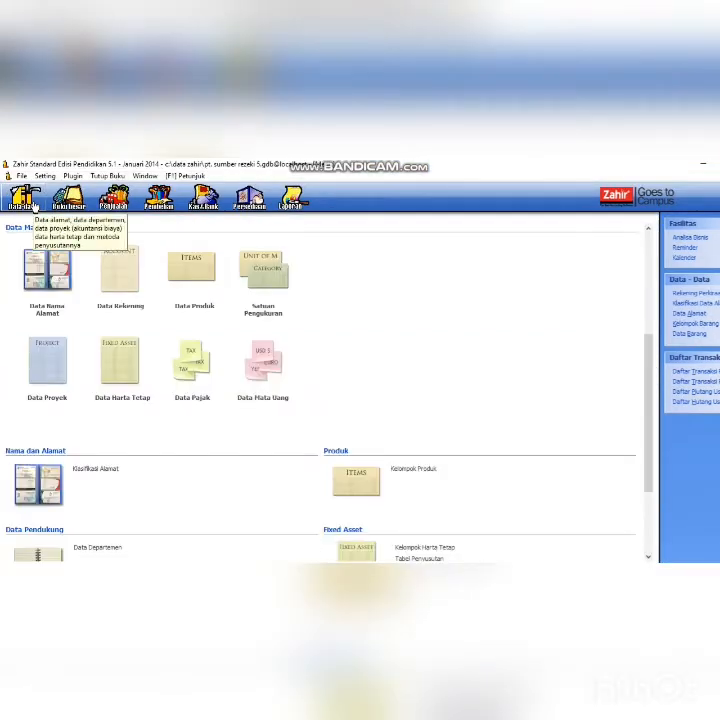
- Open the measurement units list (pieces, Dozen) and start a new unit
{"action": "left_click", "coordinate": [263, 273]}
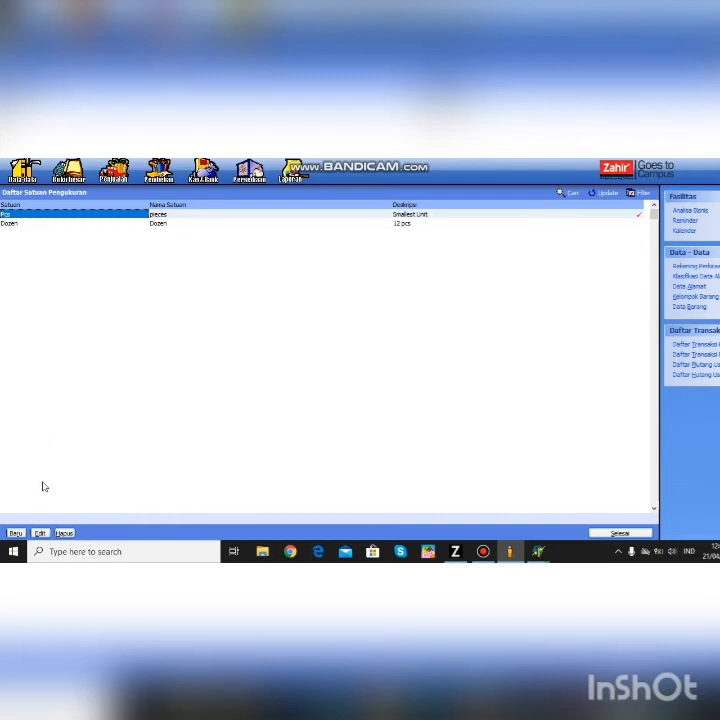
{"action": "left_click", "coordinate": [15, 533]}
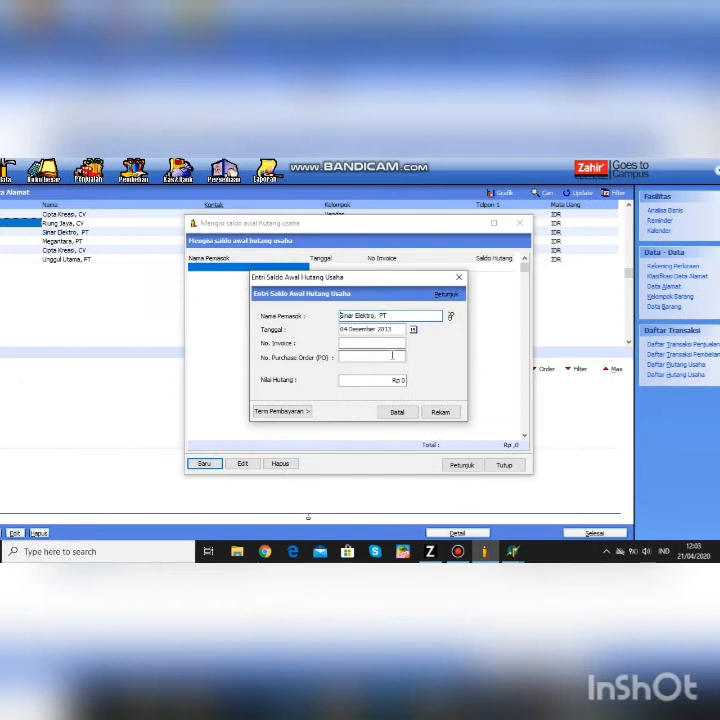
- Save Sinar Elektro's opening payable as invoice INV-01 for Rp 10.000
{"action": "left_click", "coordinate": [387, 342]}
{"action": "type", "text": "IN"}
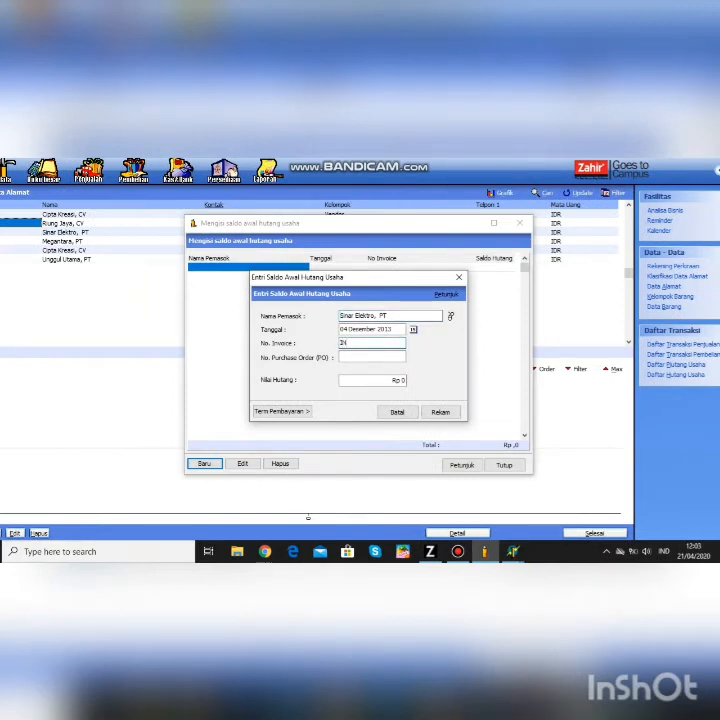
{"action": "type", "text": "V-01"}
{"action": "left_click", "coordinate": [402, 380]}
{"action": "type", "text": "10000"}
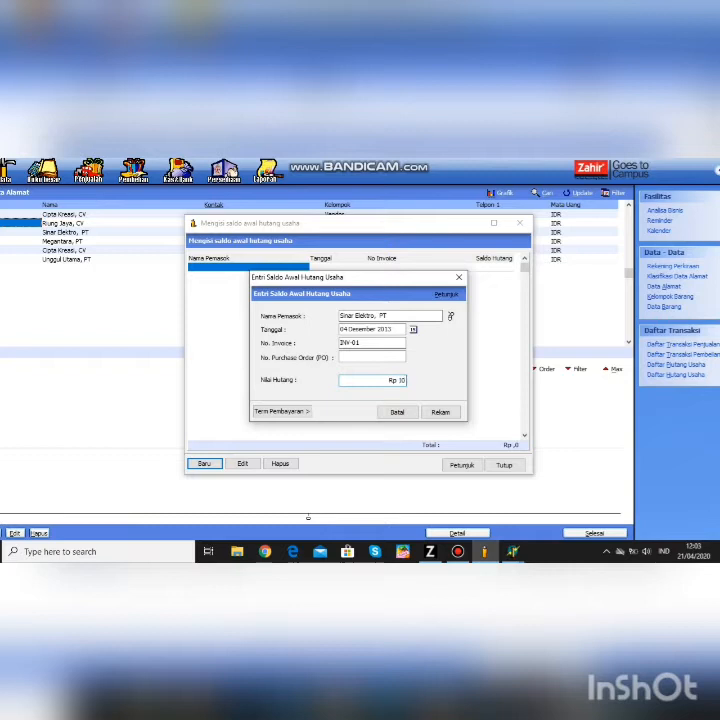
{"action": "left_click", "coordinate": [438, 411]}
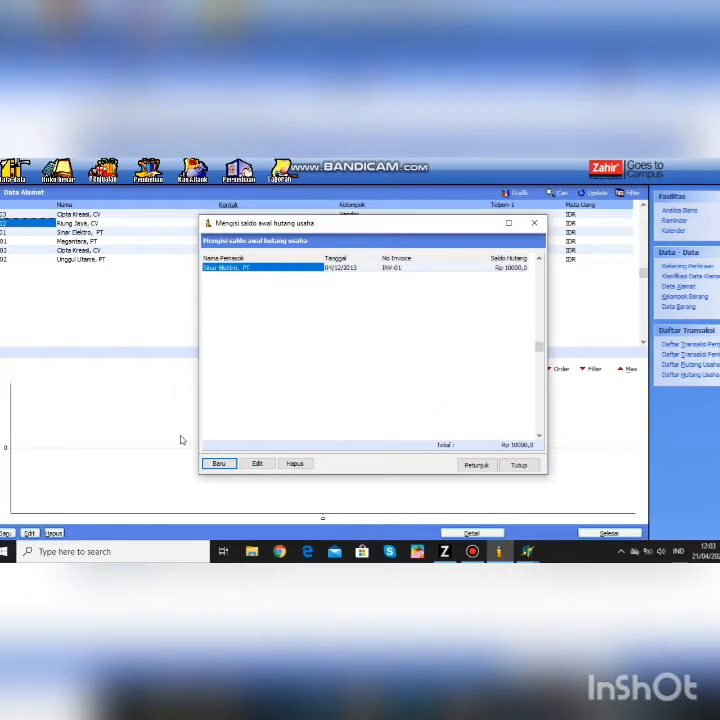
- Record Riung Jaya, CV's December opening payable INV-02 for Rp 6.025
{"action": "left_click", "coordinate": [218, 464]}
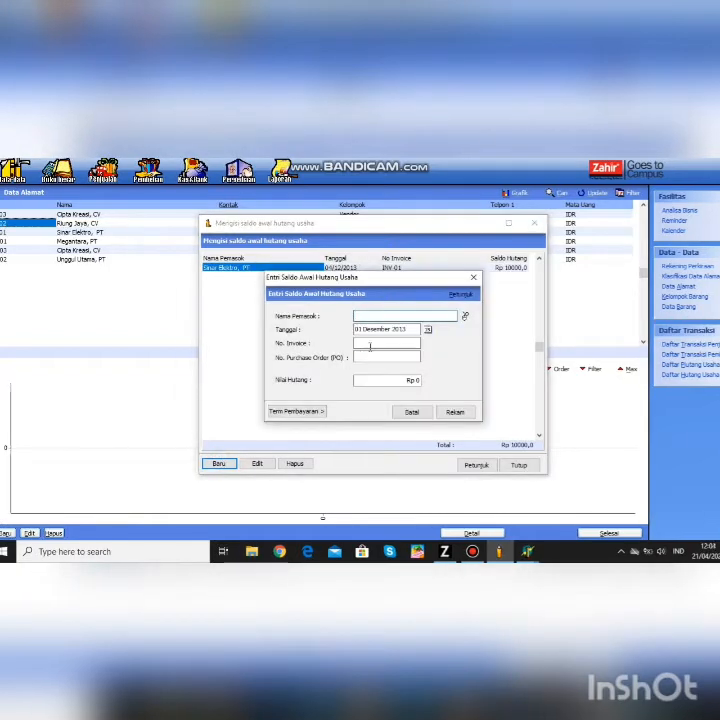
{"action": "left_click", "coordinate": [464, 315]}
{"action": "left_click", "coordinate": [410, 284]}
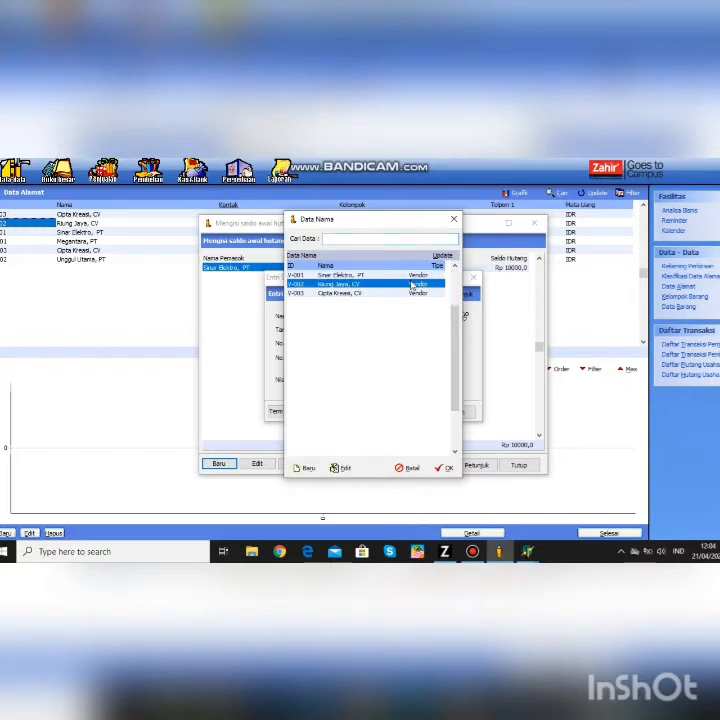
{"action": "left_click", "coordinate": [445, 468]}
{"action": "left_click", "coordinate": [427, 329]}
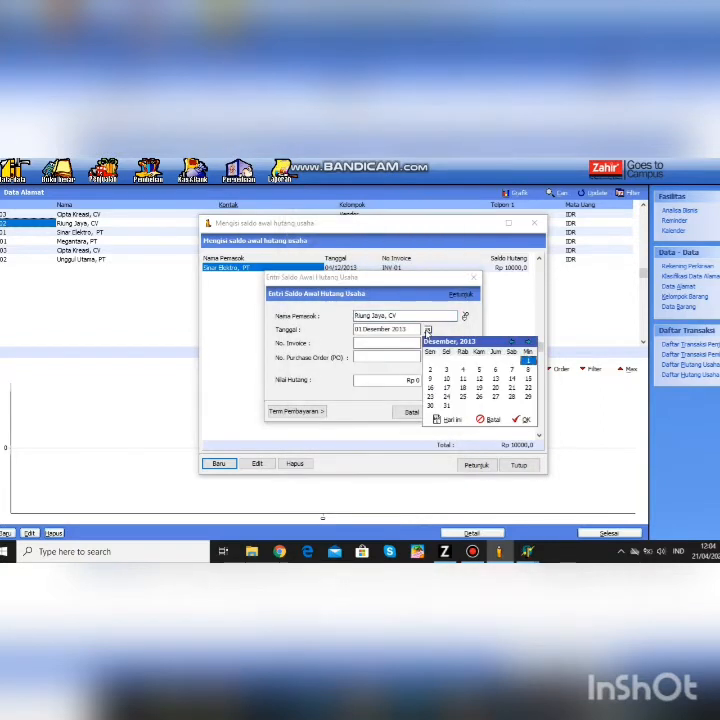
{"action": "left_click", "coordinate": [446, 369]}
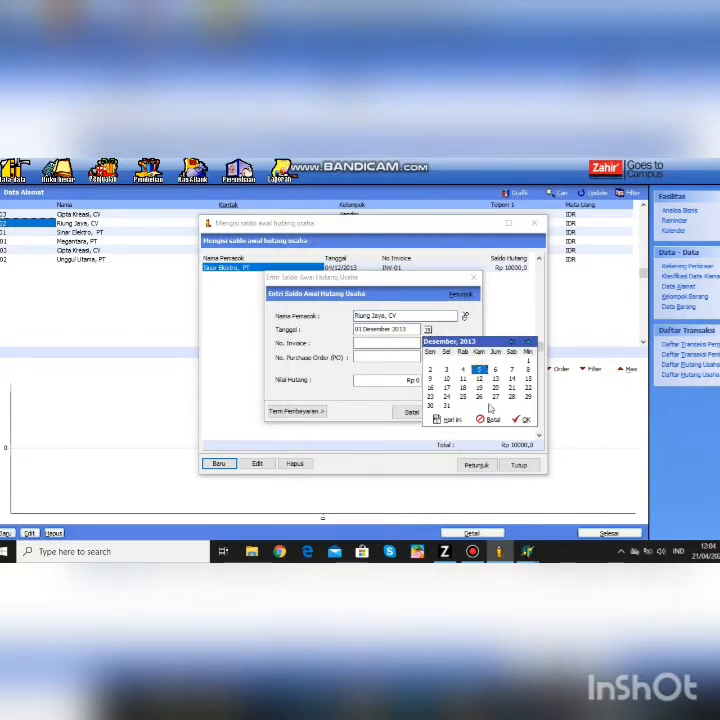
{"action": "left_click", "coordinate": [521, 419]}
{"action": "left_click", "coordinate": [394, 342]}
{"action": "type", "text": "INV-02"}
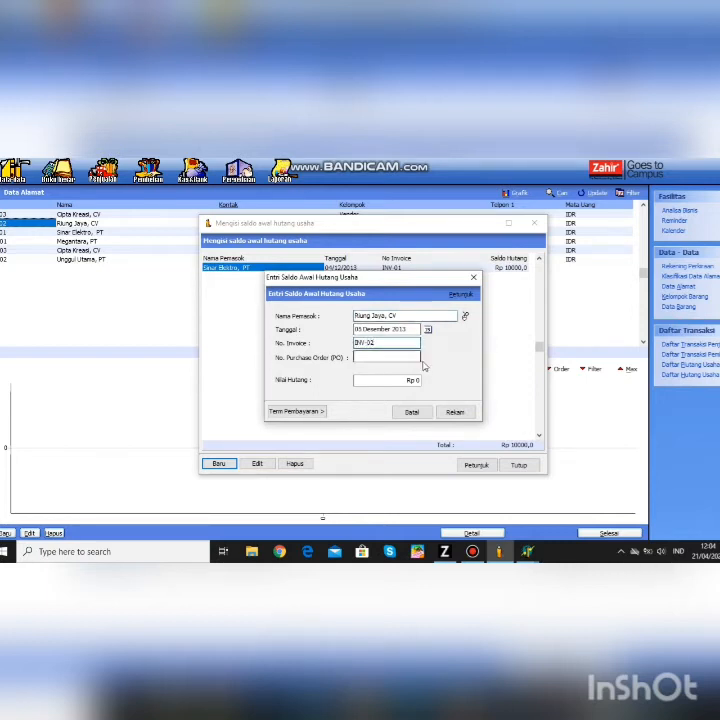
{"action": "left_click", "coordinate": [413, 380]}
{"action": "type", "text": "6025"}
{"action": "left_click", "coordinate": [457, 412]}
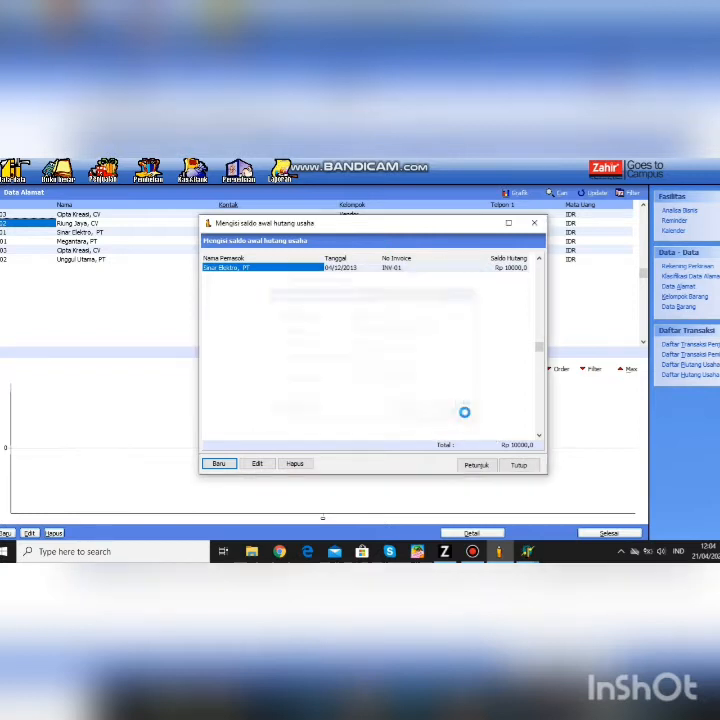
- Record Cipta Kreasi, CV's opening payable INV-03 for Rp 850, dated 25 Desember 2013
{"action": "left_click", "coordinate": [219, 464]}
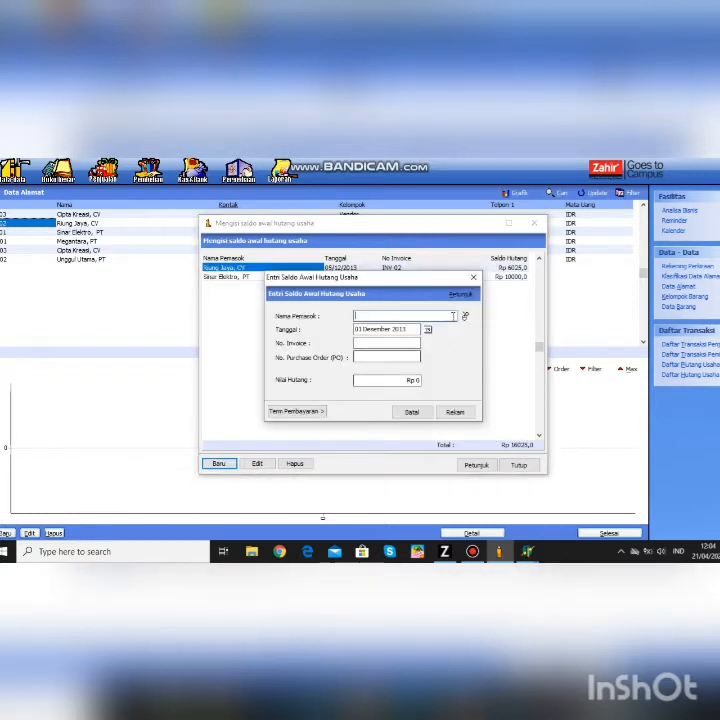
{"action": "left_click", "coordinate": [463, 316]}
{"action": "left_click", "coordinate": [331, 294]}
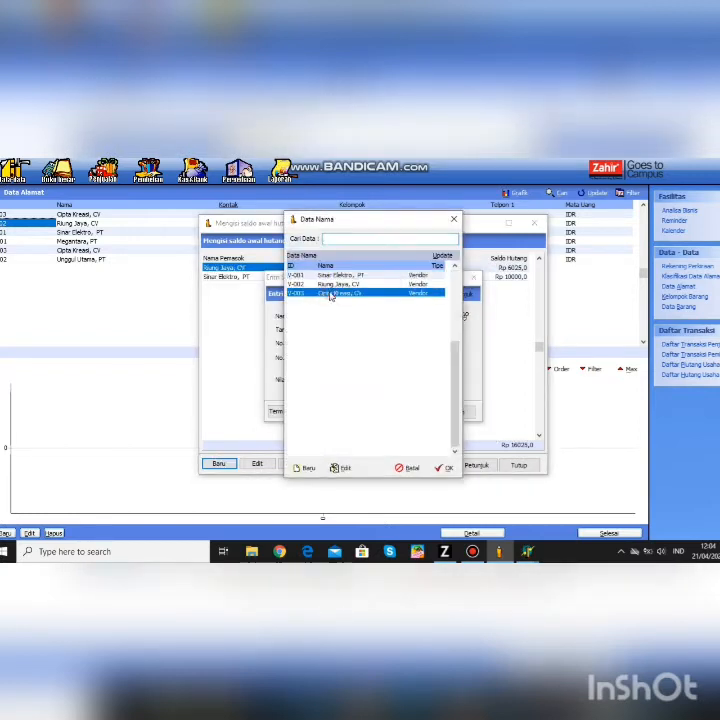
{"action": "left_click", "coordinate": [443, 468]}
{"action": "left_click", "coordinate": [428, 330]}
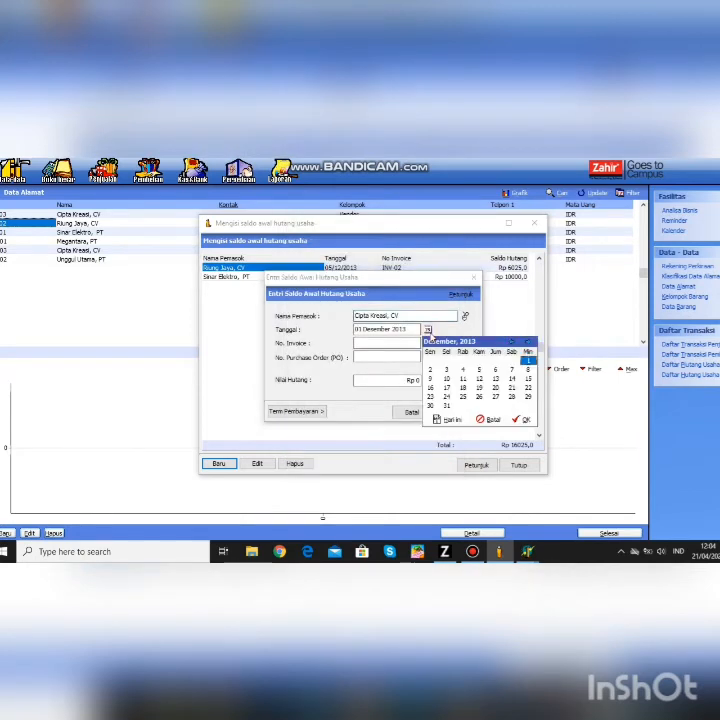
{"action": "left_click", "coordinate": [463, 396]}
{"action": "left_click", "coordinate": [529, 420]}
{"action": "left_click", "coordinate": [398, 342]}
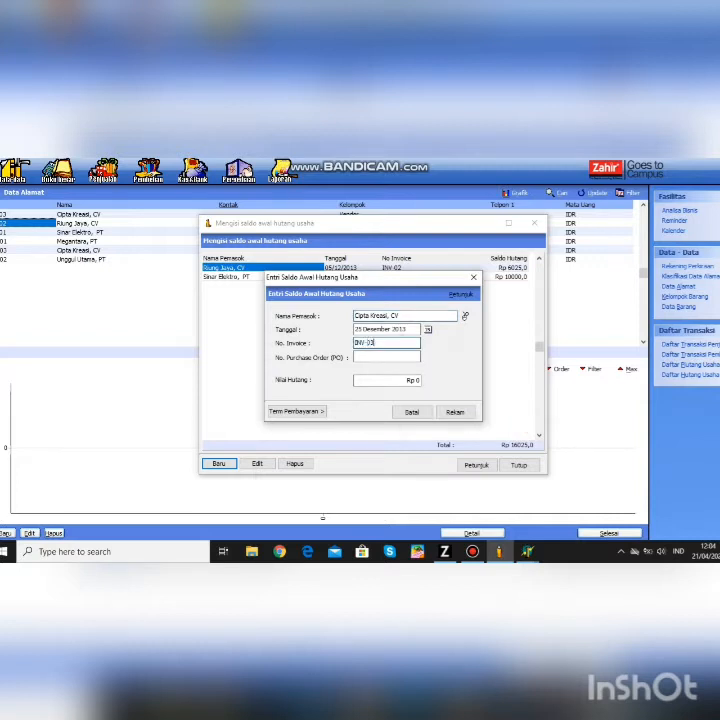
{"action": "left_click", "coordinate": [417, 380]}
{"action": "type", "text": "850"}
{"action": "left_click", "coordinate": [453, 412]}
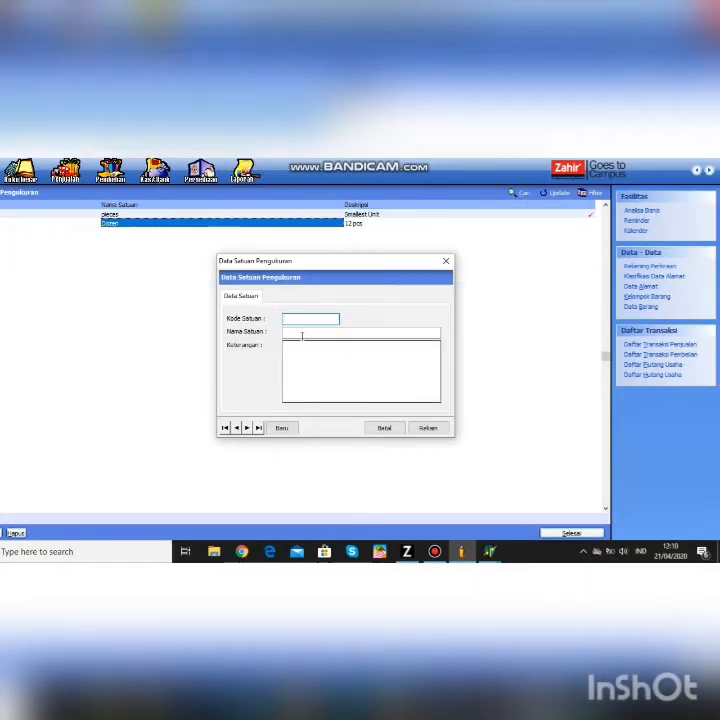
- Save measurement unit code UNIT with name unit
{"action": "type", "text": "NIT"}
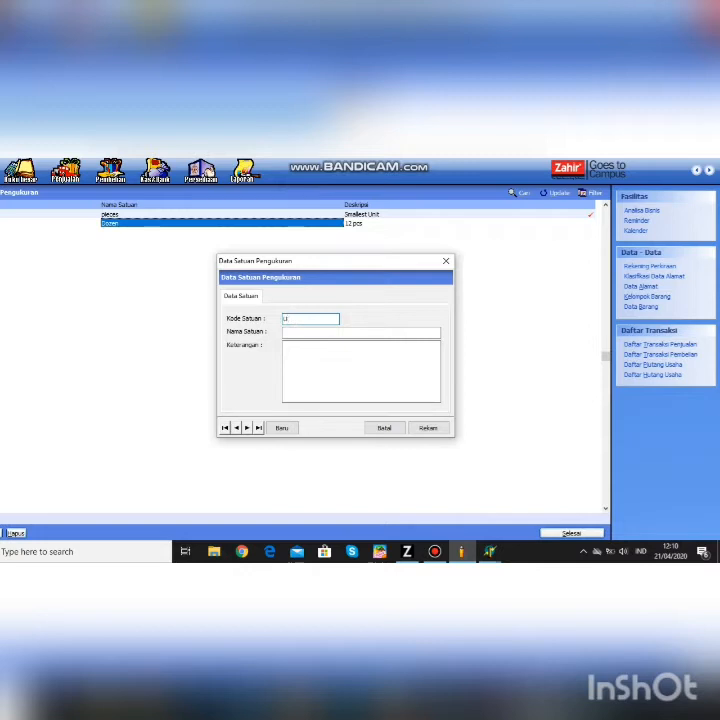
{"action": "left_click", "coordinate": [299, 332]}
{"action": "type", "text": "unit"}
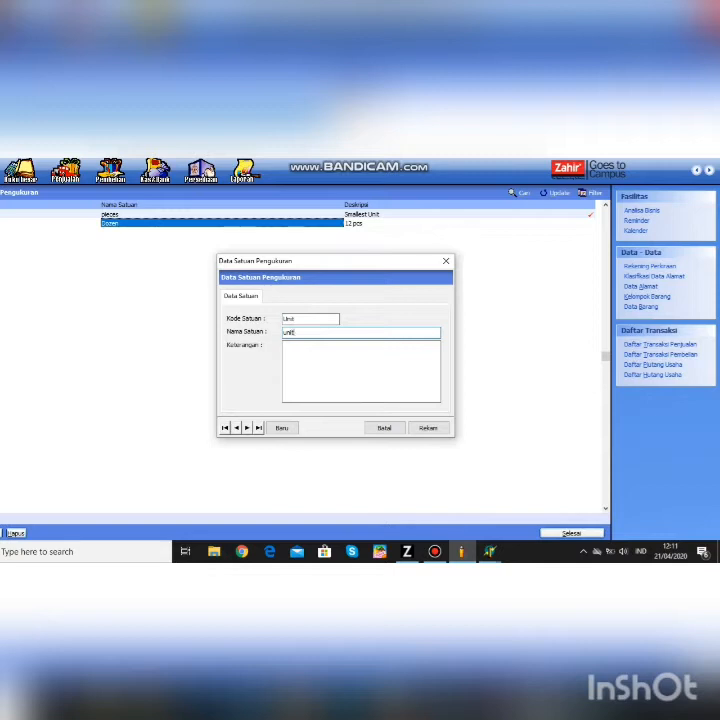
{"action": "left_click", "coordinate": [430, 429]}
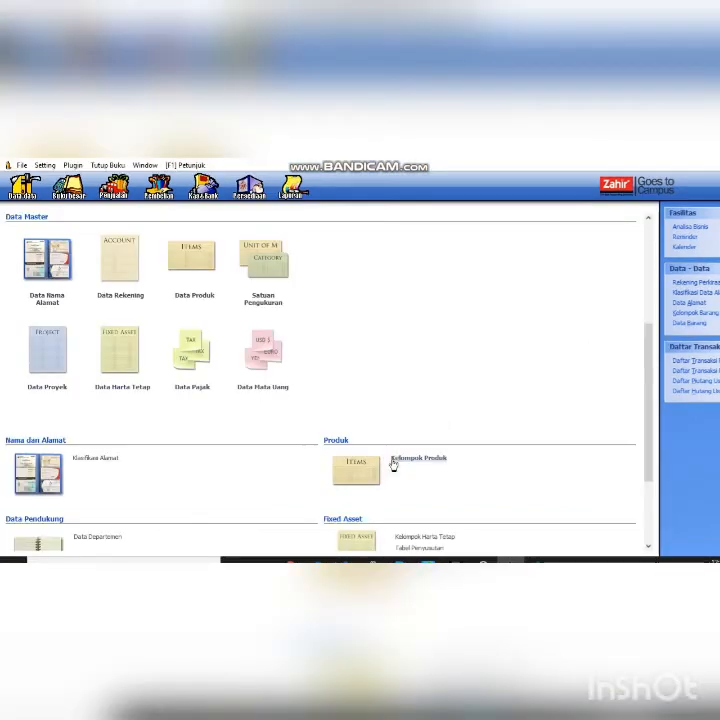
- Open the item groups list and start a new item group
{"action": "left_click", "coordinate": [391, 459]}
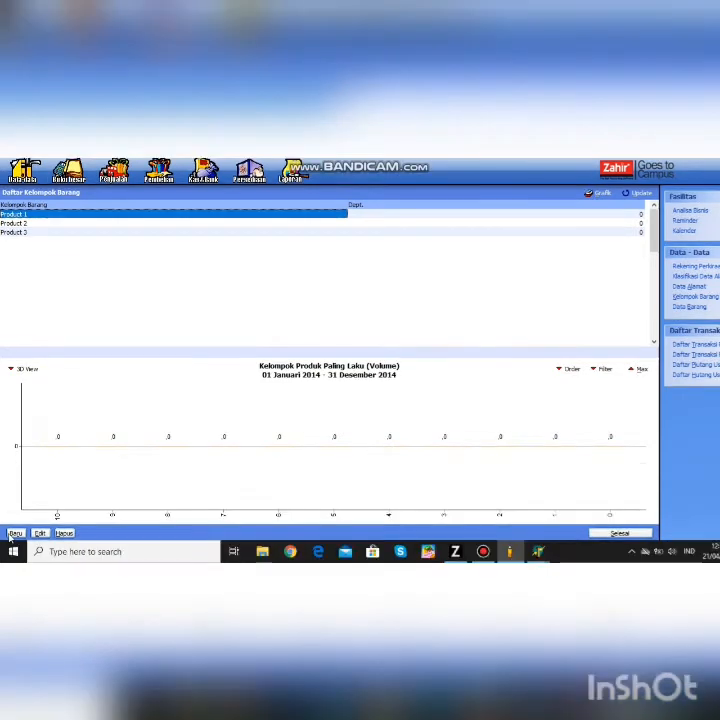
{"action": "left_click", "coordinate": [15, 533]}
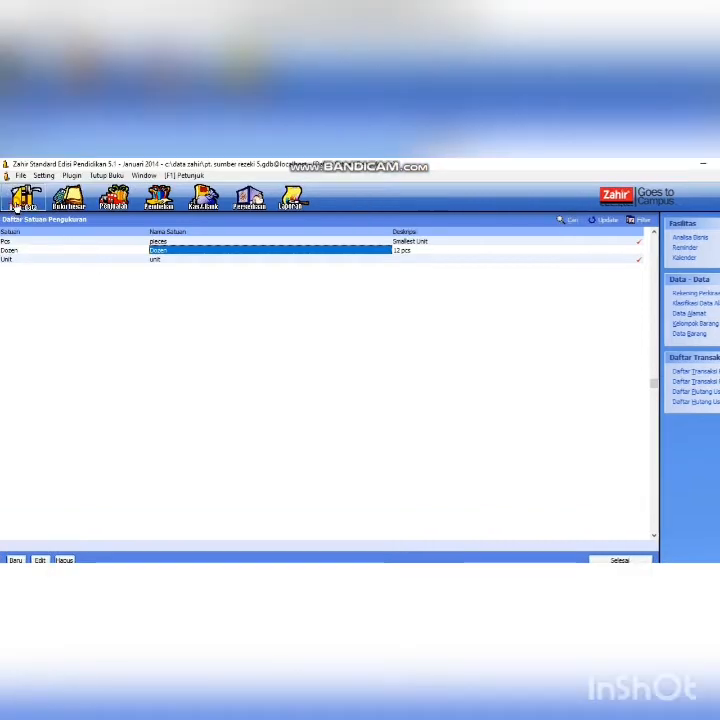
{"action": "left_click", "coordinate": [17, 203]}
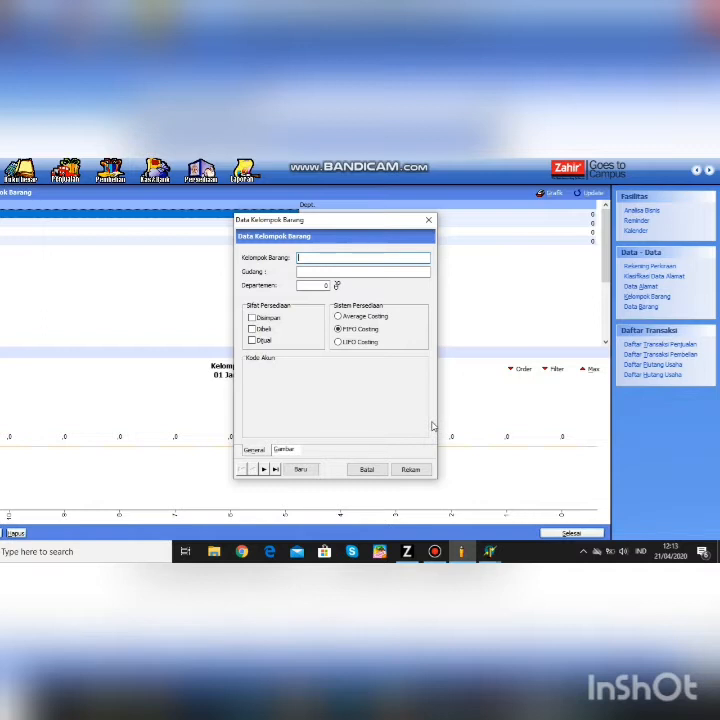
- Name the group Barang Elektronik, mark it stocked, purchased and sold, with HPP account 51010
{"action": "type", "text": "bi"}
{"action": "type", "text": "Bar"}
{"action": "type", "text": "ang Elektronik"}
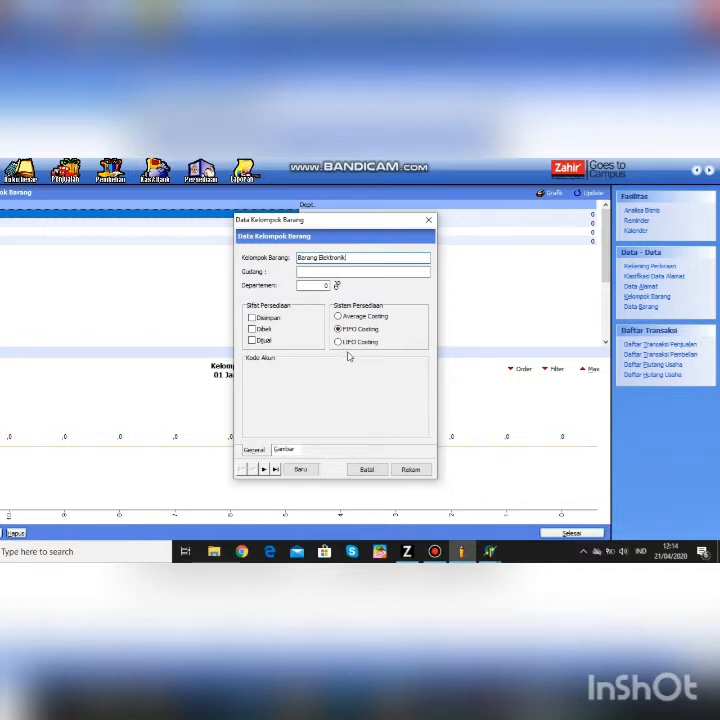
{"action": "left_click", "coordinate": [252, 317]}
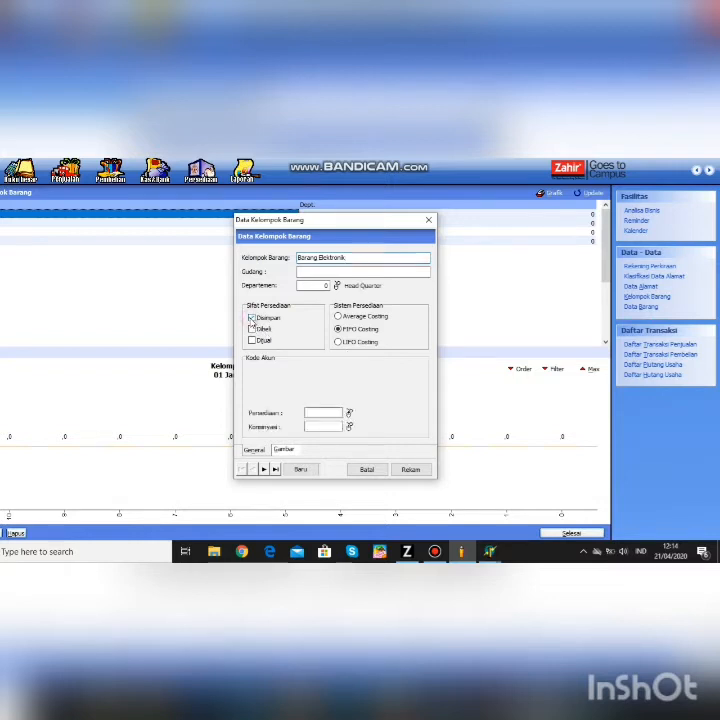
{"action": "left_click", "coordinate": [252, 329]}
{"action": "left_click", "coordinate": [252, 341]}
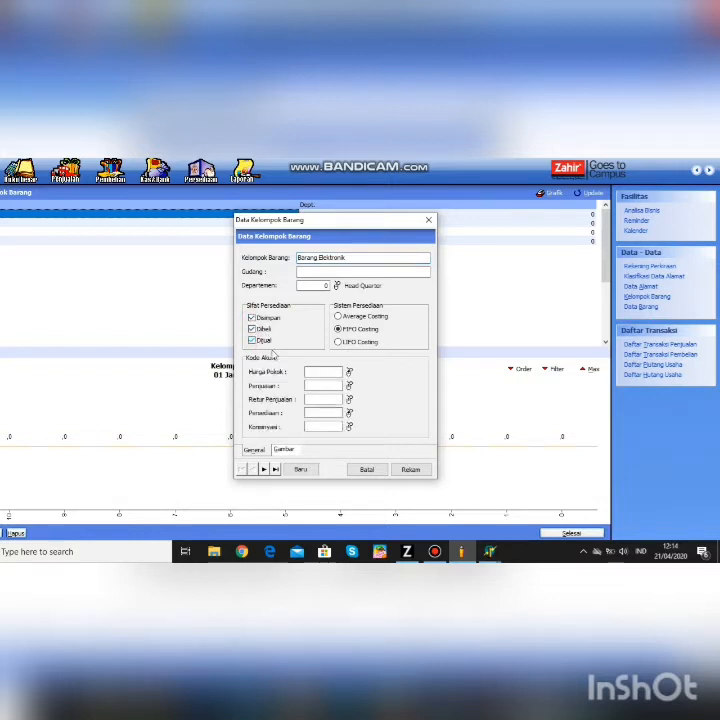
{"action": "left_click", "coordinate": [349, 371]}
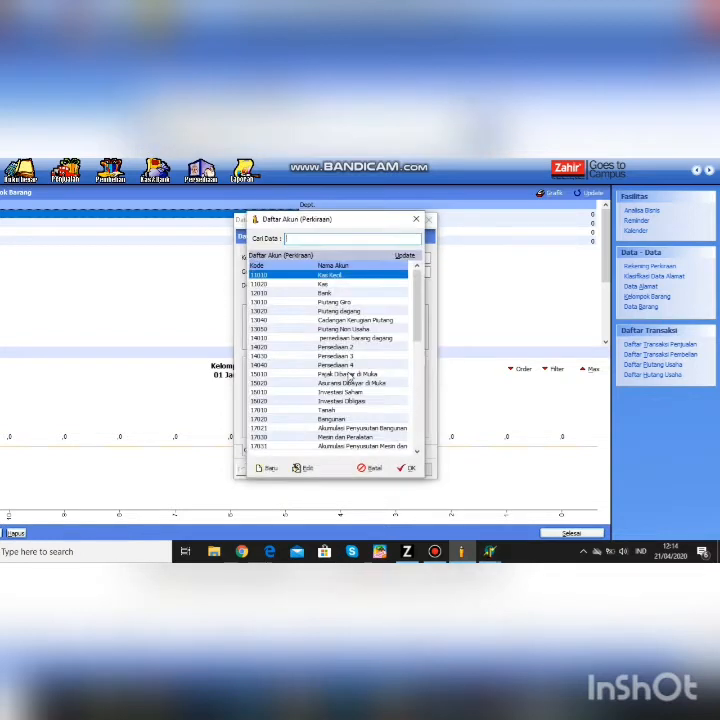
{"action": "type", "text": "hpp"}
{"action": "left_click", "coordinate": [406, 468]}
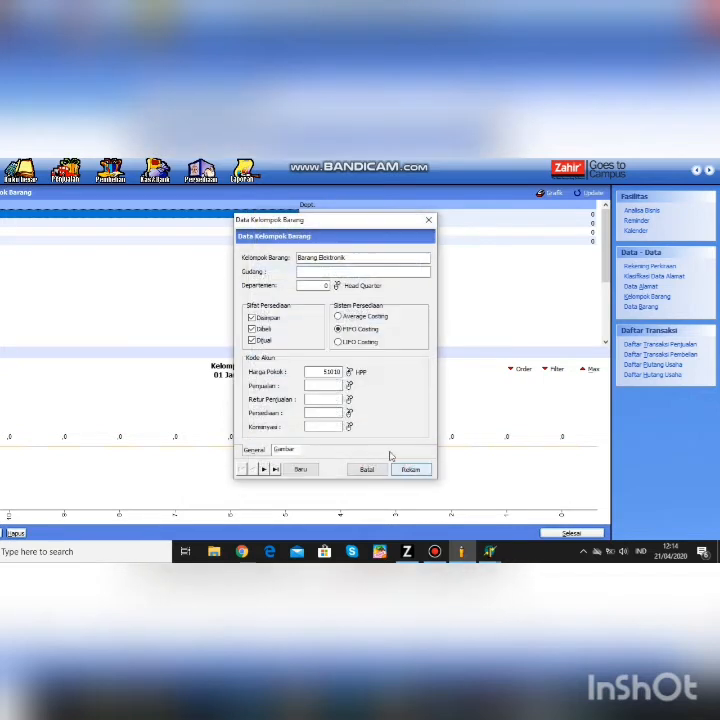
- Set sales and sales-return accounts to 41010 and inventory account to 14010
{"action": "left_click", "coordinate": [349, 385]}
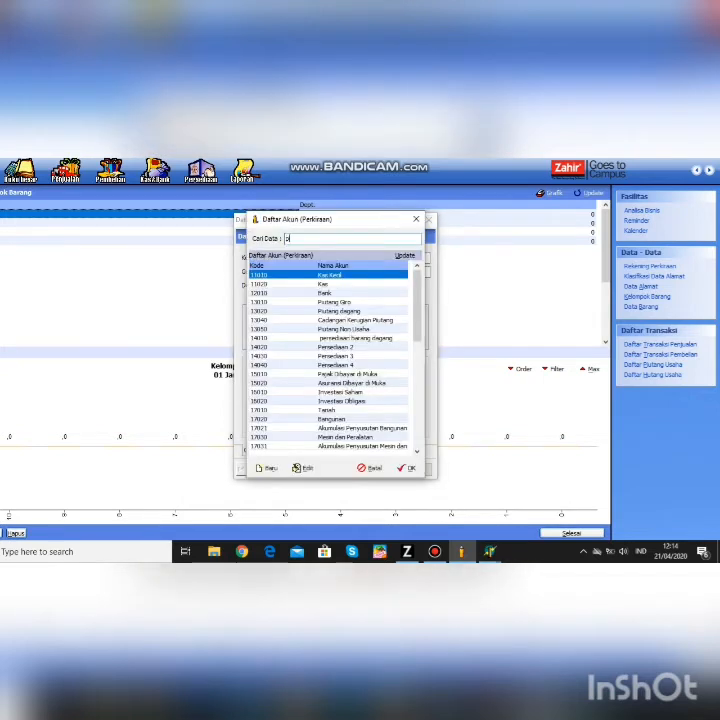
{"action": "type", "text": "penjual"}
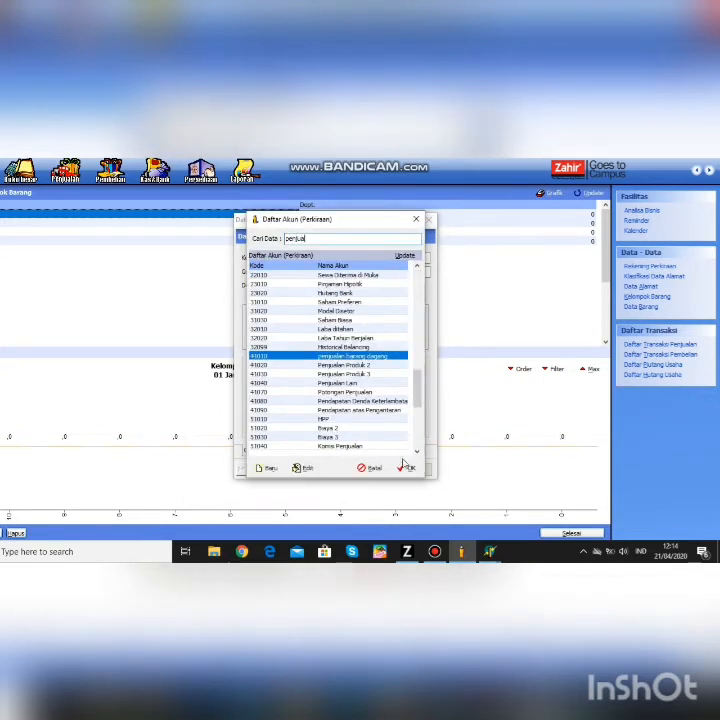
{"action": "key", "text": "Return"}
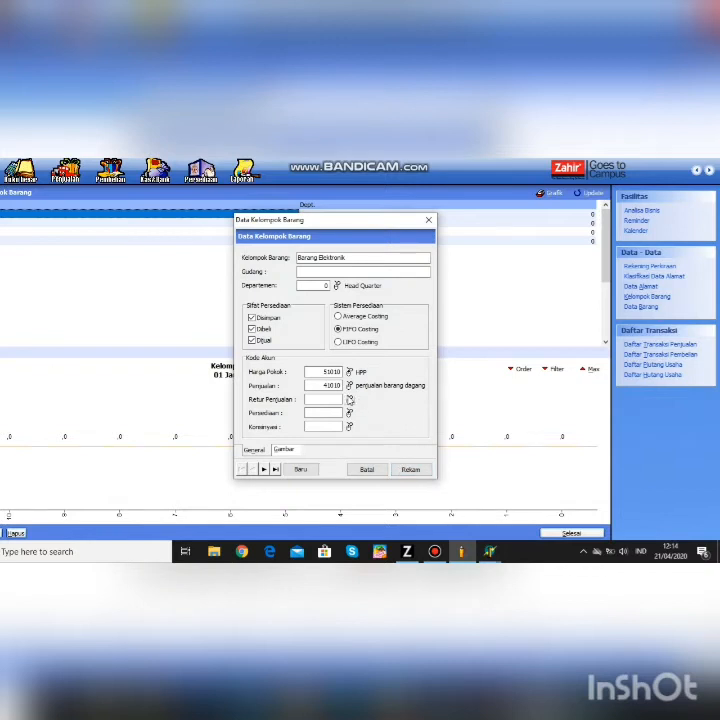
{"action": "left_click", "coordinate": [349, 399]}
{"action": "type", "text": "penju"}
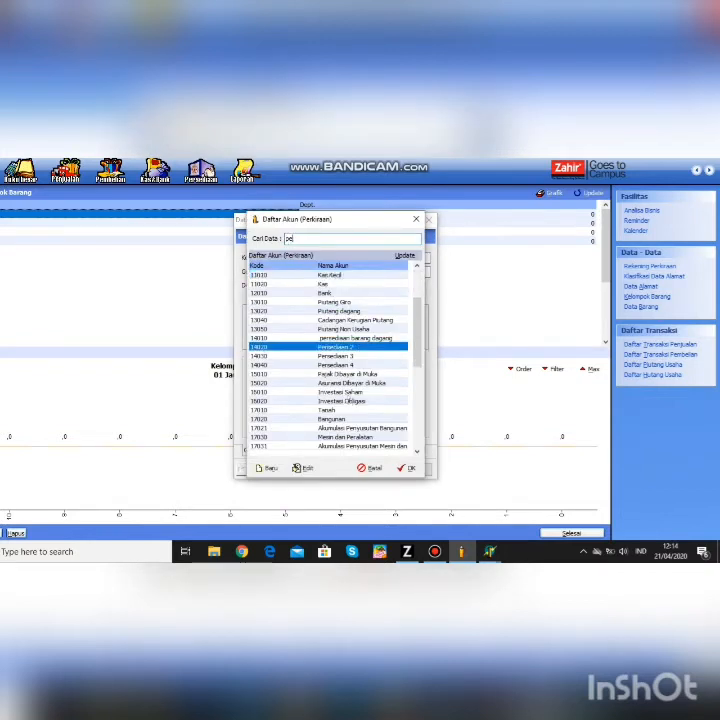
{"action": "key", "text": "Return"}
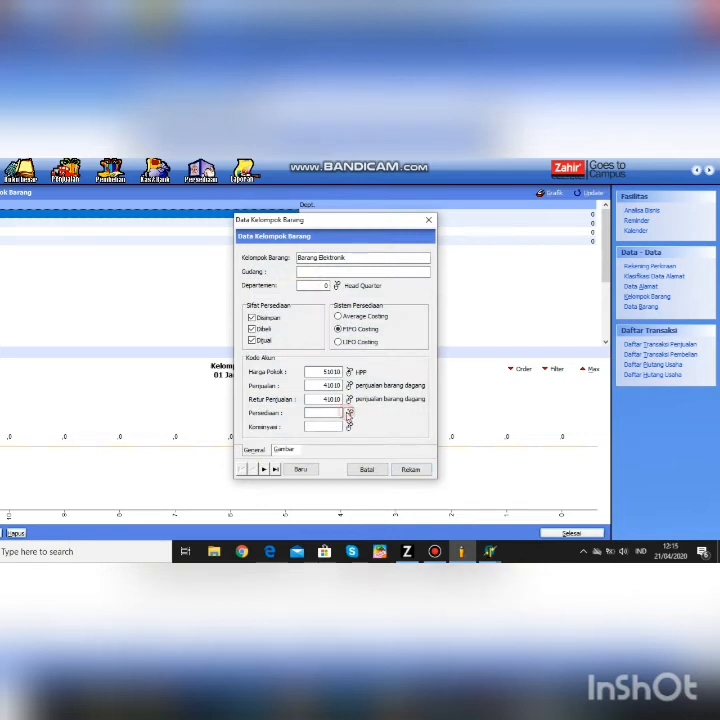
{"action": "left_click", "coordinate": [349, 412]}
{"action": "type", "text": "persed"}
{"action": "left_click", "coordinate": [406, 468]}
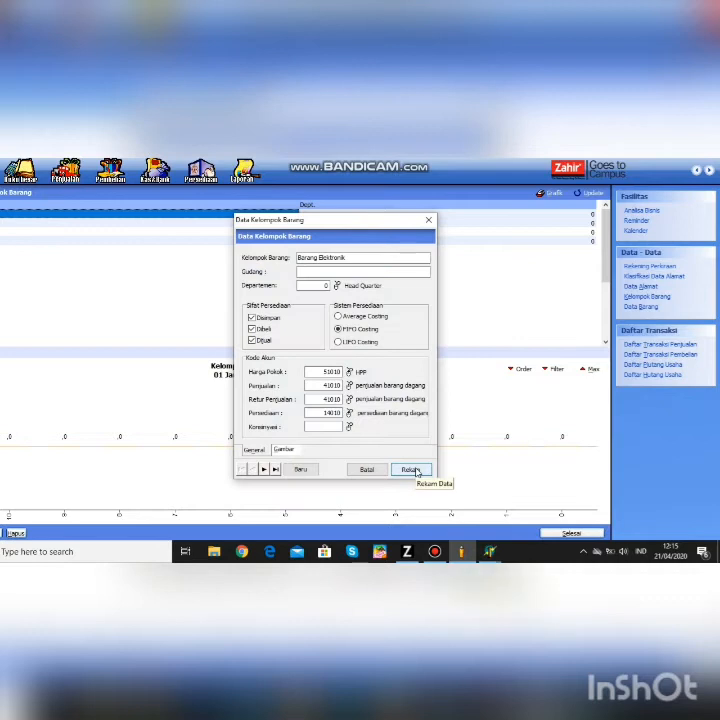
- Set the consignment account to 21030 Hutang Konsinyasi and save the group
{"action": "left_click", "coordinate": [349, 426]}
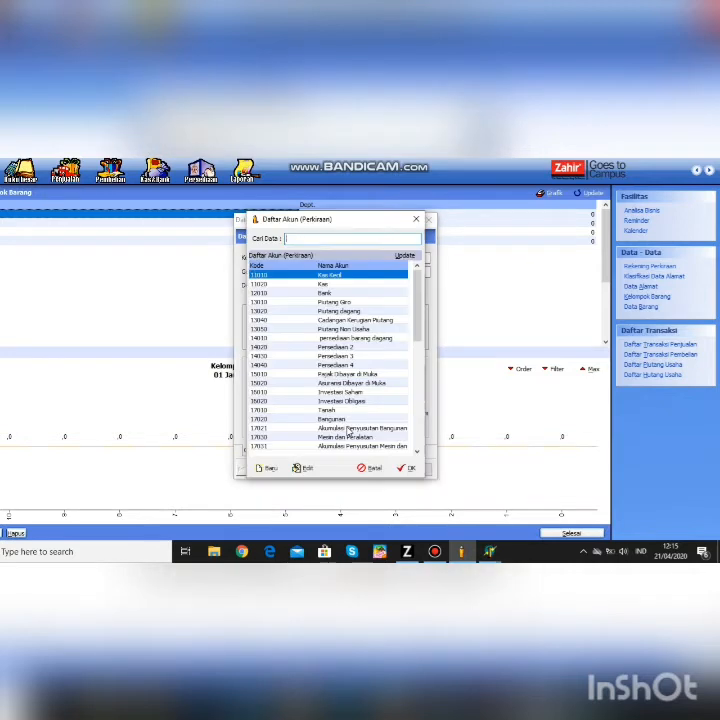
{"action": "type", "text": "hutng"}
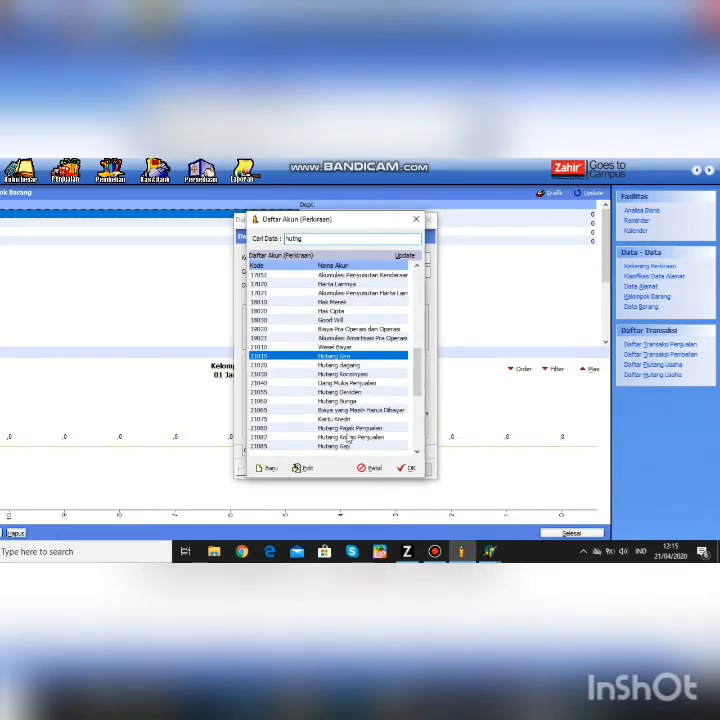
{"action": "left_click", "coordinate": [364, 374]}
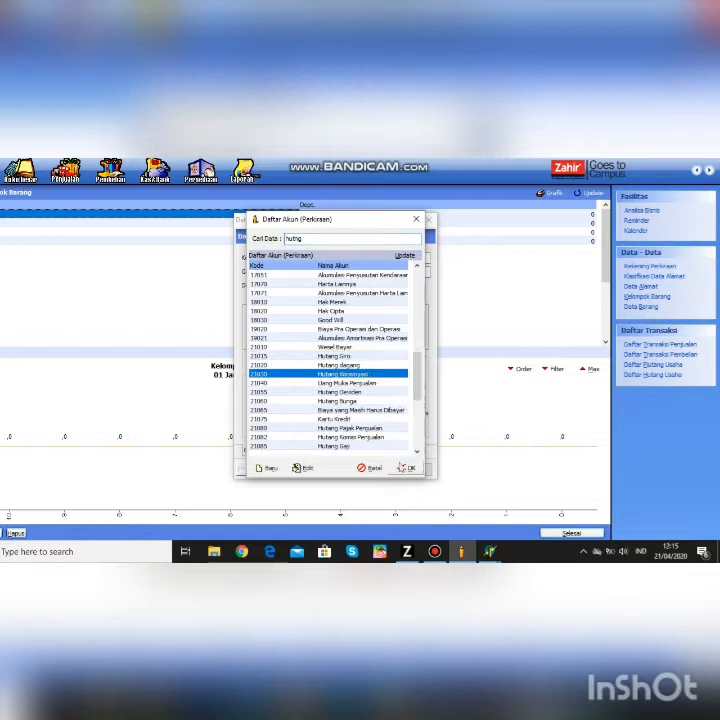
{"action": "left_click", "coordinate": [403, 467]}
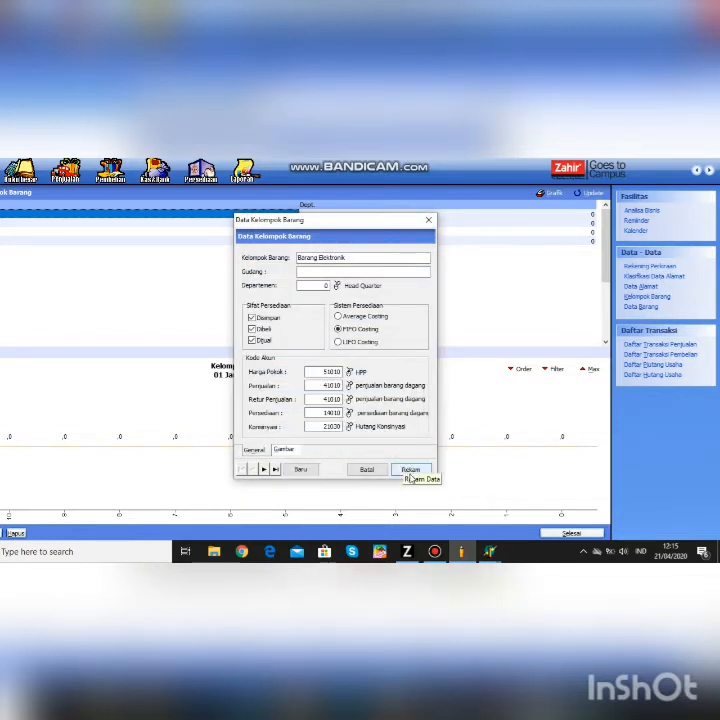
{"action": "left_click", "coordinate": [409, 476]}
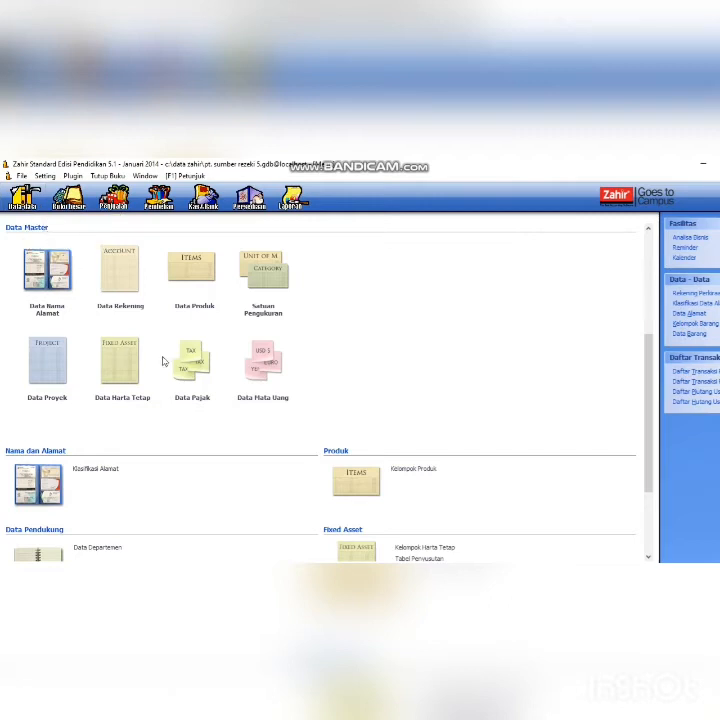
- Create item B01 Kipas Angin in group Barang Elektronik with unit Pcs
{"action": "left_click", "coordinate": [201, 304]}
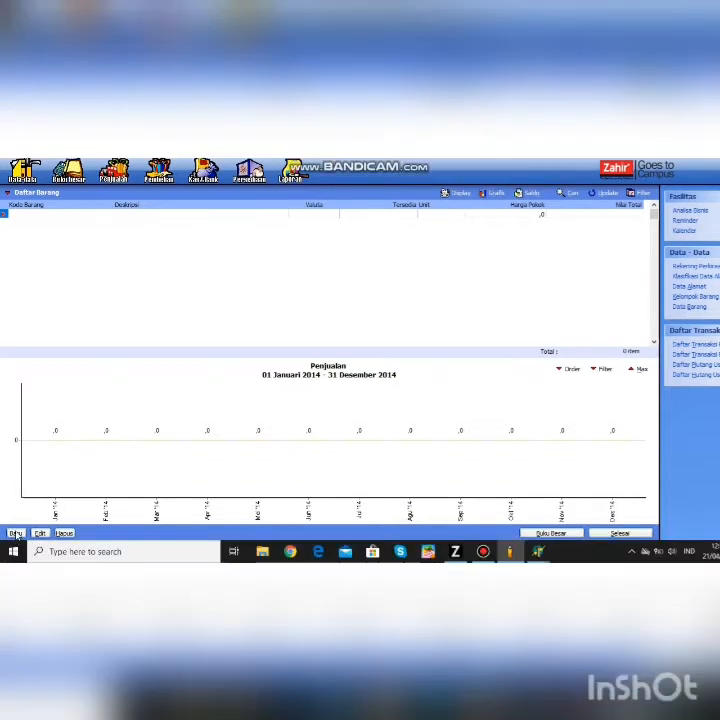
{"action": "left_click", "coordinate": [15, 533]}
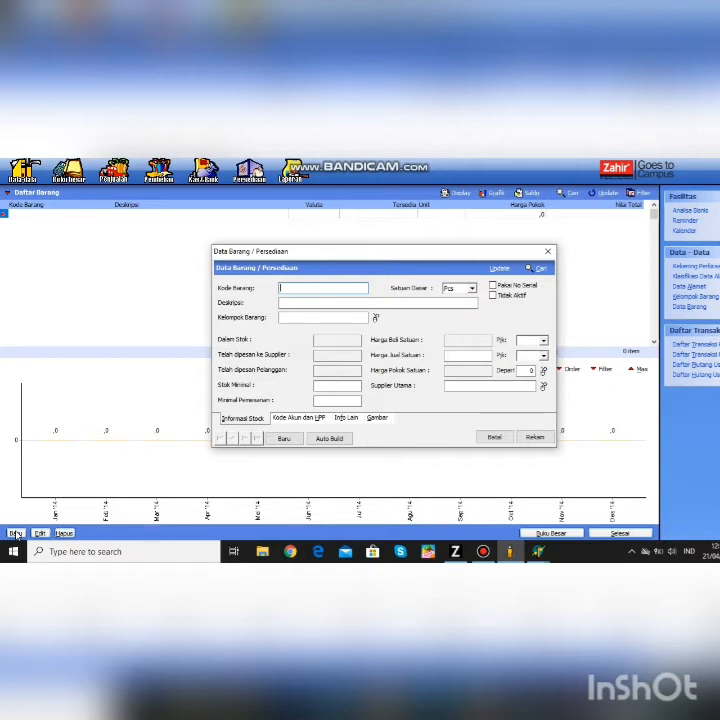
{"action": "type", "text": "h"}
{"action": "type", "text": "01"}
{"action": "left_click", "coordinate": [347, 302]}
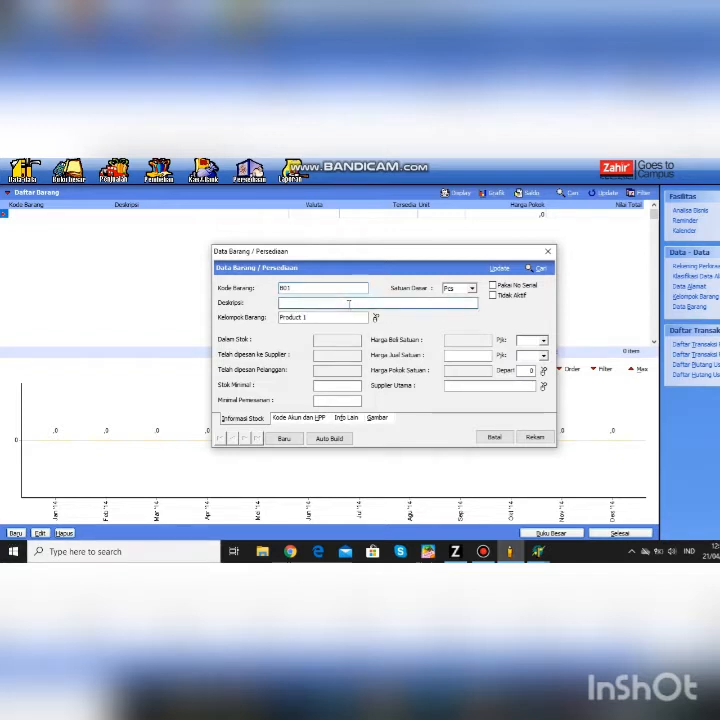
{"action": "type", "text": "Kipas Angin"}
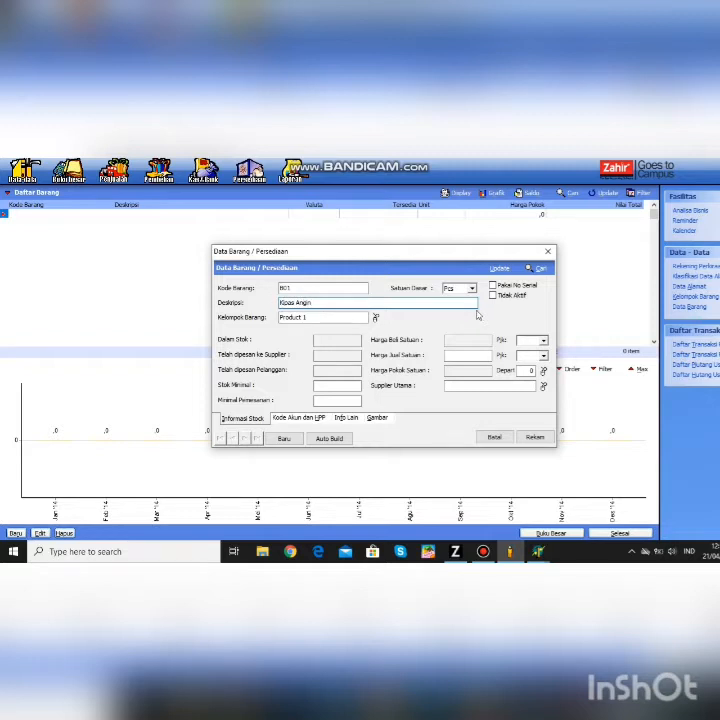
{"action": "left_click", "coordinate": [375, 317]}
{"action": "left_click", "coordinate": [370, 275]}
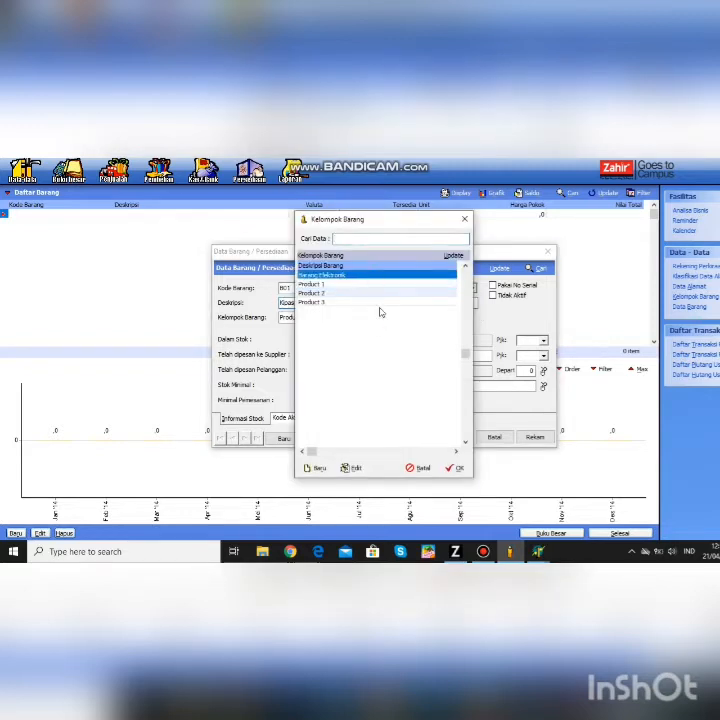
{"action": "left_click", "coordinate": [455, 467]}
{"action": "left_click", "coordinate": [471, 289]}
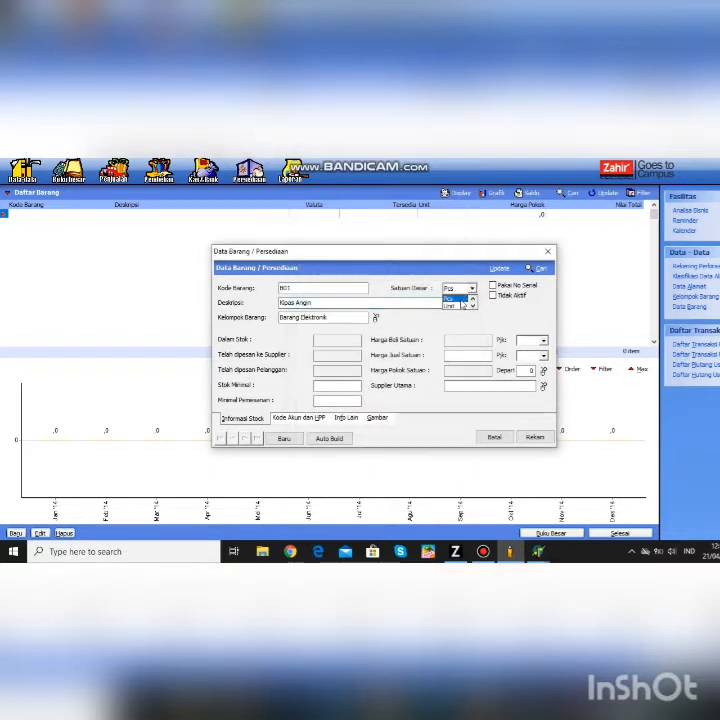
{"action": "left_click", "coordinate": [455, 298]}
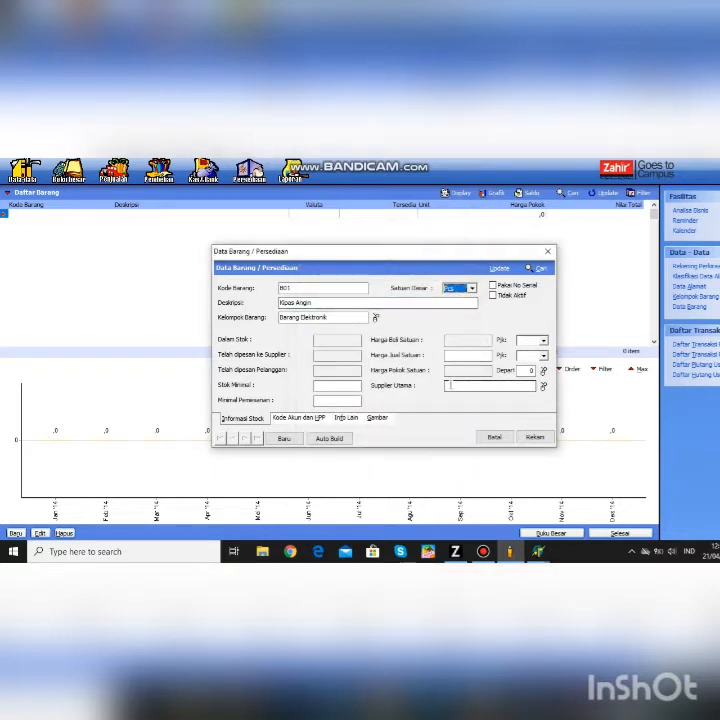
{"action": "left_click", "coordinate": [535, 437]}
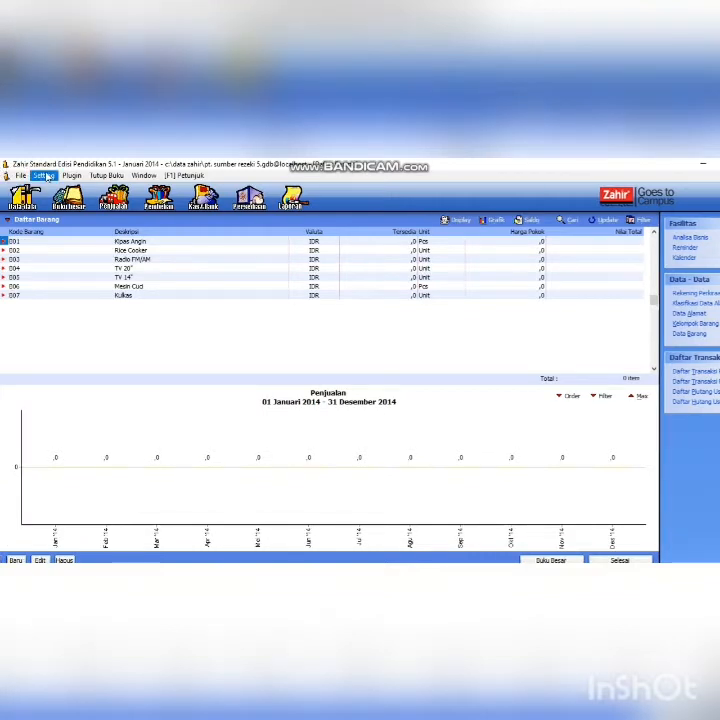
- Open Setting > Saldo Awal > Saldo Awal Persediaan and start a new opening stock entry
{"action": "left_click", "coordinate": [45, 176]}
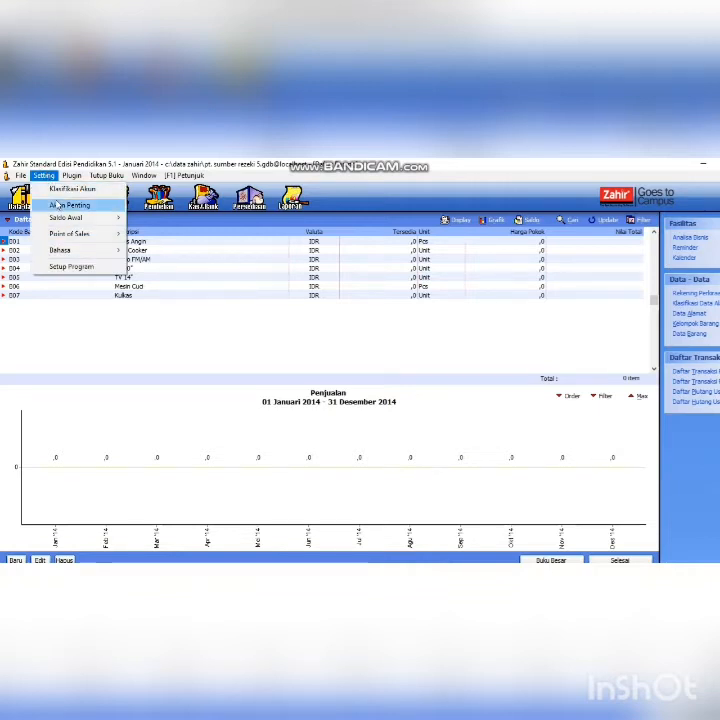
{"action": "mouse_move", "coordinate": [75, 217]}
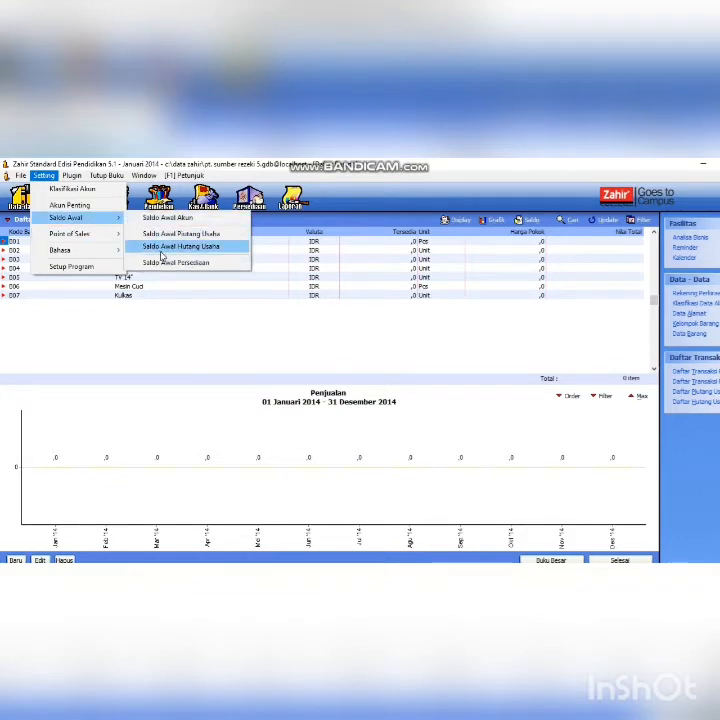
{"action": "left_click", "coordinate": [161, 262]}
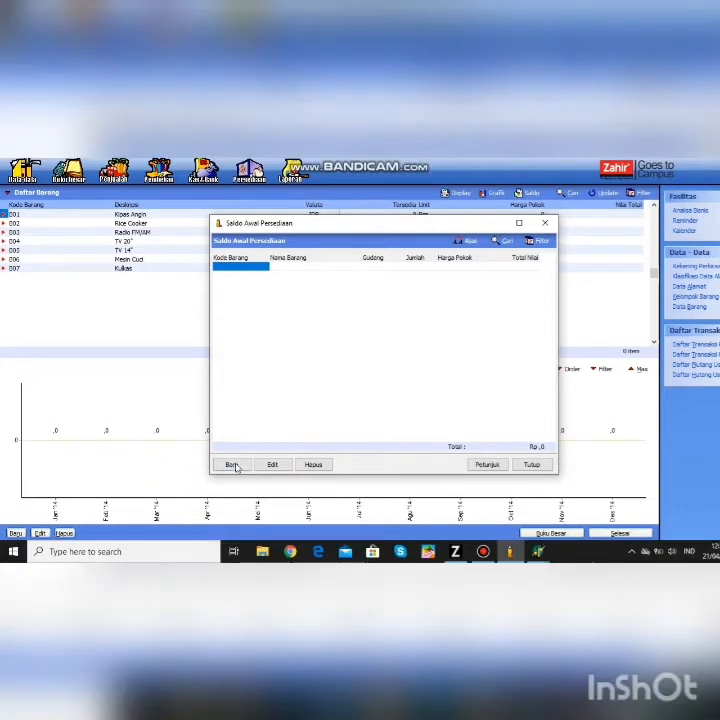
{"action": "left_click", "coordinate": [232, 492]}
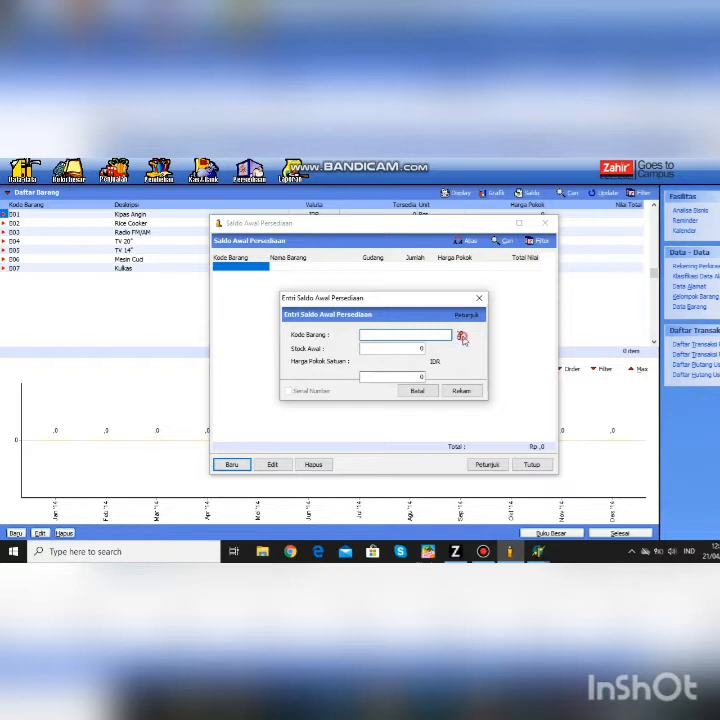
- Record the Kipas Angin (B01) opening stock balance at unit cost 75
{"action": "left_click", "coordinate": [460, 336]}
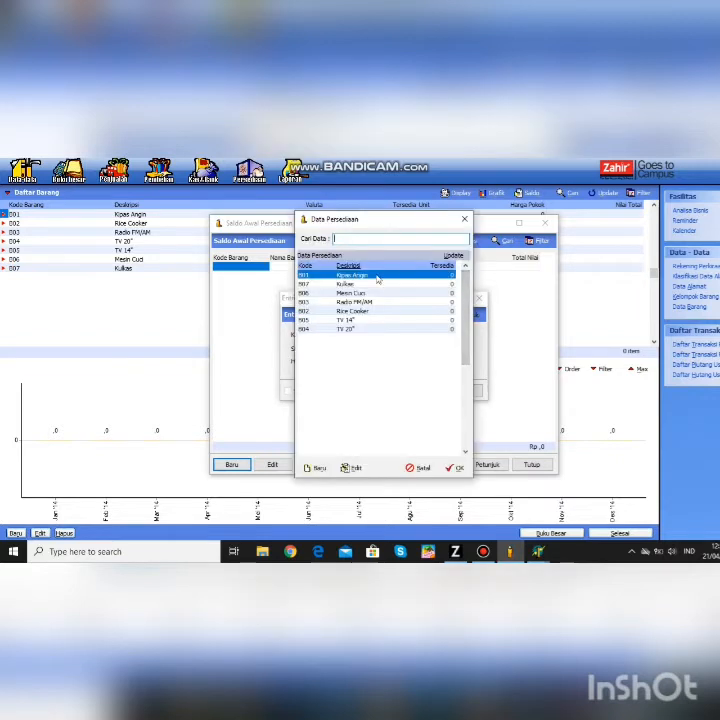
{"action": "left_click", "coordinate": [455, 468]}
{"action": "left_click", "coordinate": [421, 348]}
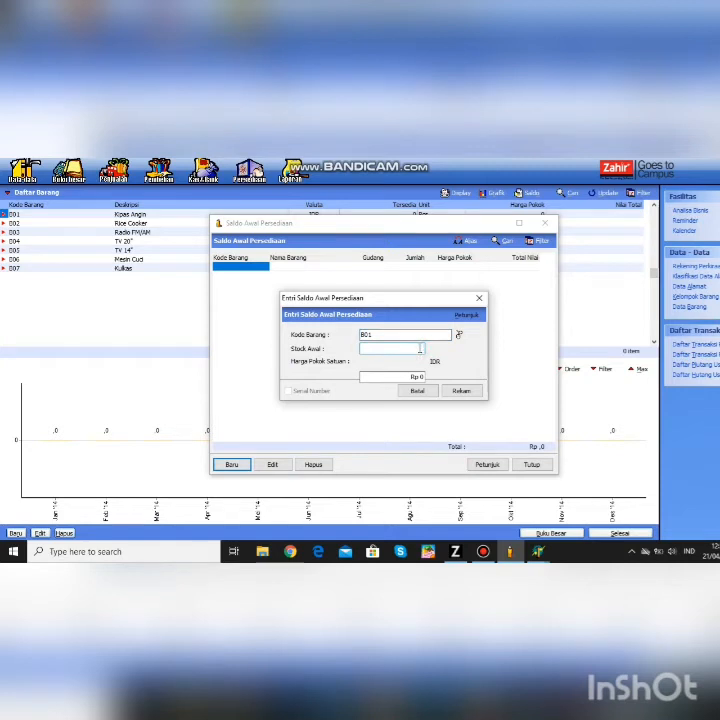
{"action": "type", "text": "1"}
{"action": "left_click", "coordinate": [420, 376]}
{"action": "type", "text": "75"}
{"action": "left_click", "coordinate": [461, 390]}
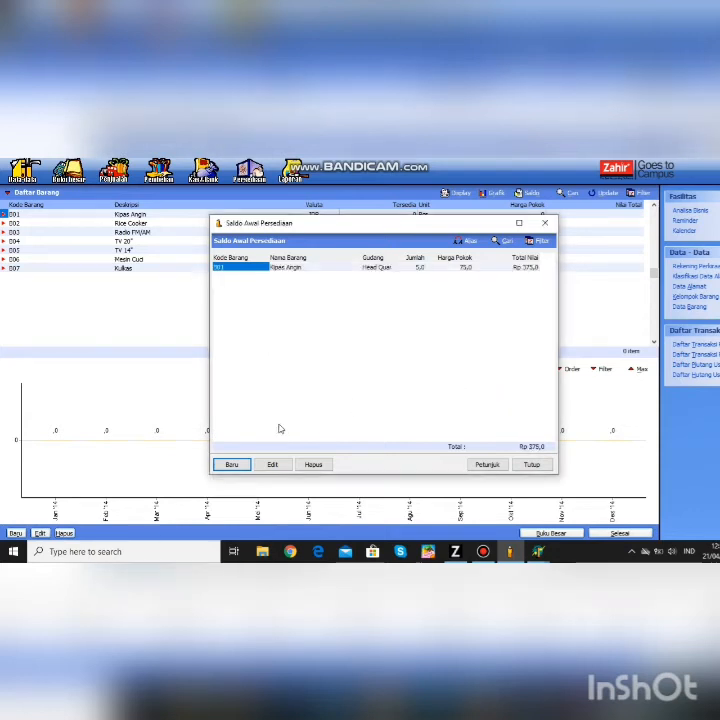
- Add the Rice Cooker (B02) opening balance of 2 at 125
{"action": "left_click", "coordinate": [231, 464]}
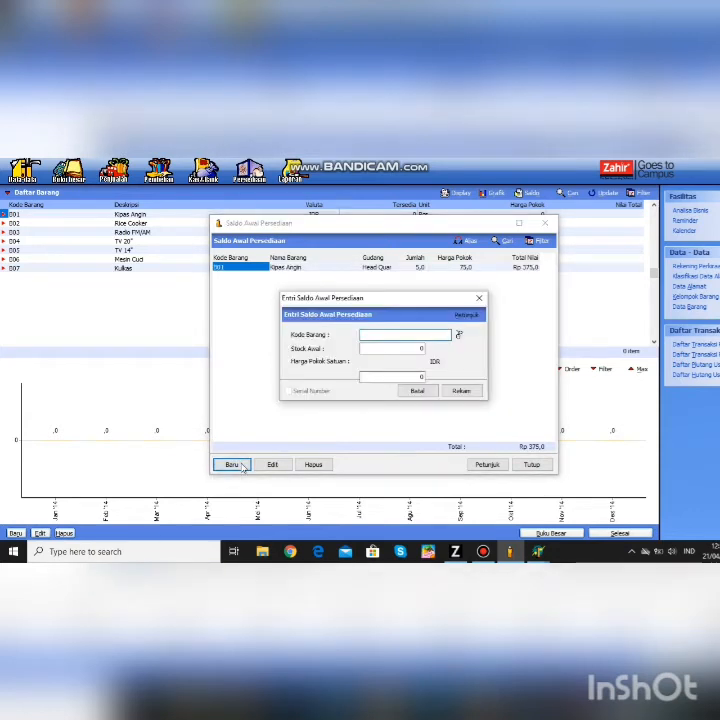
{"action": "left_click", "coordinate": [459, 334]}
{"action": "left_click", "coordinate": [372, 311]}
{"action": "left_click", "coordinate": [455, 467]}
{"action": "left_click", "coordinate": [420, 348]}
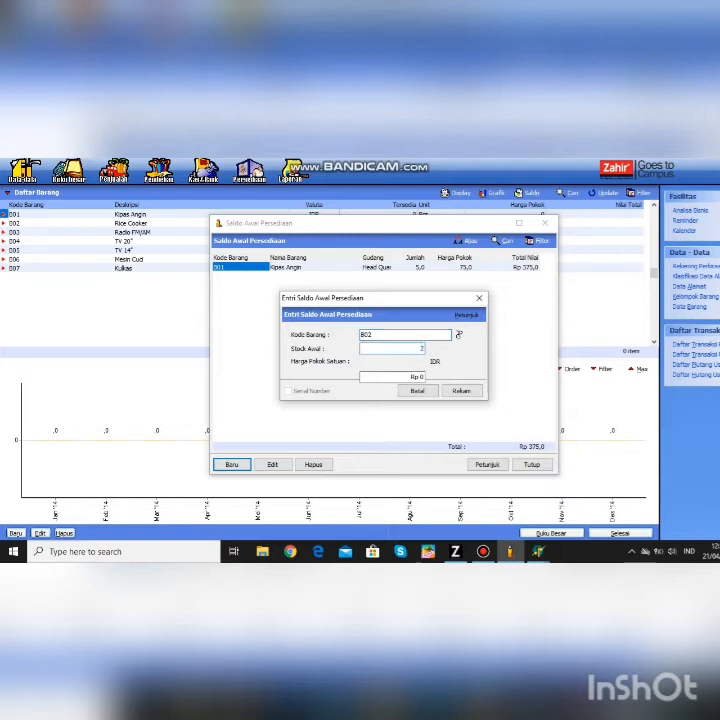
{"action": "left_click", "coordinate": [420, 376]}
{"action": "type", "text": "125"}
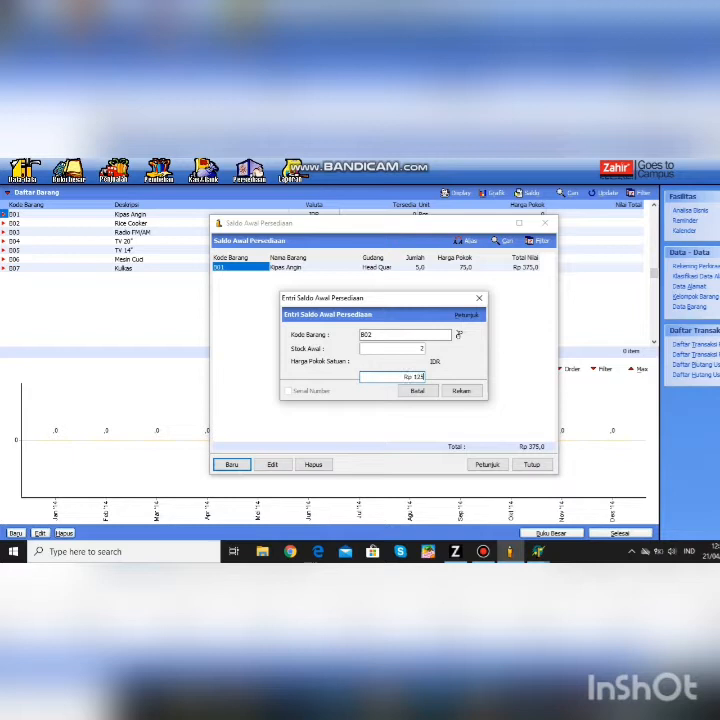
{"action": "left_click", "coordinate": [461, 391]}
- Add the Radio FM/AM opening balance of 7 at 35
{"action": "left_click", "coordinate": [233, 465]}
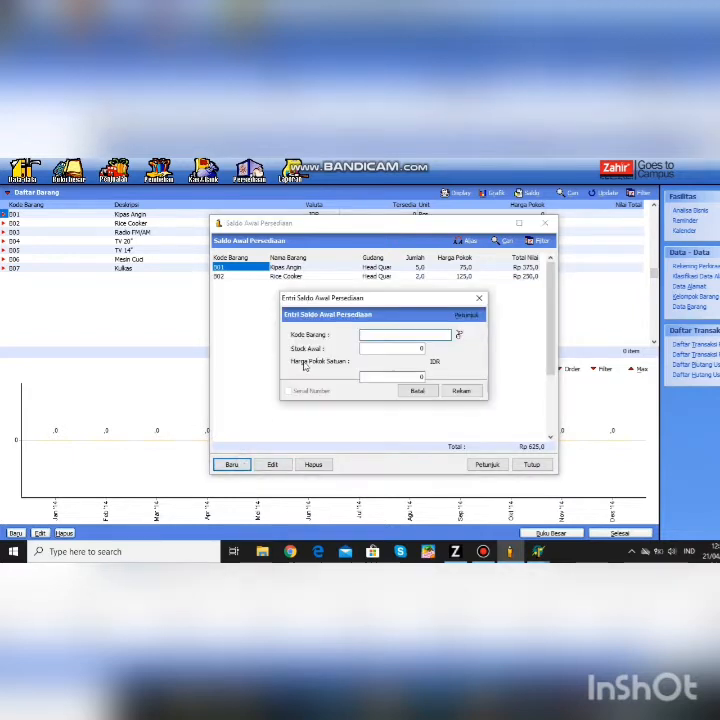
{"action": "left_click", "coordinate": [459, 334]}
{"action": "left_click", "coordinate": [360, 302]}
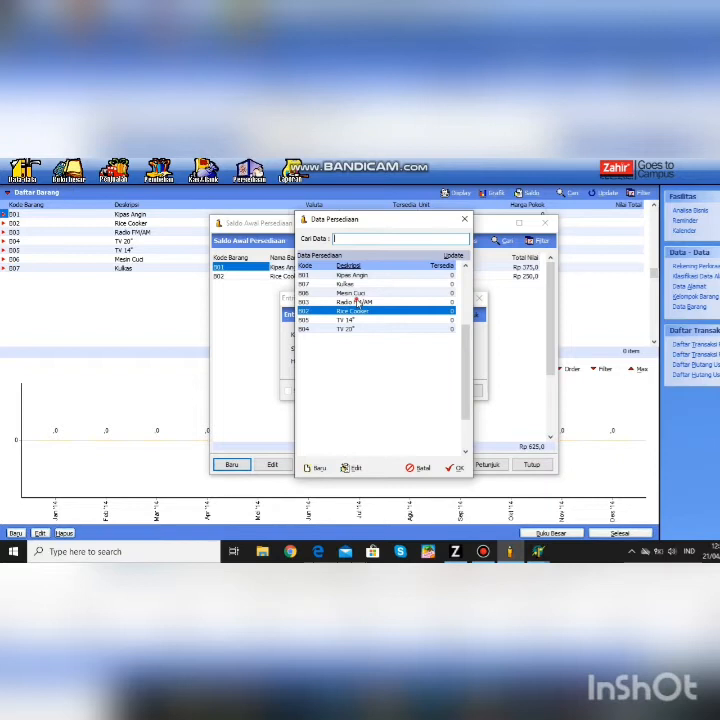
{"action": "left_click", "coordinate": [455, 467]}
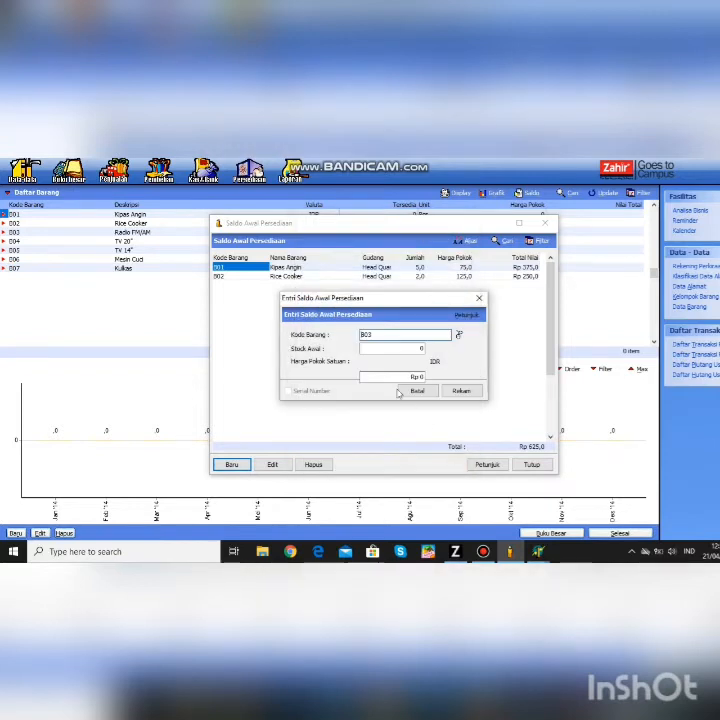
{"action": "left_click", "coordinate": [392, 348]}
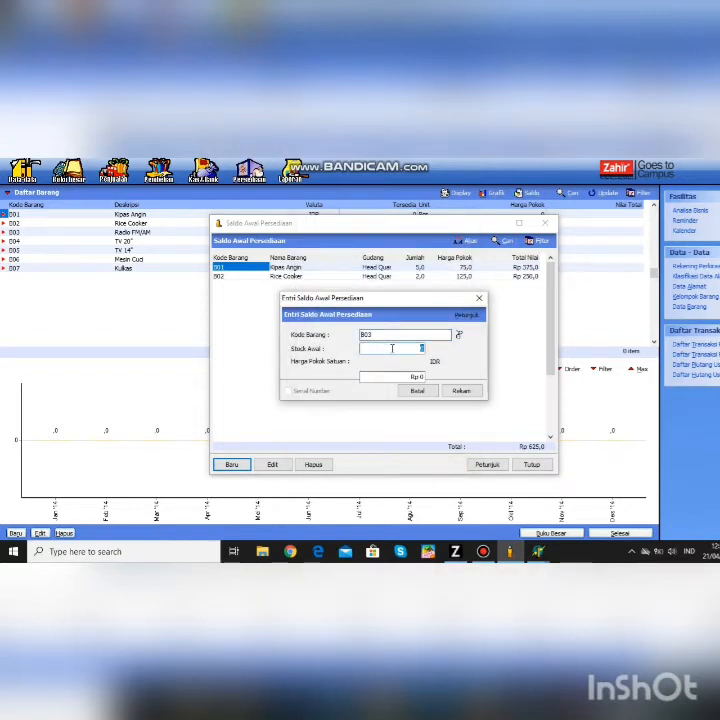
{"action": "type", "text": "7"}
{"action": "left_click", "coordinate": [420, 377]}
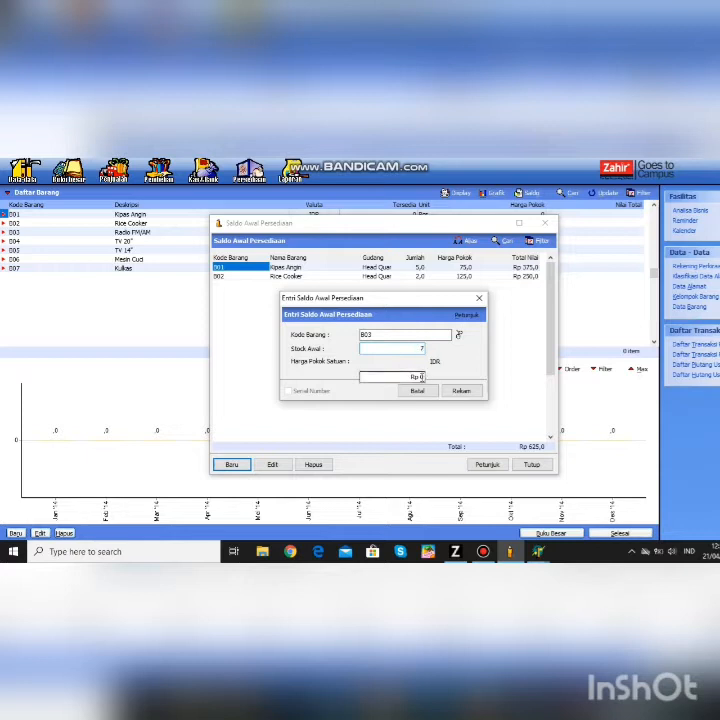
{"action": "type", "text": "350"}
{"action": "key", "text": "BackSpace"}
{"action": "left_click", "coordinate": [461, 391]}
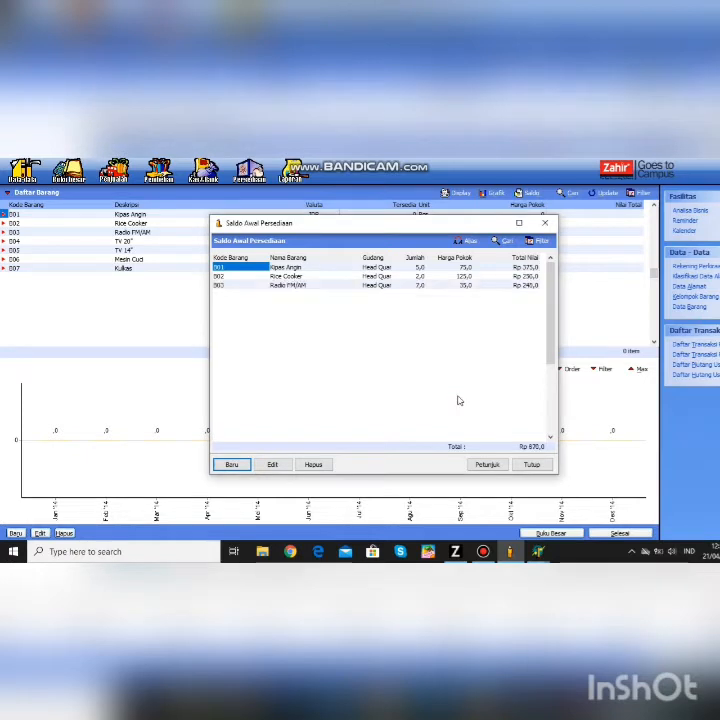
- Add the TV 20" opening balance of 4 at 825
{"action": "left_click", "coordinate": [232, 465]}
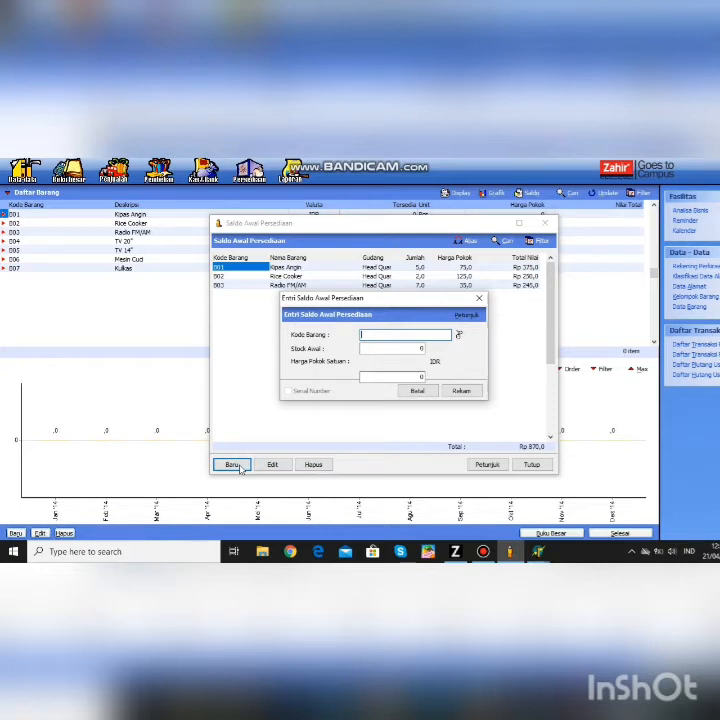
{"action": "left_click", "coordinate": [458, 335]}
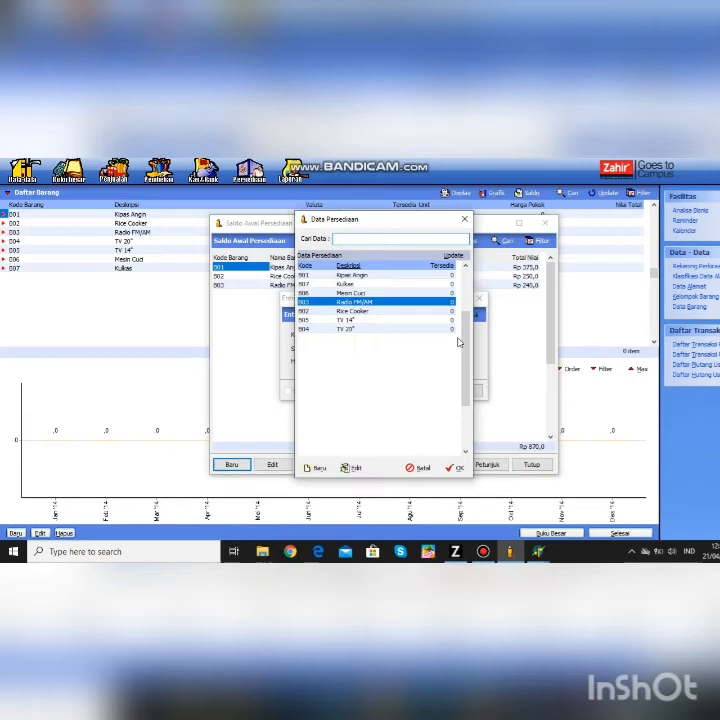
{"action": "left_click", "coordinate": [382, 328]}
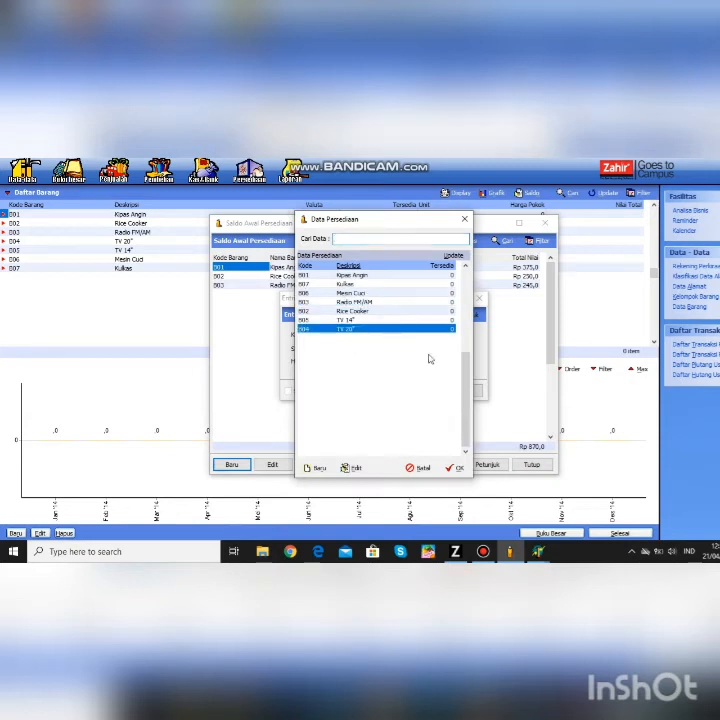
{"action": "left_click", "coordinate": [455, 467]}
{"action": "left_click", "coordinate": [414, 349]}
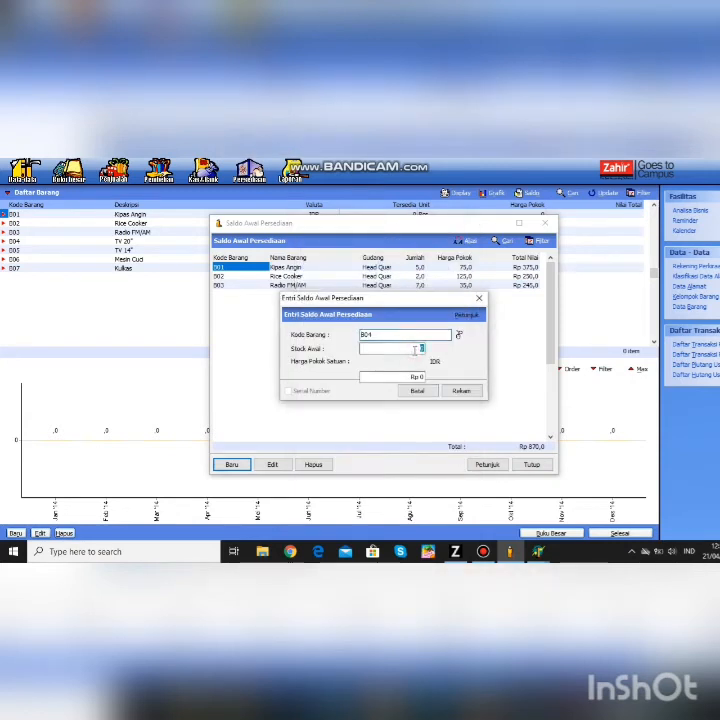
{"action": "type", "text": "4"}
{"action": "key", "text": "BackSpace"}
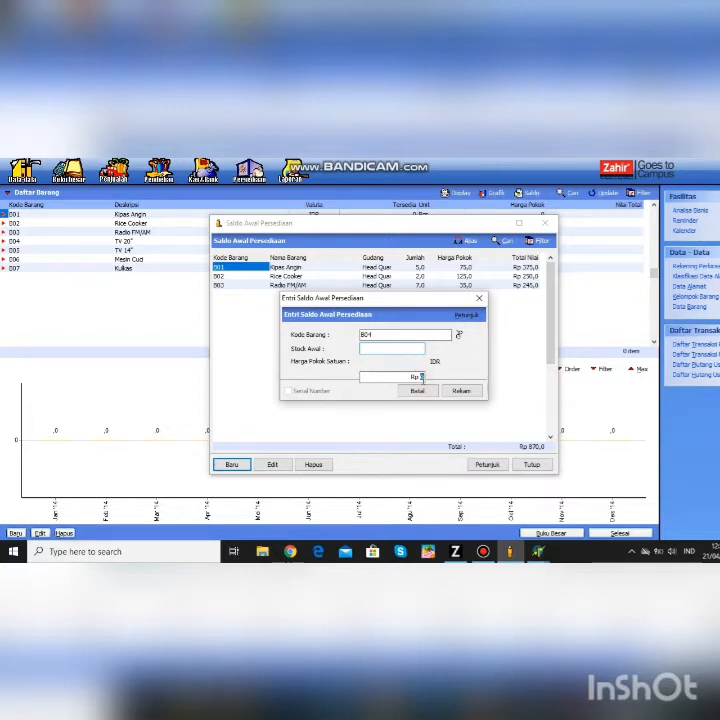
{"action": "type", "text": "4"}
{"action": "left_click", "coordinate": [422, 377]}
{"action": "type", "text": "825"}
{"action": "left_click", "coordinate": [463, 391]}
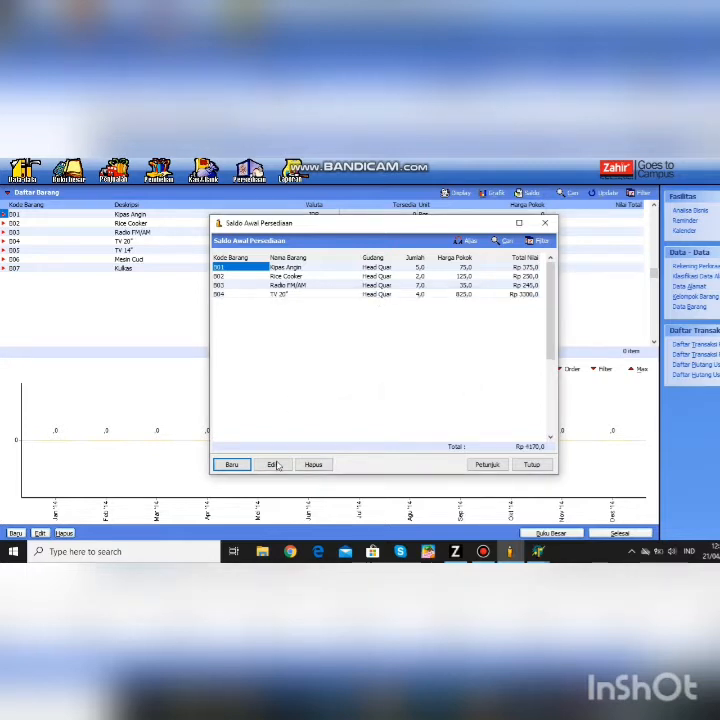
- Add the TV 14" opening balance of 8 at 315
{"action": "left_click", "coordinate": [233, 465]}
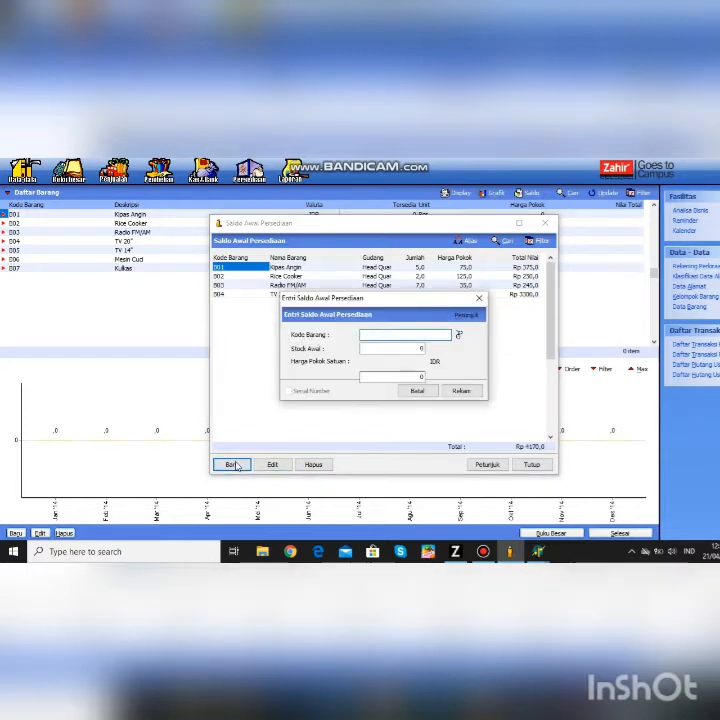
{"action": "left_click", "coordinate": [458, 334]}
{"action": "left_click", "coordinate": [360, 320]}
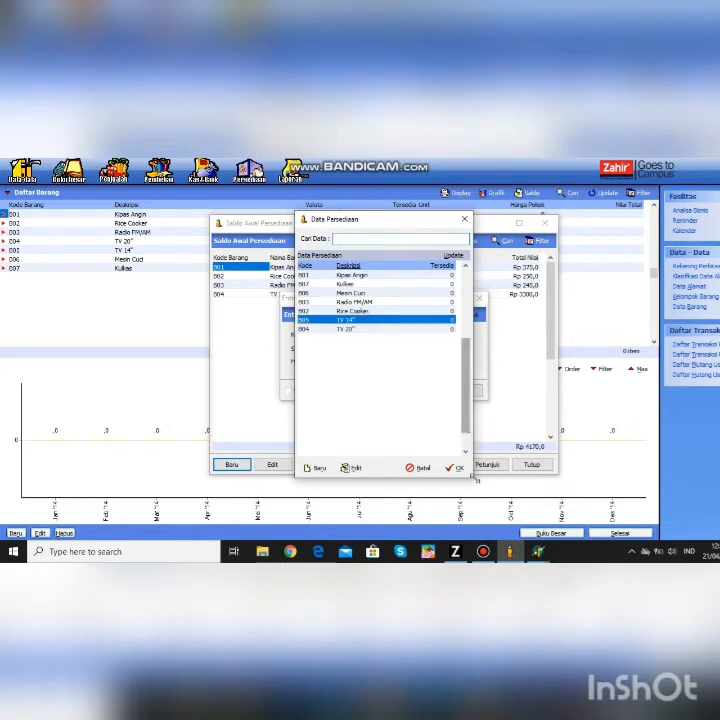
{"action": "left_click", "coordinate": [456, 469]}
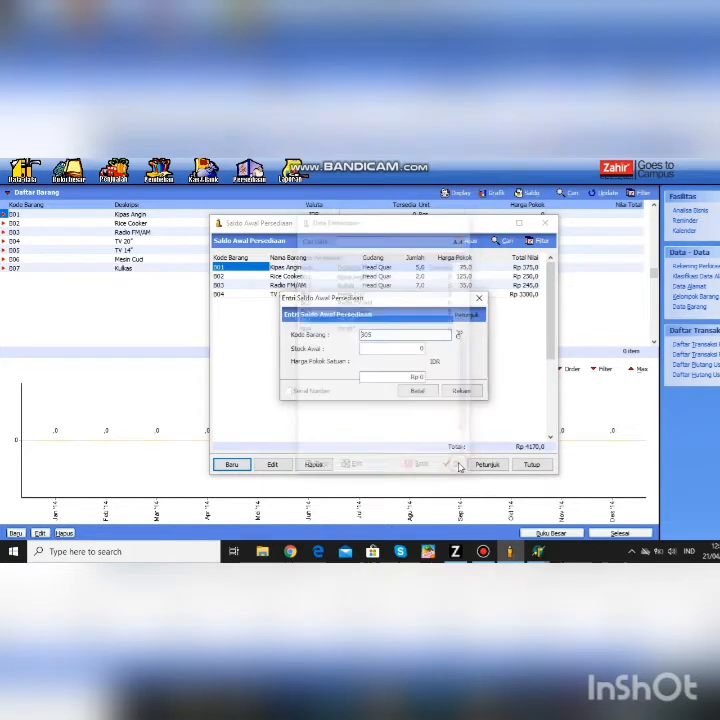
{"action": "left_click", "coordinate": [421, 348]}
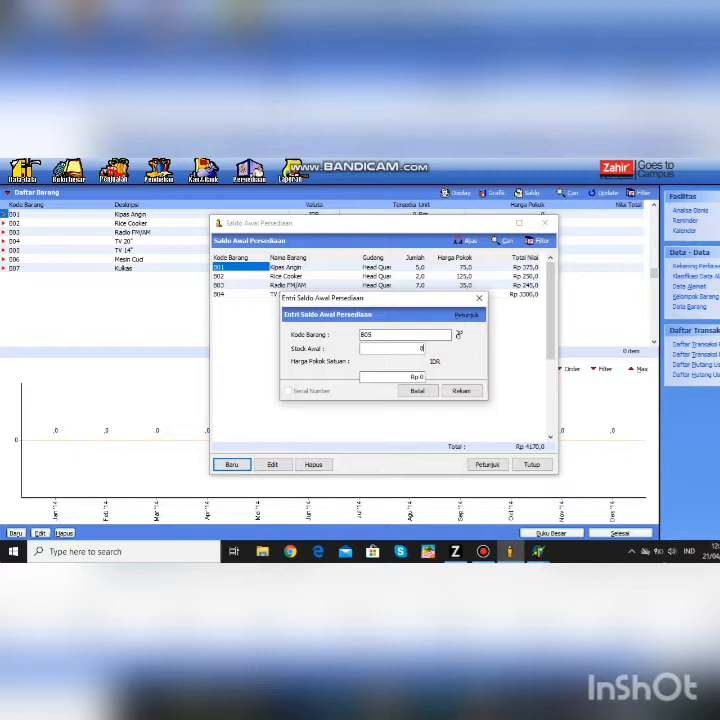
{"action": "type", "text": "8"}
{"action": "left_click", "coordinate": [422, 377]}
{"action": "type", "text": "30"}
{"action": "type", "text": "15"}
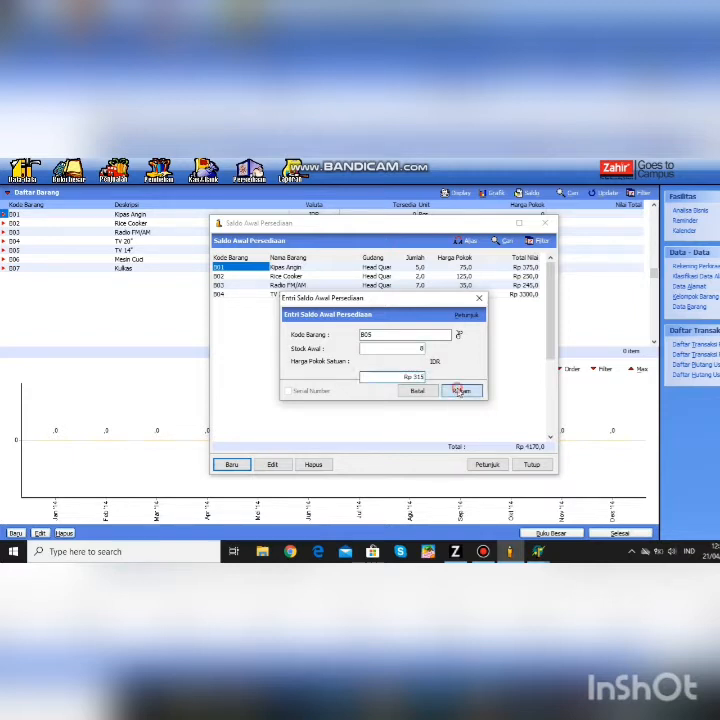
{"action": "left_click", "coordinate": [461, 391]}
- Add the Mesin Cuci opening balance of 4 at 375
{"action": "left_click", "coordinate": [232, 464]}
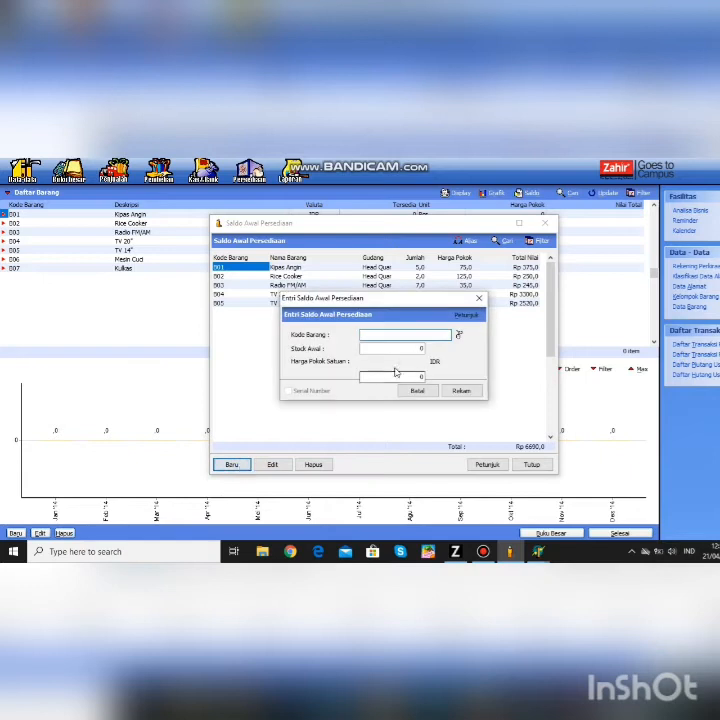
{"action": "left_click", "coordinate": [458, 334]}
{"action": "left_click", "coordinate": [359, 293]}
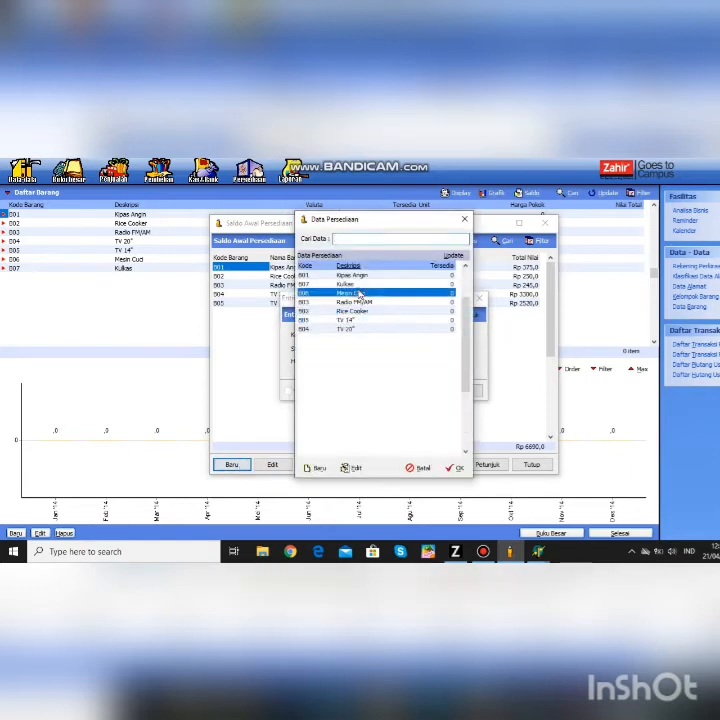
{"action": "double_click", "coordinate": [359, 293]}
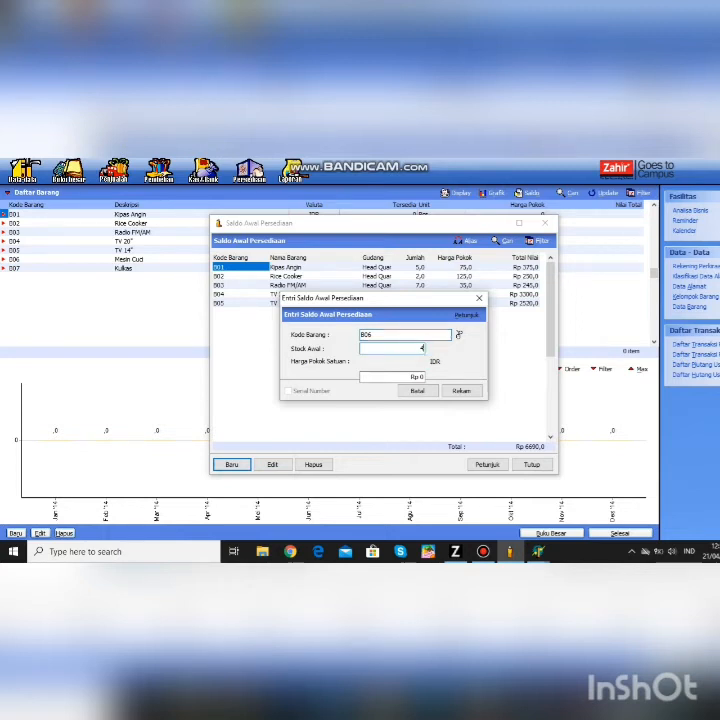
{"action": "left_click", "coordinate": [424, 376]}
{"action": "type", "text": "375"}
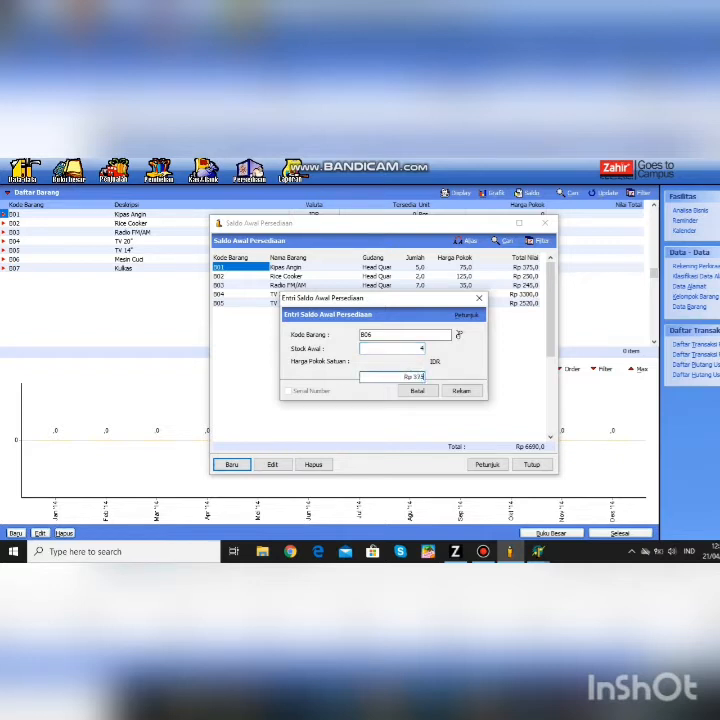
{"action": "left_click", "coordinate": [458, 390]}
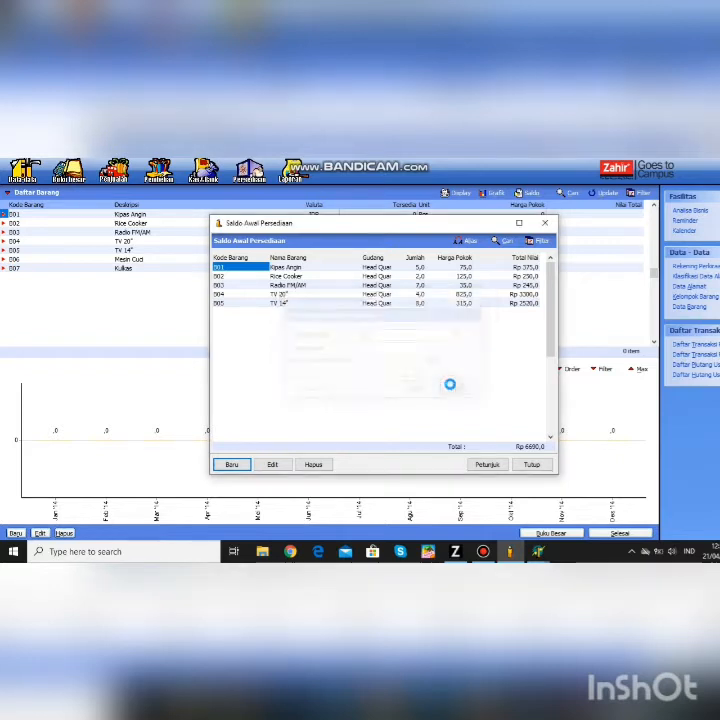
- Enter Kulkas with an opening quantity of 5 and save its balance
{"action": "left_click", "coordinate": [241, 463]}
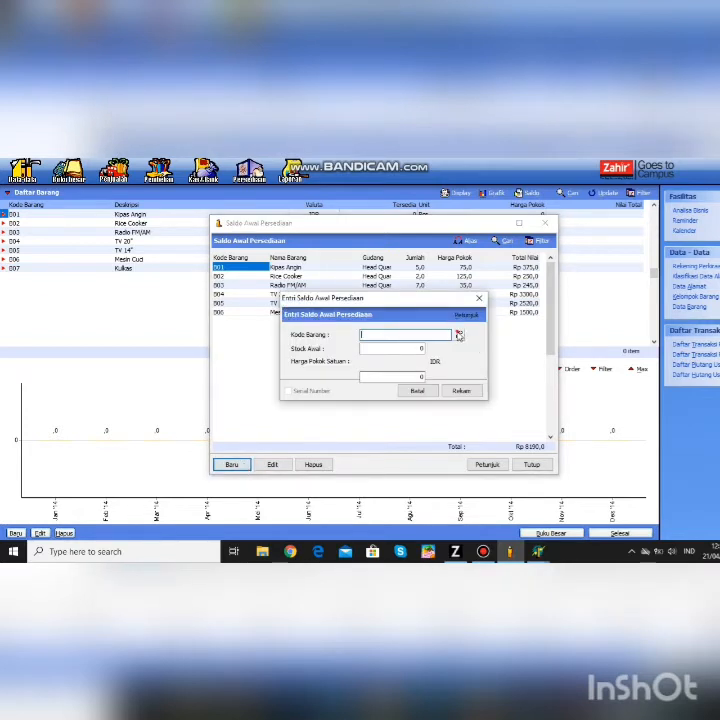
{"action": "left_click", "coordinate": [459, 336]}
{"action": "left_click", "coordinate": [361, 284]}
{"action": "left_click", "coordinate": [455, 469]}
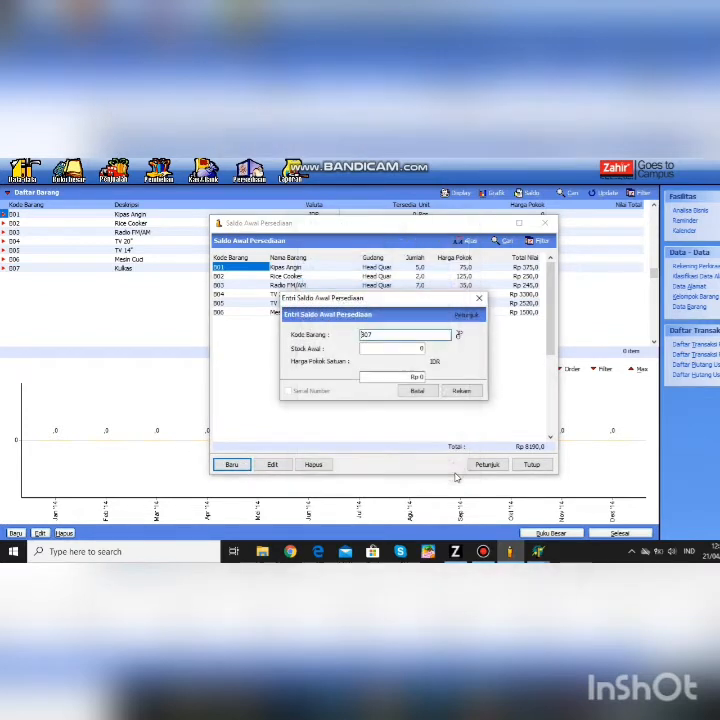
{"action": "type", "text": "5"}
{"action": "right_click", "coordinate": [422, 377]}
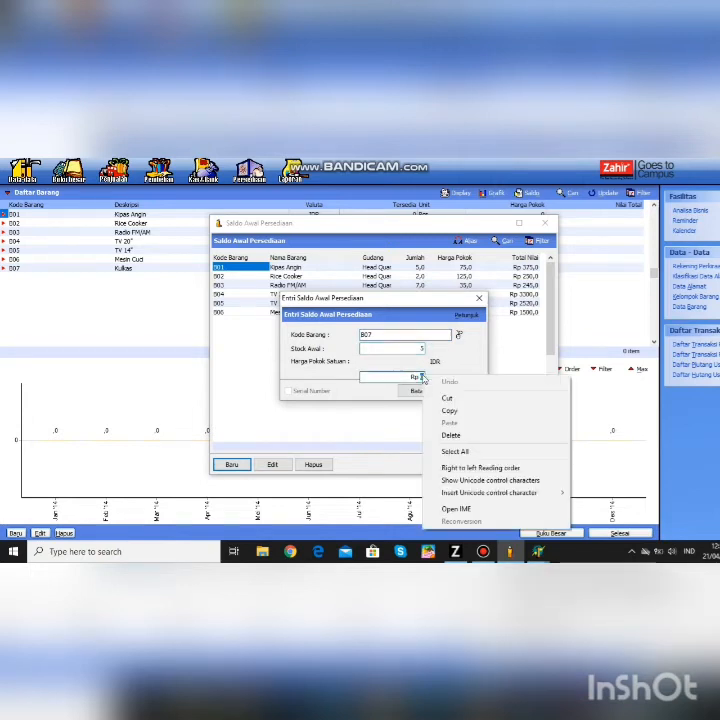
{"action": "key", "text": "Escape"}
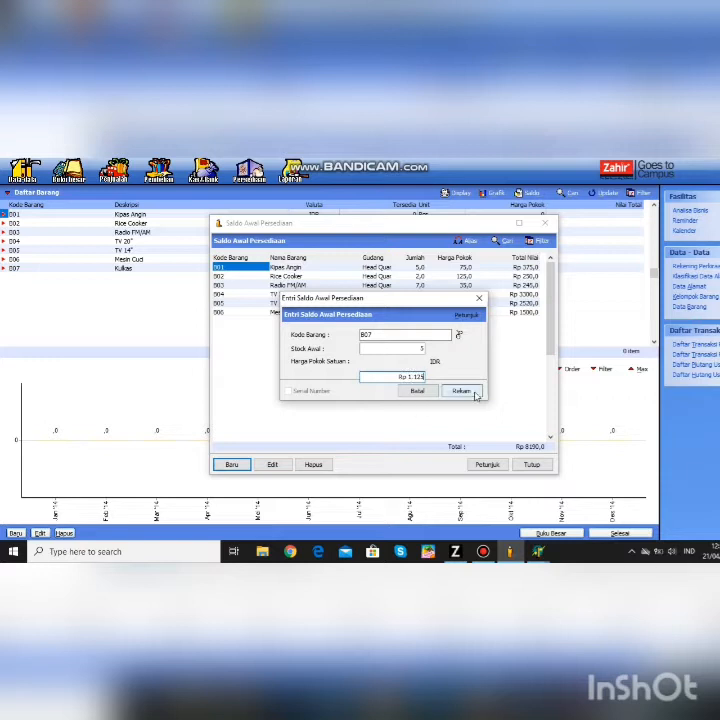
{"action": "left_click", "coordinate": [470, 391]}
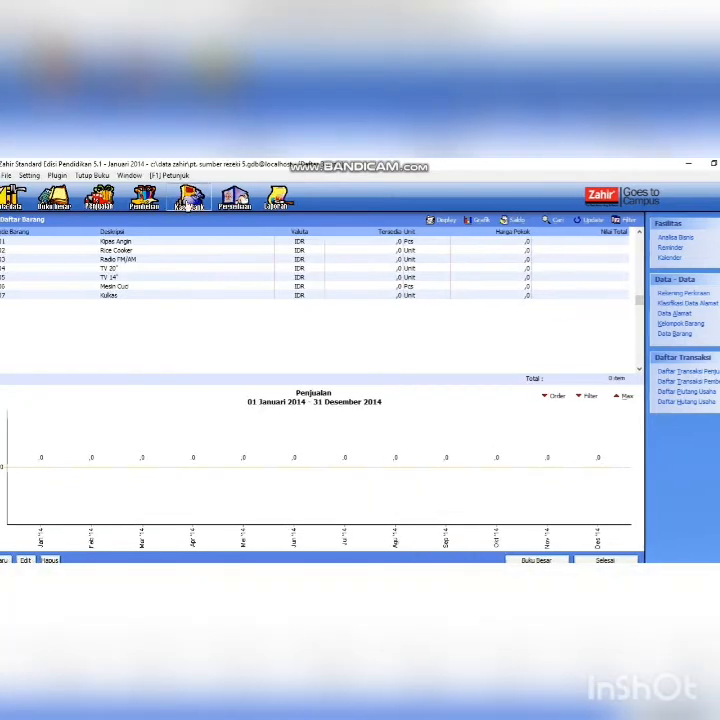
- Start a Kas Keluar entry and open a blank name-and-address record from the Penerima lookup
{"action": "left_click", "coordinate": [188, 201]}
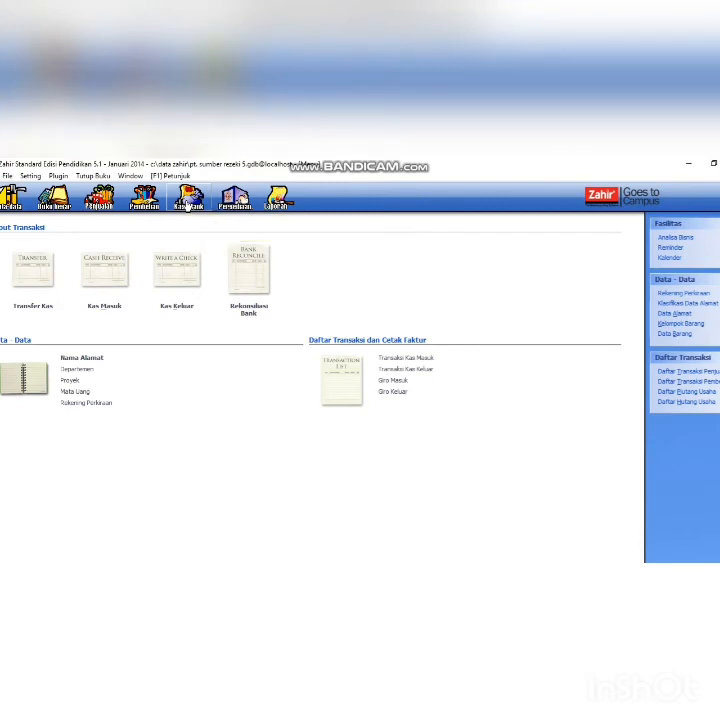
{"action": "left_click", "coordinate": [191, 268]}
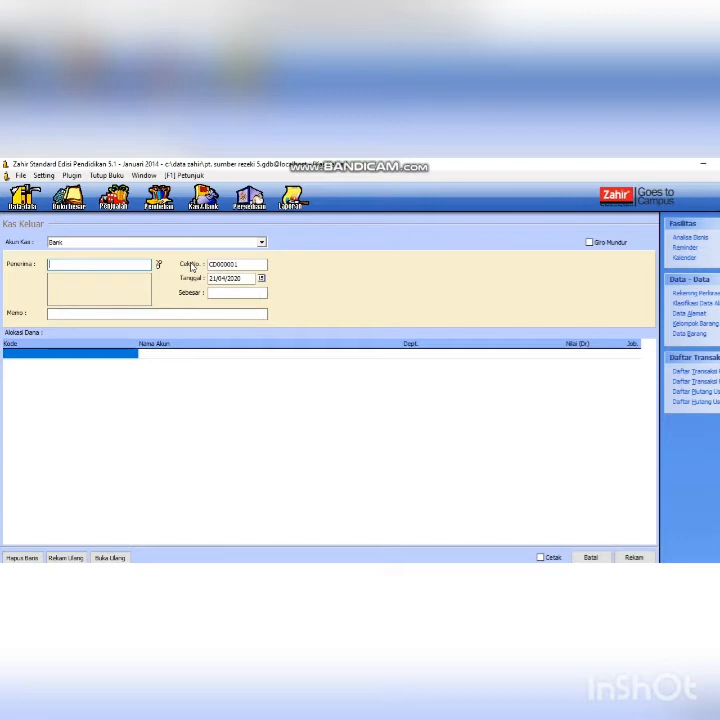
{"action": "left_click", "coordinate": [157, 265]}
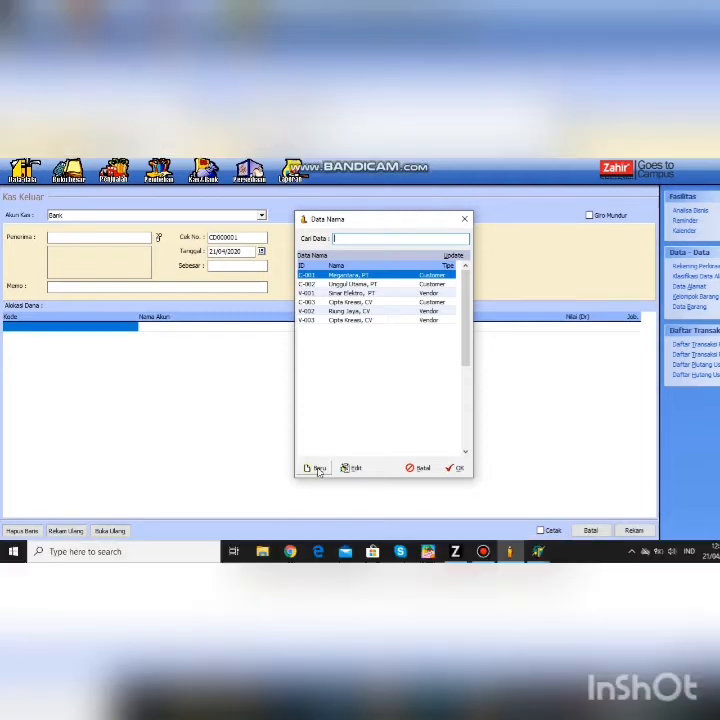
{"action": "left_click", "coordinate": [317, 496]}
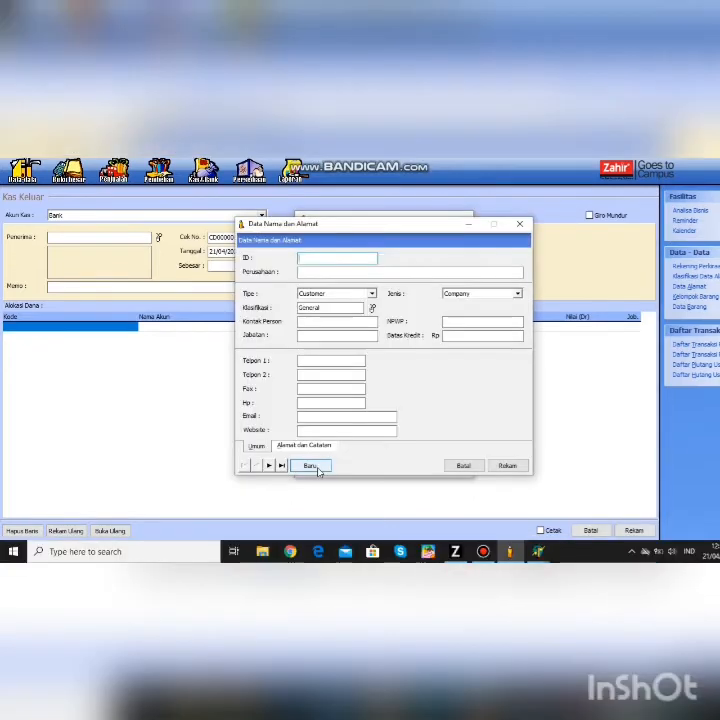
- Save Tri Megah, CV with ID v-005 as a Vendor contact
{"action": "type", "text": "v-005"}
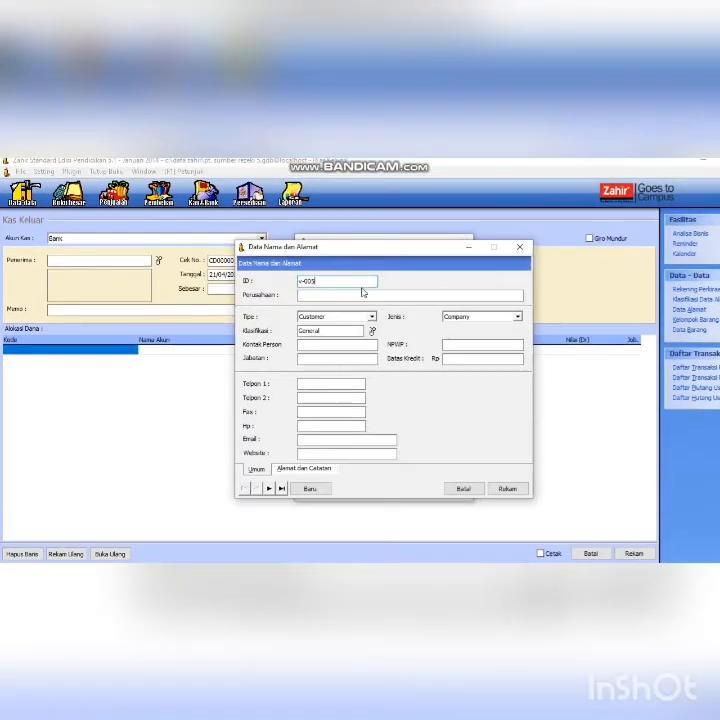
{"action": "left_click", "coordinate": [362, 273]}
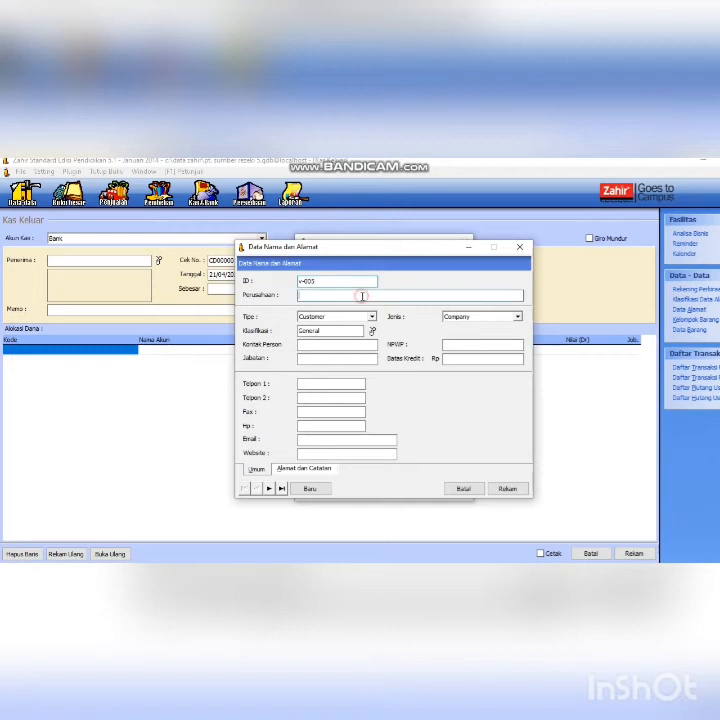
{"action": "type", "text": "tri Megah, CV"}
{"action": "left_click", "coordinate": [372, 316]}
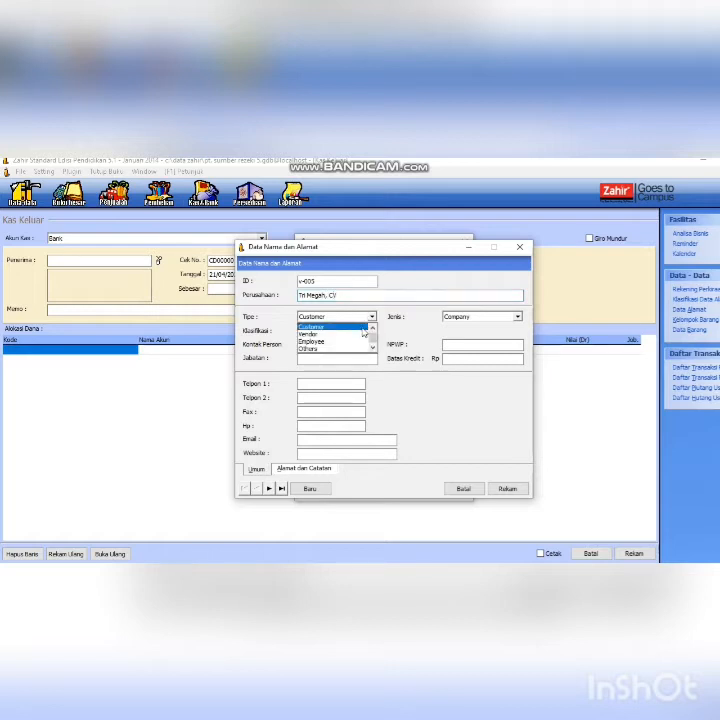
{"action": "left_click", "coordinate": [330, 323]}
{"action": "left_click", "coordinate": [372, 316]}
{"action": "left_click", "coordinate": [328, 334]}
{"action": "left_click", "coordinate": [507, 488]}
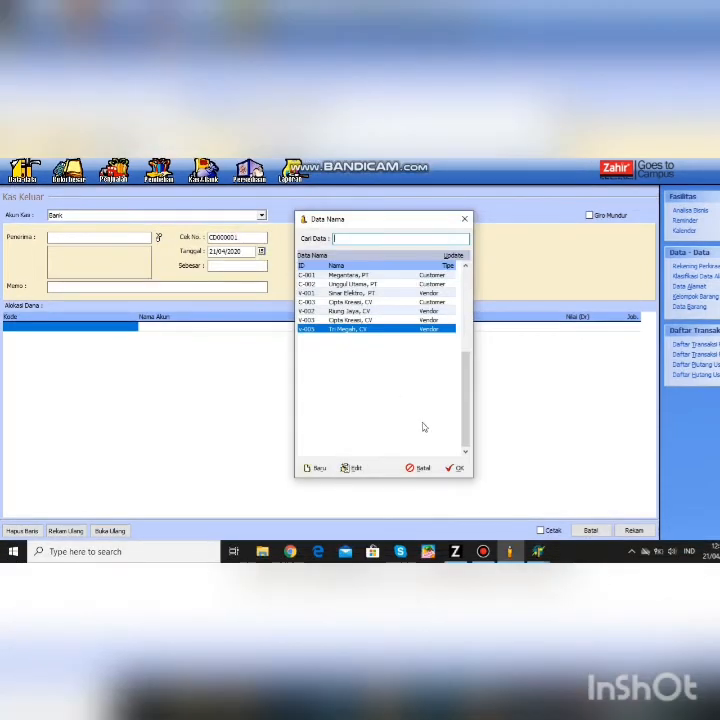
- Choose Tri Megah, CV as recipient and date the payment 03/01/2014
{"action": "left_click", "coordinate": [458, 468]}
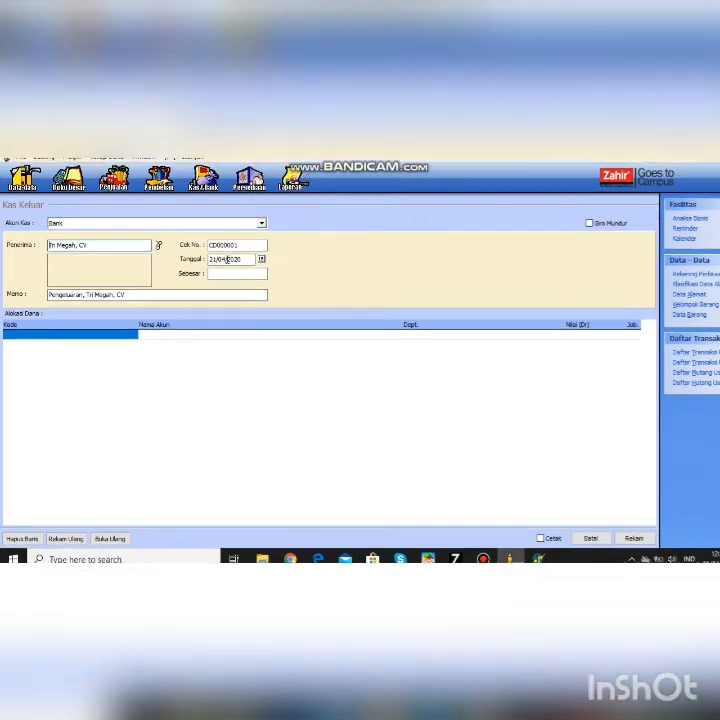
{"action": "left_click", "coordinate": [251, 261]}
{"action": "key", "text": "Delete"}
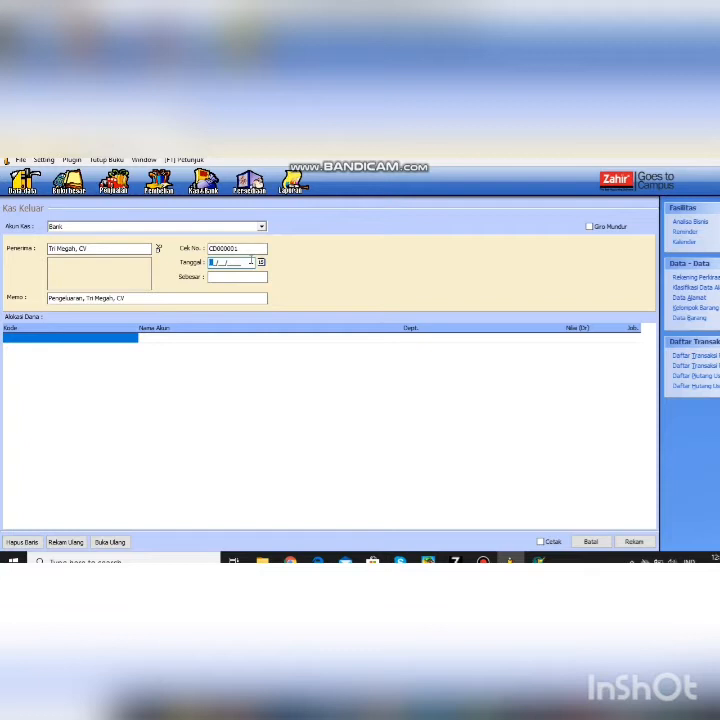
{"action": "type", "text": "03/01/"}
{"action": "type", "text": "202"}
{"action": "type", "text": "4"}
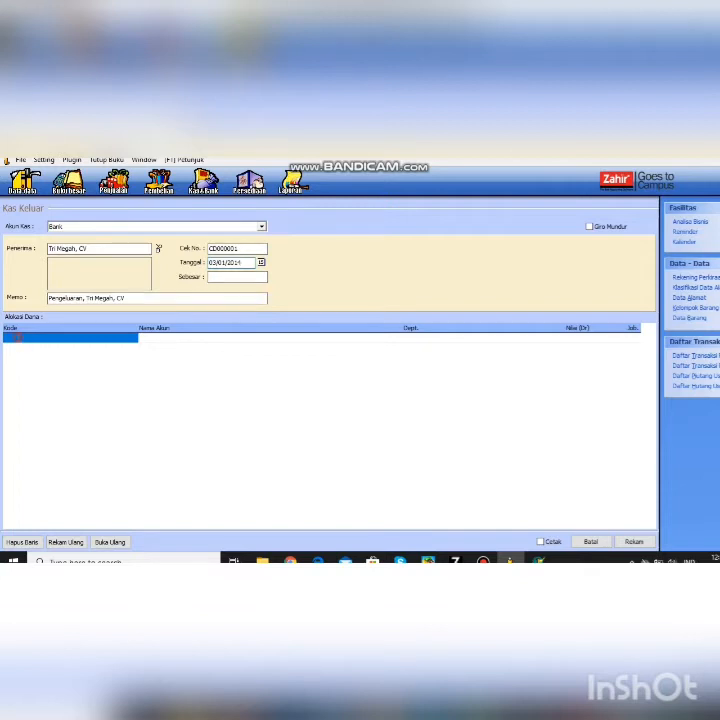
- Charge 250 to the Promosi dan Iklan account
{"action": "double_click", "coordinate": [18, 342]}
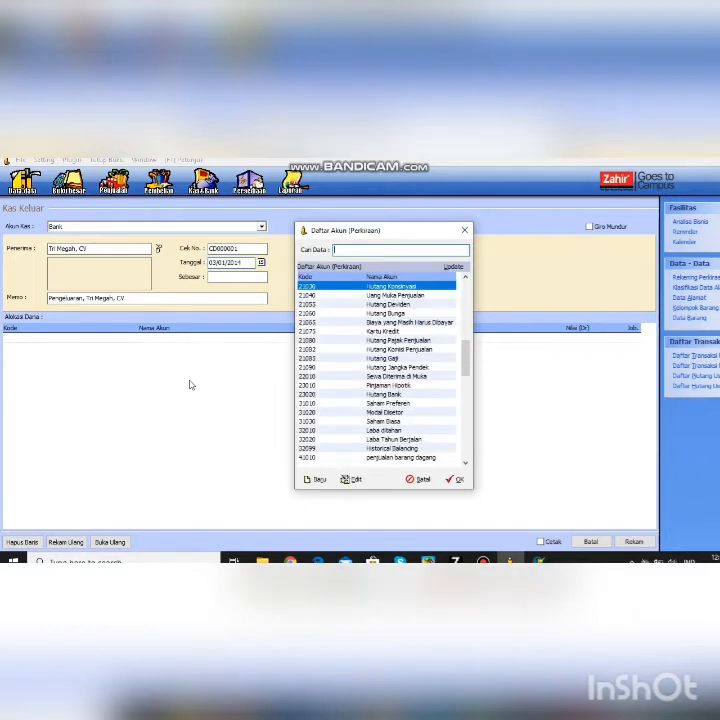
{"action": "type", "text": "PROMO"}
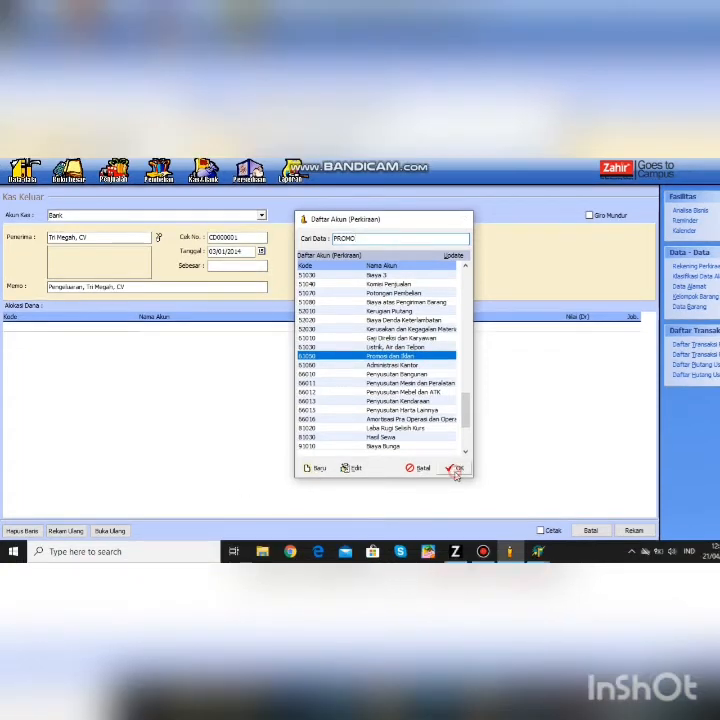
{"action": "left_click", "coordinate": [455, 470]}
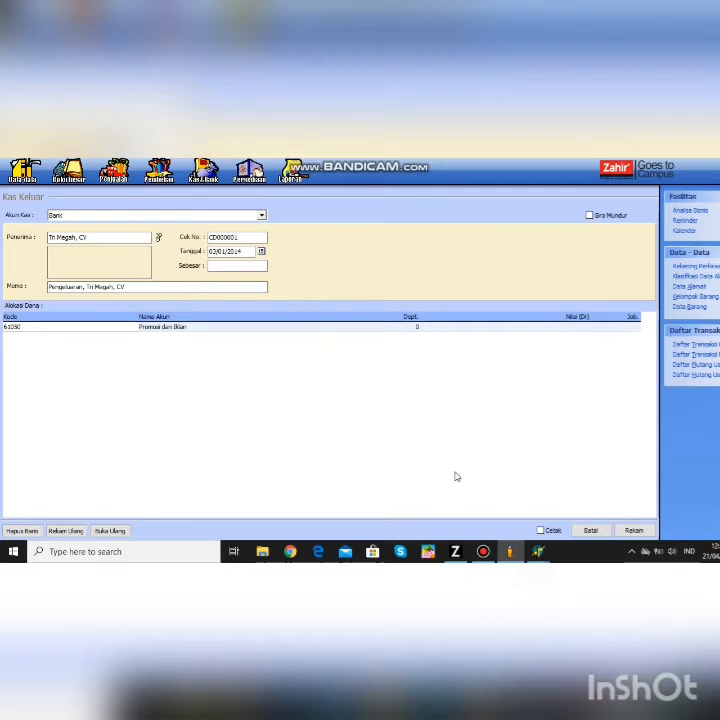
{"action": "left_click", "coordinate": [560, 328]}
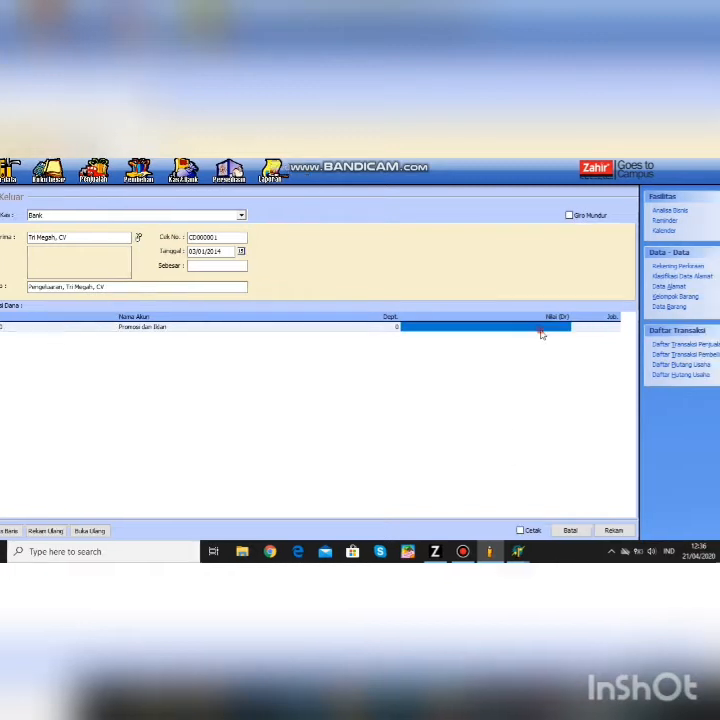
{"action": "type", "text": "250"}
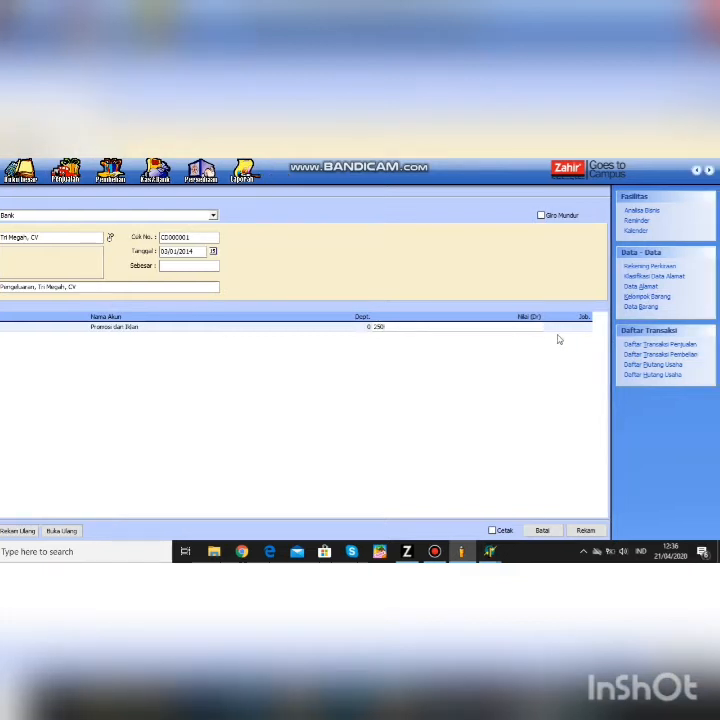
{"action": "left_click", "coordinate": [566, 327]}
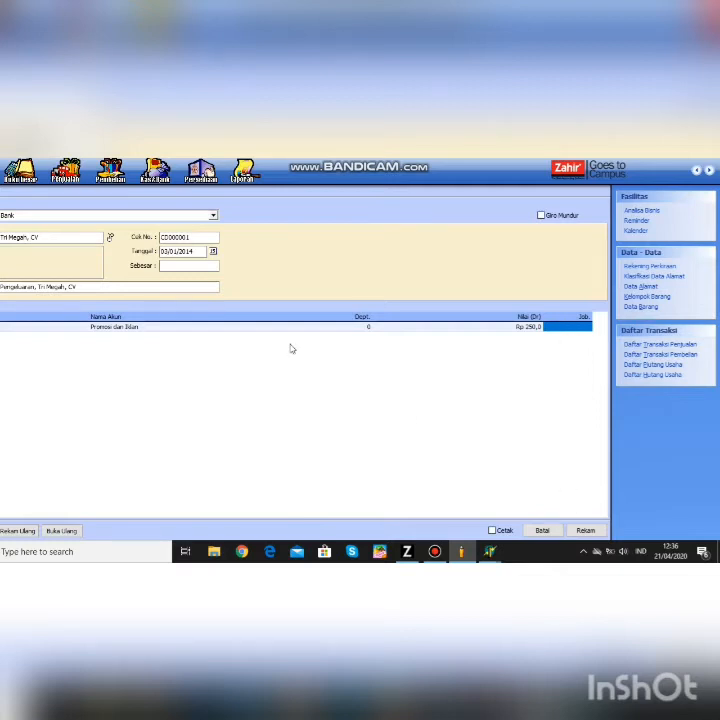
- Fill the Sebesar total, save the cash-out voucher and close the form
{"action": "left_click", "coordinate": [200, 265]}
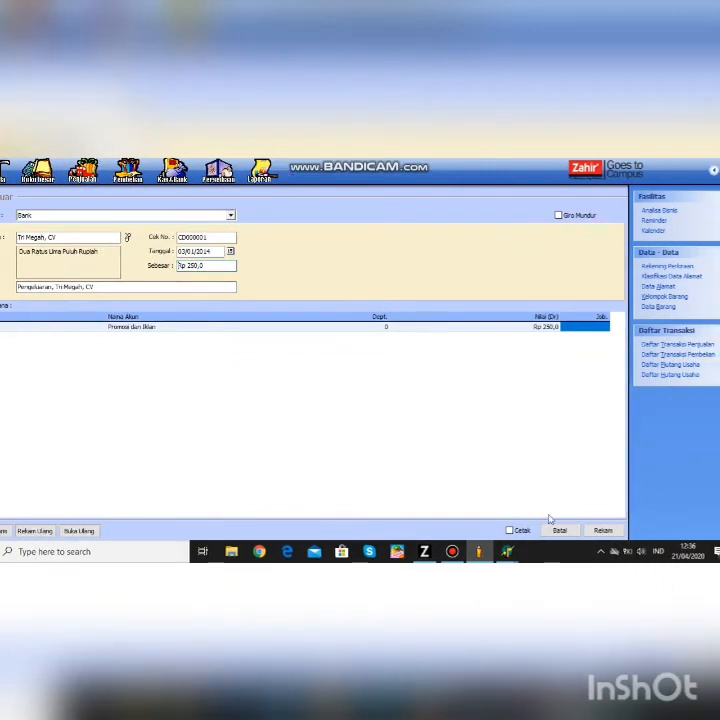
{"action": "left_click", "coordinate": [603, 530]}
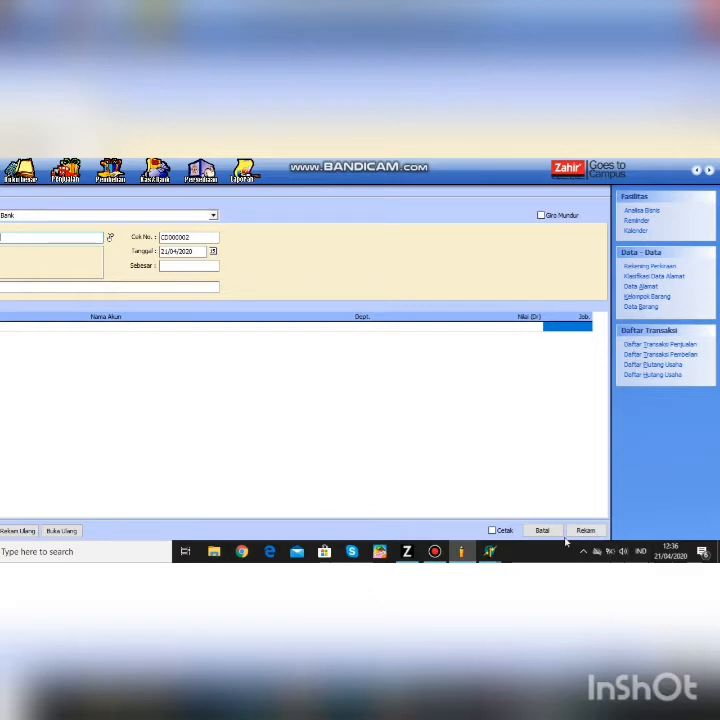
{"action": "left_click", "coordinate": [545, 531]}
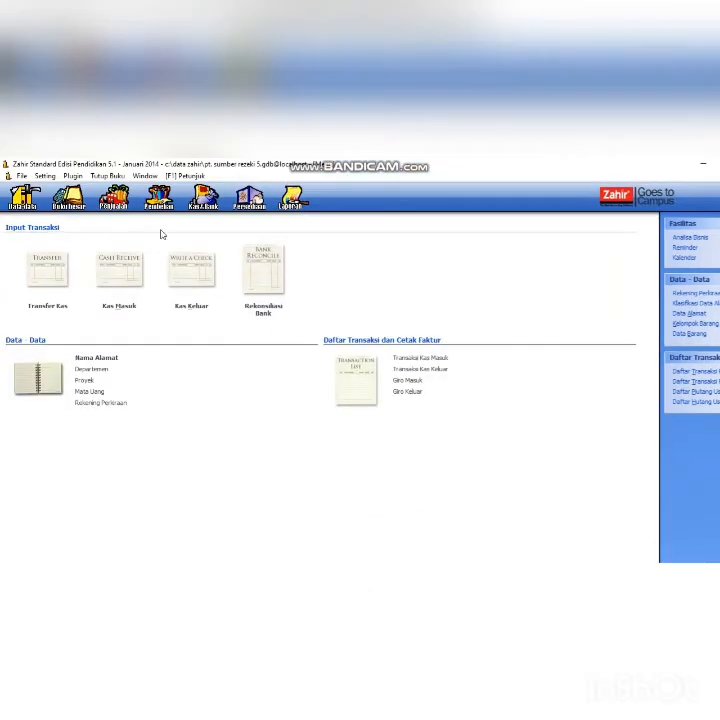
- Start a receivable payment from Megantara, PT
{"action": "left_click", "coordinate": [117, 205]}
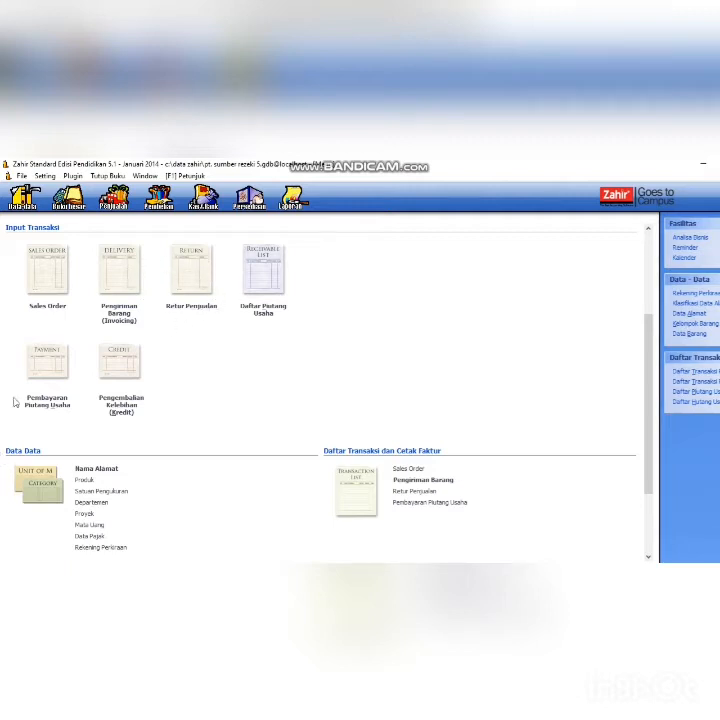
{"action": "left_click", "coordinate": [38, 376]}
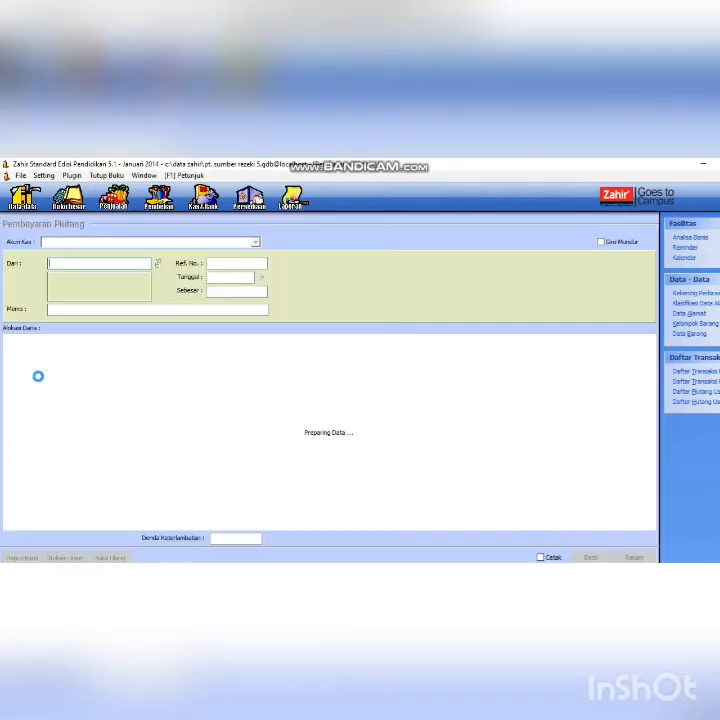
{"action": "left_click", "coordinate": [157, 263]}
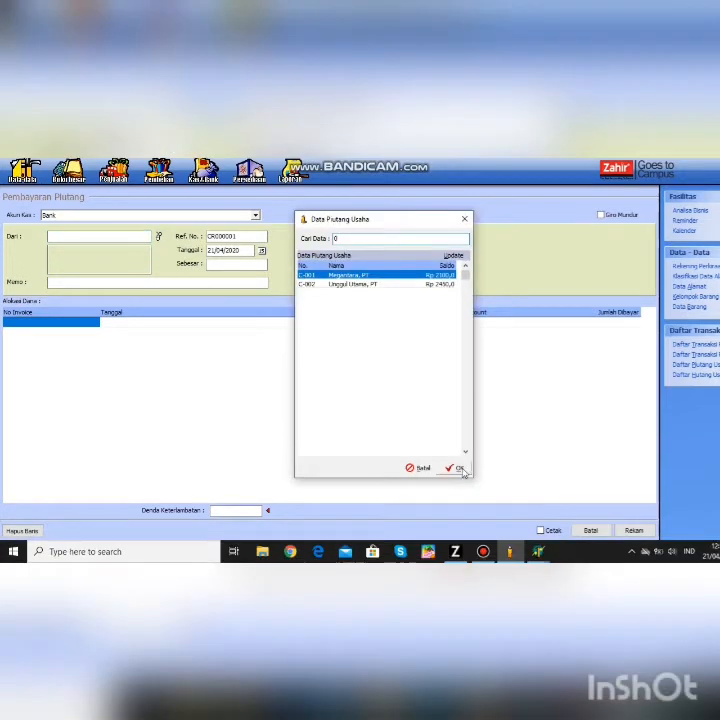
{"action": "left_click", "coordinate": [458, 469]}
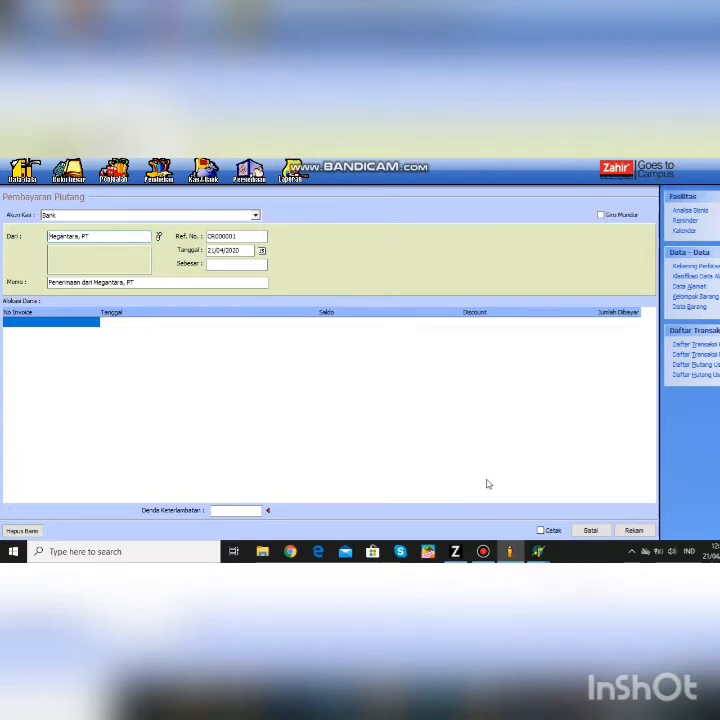
- Set the payment date to 06/01/2014
{"action": "left_click", "coordinate": [247, 251]}
{"action": "key", "text": "BackSpace"}
{"action": "key", "text": "BackSpace"}
{"action": "key", "text": "BackSpace"}
{"action": "key", "text": "BackSpace"}
{"action": "key", "text": "BackSpace"}
{"action": "key", "text": "BackSpace"}
{"action": "key", "text": "BackSpace"}
{"action": "key", "text": "BackSpace"}
{"action": "type", "text": "06/01/20"}
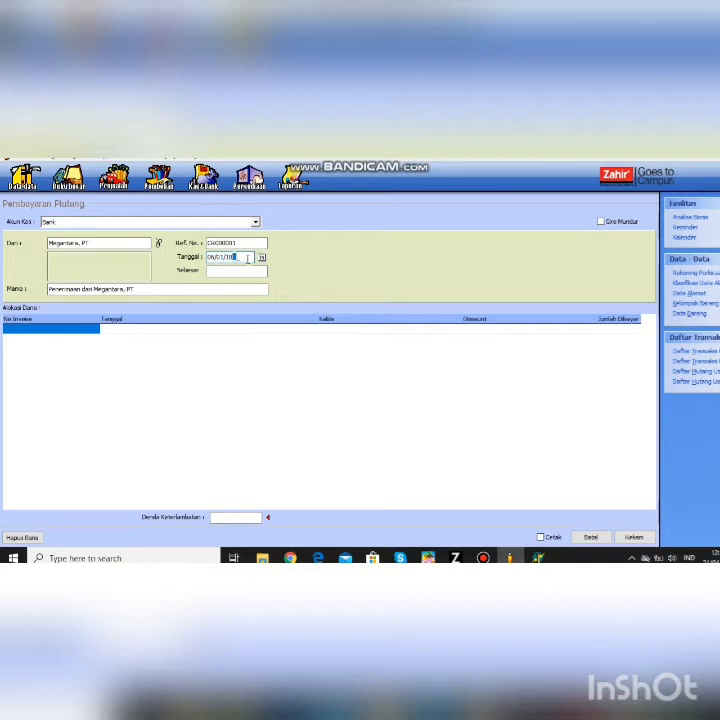
{"action": "key", "text": "BackSpace"}
{"action": "type", "text": "014"}
- Apply 750 against invoice IW-01 and fill the total received
{"action": "double_click", "coordinate": [46, 333]}
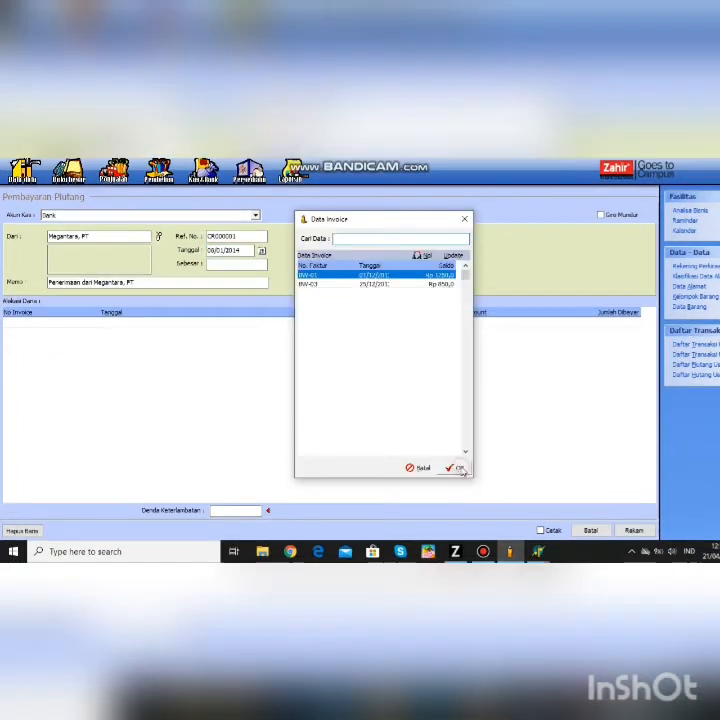
{"action": "left_click", "coordinate": [459, 468]}
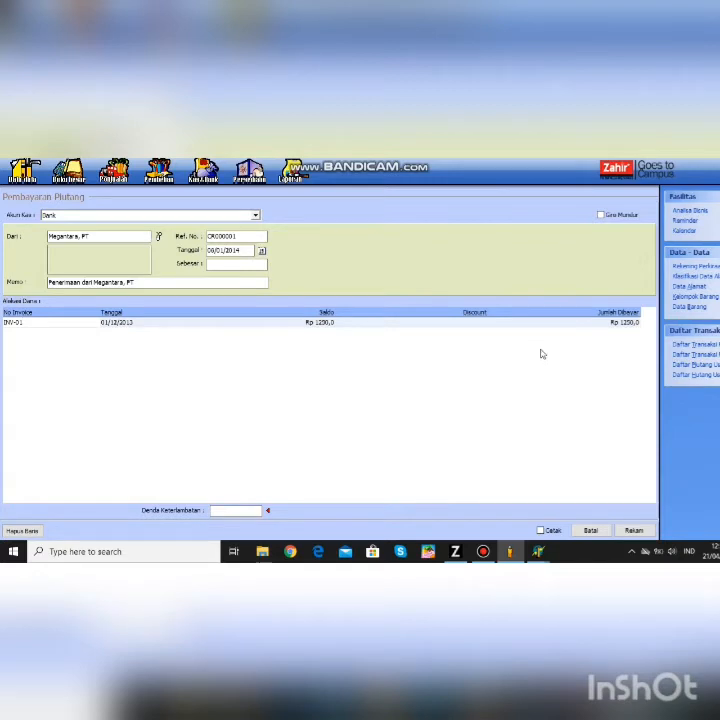
{"action": "left_click", "coordinate": [629, 324]}
{"action": "left_click", "coordinate": [629, 324]}
{"action": "type", "text": "750"}
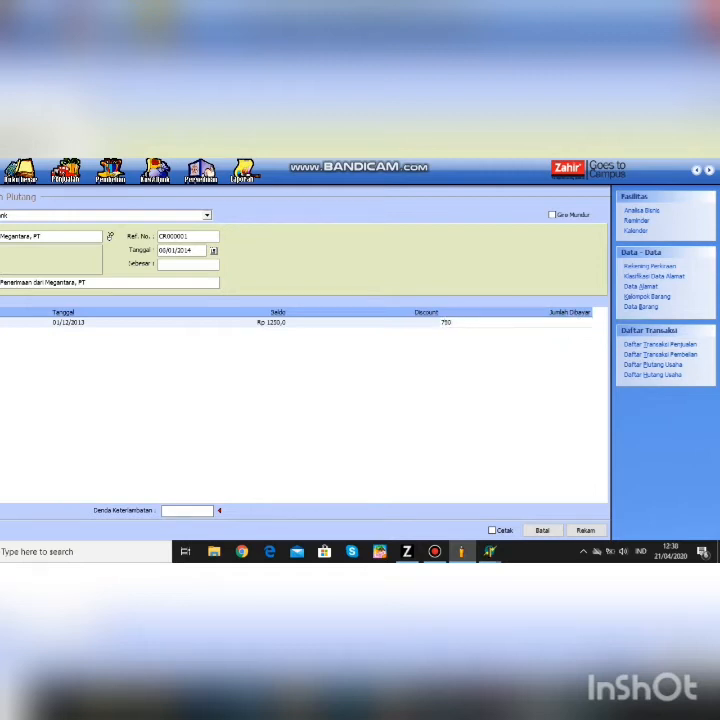
{"action": "left_click", "coordinate": [418, 325]}
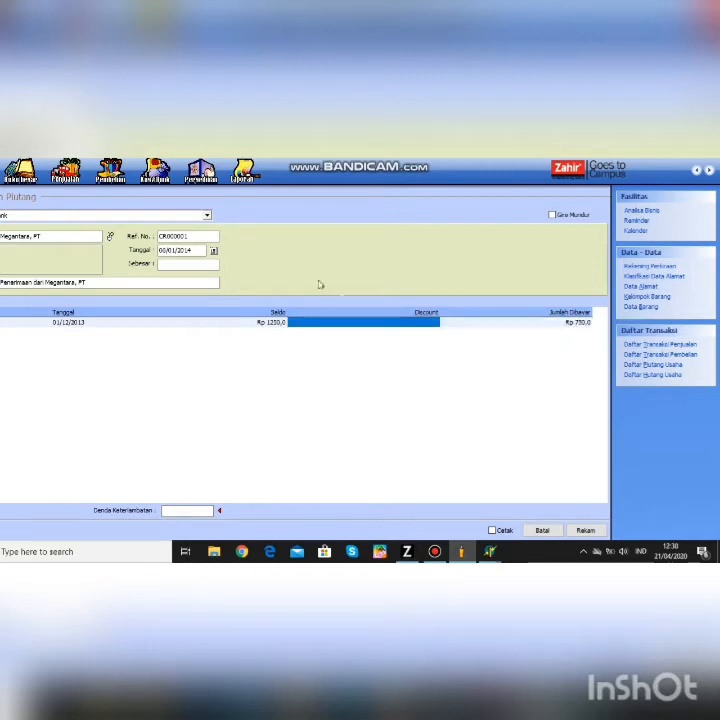
{"action": "left_click", "coordinate": [197, 267]}
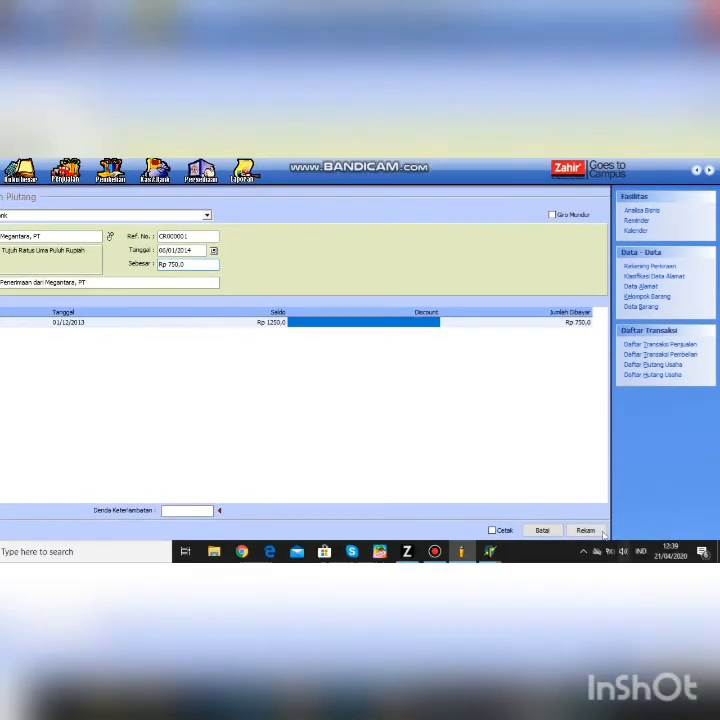
- Save the Megantara receipt and start a new Pengiriman Barang (Invoicing) form
{"action": "left_click", "coordinate": [585, 543]}
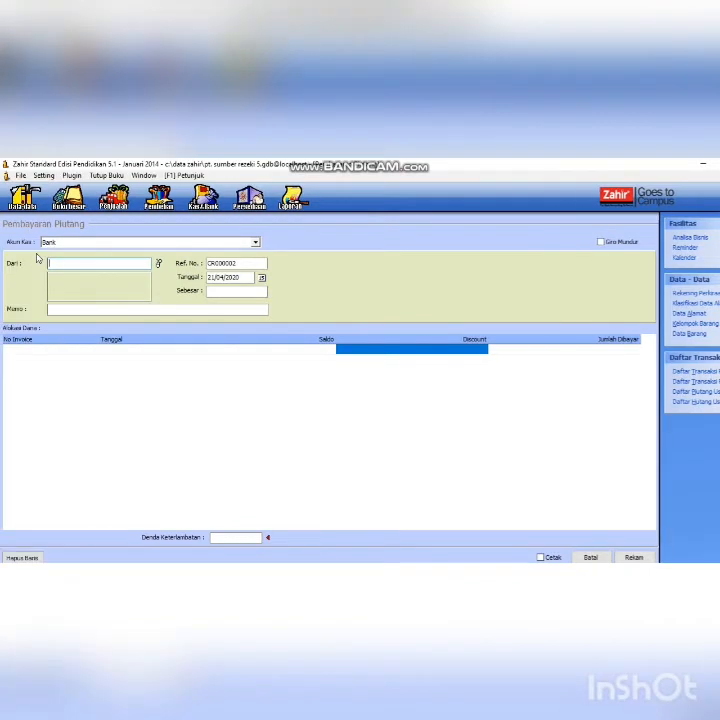
{"action": "left_click", "coordinate": [106, 197]}
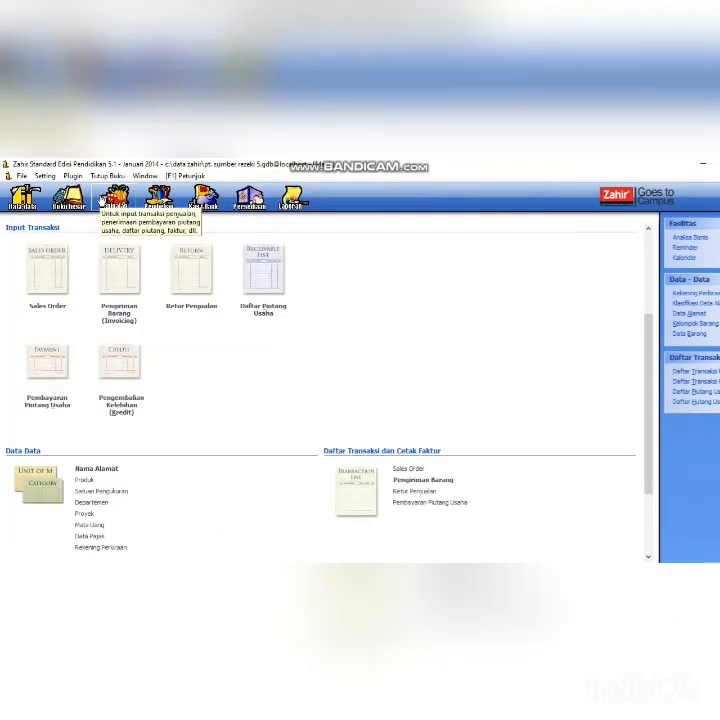
{"action": "left_click", "coordinate": [115, 293]}
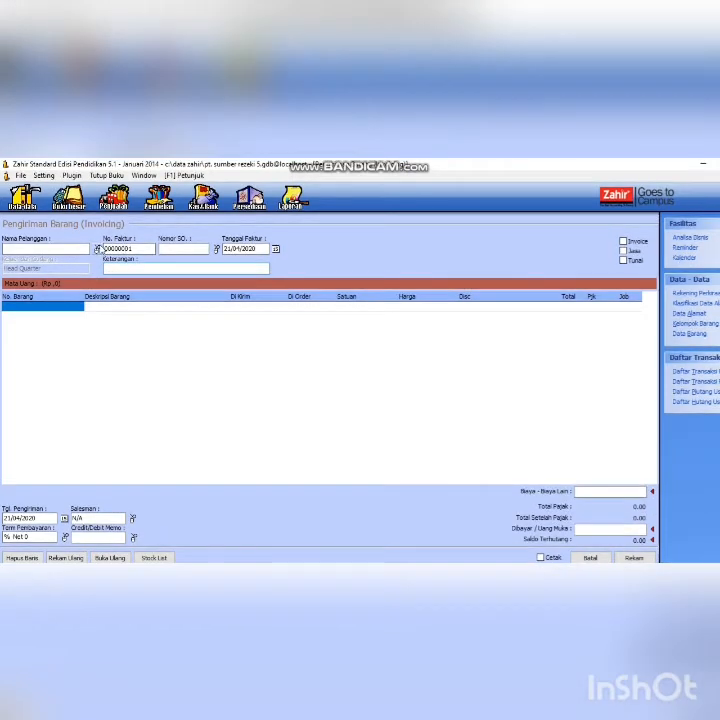
- Create customer C-004 Bayu Segara, PT and select it for the invoice
{"action": "left_click", "coordinate": [97, 243]}
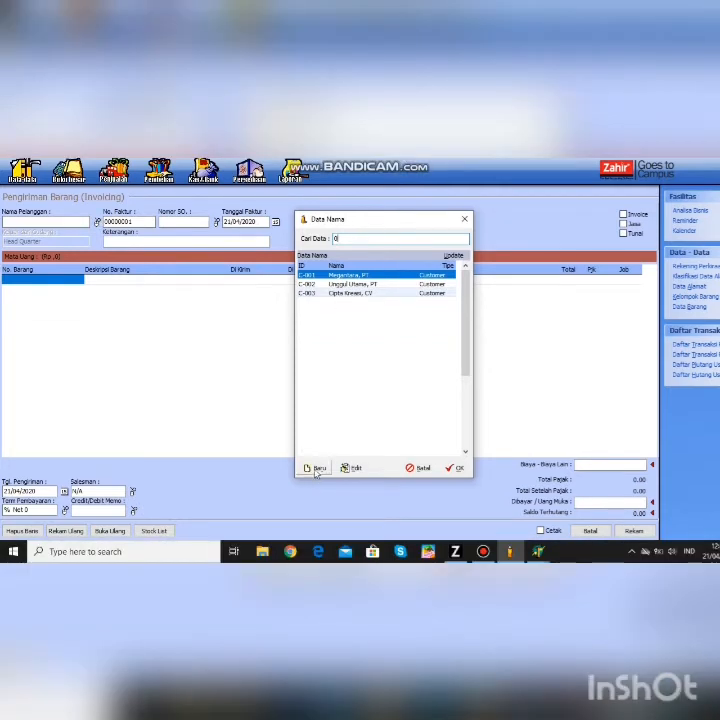
{"action": "left_click", "coordinate": [309, 468]}
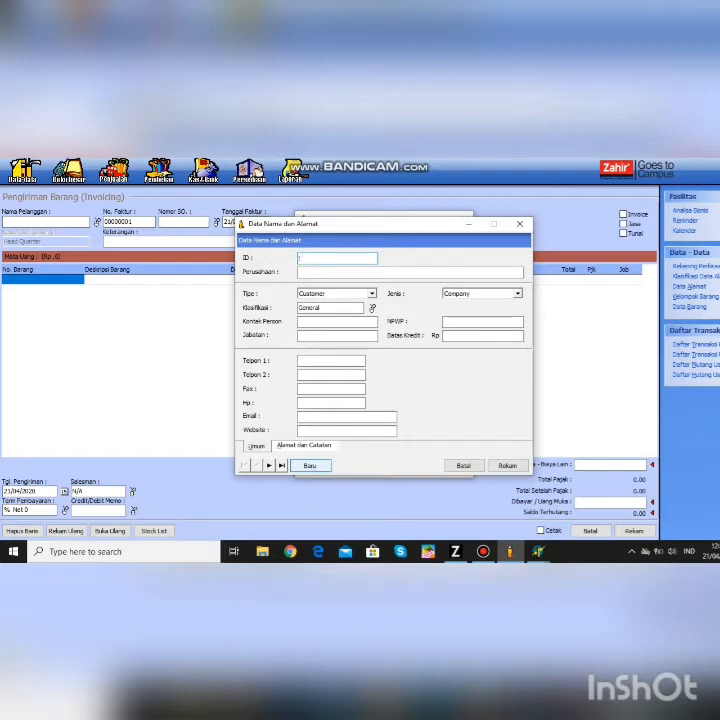
{"action": "type", "text": "C-004"}
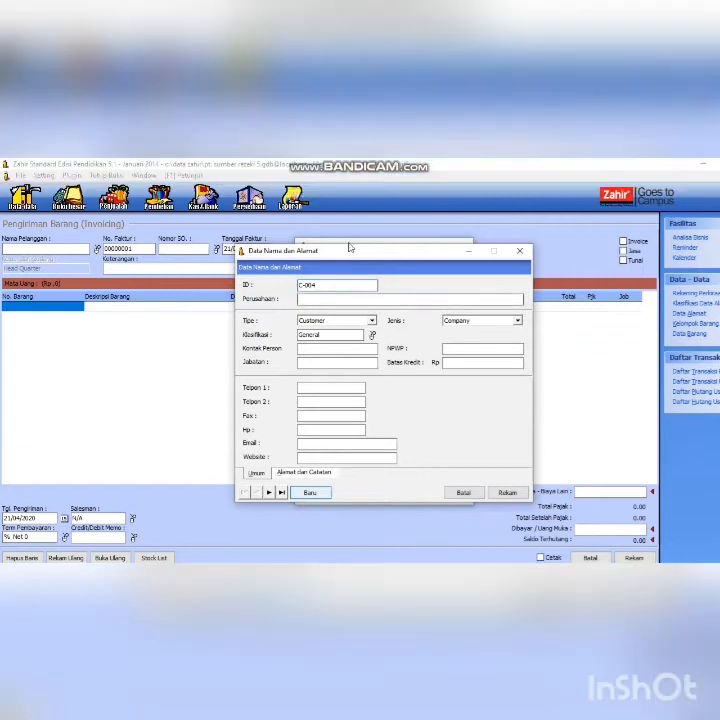
{"action": "left_click", "coordinate": [314, 273]}
{"action": "type", "text": "S"}
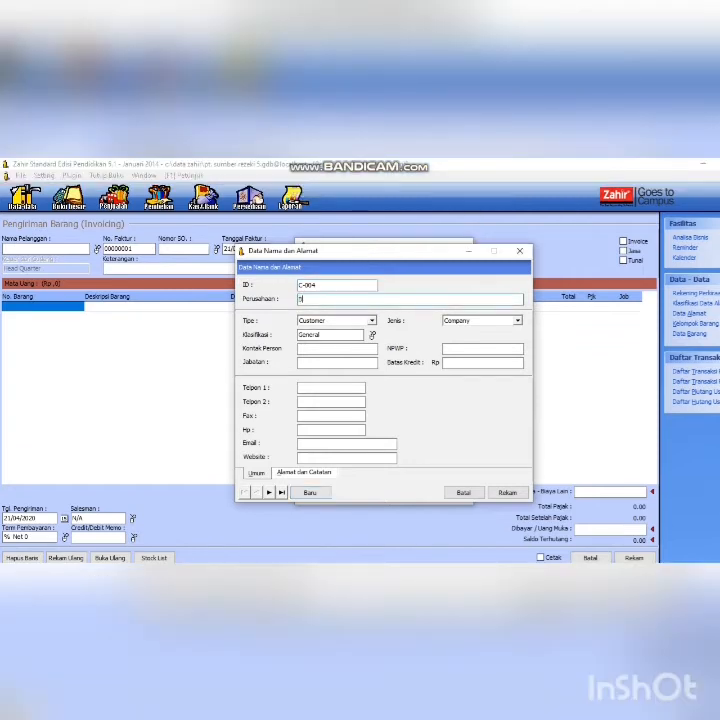
{"action": "type", "text": "ayu Segara, PT"}
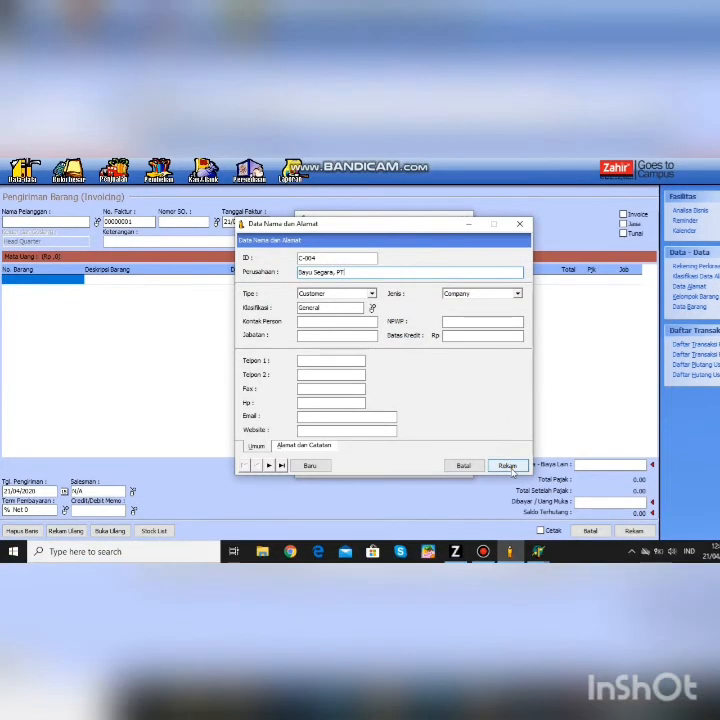
{"action": "left_click", "coordinate": [507, 492]}
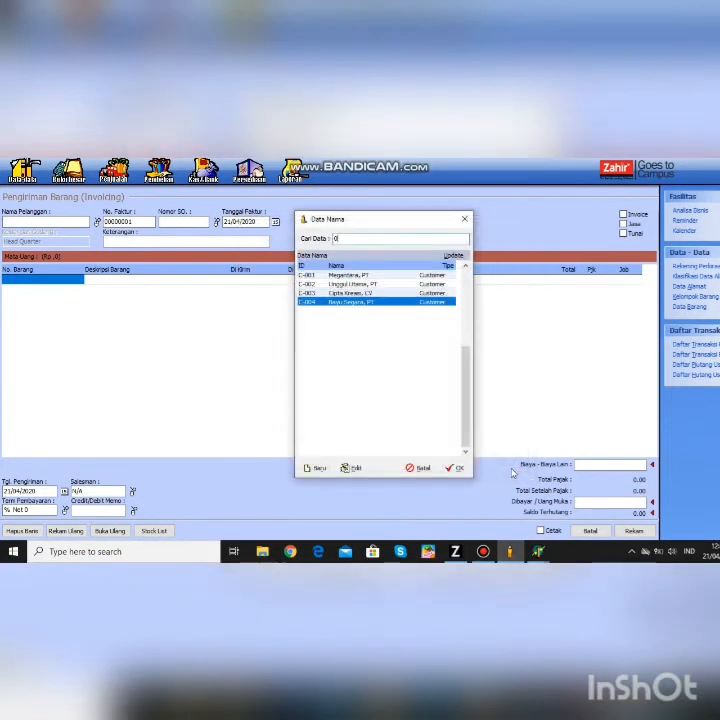
{"action": "left_click", "coordinate": [457, 469]}
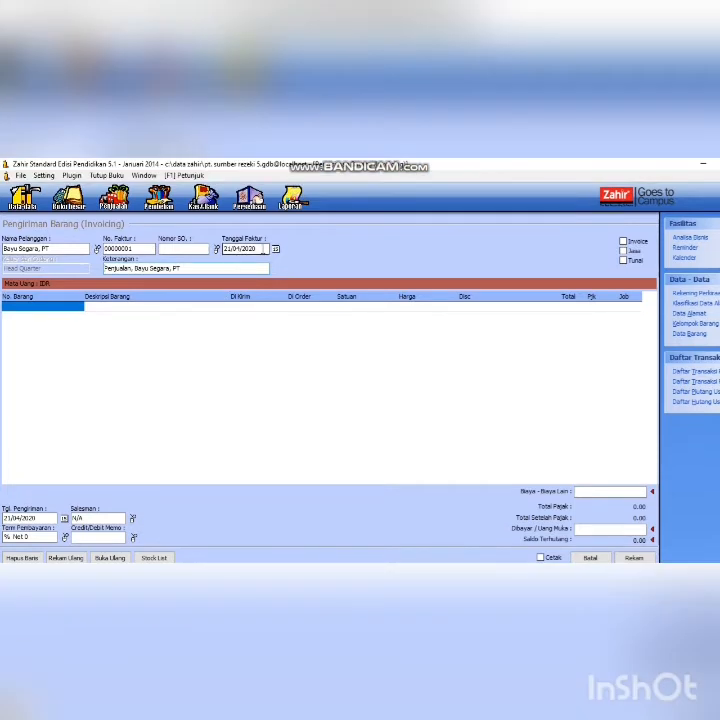
- Set the invoice date to 05/01/2014
{"action": "left_click", "coordinate": [263, 250]}
{"action": "key", "text": "BackSpace"}
{"action": "key", "text": "BackSpace"}
{"action": "key", "text": "BackSpace"}
{"action": "key", "text": "BackSpace"}
{"action": "key", "text": "BackSpace"}
{"action": "key", "text": "BackSpace"}
{"action": "key", "text": "BackSpace"}
{"action": "key", "text": "BackSpace"}
{"action": "type", "text": "05/01/20"}
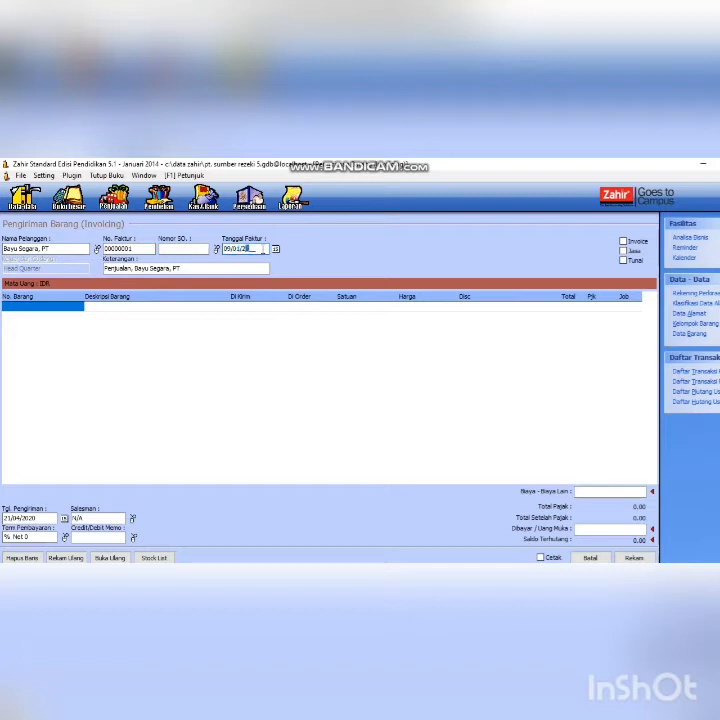
{"action": "type", "text": "14"}
{"action": "key", "text": "Return"}
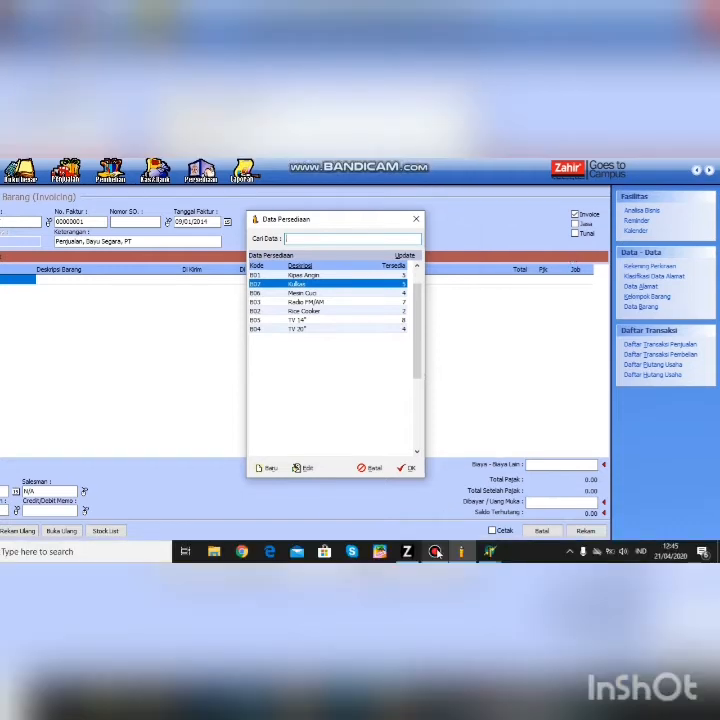
- Add Radio FM/AM from the item lookup as the first invoice line
{"action": "mouse_move", "coordinate": [435, 551]}
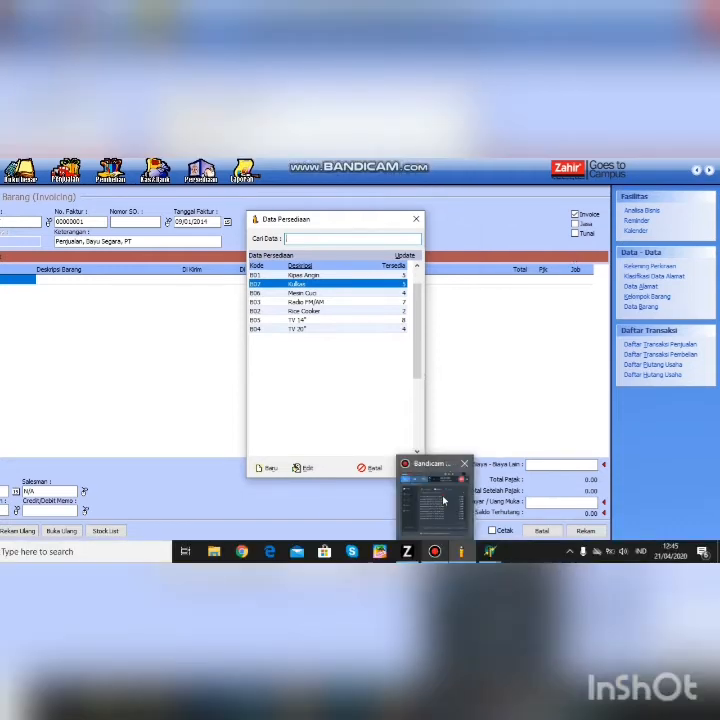
{"action": "left_click", "coordinate": [445, 501]}
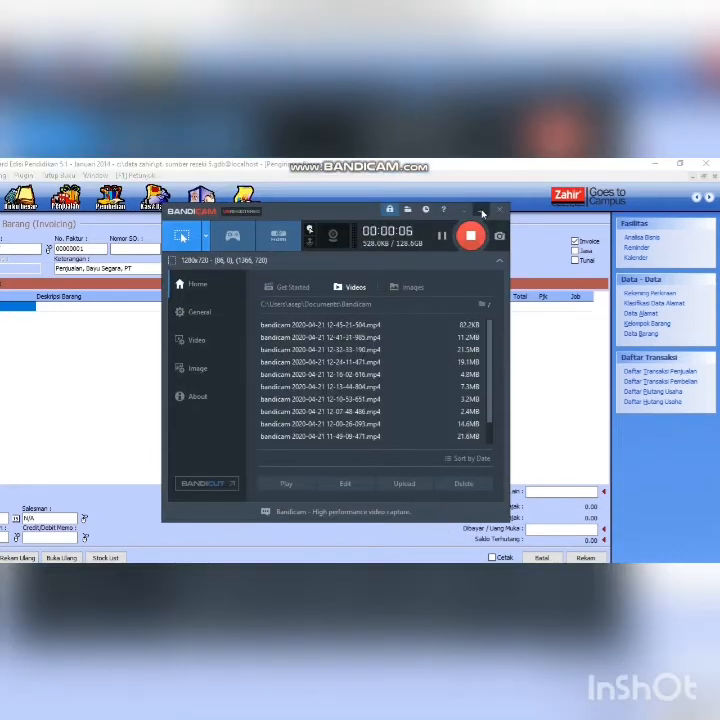
{"action": "left_click", "coordinate": [481, 210]}
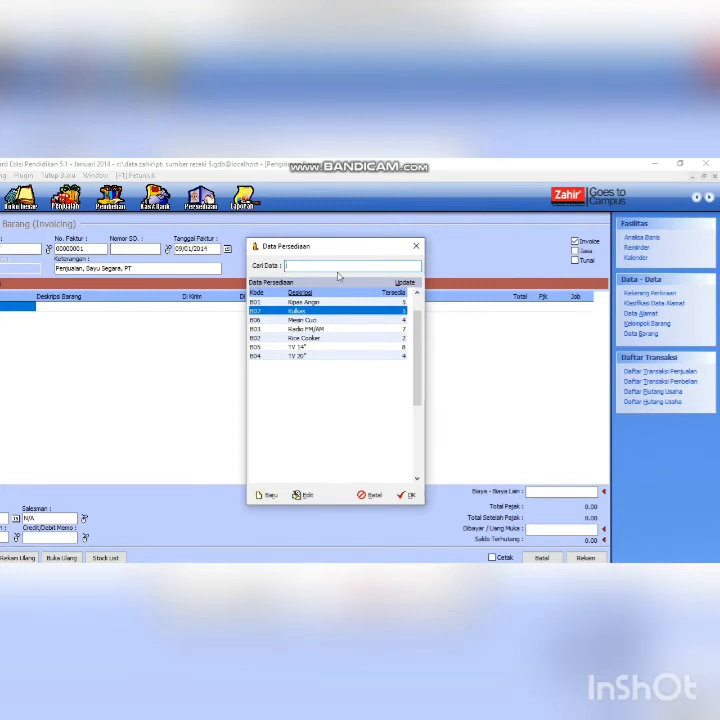
{"action": "left_click", "coordinate": [299, 331]}
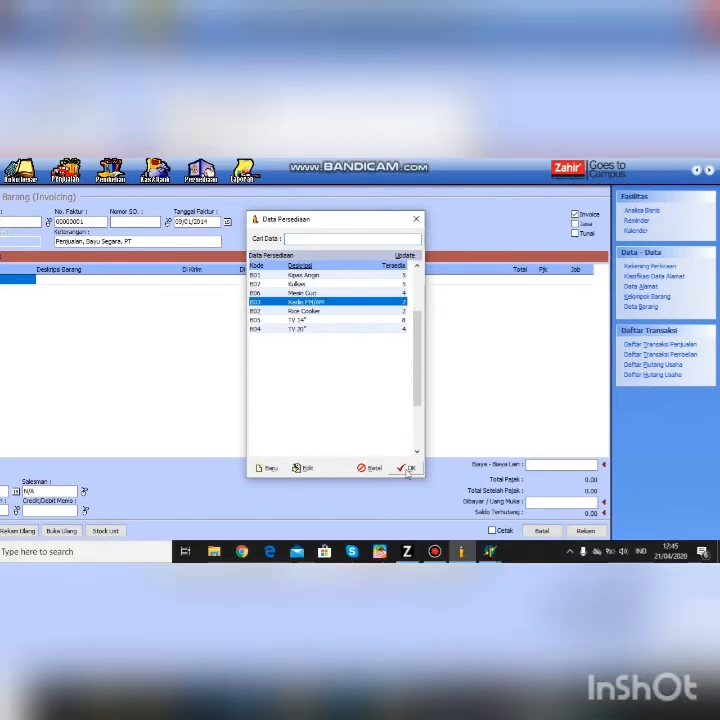
{"action": "left_click", "coordinate": [406, 496]}
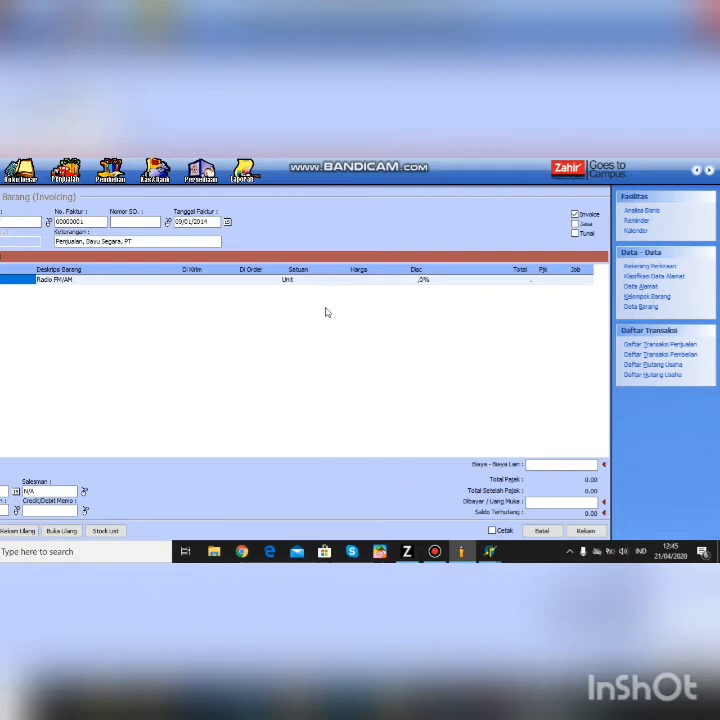
{"action": "left_click", "coordinate": [275, 282]}
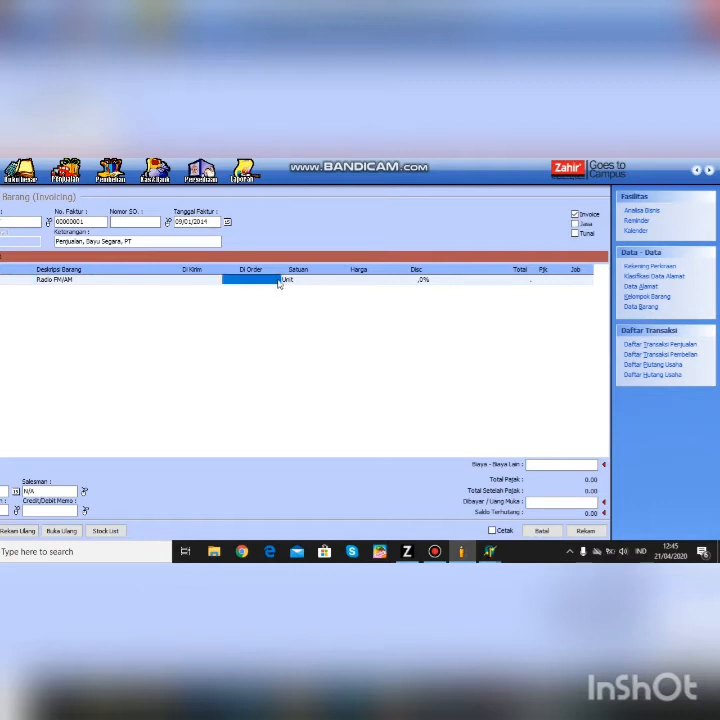
- Set the Radio FM/AM line's unit to Unit and price to 75.250
{"action": "double_click", "coordinate": [286, 282]}
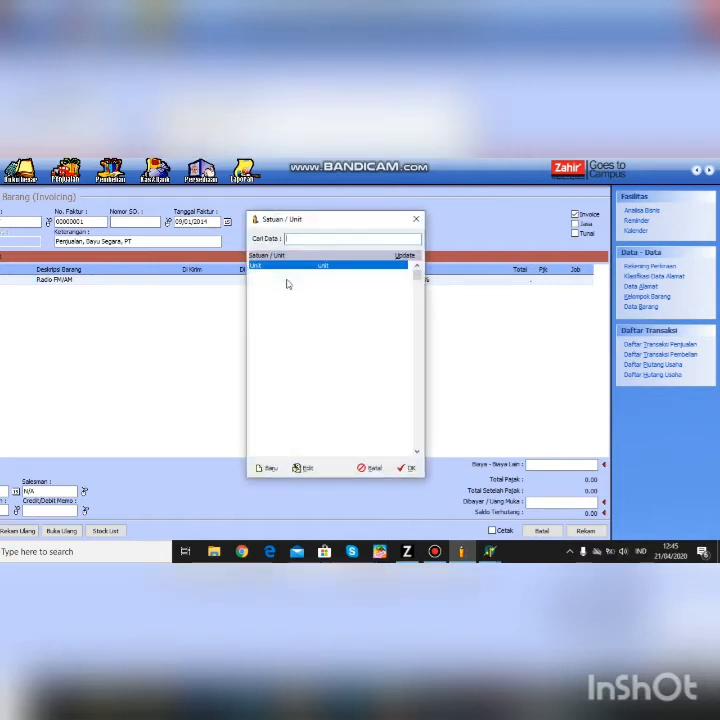
{"action": "left_click", "coordinate": [407, 469]}
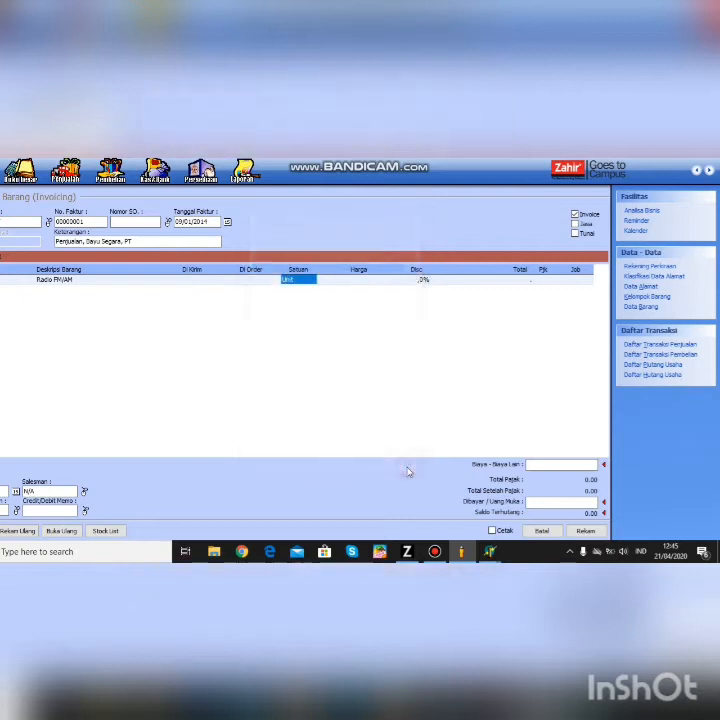
{"action": "left_click", "coordinate": [383, 281]}
{"action": "left_click", "coordinate": [383, 280]}
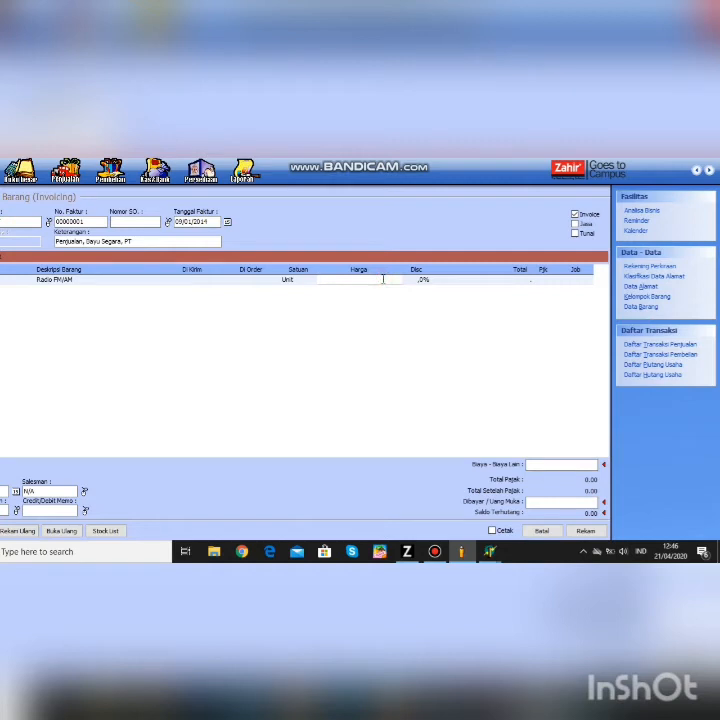
{"action": "type", "text": "75"}
{"action": "type", "text": "299"}
{"action": "key", "text": "BackSpace"}
{"action": "type", "text": "000"}
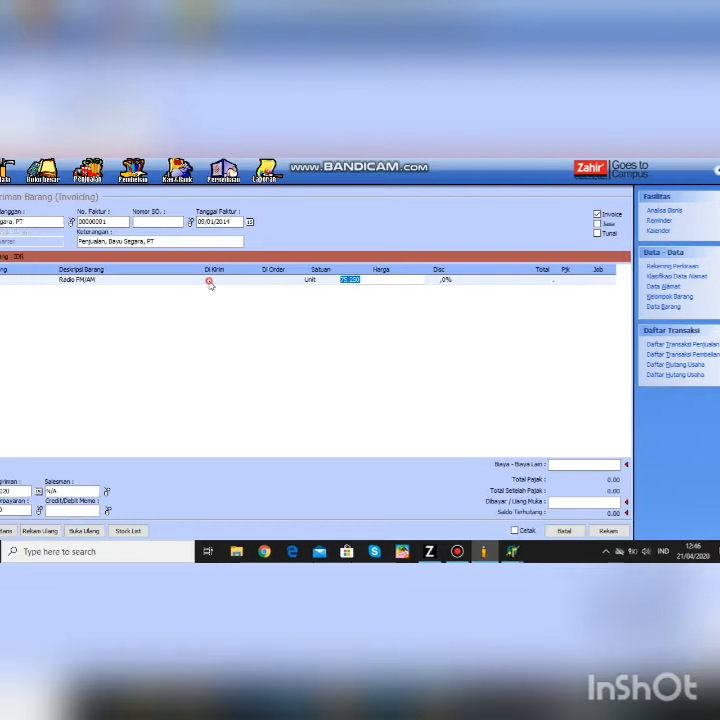
- Enter a delivered quantity of 1 and bring up the stock list
{"action": "left_click", "coordinate": [189, 284]}
{"action": "type", "text": "1"}
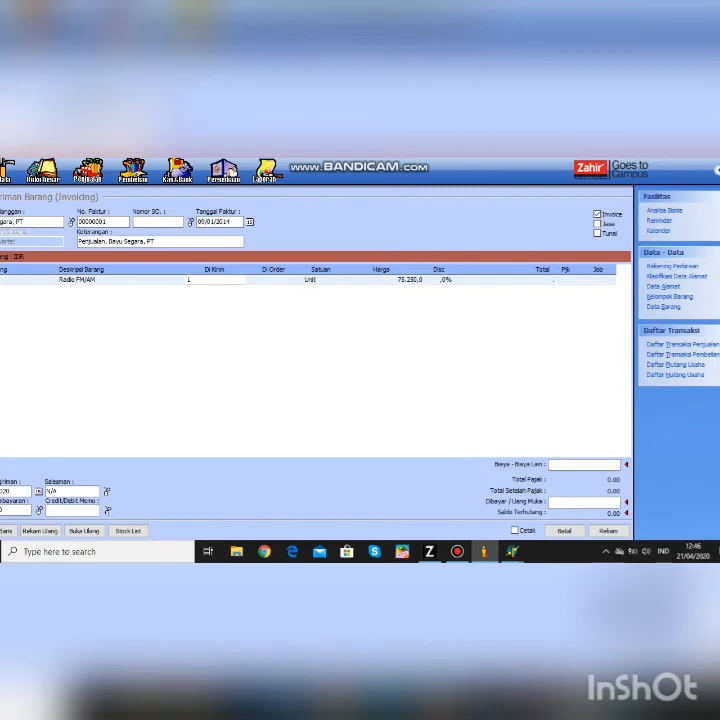
{"action": "key", "text": "BackSpace"}
{"action": "type", "text": "1"}
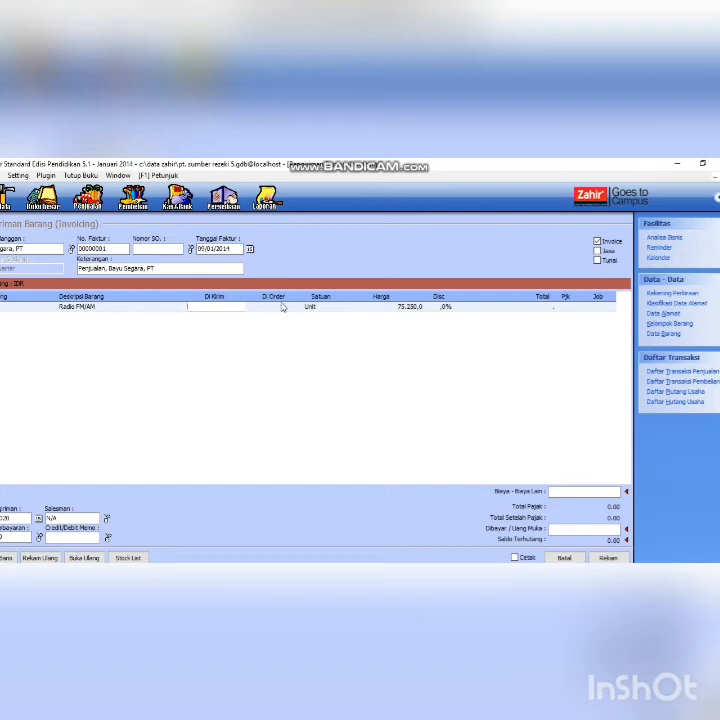
{"action": "left_click", "coordinate": [298, 306]}
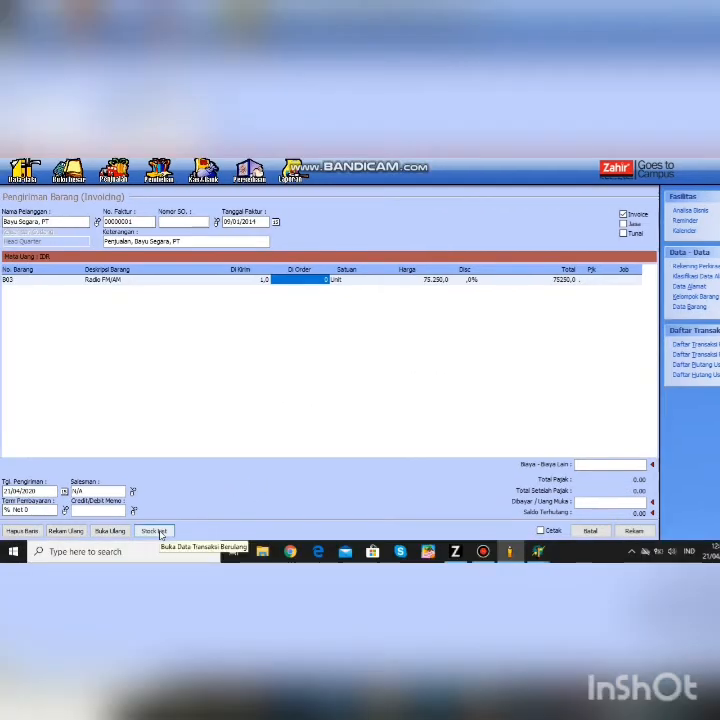
{"action": "left_click", "coordinate": [135, 561]}
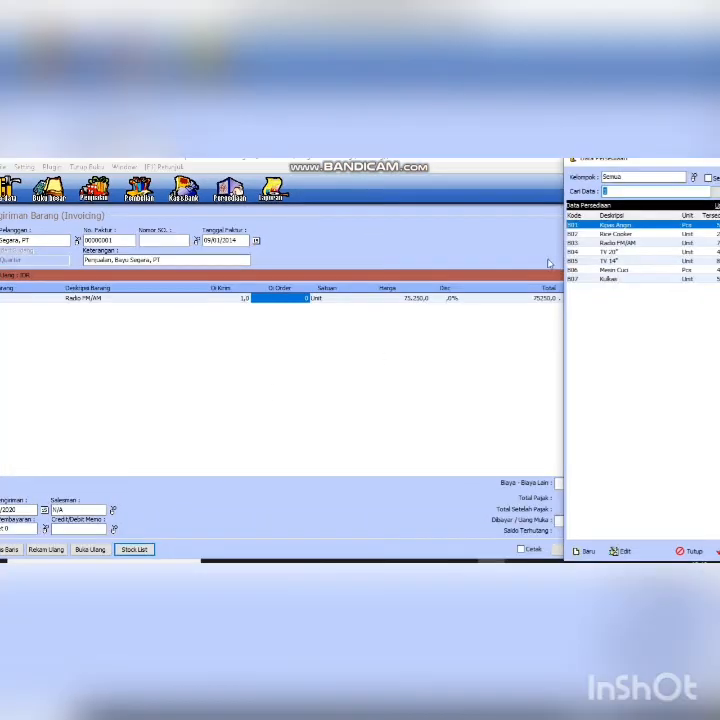
- Add stock item B05 TV 14" to the invoice at quantity 1 and unit price 495, then close the stock list
{"action": "left_click", "coordinate": [596, 242]}
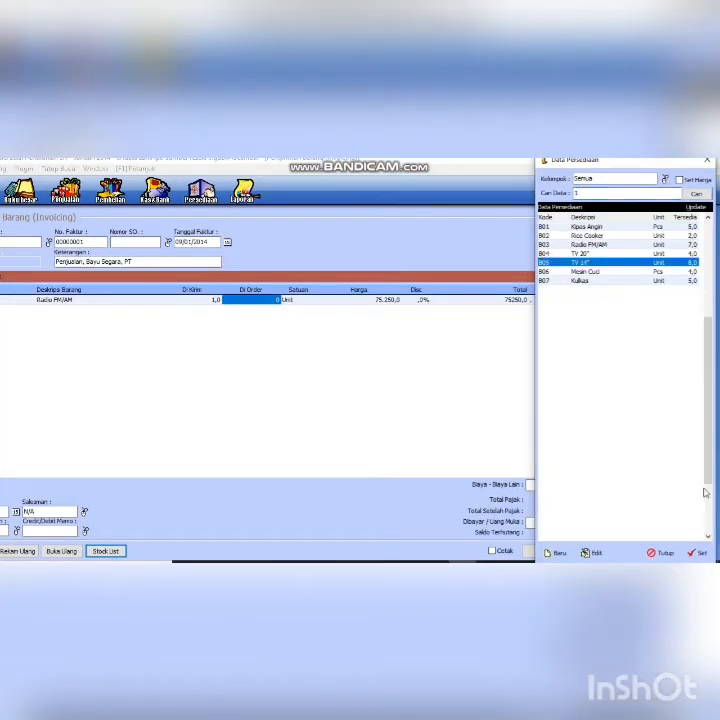
{"action": "left_click", "coordinate": [703, 531]}
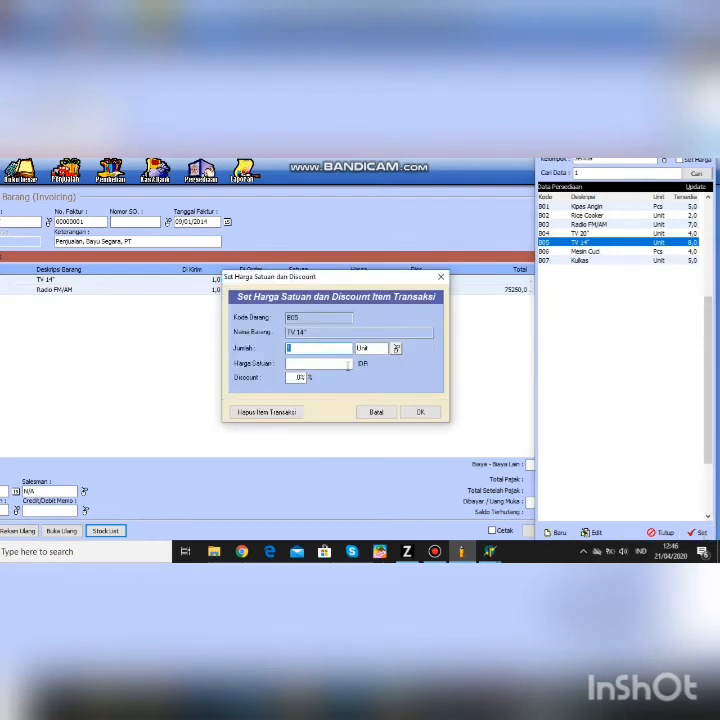
{"action": "left_click", "coordinate": [317, 365]}
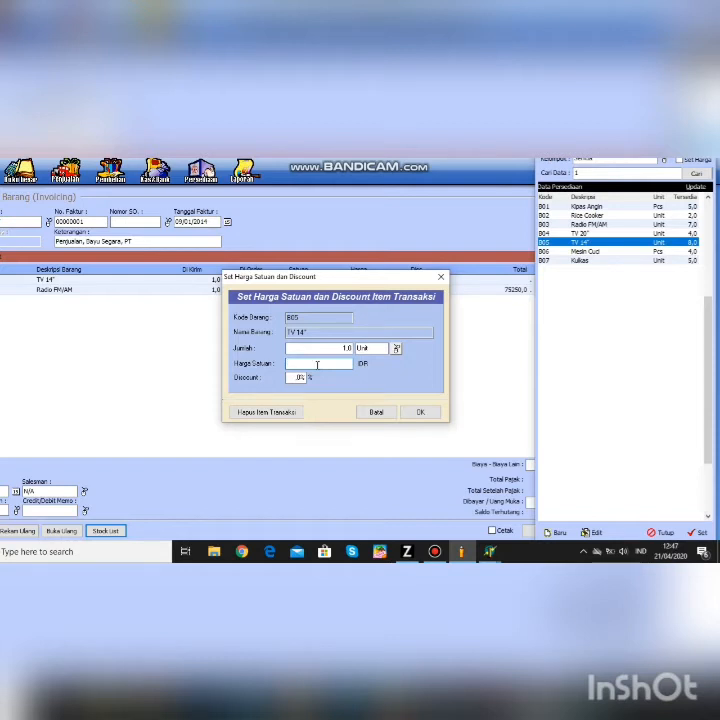
{"action": "type", "text": "35"}
{"action": "key", "text": "BackSpace"}
{"action": "key", "text": "BackSpace"}
{"action": "type", "text": "405"}
{"action": "left_click", "coordinate": [421, 412]}
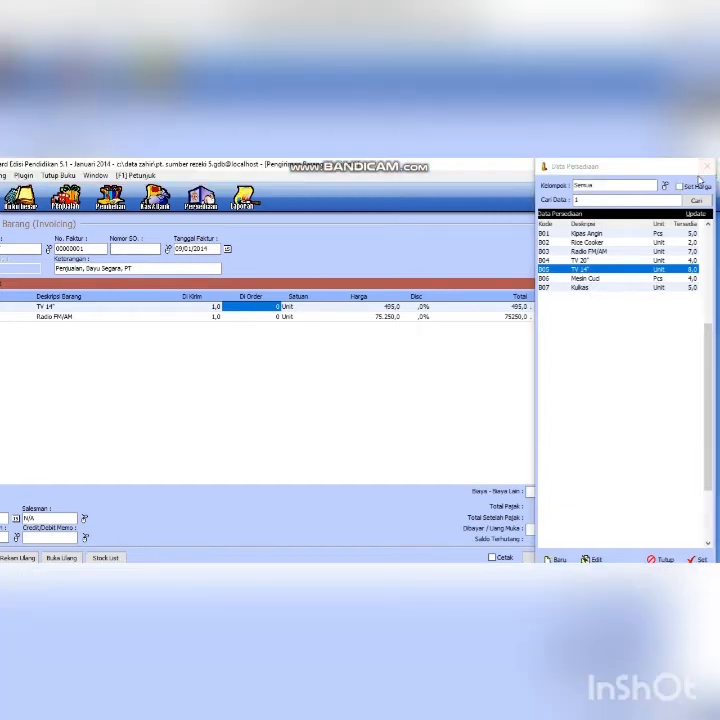
{"action": "left_click", "coordinate": [705, 166]}
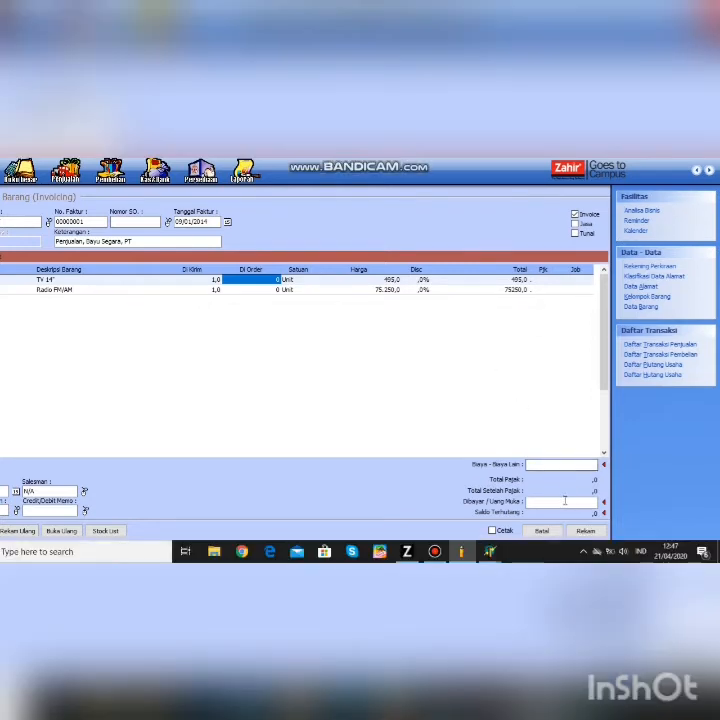
{"action": "left_click", "coordinate": [565, 529]}
{"action": "type", "text": "1"}
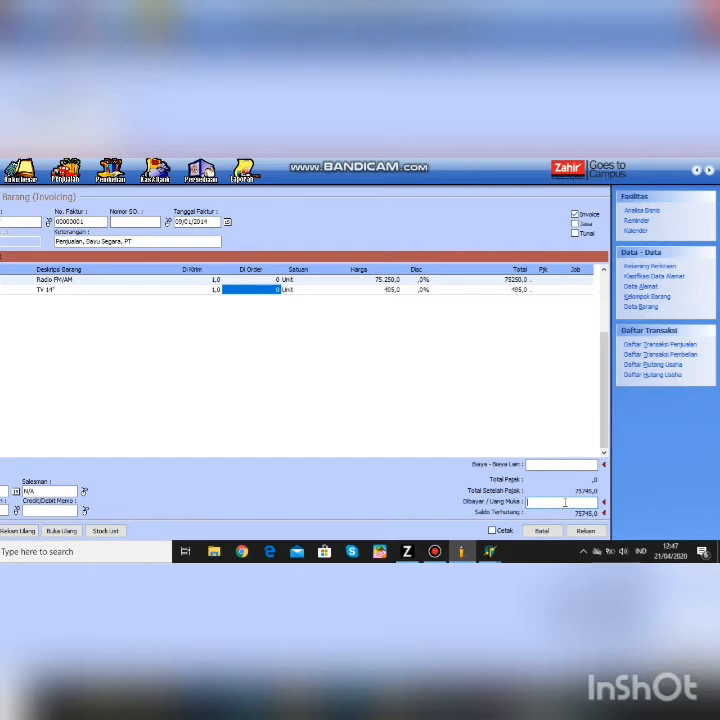
{"action": "type", "text": "00"}
{"action": "left_click", "coordinate": [590, 533]}
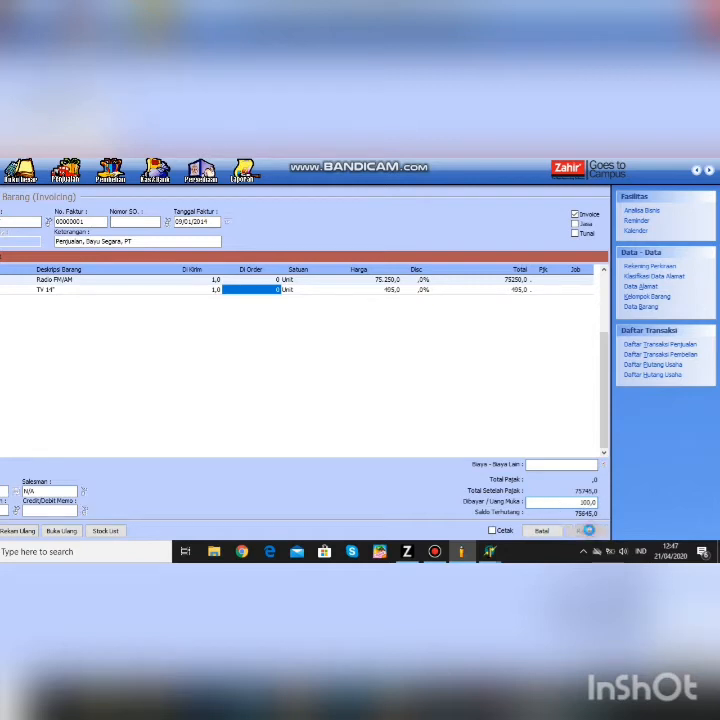
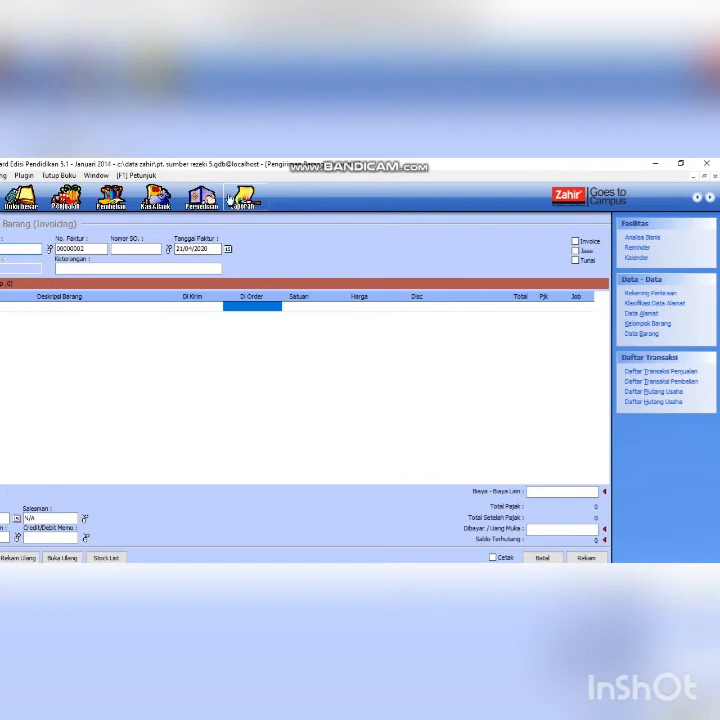
- Dismiss the 'Sedang Ada Transaksi' warning and cancel the unfinished Penerimaan Barang form
{"action": "left_click", "coordinate": [116, 198]}
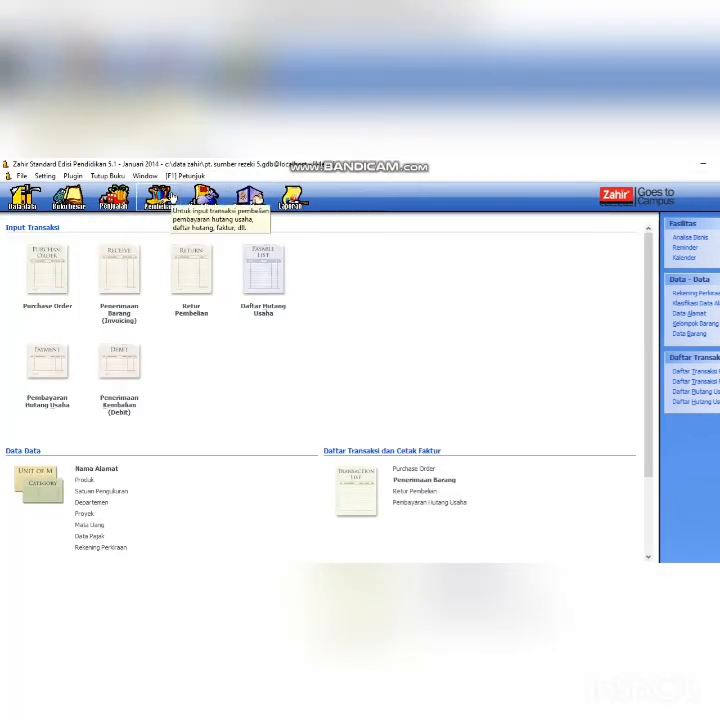
{"action": "left_click", "coordinate": [126, 299]}
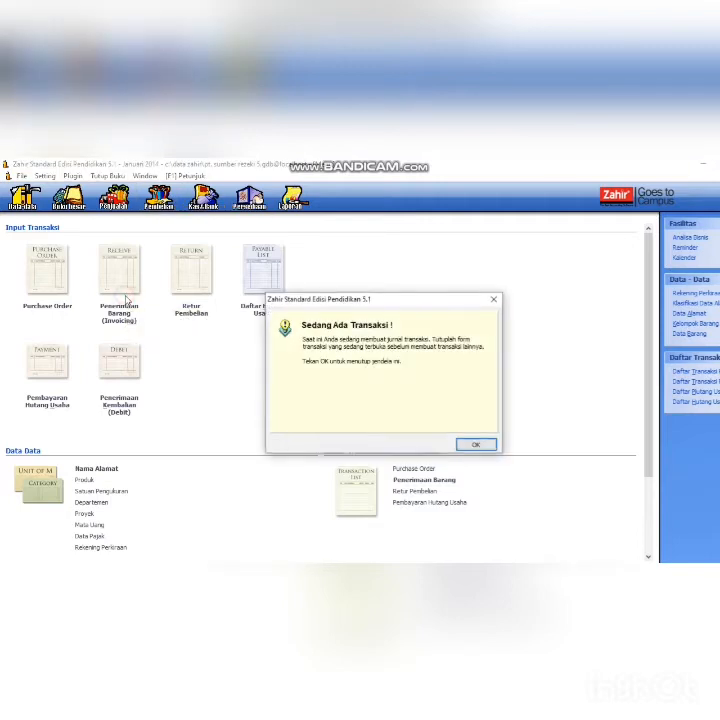
{"action": "left_click", "coordinate": [478, 446]}
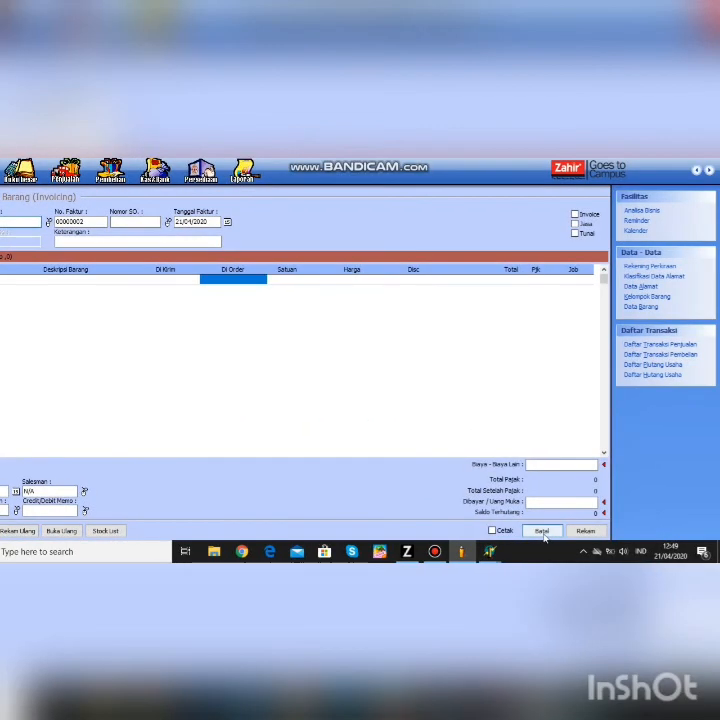
{"action": "left_click", "coordinate": [542, 531]}
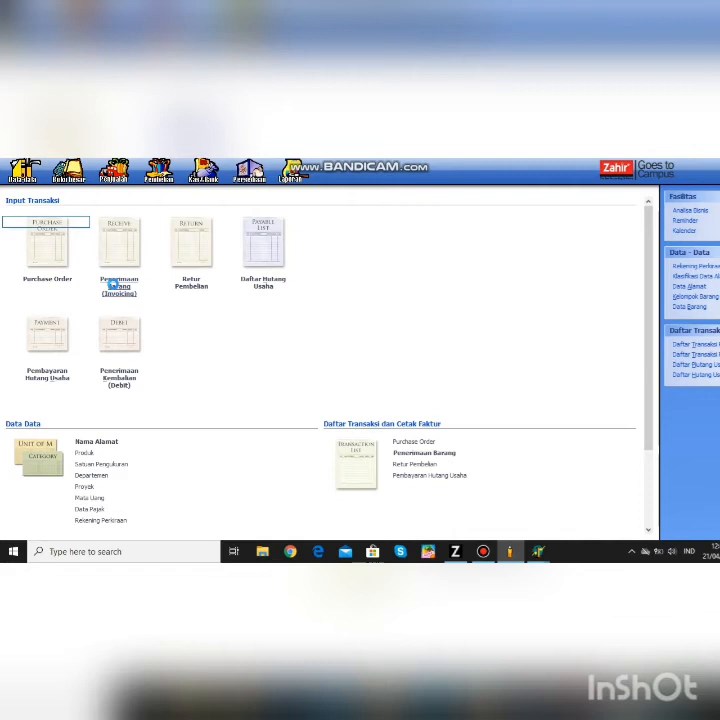
- Create vendor V-003 'Lancar Jaya, PT' and select it as the new goods receipt's supplier
{"action": "left_click", "coordinate": [112, 284]}
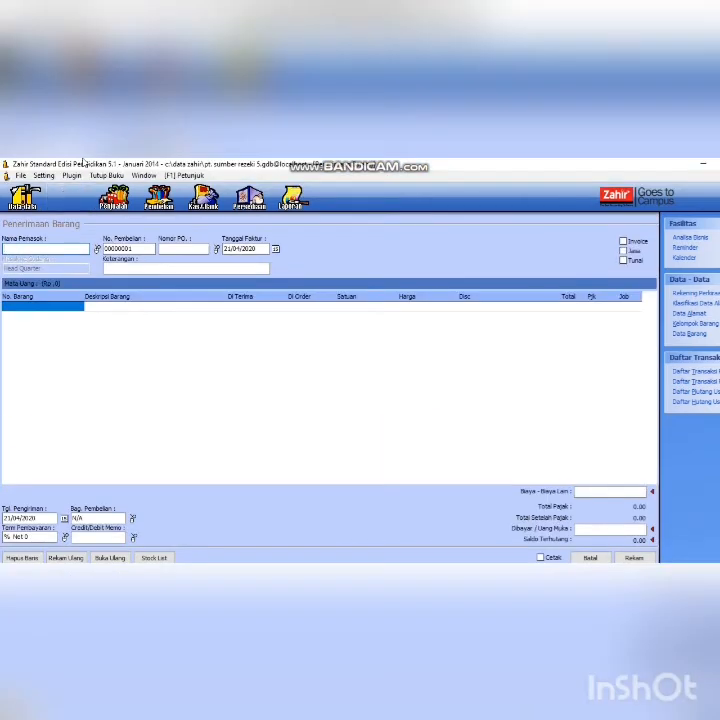
{"action": "left_click", "coordinate": [97, 249]}
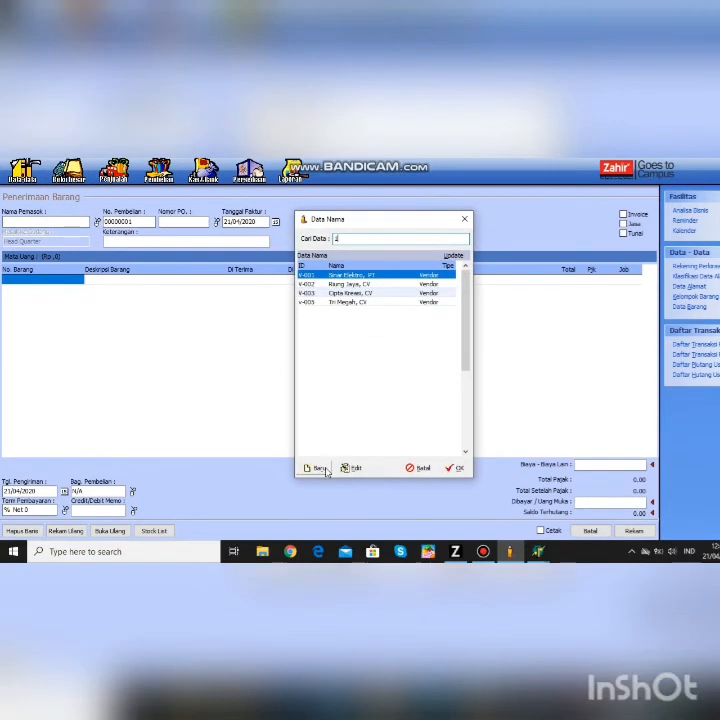
{"action": "left_click", "coordinate": [312, 469]}
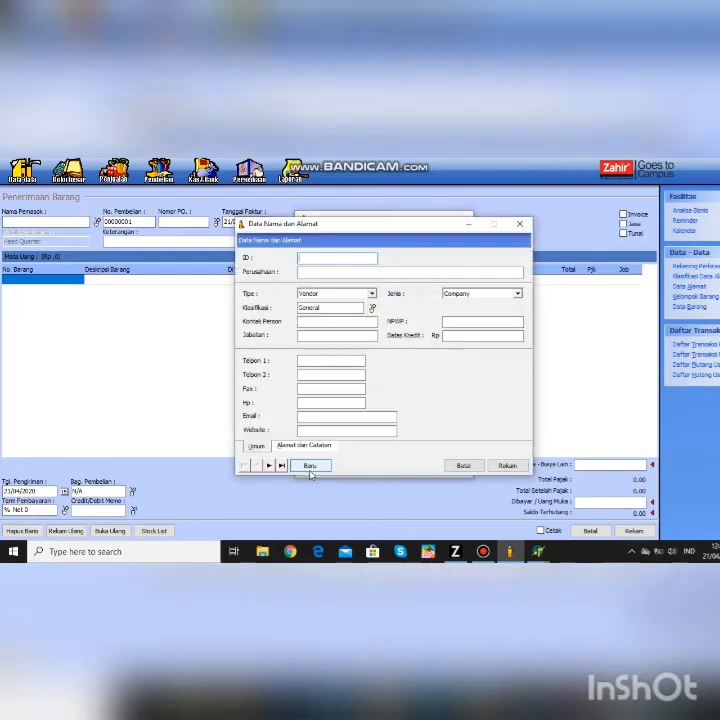
{"action": "type", "text": "V-003"}
{"action": "left_click", "coordinate": [335, 271]}
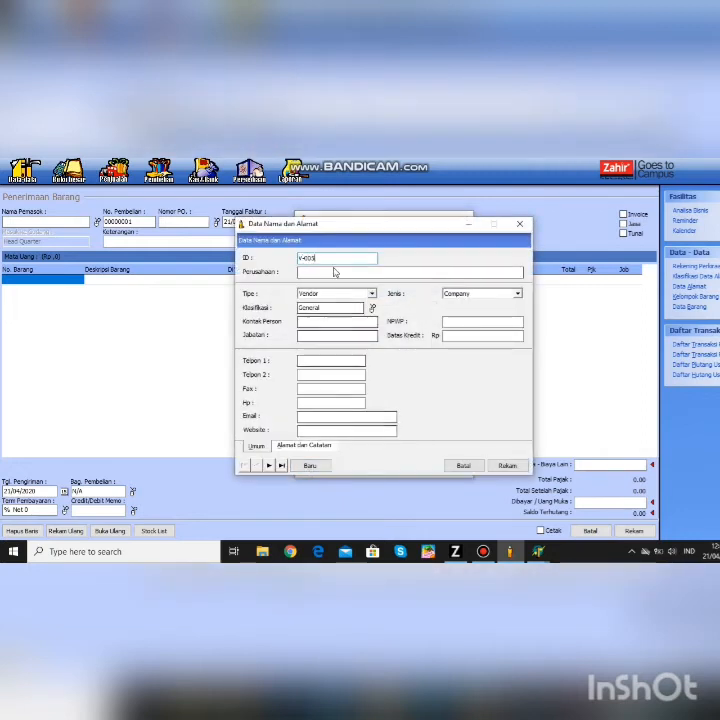
{"action": "type", "text": "L"}
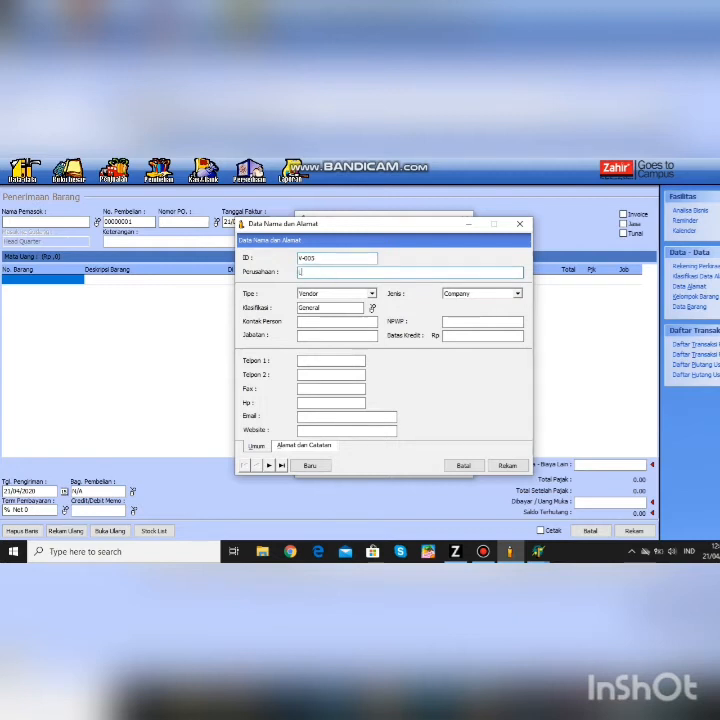
{"action": "type", "text": "ancar Jaya, PT"}
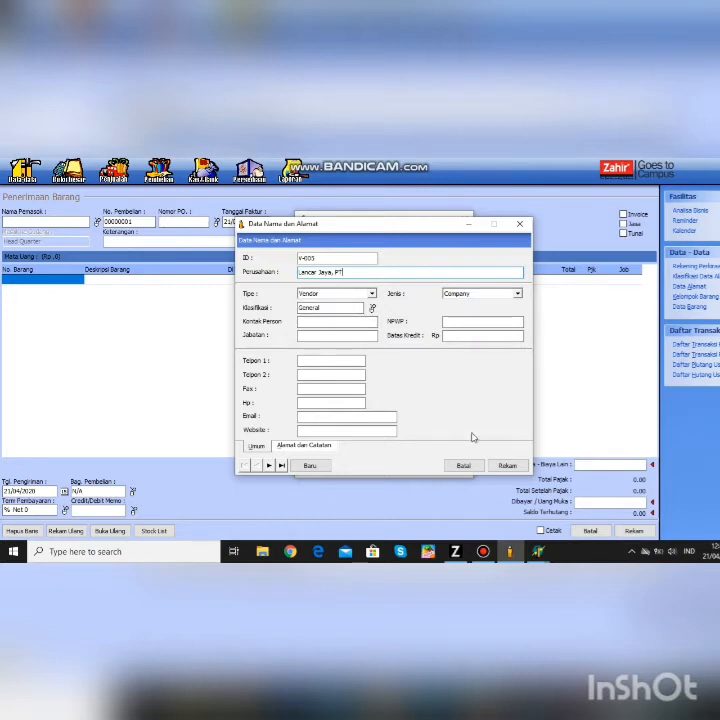
{"action": "left_click", "coordinate": [507, 465]}
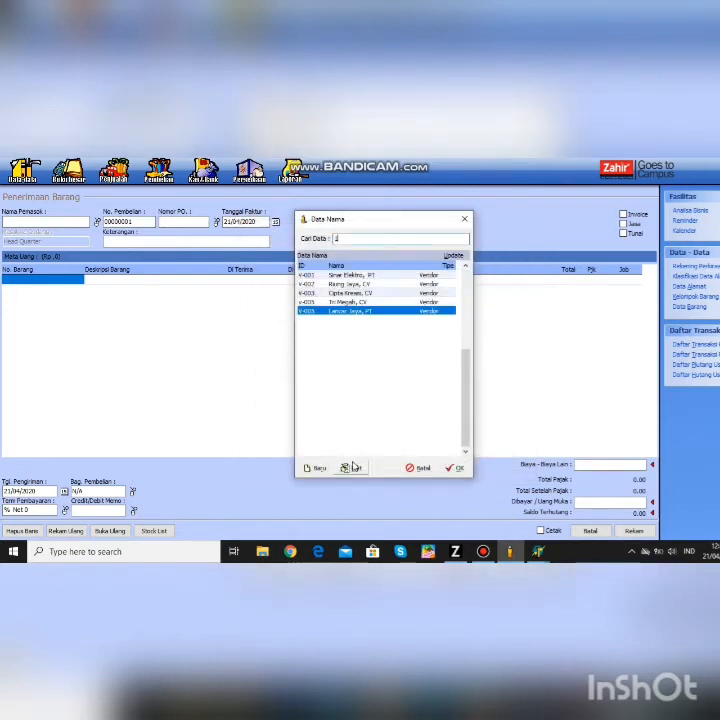
{"action": "left_click", "coordinate": [458, 468]}
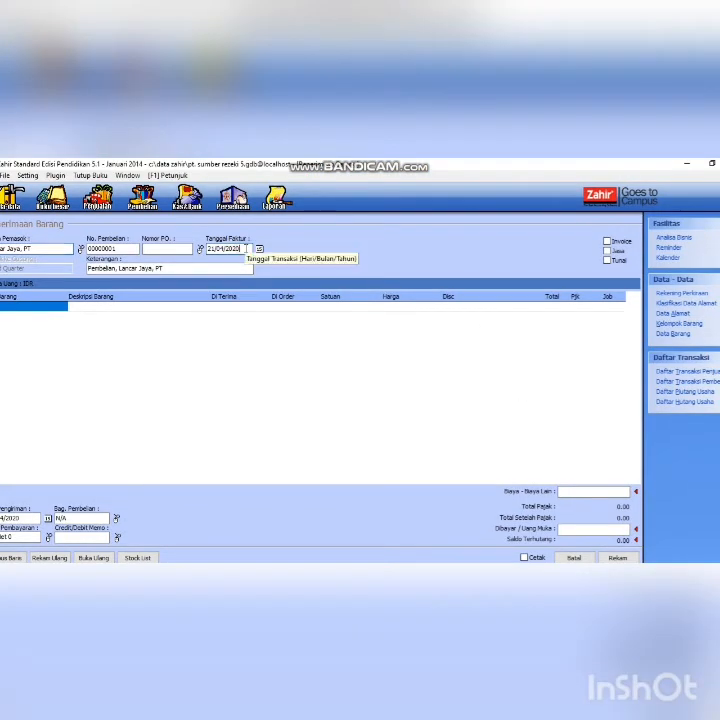
- Date the invoice 13/01/2014 and open Data Persediaan from the first No. Barang cell
{"action": "type", "text": "13/01/2014"}
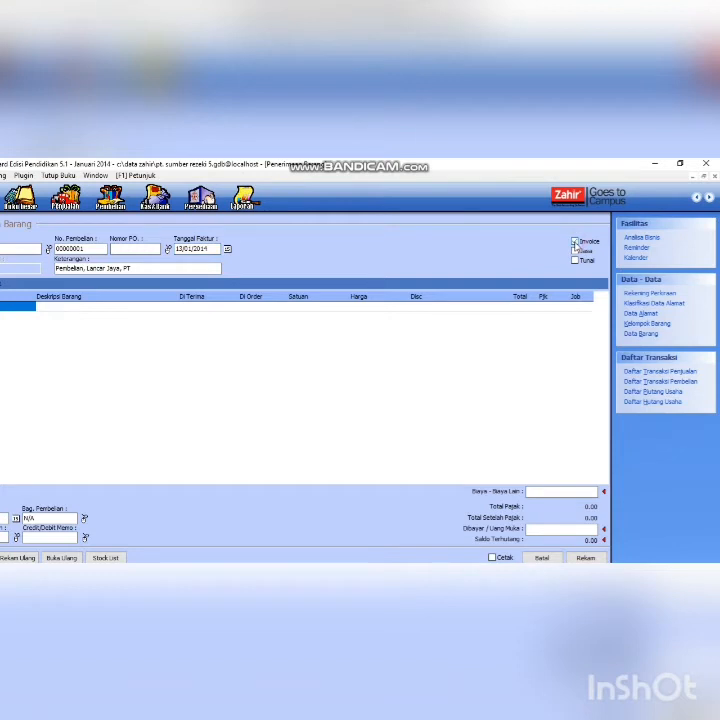
{"action": "left_click", "coordinate": [23, 304]}
{"action": "double_click", "coordinate": [71, 303]}
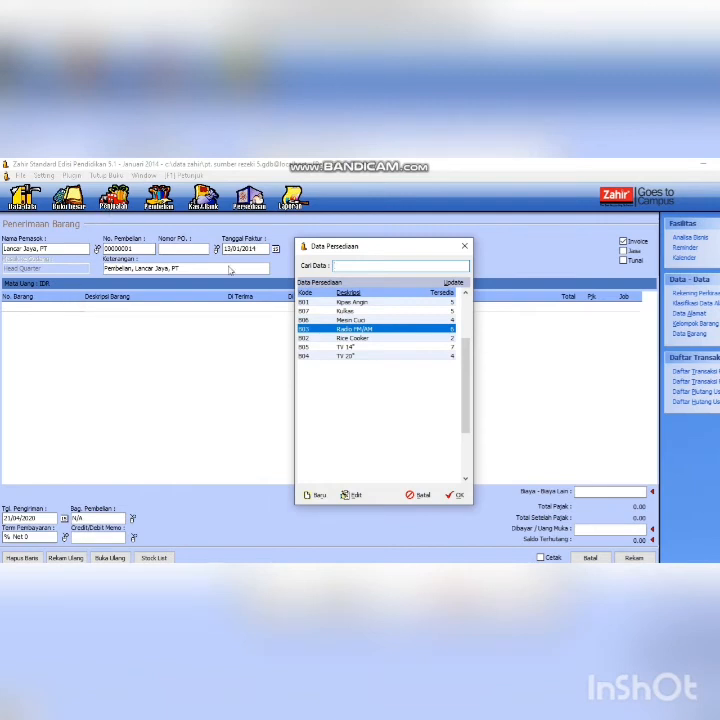
- Add Kipas Angin, Rice Cooker and Radio FM/AM, one each, using the item and stock lists
{"action": "left_click", "coordinate": [341, 304]}
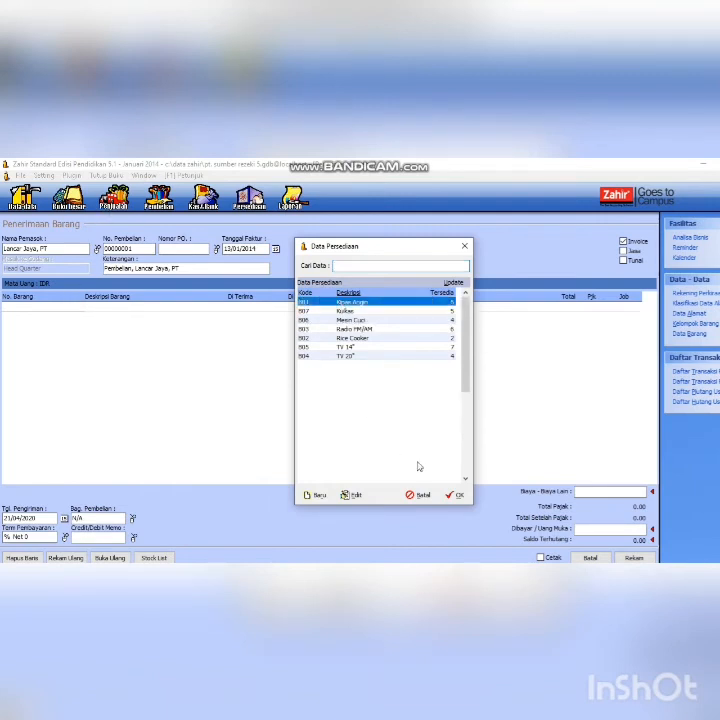
{"action": "left_click", "coordinate": [455, 496]}
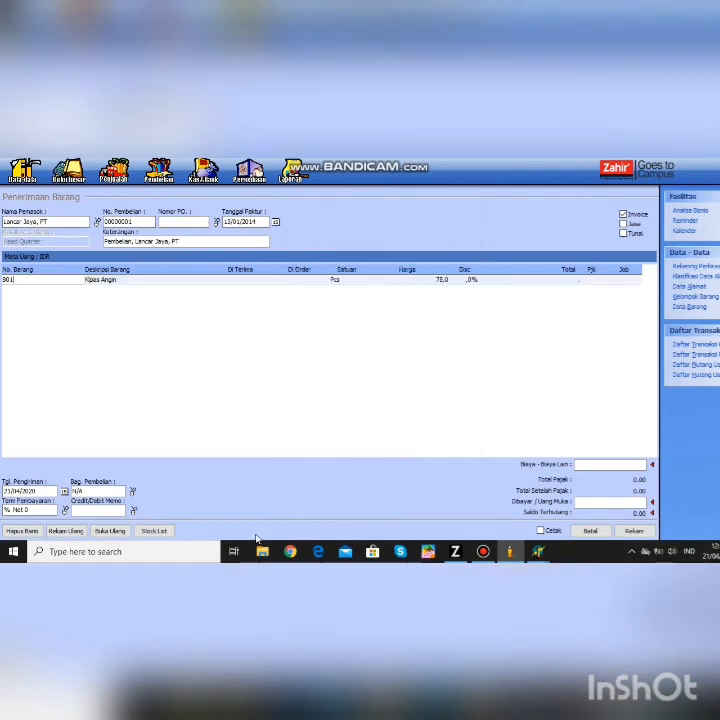
{"action": "left_click", "coordinate": [156, 531]}
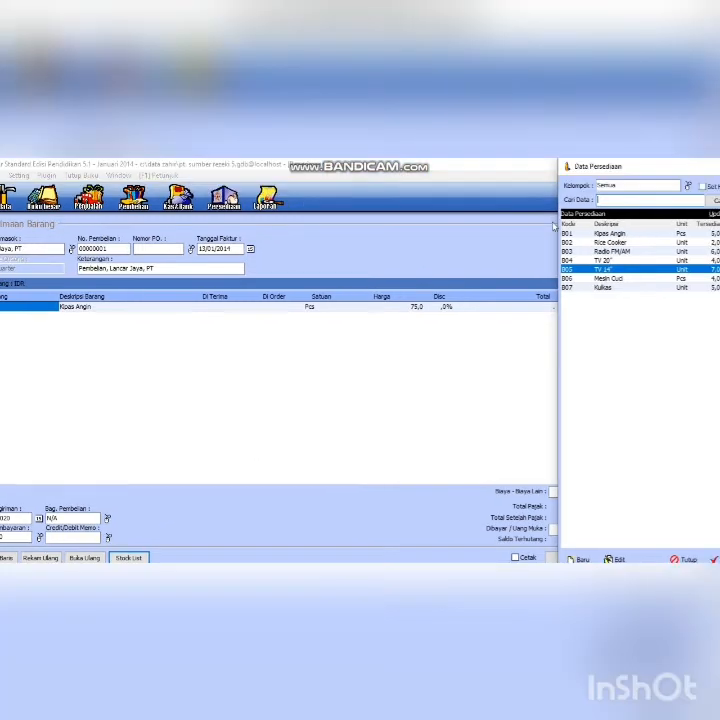
{"action": "left_click", "coordinate": [580, 242]}
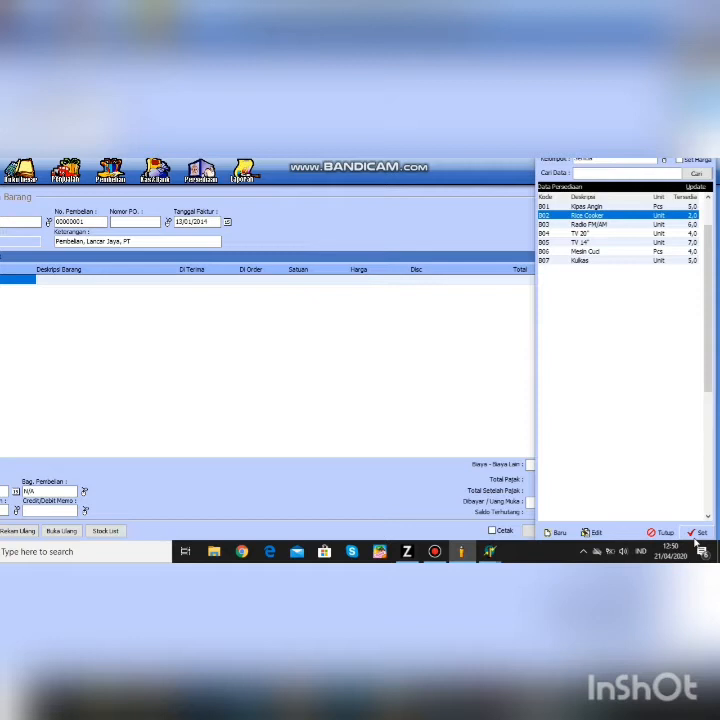
{"action": "left_click", "coordinate": [694, 532]}
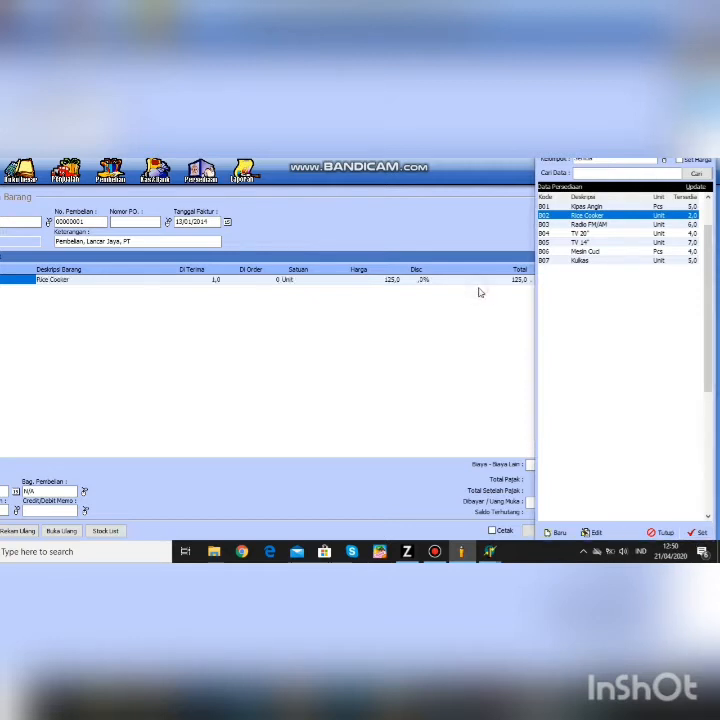
{"action": "left_click", "coordinate": [552, 235]}
{"action": "left_click", "coordinate": [550, 206]}
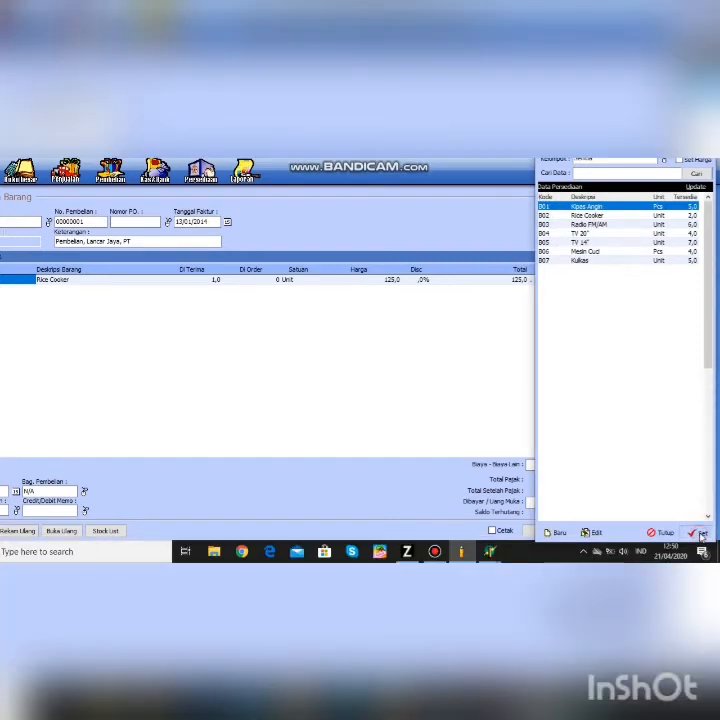
{"action": "left_click", "coordinate": [701, 534]}
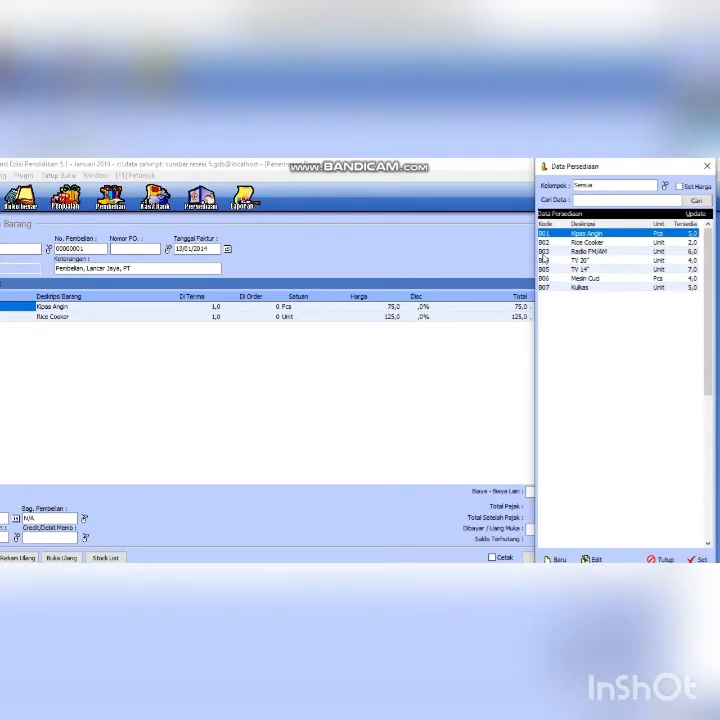
{"action": "left_click", "coordinate": [544, 224]}
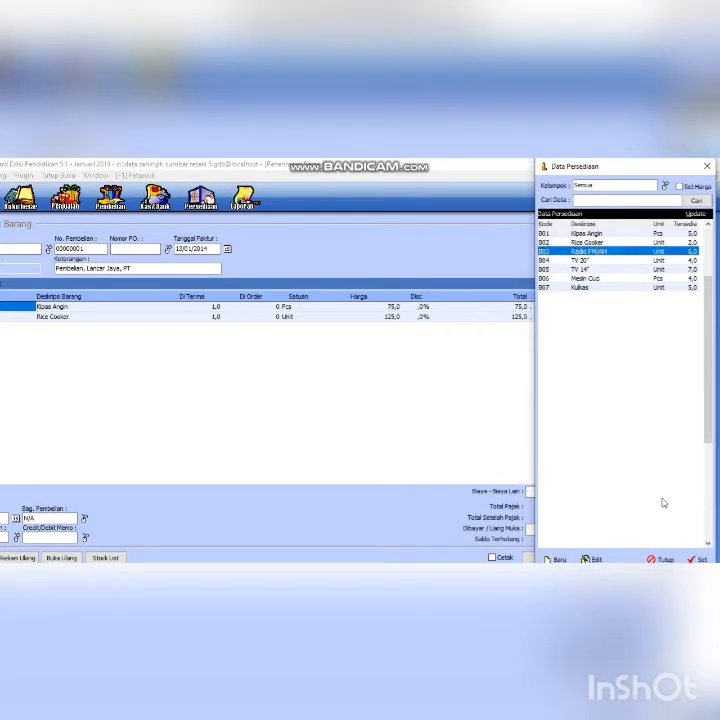
{"action": "left_click", "coordinate": [690, 559]}
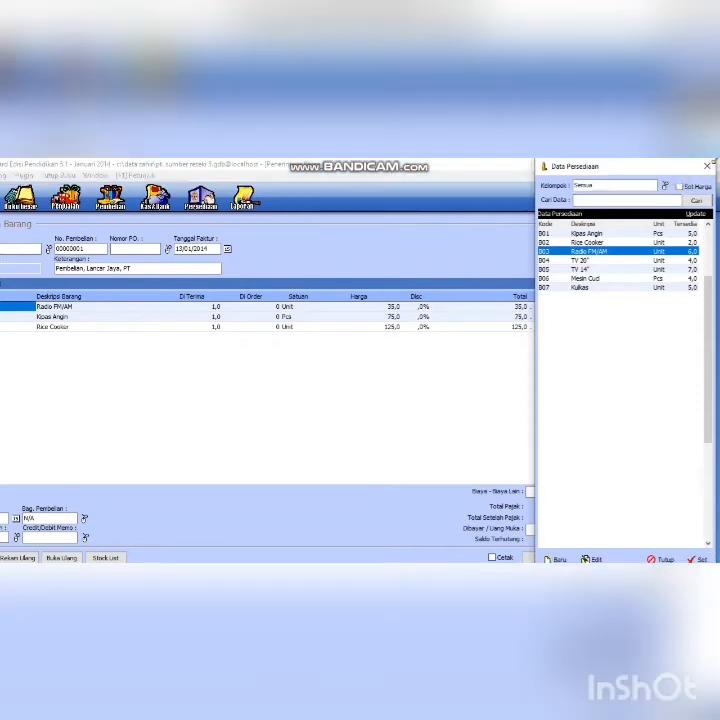
{"action": "left_click", "coordinate": [707, 166]}
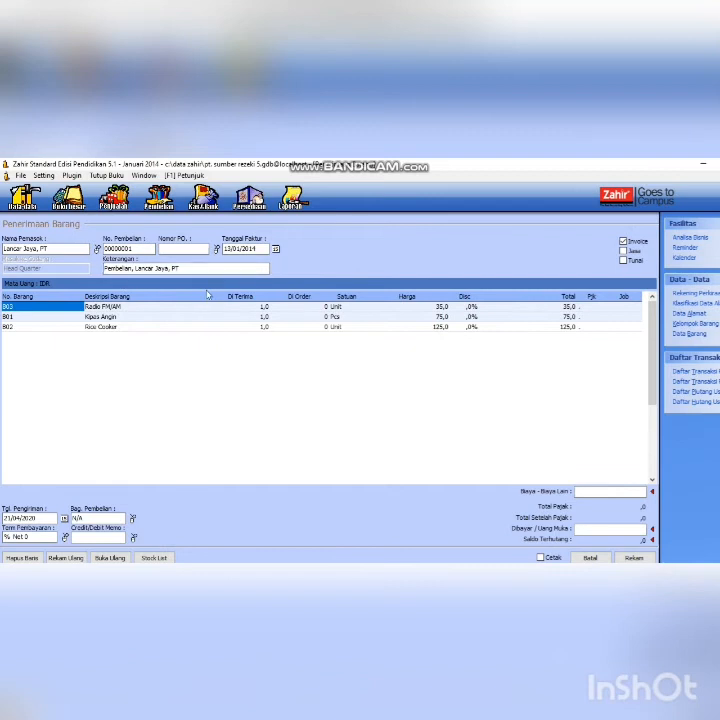
- Check the Kipas Angin line's quantity and unit cells, then edit its item in Data Persediaan
{"action": "left_click", "coordinate": [266, 310]}
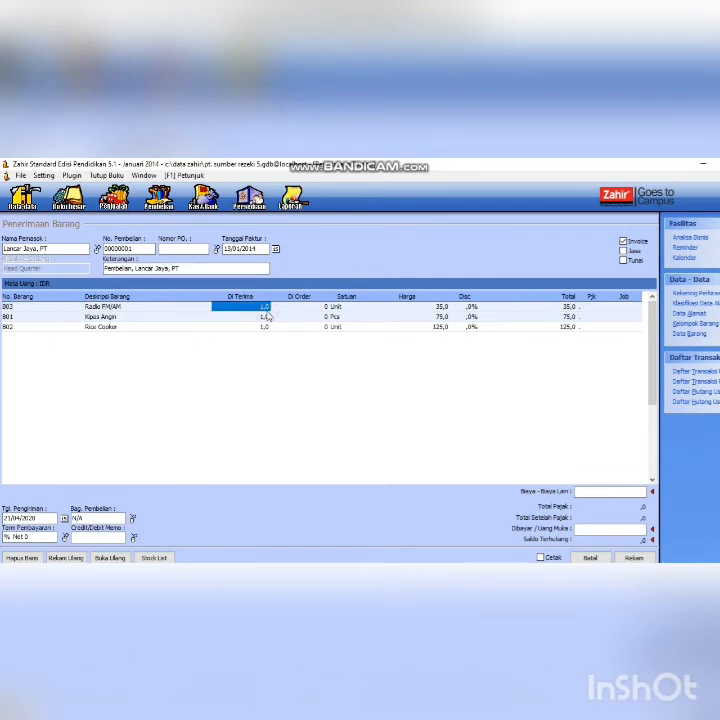
{"action": "left_click", "coordinate": [272, 317]}
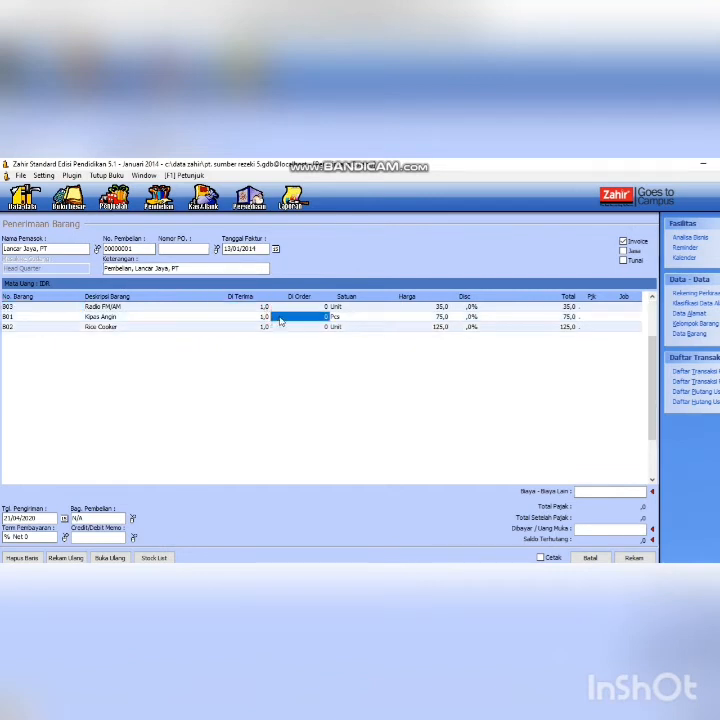
{"action": "left_click", "coordinate": [337, 317]}
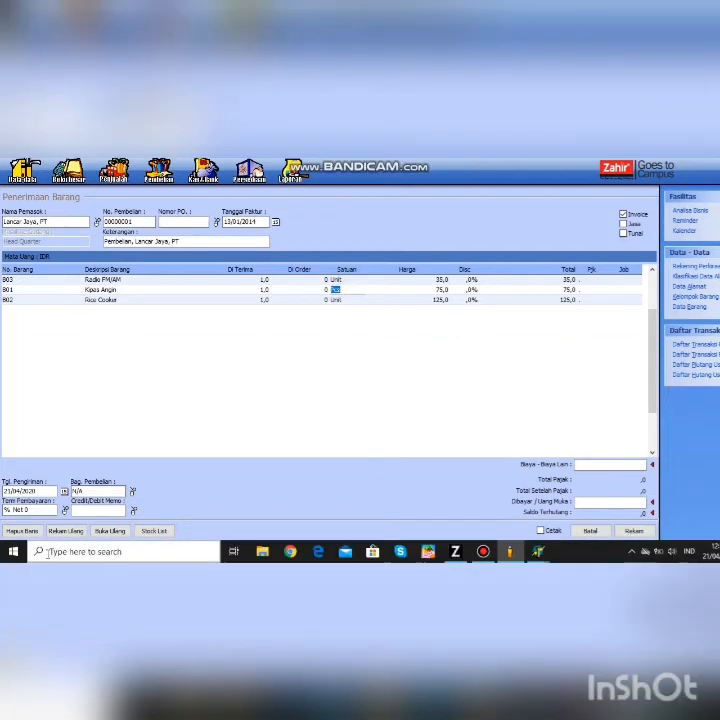
{"action": "double_click", "coordinate": [55, 290]}
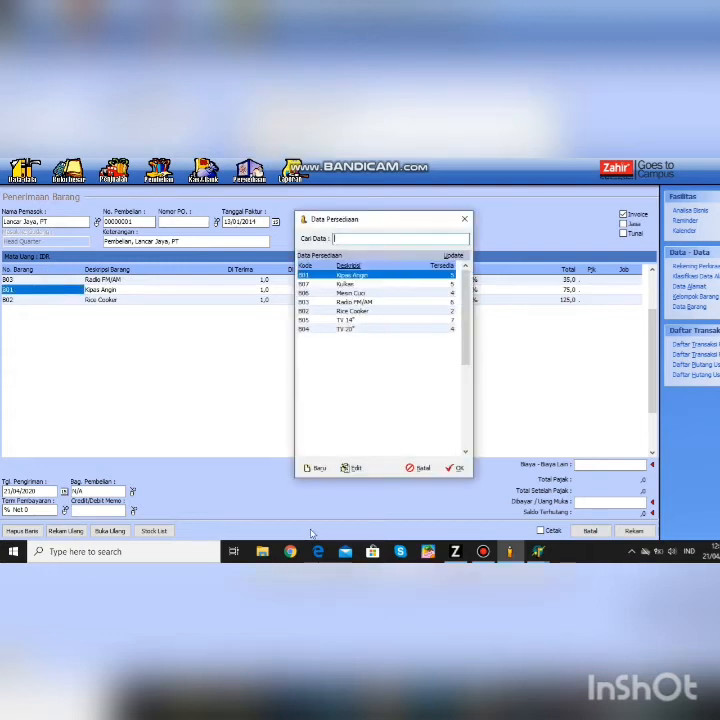
{"action": "left_click", "coordinate": [353, 468]}
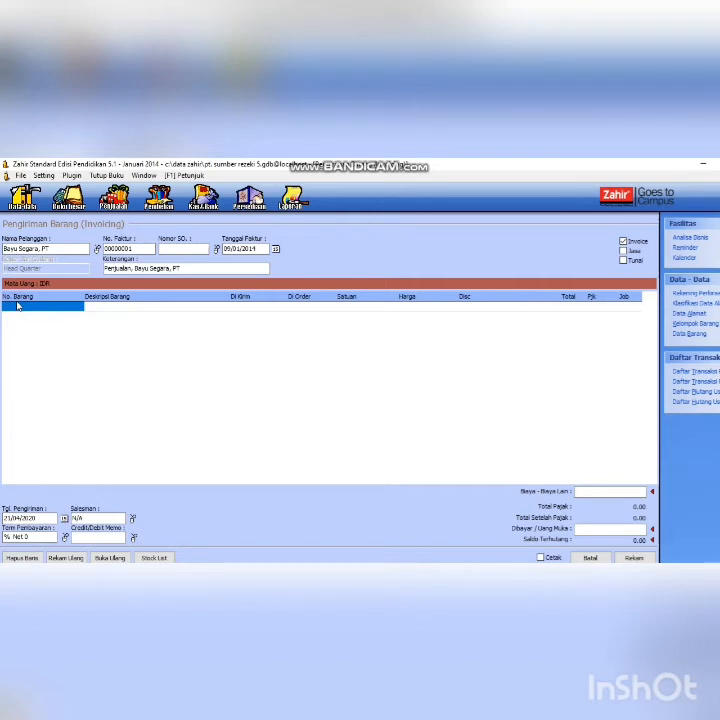
- Add Radio FM/AM to the sales invoice with its unit set to Unit
{"action": "double_click", "coordinate": [72, 305]}
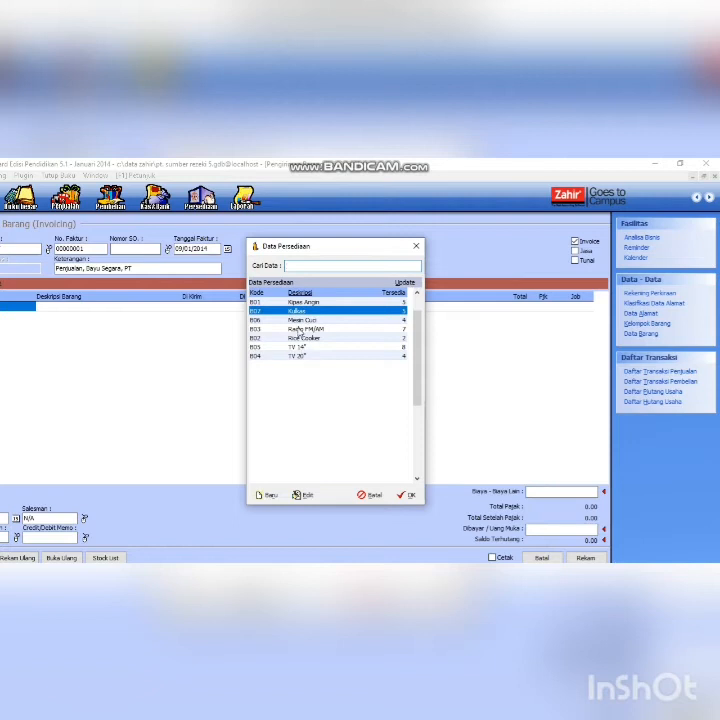
{"action": "left_click", "coordinate": [297, 329]}
{"action": "left_click", "coordinate": [405, 495]}
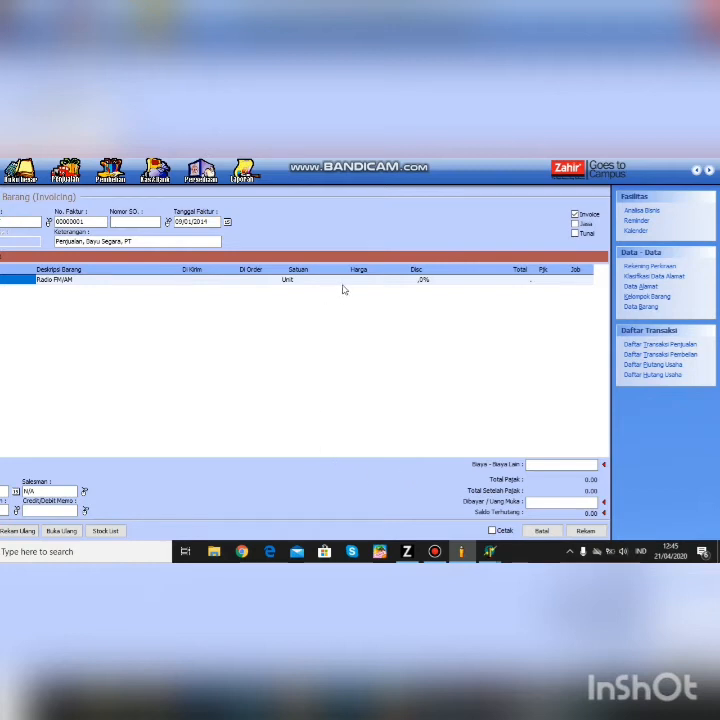
{"action": "left_click", "coordinate": [276, 281]}
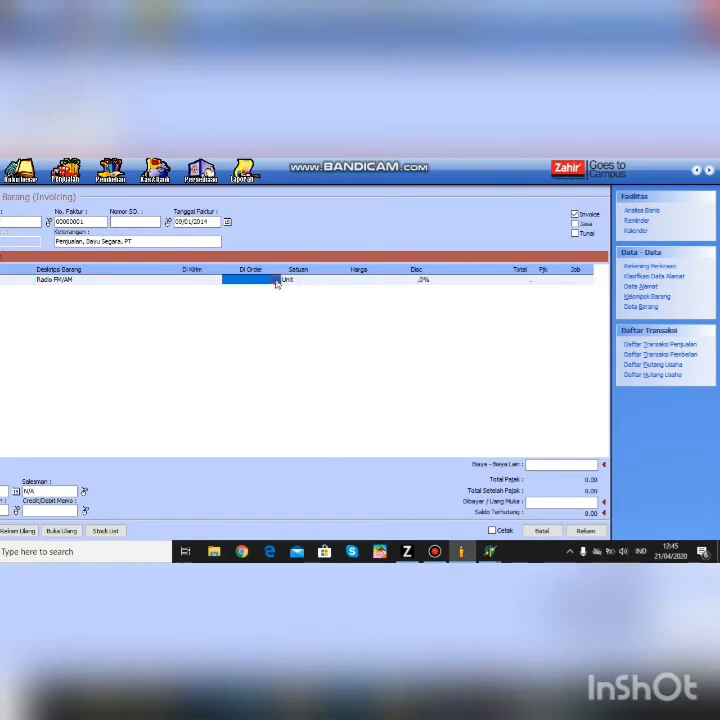
{"action": "double_click", "coordinate": [286, 281]}
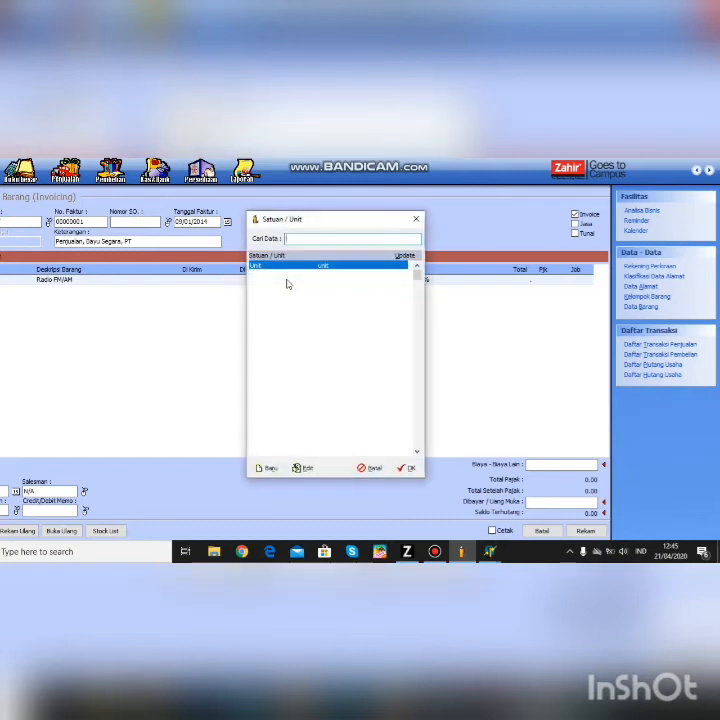
{"action": "left_click", "coordinate": [406, 468]}
- Price Radio FM/AM at 75250, ship 1, enter a 100 down payment and save
{"action": "left_click", "coordinate": [384, 281]}
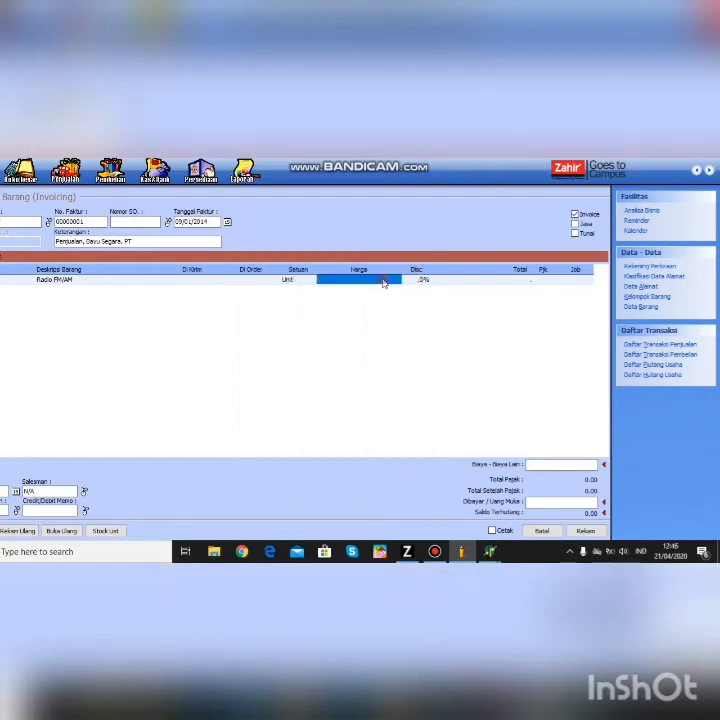
{"action": "left_click", "coordinate": [383, 281]}
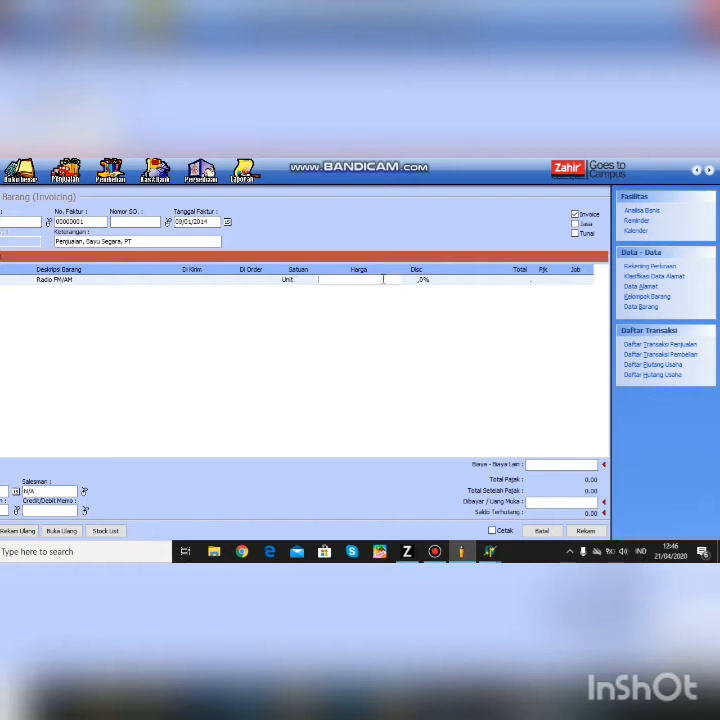
{"action": "type", "text": "75299"}
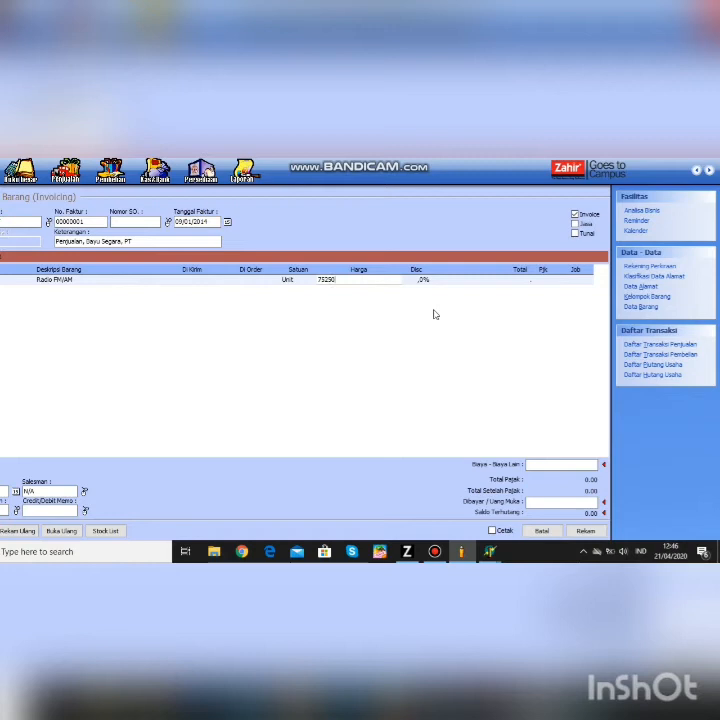
{"action": "left_click", "coordinate": [188, 280]}
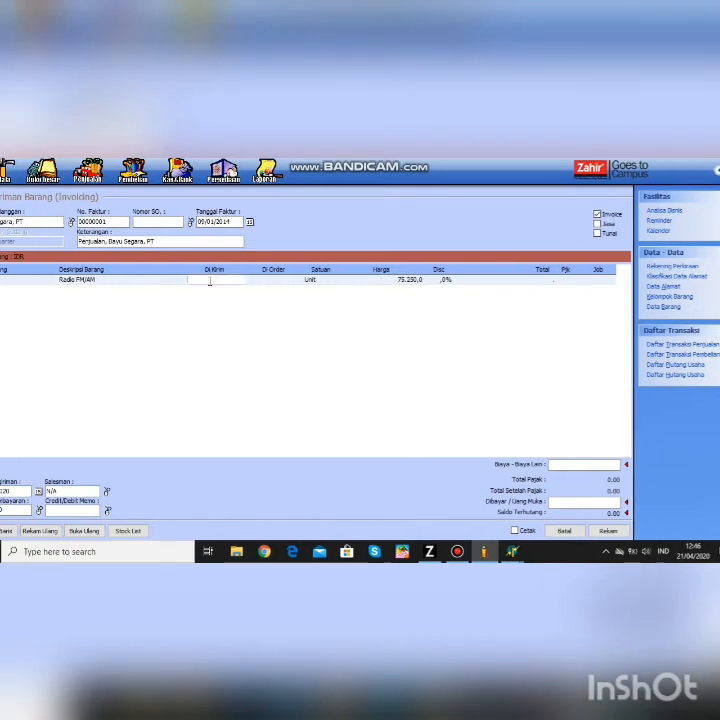
{"action": "type", "text": "1"}
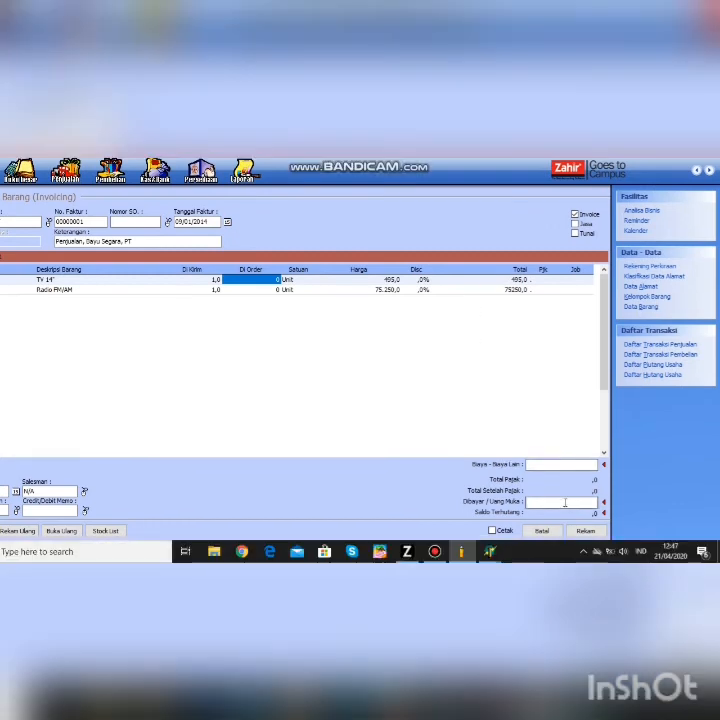
{"action": "key", "text": "Down"}
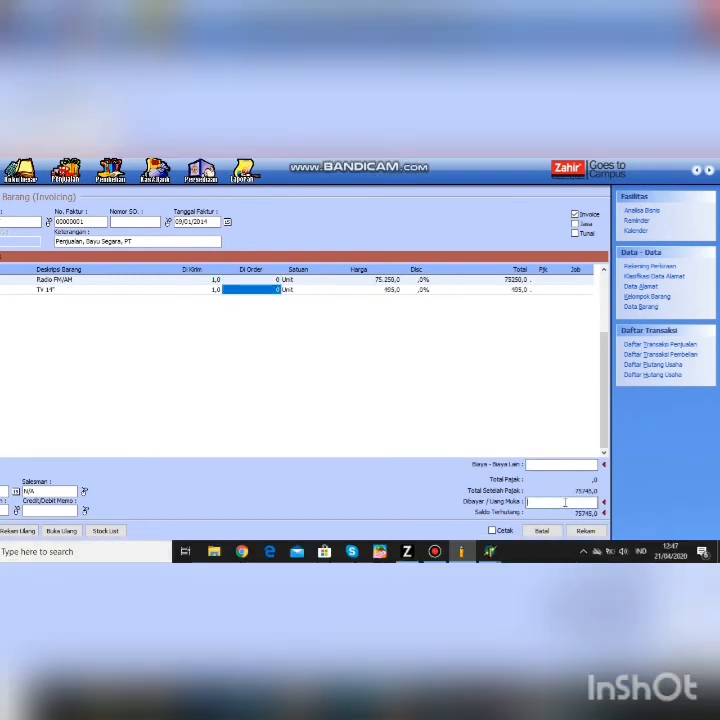
{"action": "type", "text": "100"}
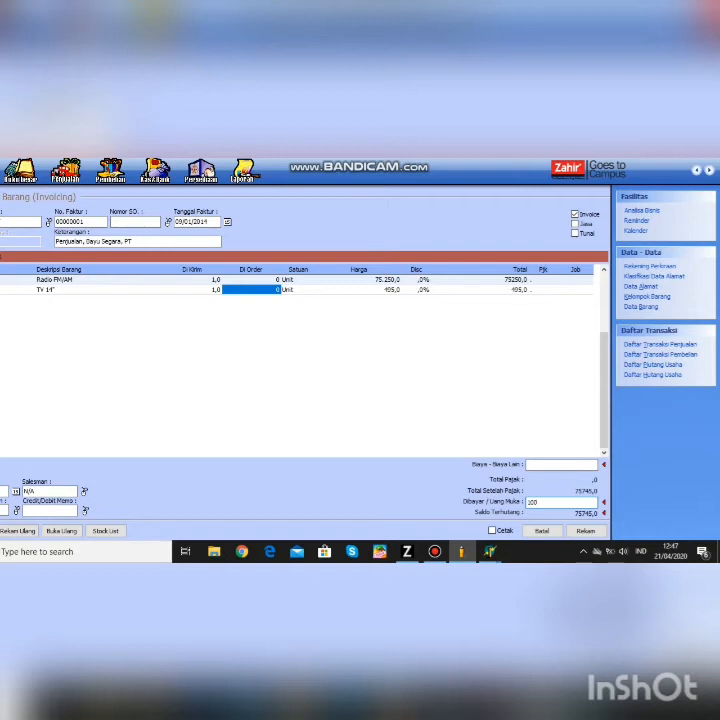
{"action": "left_click", "coordinate": [586, 530]}
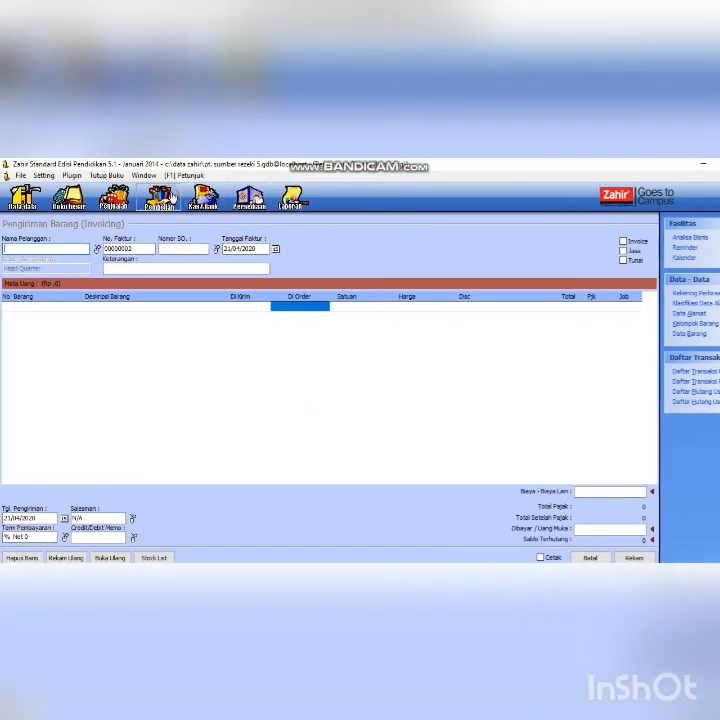
- Start a new Penerimaan Barang goods receipt, dismissing the pending-transaction warning
{"action": "left_click", "coordinate": [123, 198]}
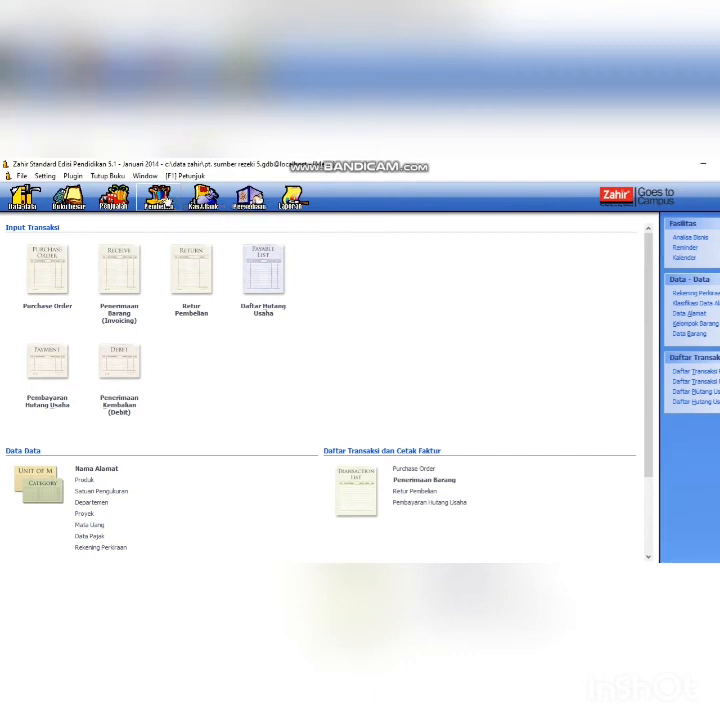
{"action": "left_click", "coordinate": [124, 298]}
{"action": "left_click", "coordinate": [475, 446]}
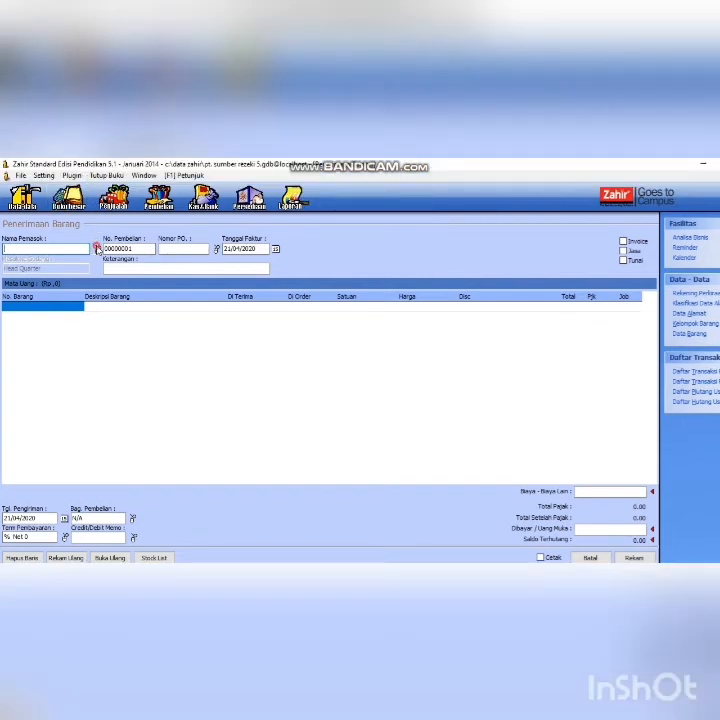
- Create vendor 'Lancar Jaya, PT' with ID V and choose it as the supplier
{"action": "left_click", "coordinate": [97, 249]}
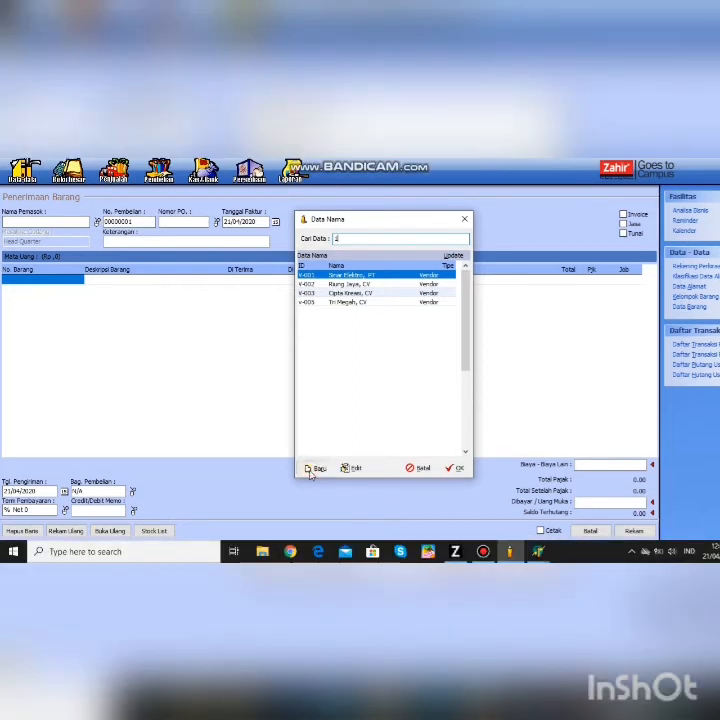
{"action": "left_click", "coordinate": [311, 470]}
{"action": "type", "text": "V-005"}
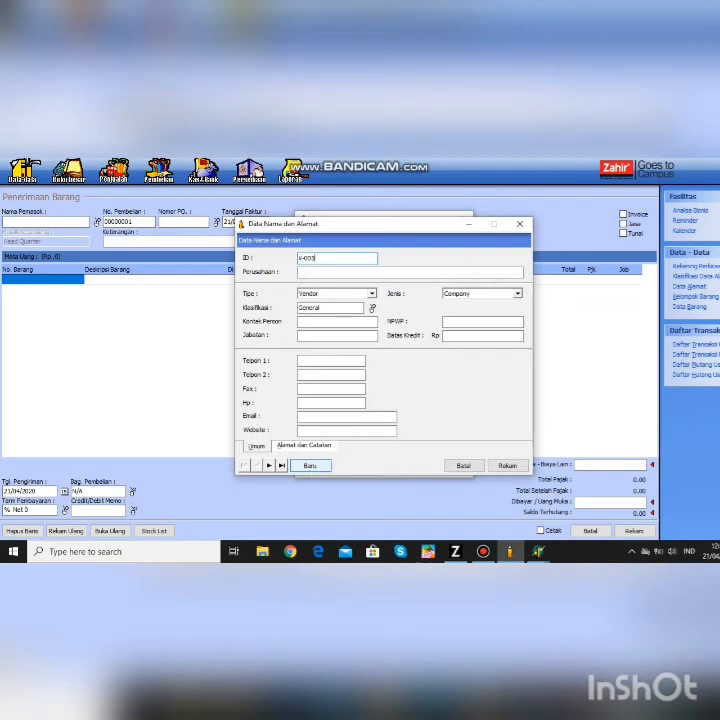
{"action": "left_click", "coordinate": [335, 271]}
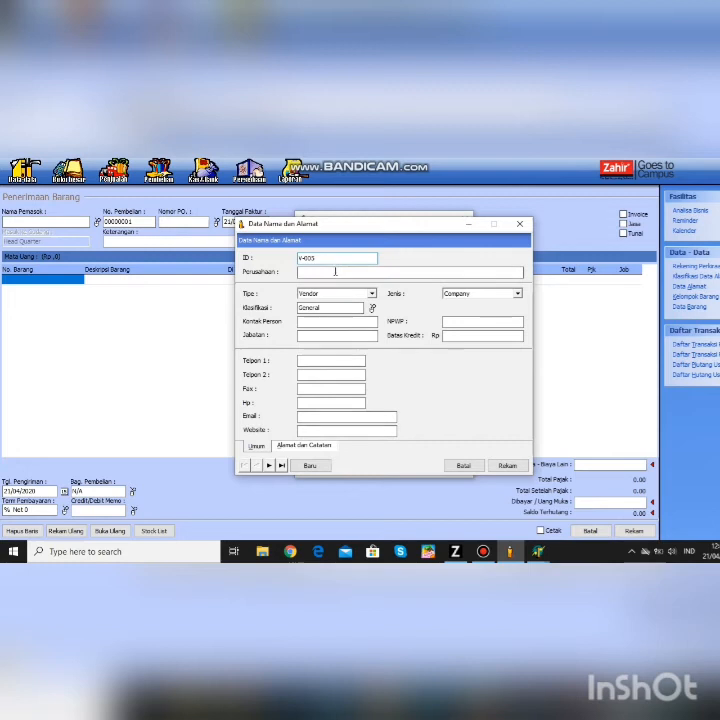
{"action": "type", "text": "Lanc"}
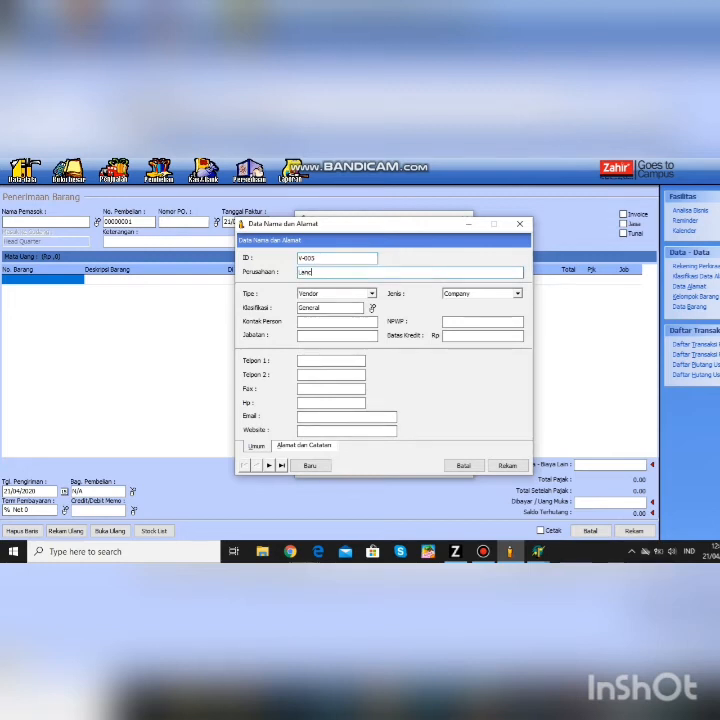
{"action": "type", "text": "ar Ja"}
{"action": "type", "text": "ya."}
{"action": "type", "text": " PT"}
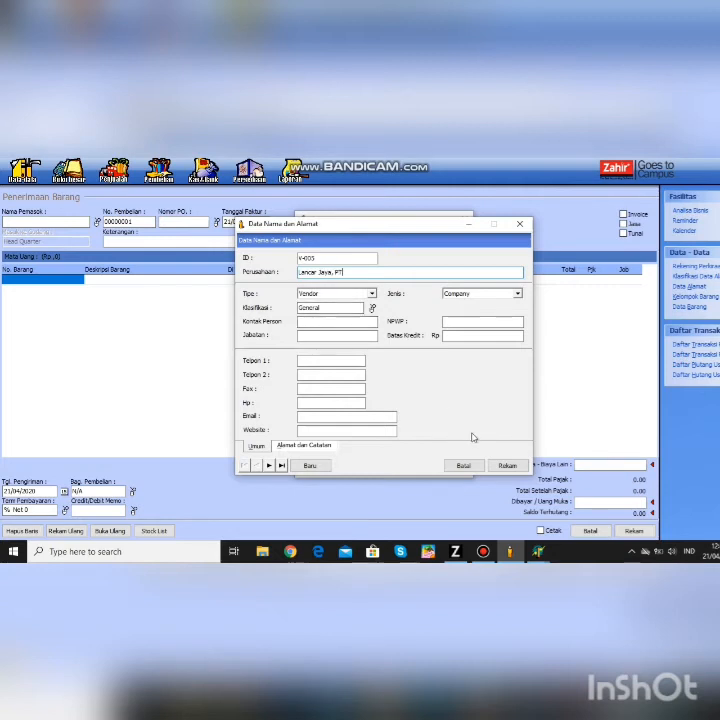
{"action": "left_click", "coordinate": [505, 465]}
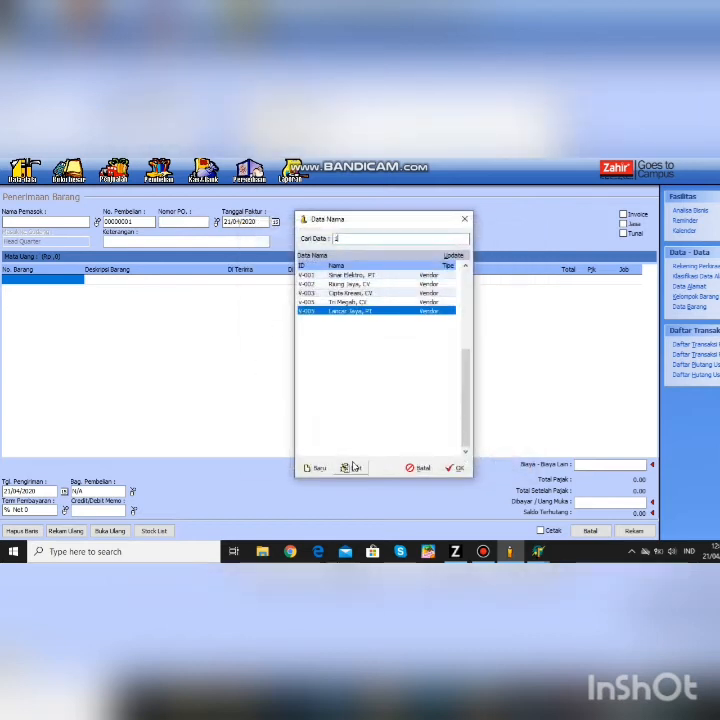
{"action": "left_click", "coordinate": [456, 468]}
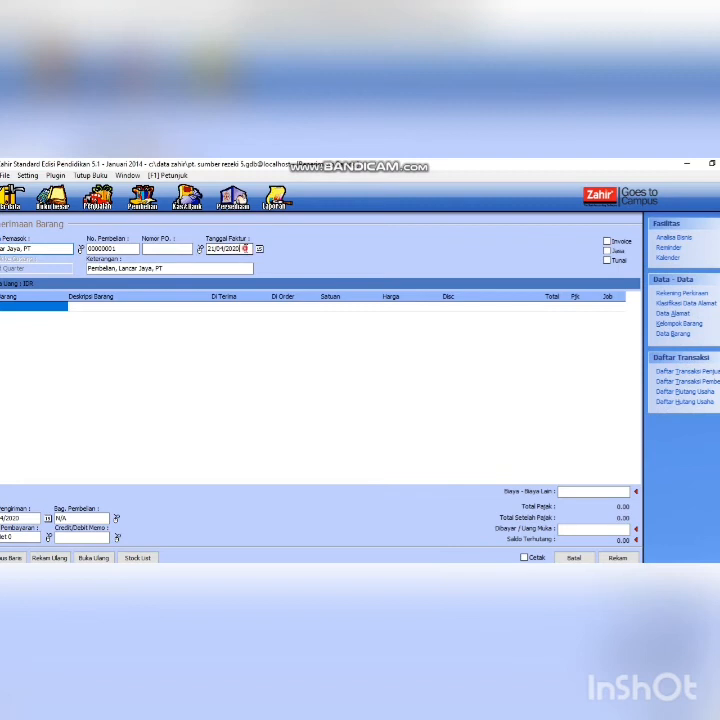
- Set the invoice date to 13/01/2014
{"action": "left_click", "coordinate": [245, 248]}
{"action": "key", "text": "BackSpace"}
{"action": "key", "text": "BackSpace"}
{"action": "key", "text": "BackSpace"}
{"action": "key", "text": "BackSpace"}
{"action": "key", "text": "BackSpace"}
{"action": "key", "text": "BackSpace"}
{"action": "key", "text": "BackSpace"}
{"action": "key", "text": "BackSpace"}
{"action": "type", "text": "13/01/20"}
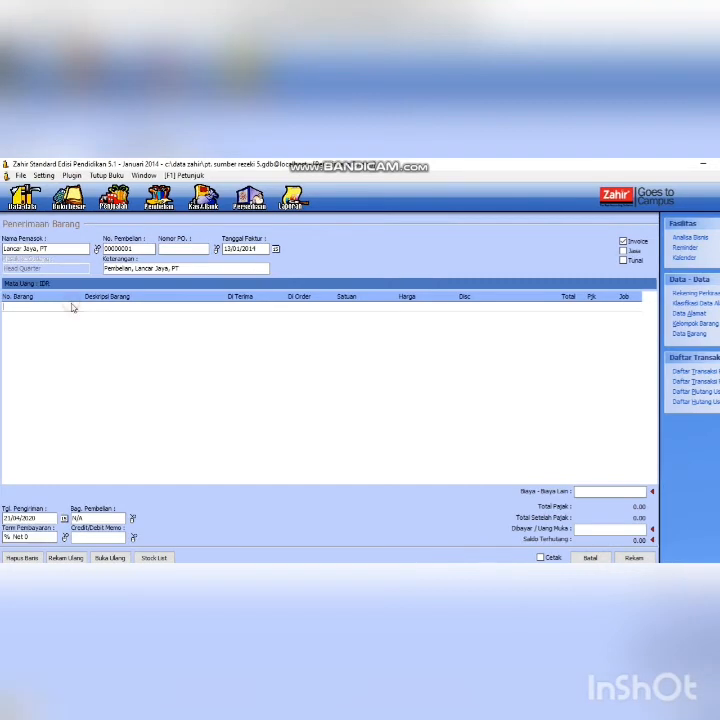
- Put Kipas Angin on the first line, then add Rice Cooker, Kipas Angin and Radio FM/AM from the stock list
{"action": "double_click", "coordinate": [72, 308]}
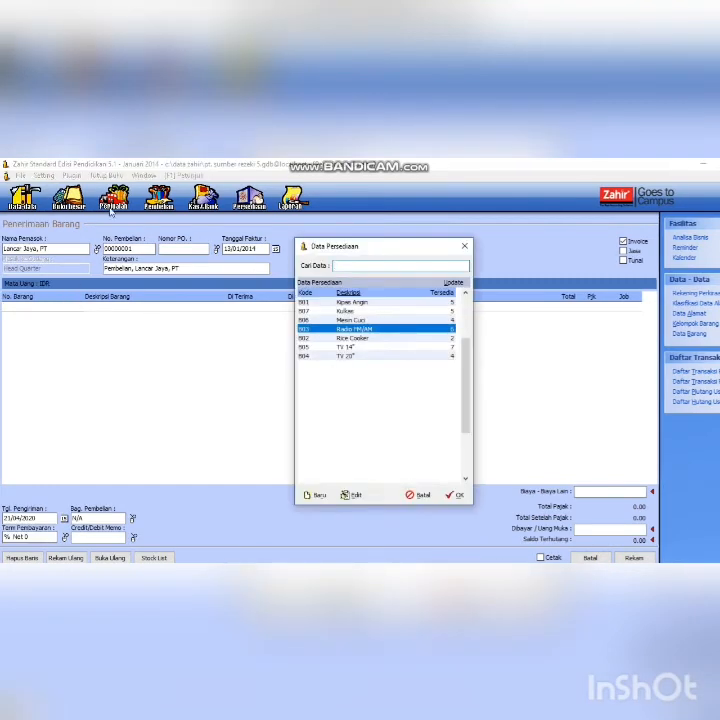
{"action": "left_click", "coordinate": [340, 302]}
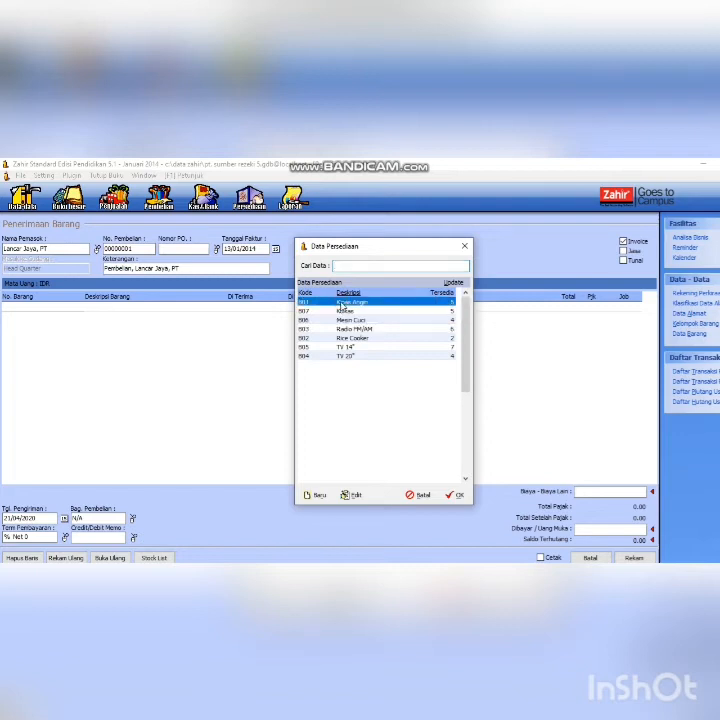
{"action": "left_click", "coordinate": [451, 470]}
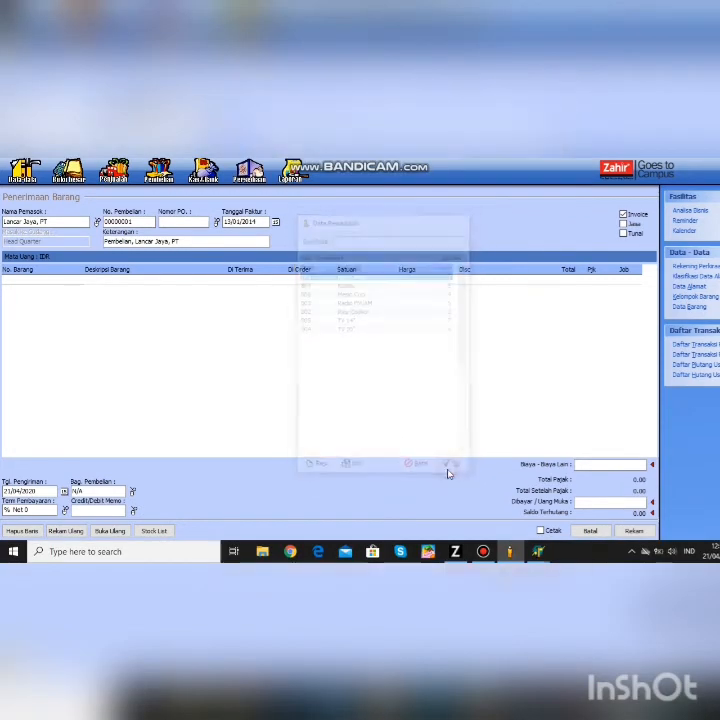
{"action": "left_click", "coordinate": [166, 531]}
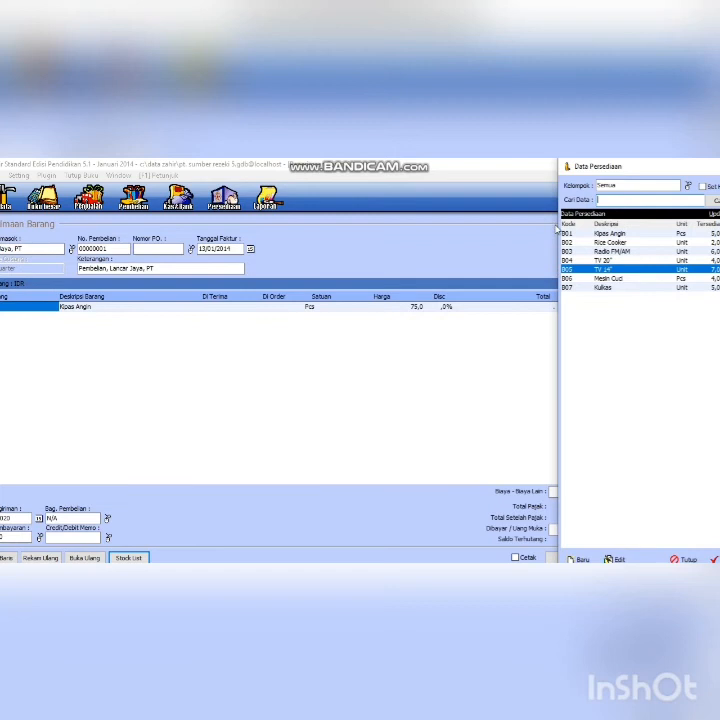
{"action": "left_click", "coordinate": [608, 215]}
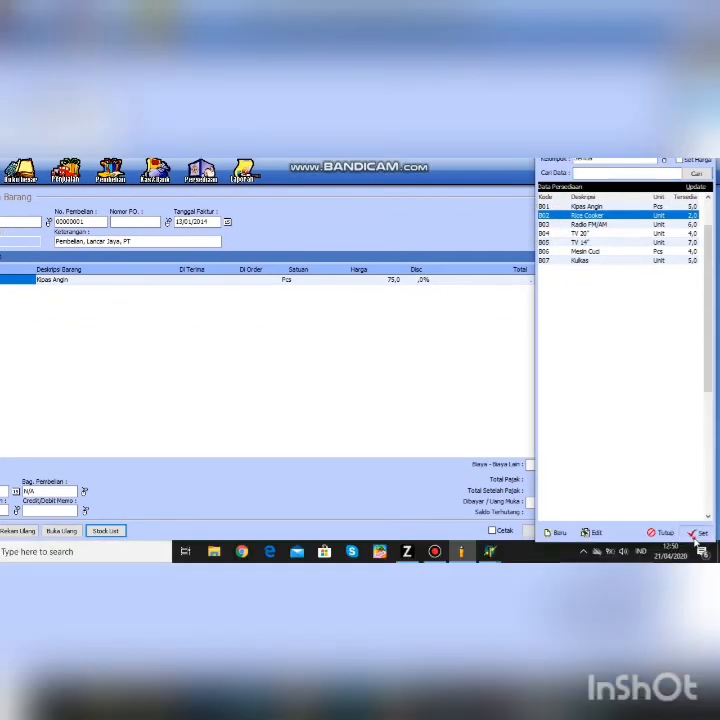
{"action": "left_click", "coordinate": [696, 536]}
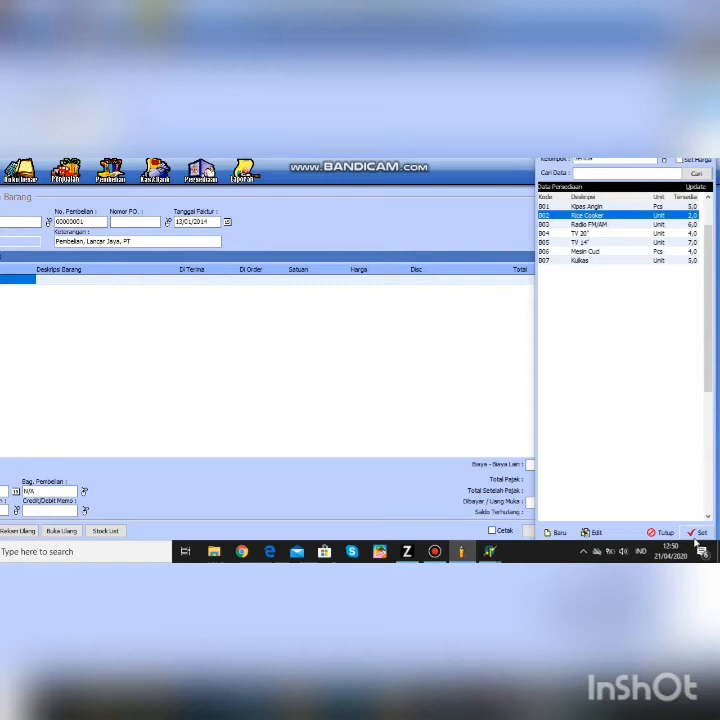
{"action": "left_click", "coordinate": [694, 536]}
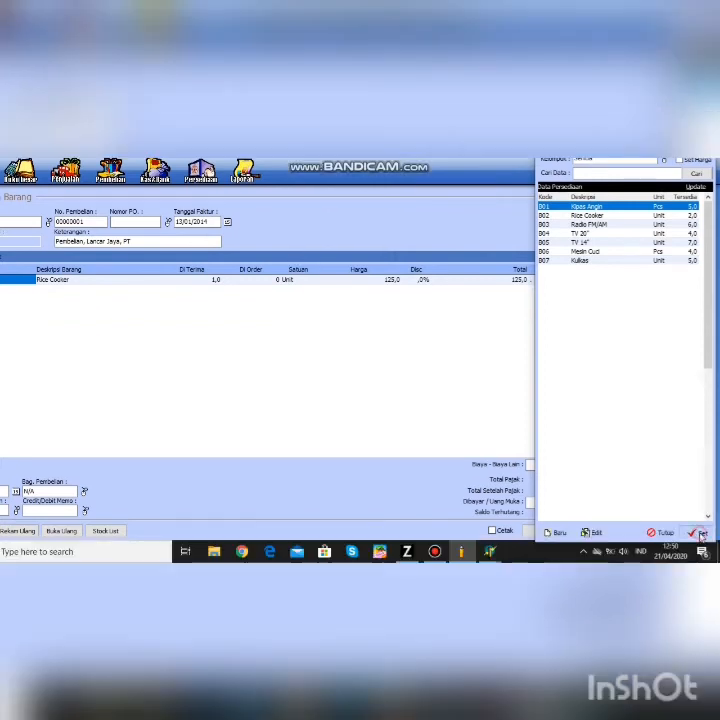
{"action": "left_click", "coordinate": [700, 560]}
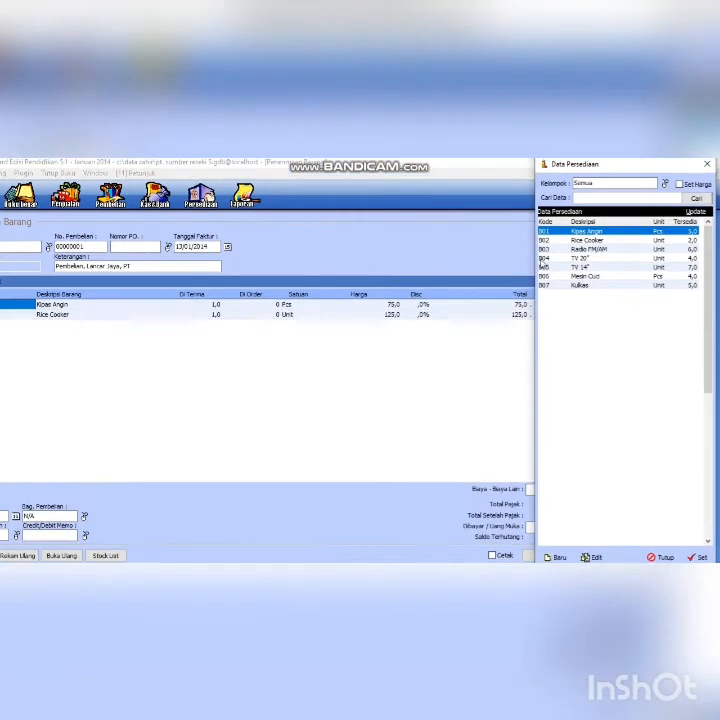
{"action": "left_click", "coordinate": [545, 250]}
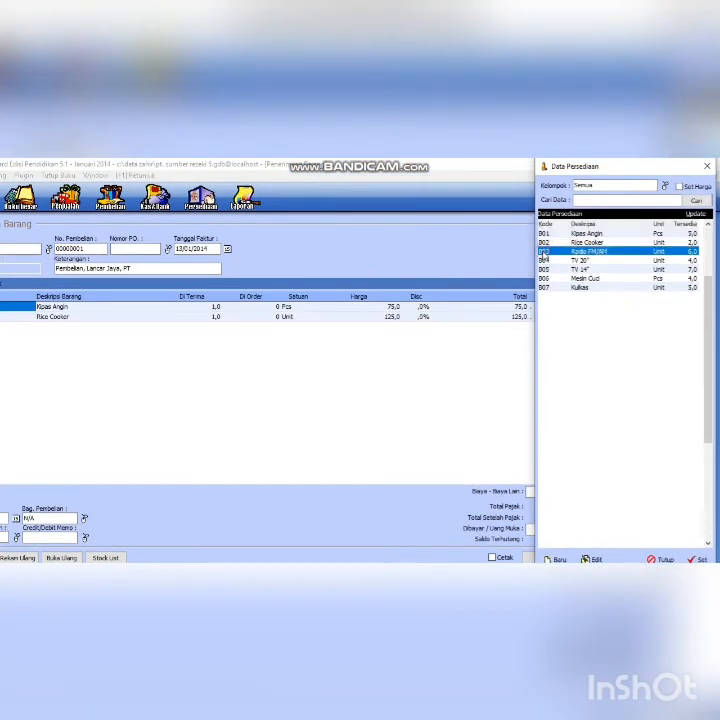
{"action": "left_click", "coordinate": [696, 559]}
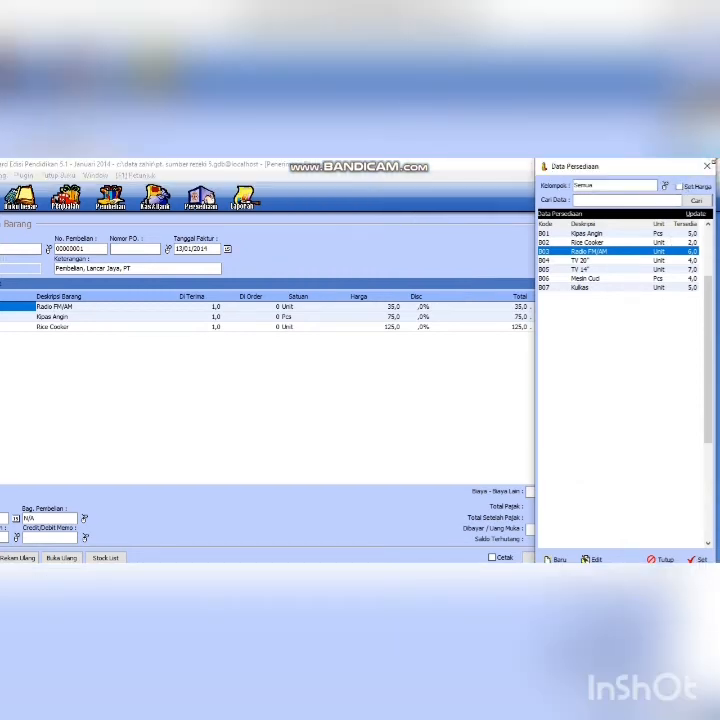
{"action": "left_click", "coordinate": [707, 166]}
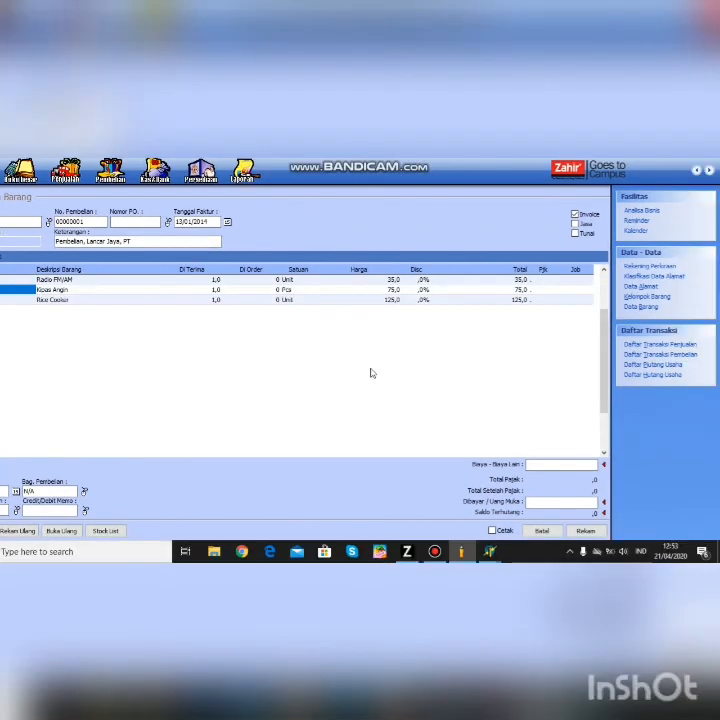
- Set Kipas Angin to 10 received at price 121, and Rice Cooker to 5 at 121
{"action": "left_click", "coordinate": [212, 289]}
{"action": "left_click", "coordinate": [217, 289]}
{"action": "type", "text": "10"}
{"action": "left_click", "coordinate": [440, 289]}
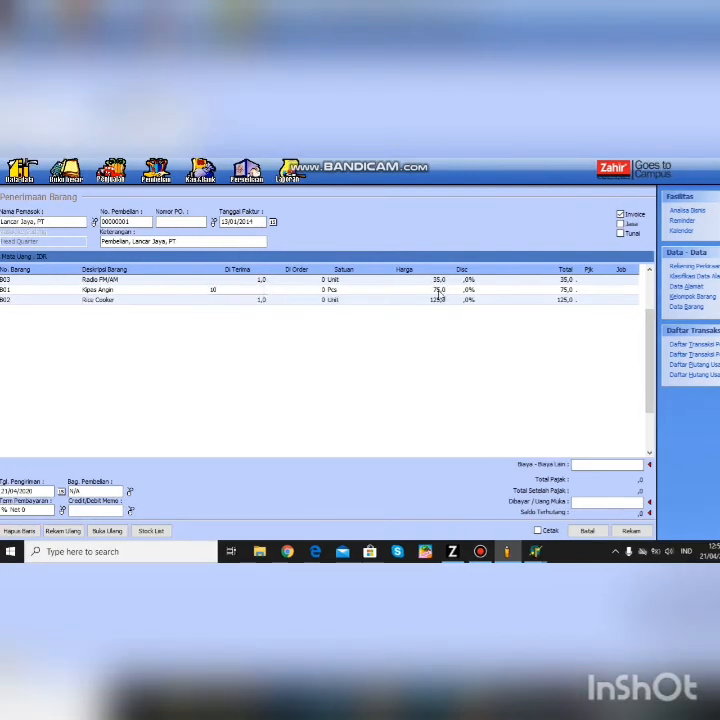
{"action": "type", "text": "121"}
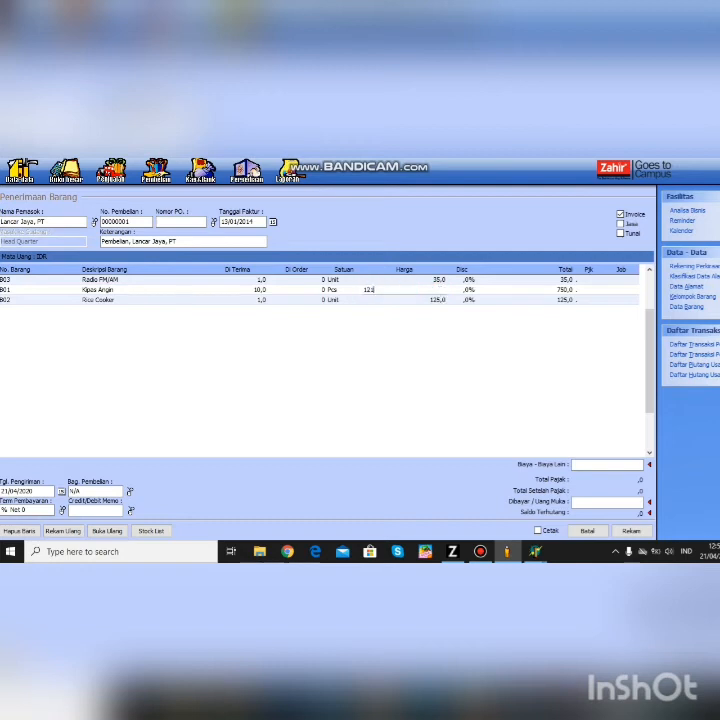
{"action": "left_click", "coordinate": [557, 290]}
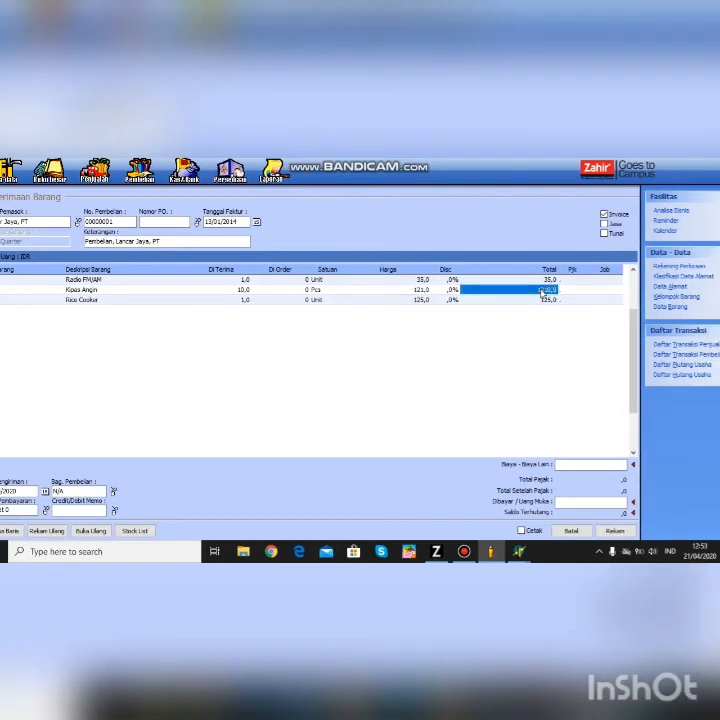
{"action": "left_click", "coordinate": [248, 300]}
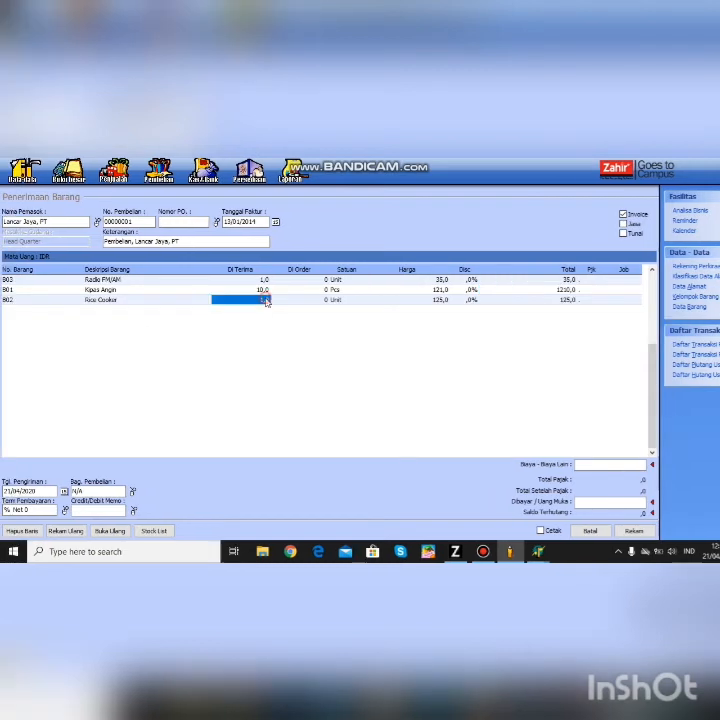
{"action": "type", "text": "5"}
{"action": "left_click", "coordinate": [438, 302]}
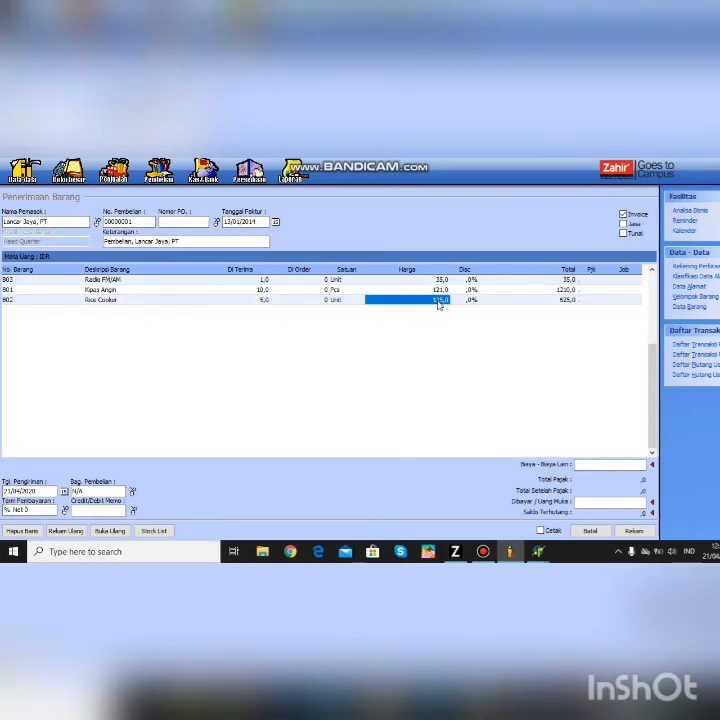
{"action": "type", "text": "121"}
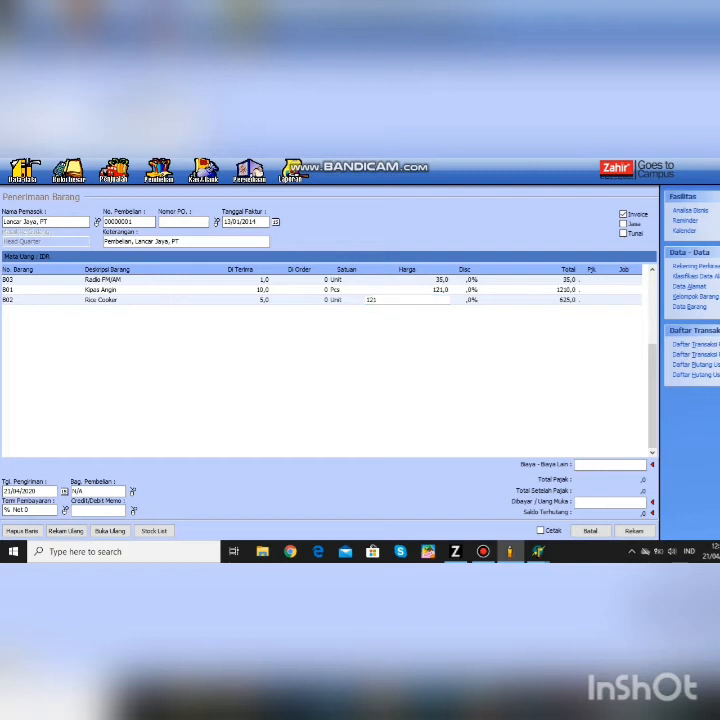
{"action": "left_click", "coordinate": [549, 305]}
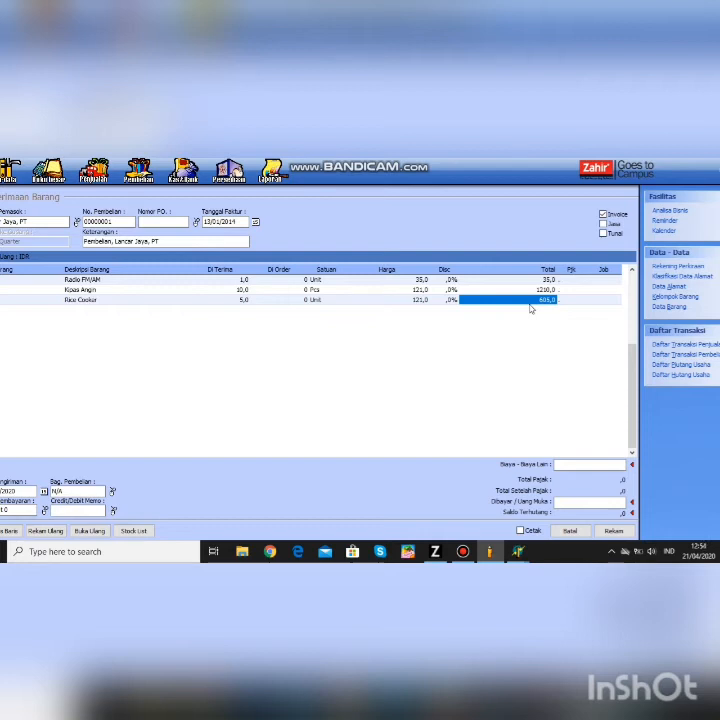
- Correct Rice Cooker to 10 received and Kipas Angin's price to 75; set Radio FM/AM to 5 at 65
{"action": "left_click", "coordinate": [243, 302]}
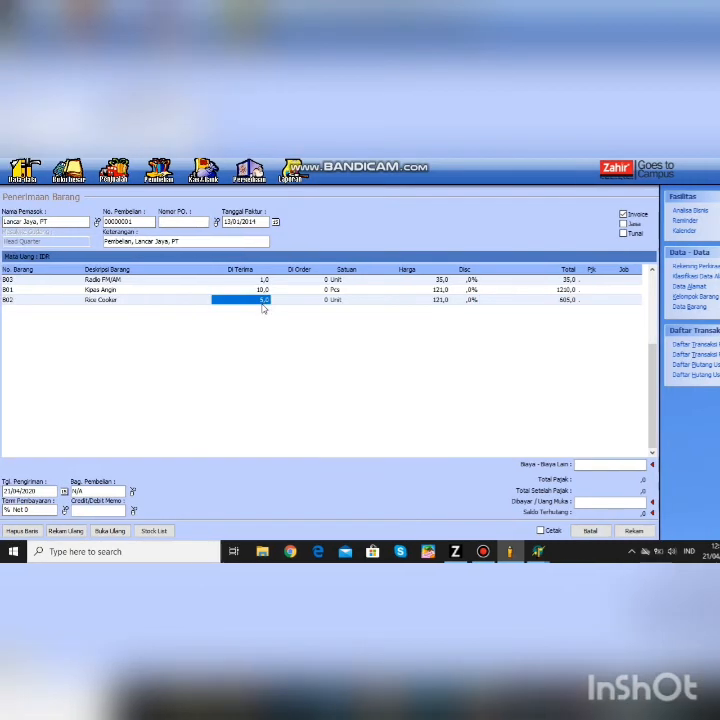
{"action": "type", "text": "10"}
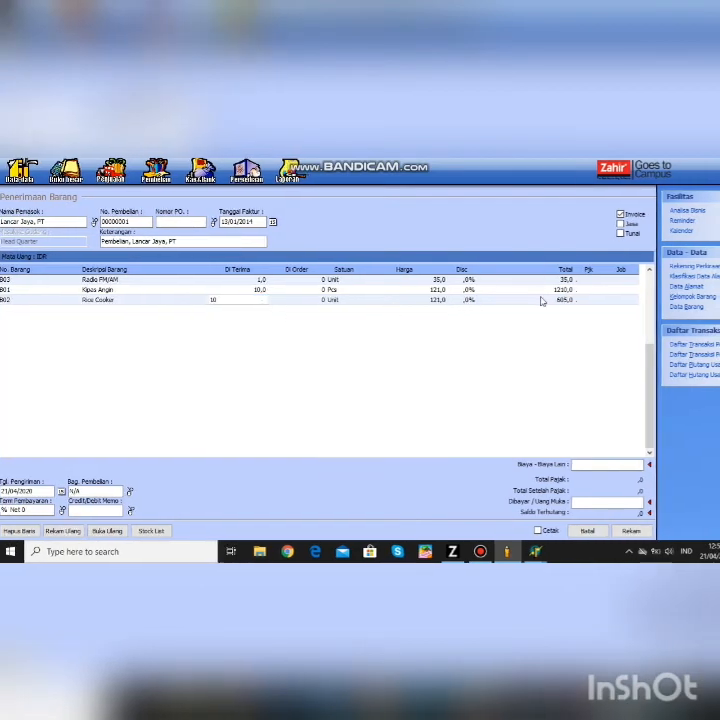
{"action": "left_click", "coordinate": [543, 299]}
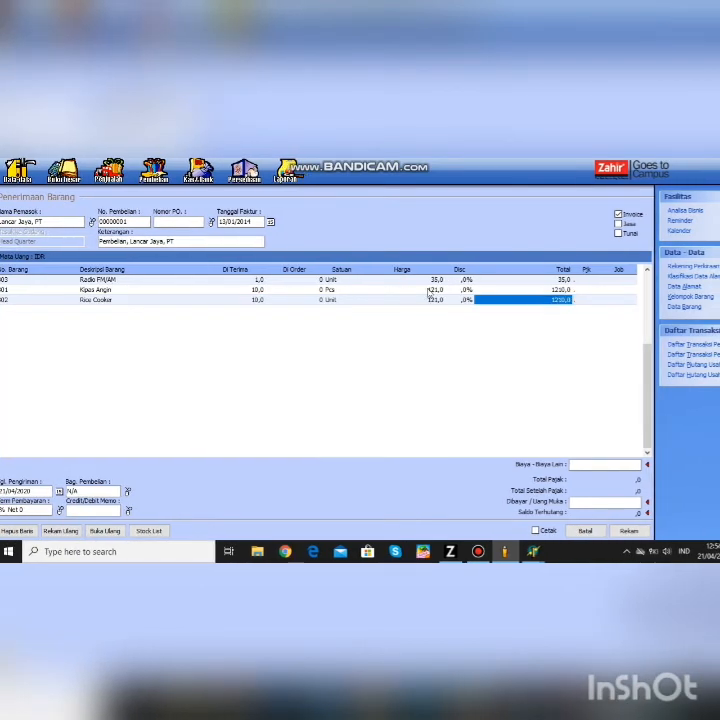
{"action": "left_click", "coordinate": [430, 290]}
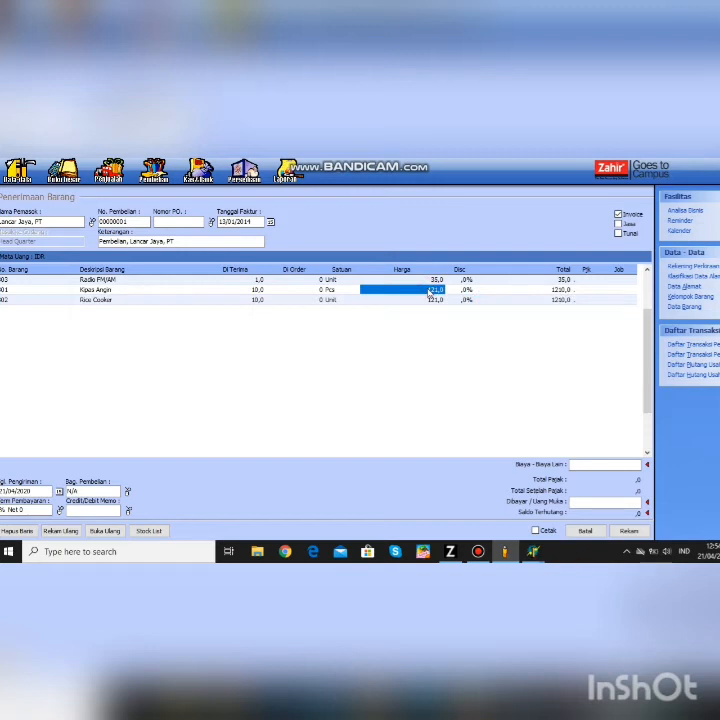
{"action": "type", "text": "75"}
{"action": "left_click", "coordinate": [472, 281]}
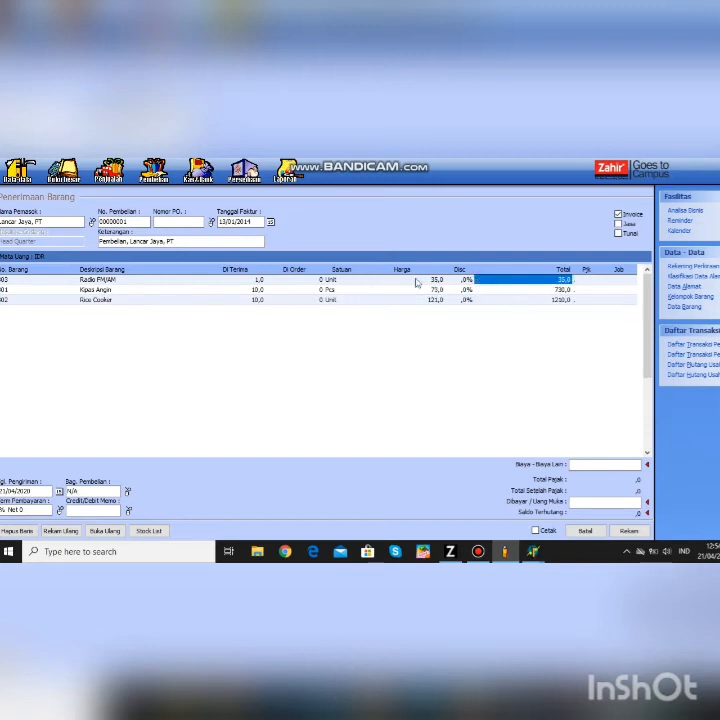
{"action": "left_click", "coordinate": [259, 281]}
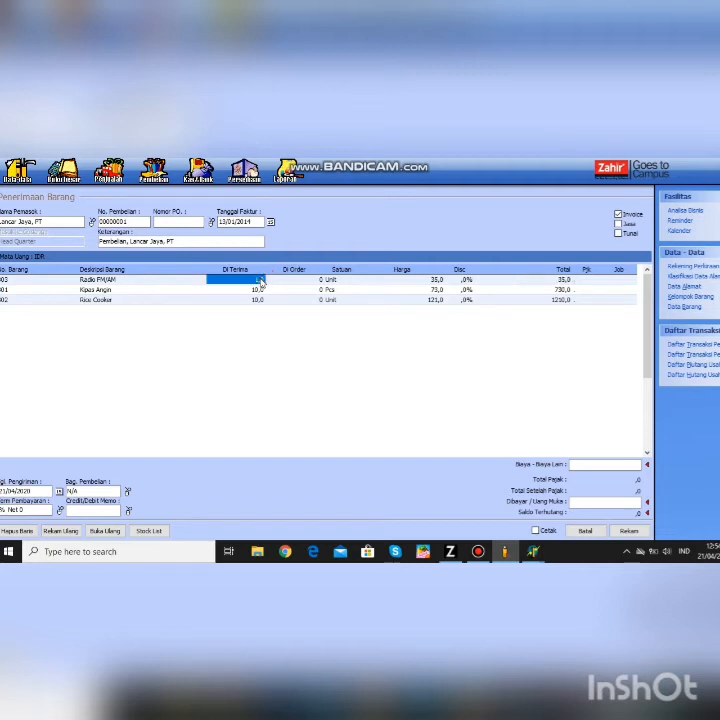
{"action": "type", "text": "5"}
{"action": "left_click", "coordinate": [440, 281]}
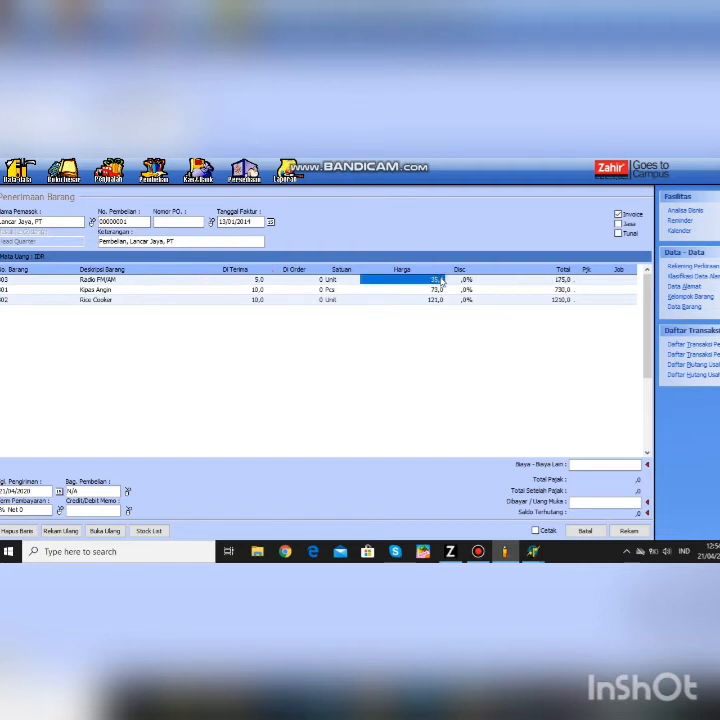
{"action": "key", "text": "BackSpace"}
{"action": "type", "text": "65"}
{"action": "left_click", "coordinate": [479, 281]}
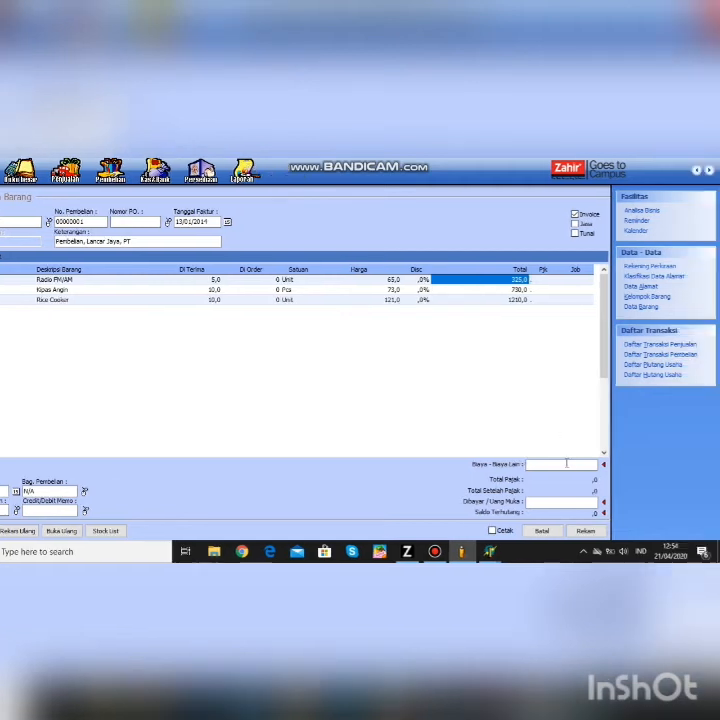
- Enter 100 in Biaya-Biaya Lain and save the goods receipt
{"action": "left_click", "coordinate": [611, 466]}
{"action": "type", "text": "100"}
{"action": "left_click", "coordinate": [588, 530]}
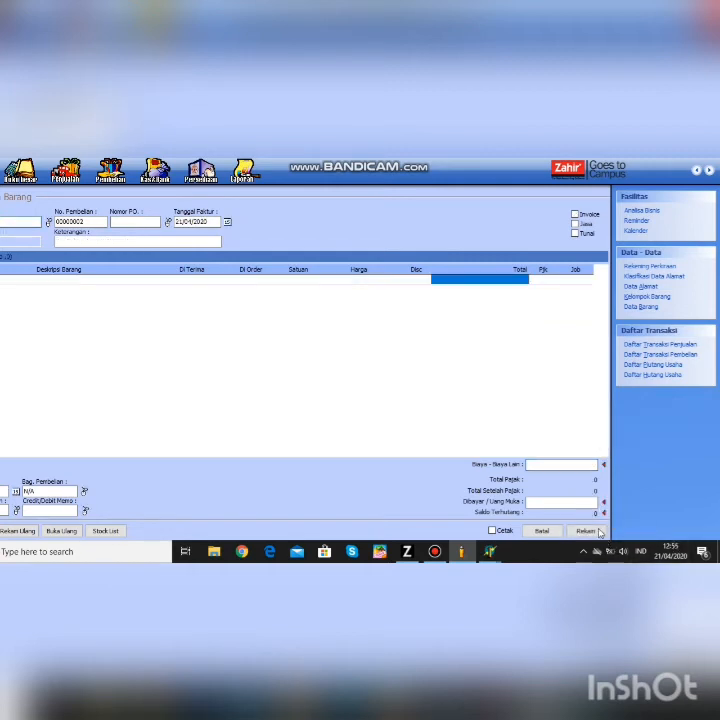
- Close the purchase form and start a Kas Keluar cash payment from the Kas & Bank section
{"action": "left_click", "coordinate": [537, 531]}
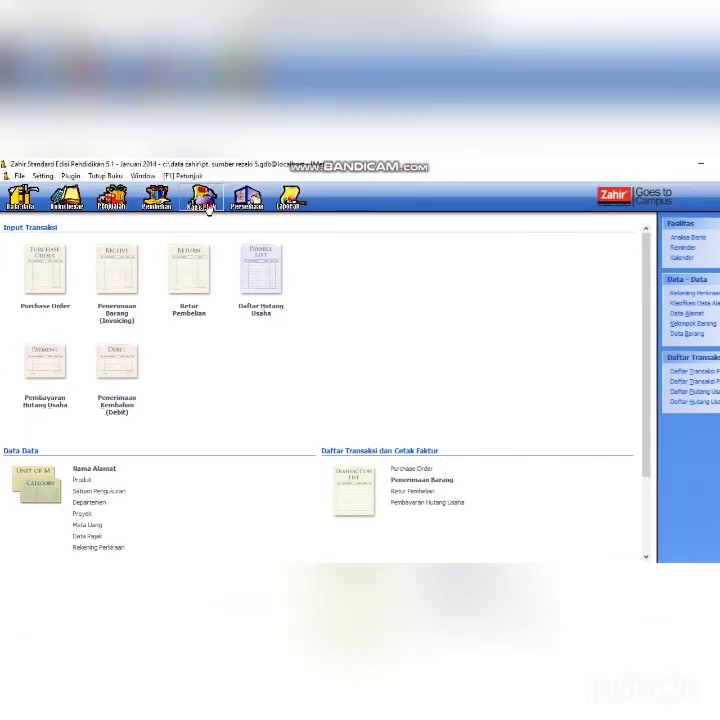
{"action": "left_click", "coordinate": [208, 207]}
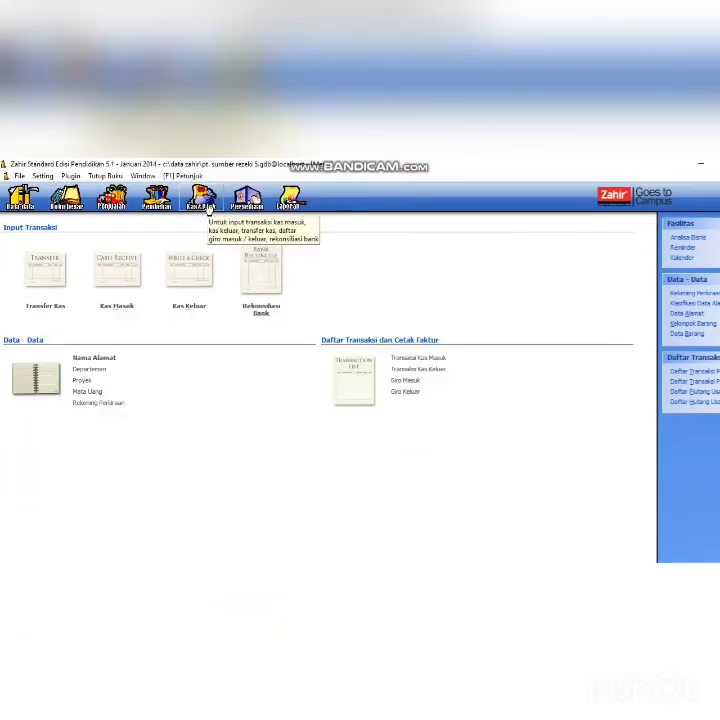
{"action": "left_click", "coordinate": [191, 298]}
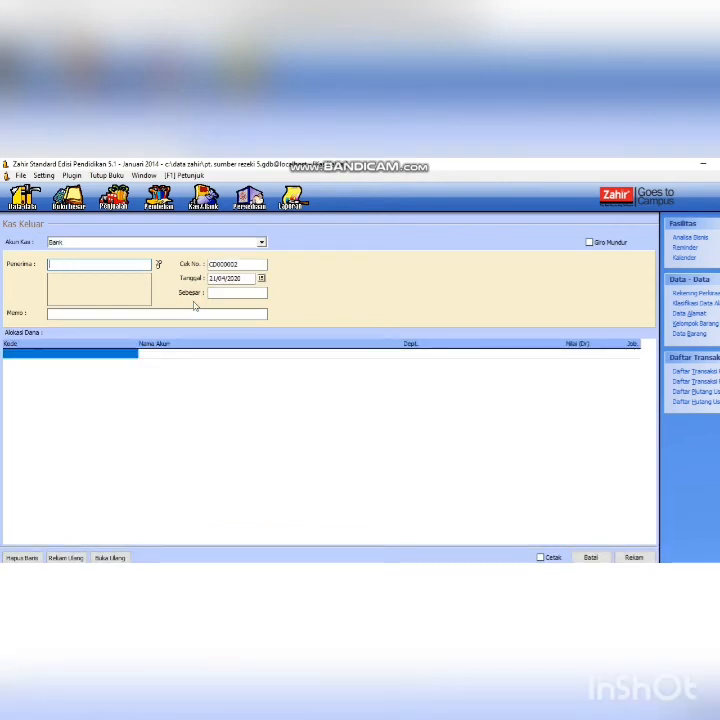
- Pay from the Kas account and start a new payee contact with ID V-006
{"action": "left_click", "coordinate": [241, 243]}
{"action": "left_click", "coordinate": [202, 252]}
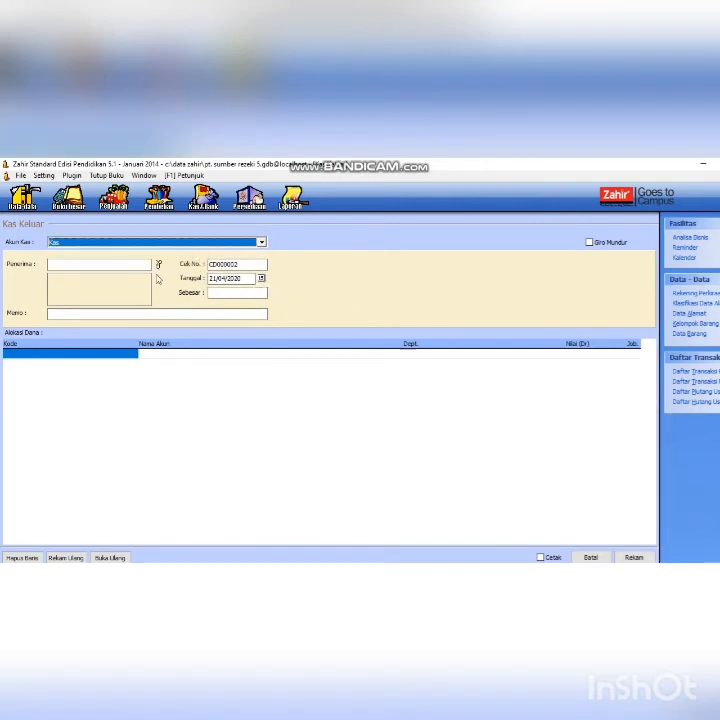
{"action": "left_click", "coordinate": [158, 264]}
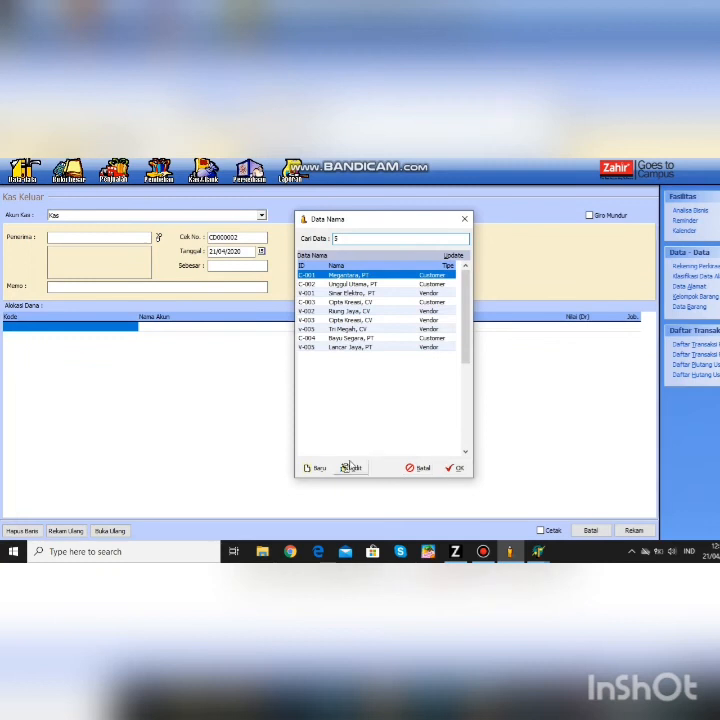
{"action": "left_click", "coordinate": [316, 468]}
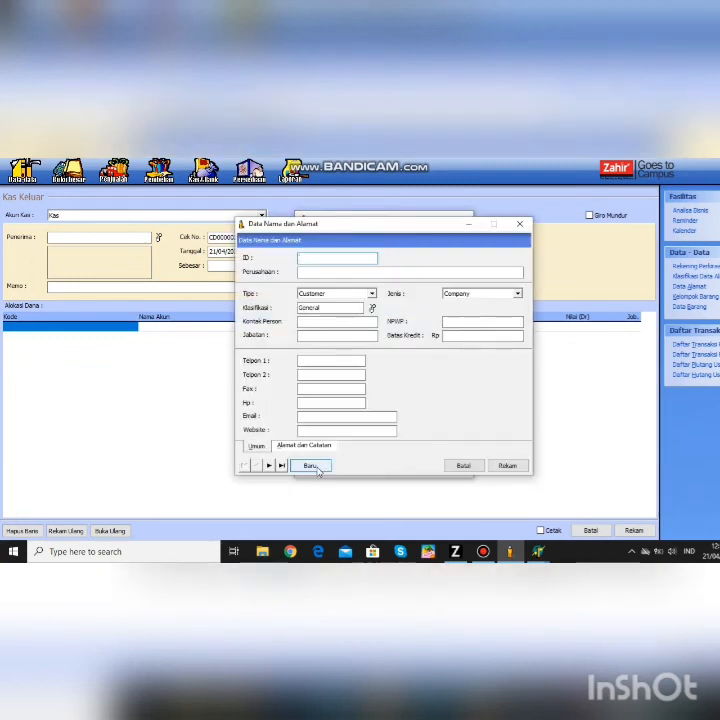
{"action": "type", "text": "M"}
{"action": "key", "text": "BackSpace"}
{"action": "type", "text": "V"}
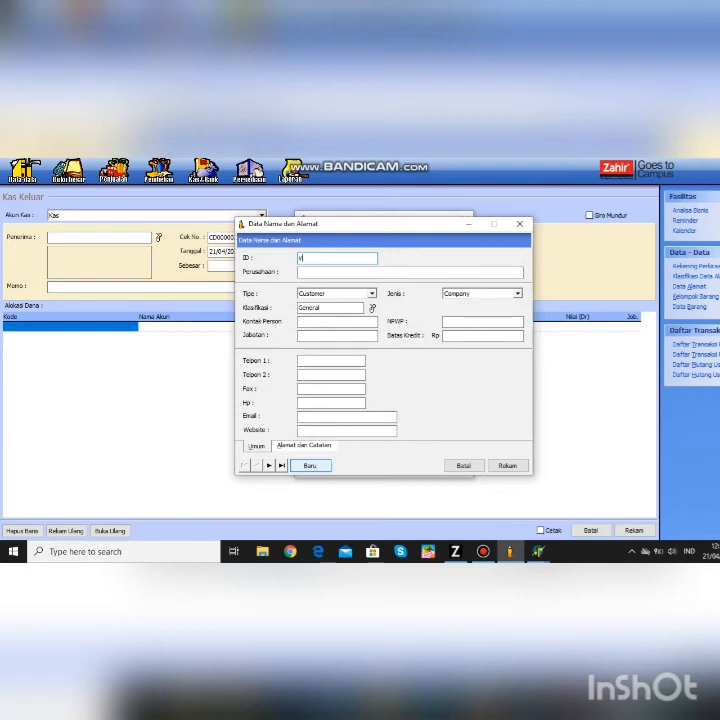
{"action": "type", "text": "-006"}
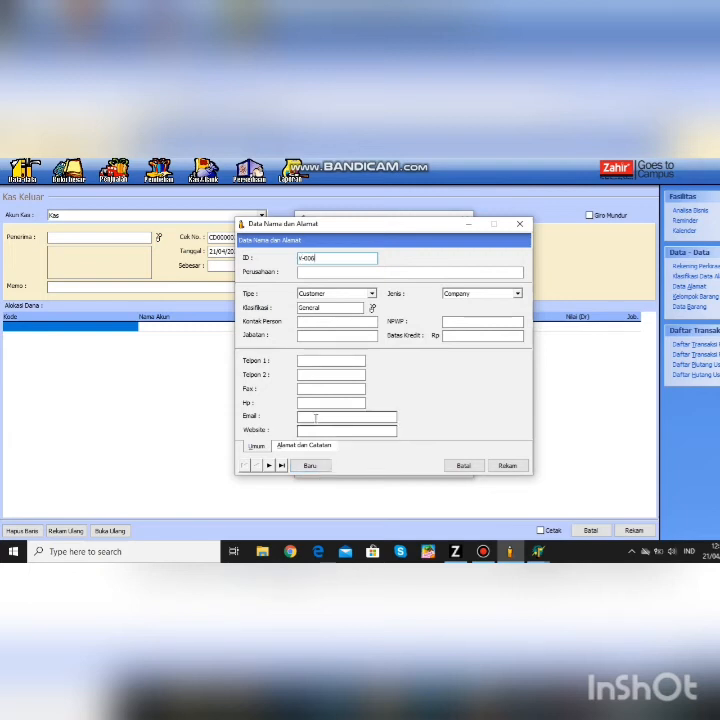
- Enter the cleaning and security head as company, make the contact a Vendor, save, and select it
{"action": "key", "text": "Tab"}
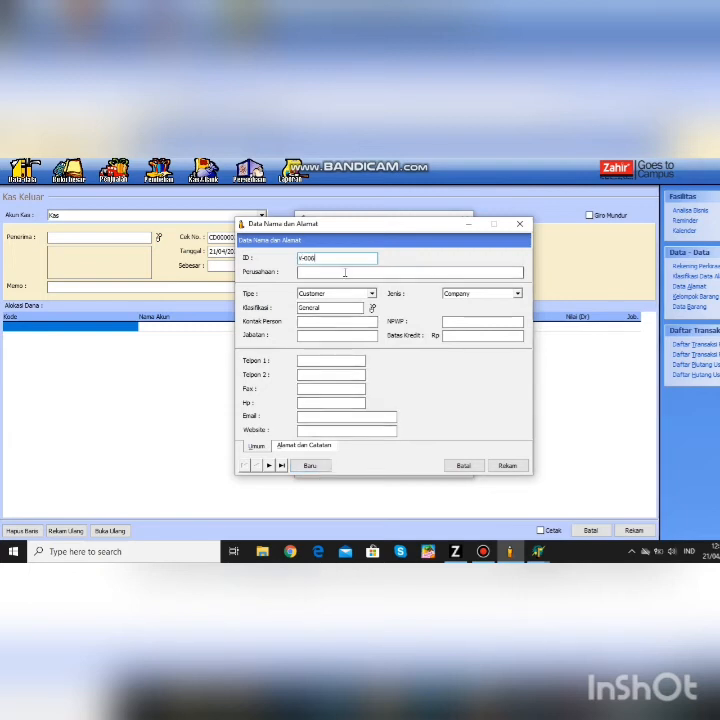
{"action": "type", "text": "VE"}
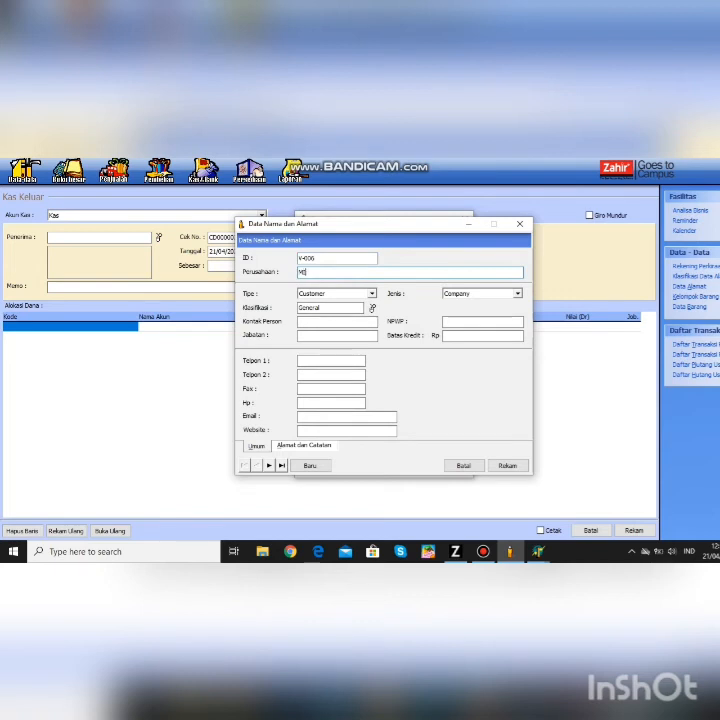
{"action": "type", "text": "LA (KETUA KED"}
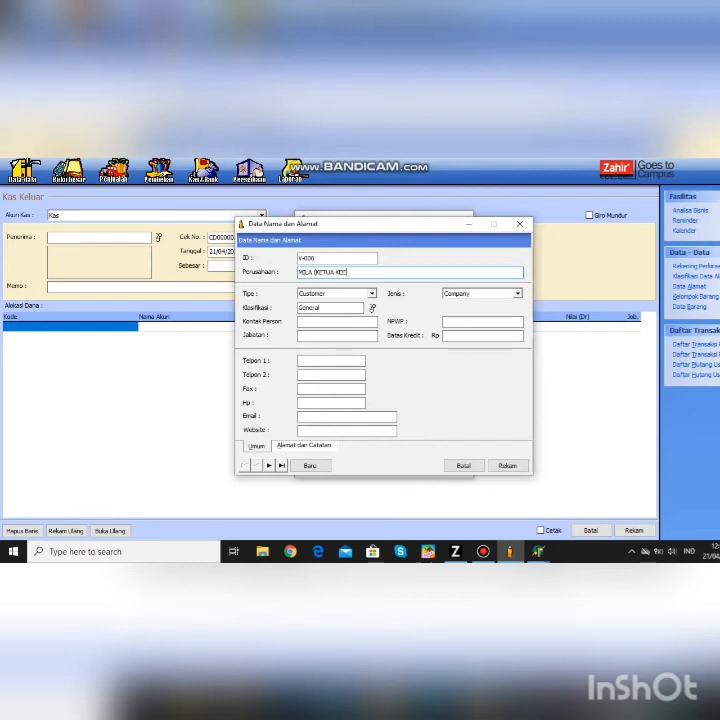
{"action": "type", "text": ")RSIHAN DAN"}
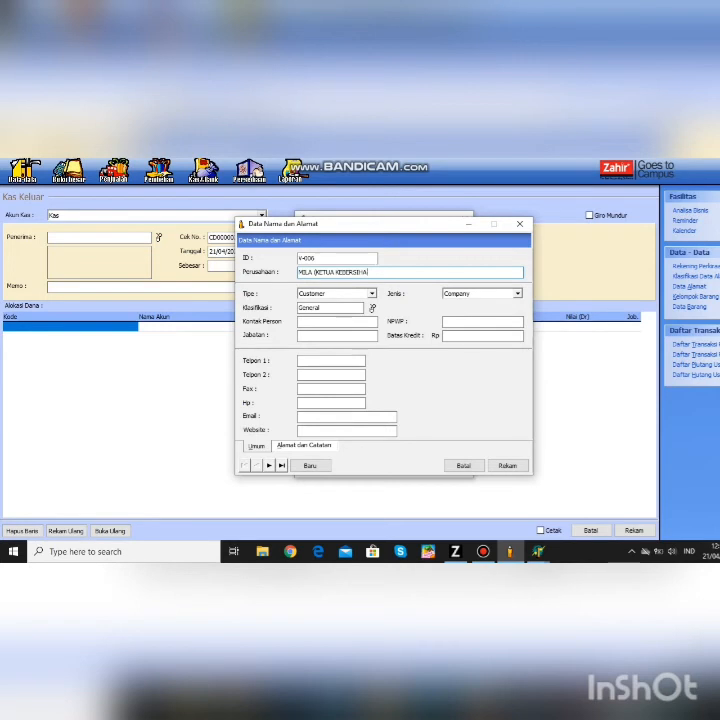
{"action": "type", "text": " KEAMANAN"}
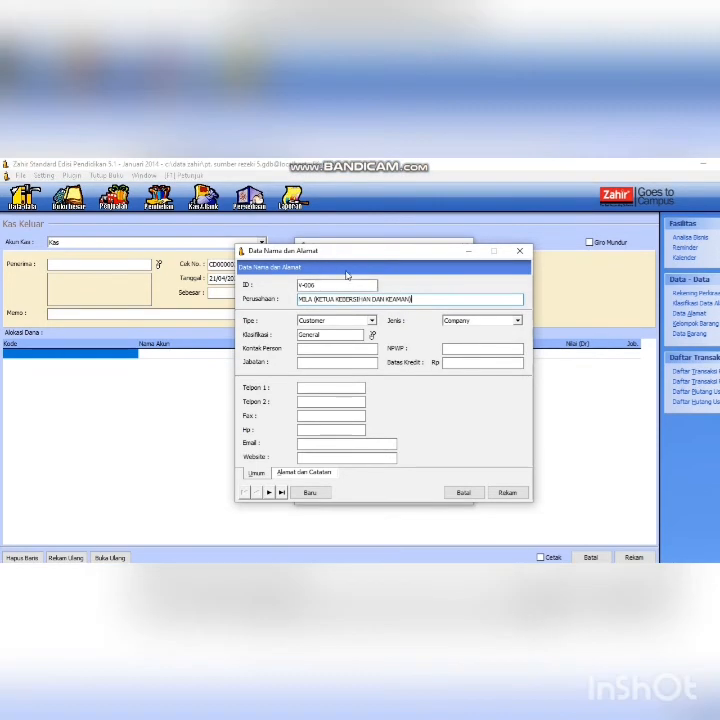
{"action": "left_click", "coordinate": [345, 293]}
{"action": "left_click", "coordinate": [343, 338]}
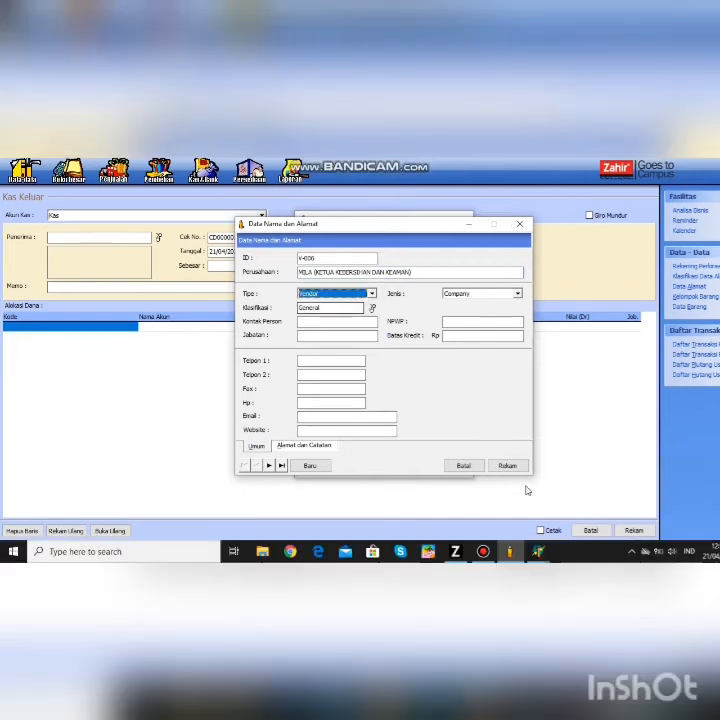
{"action": "left_click", "coordinate": [507, 492]}
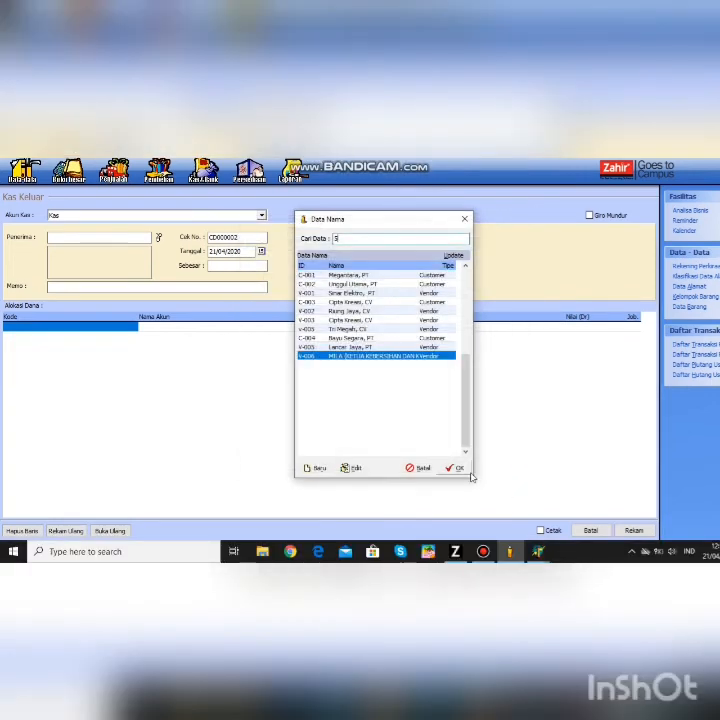
{"action": "left_click", "coordinate": [457, 467]}
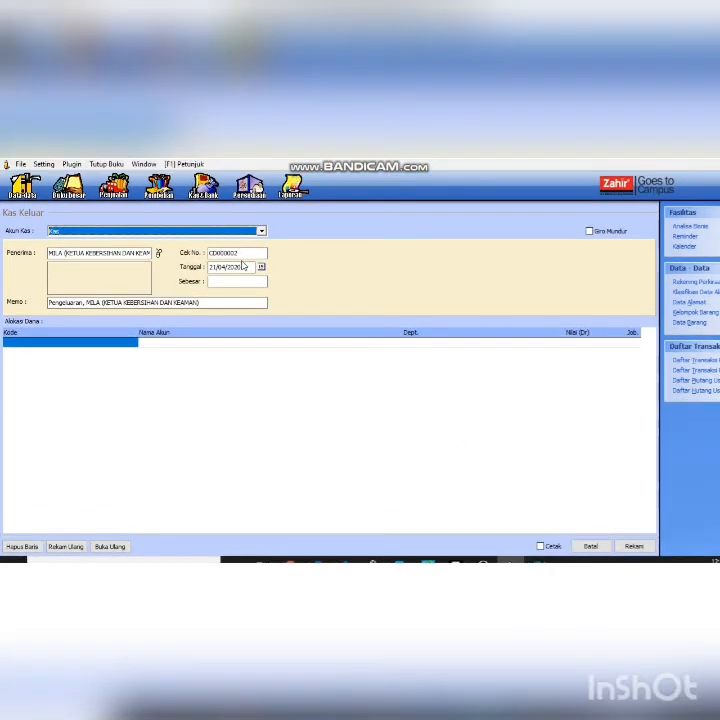
- Date the cash-out voucher 15/01/2014
{"action": "left_click", "coordinate": [242, 269]}
{"action": "type", "text": "15"}
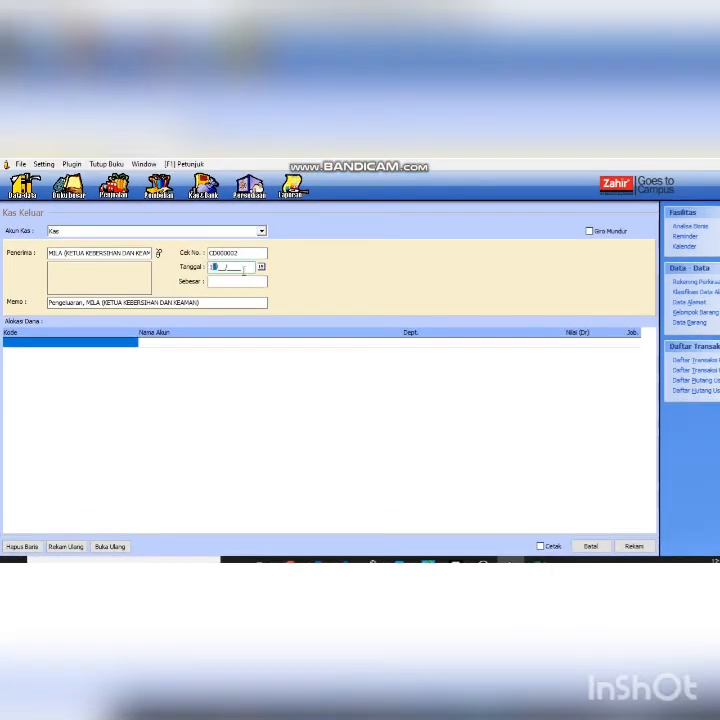
{"action": "type", "text": "1"}
{"action": "type", "text": "00"}
{"action": "key", "text": "BackSpace"}
{"action": "type", "text": "2014"}
- Create a new Biaya Operasional account named 'Kebersihan & keamanan' from the voucher line
{"action": "double_click", "coordinate": [56, 346]}
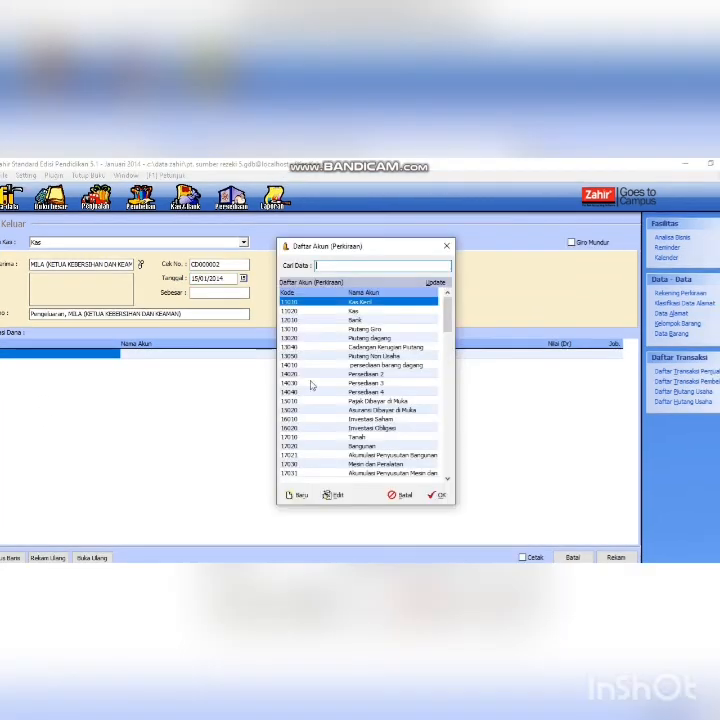
{"action": "left_click", "coordinate": [300, 470]}
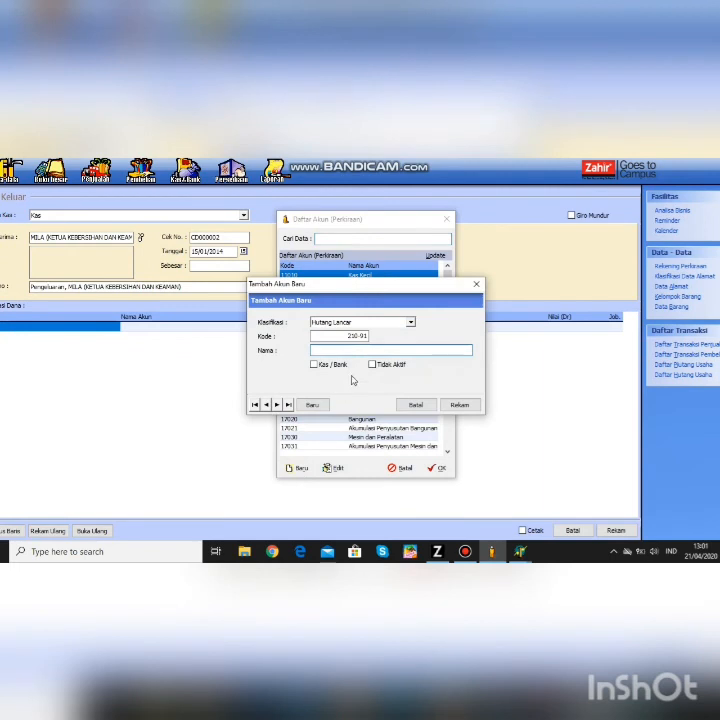
{"action": "left_click", "coordinate": [410, 323]}
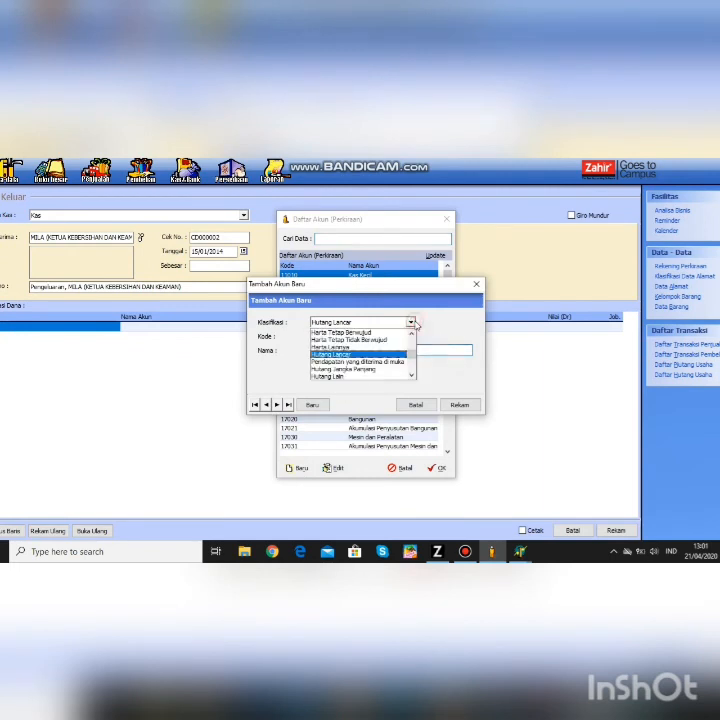
{"action": "left_click", "coordinate": [410, 376]}
{"action": "left_click", "coordinate": [410, 376]}
{"action": "left_click", "coordinate": [410, 376]}
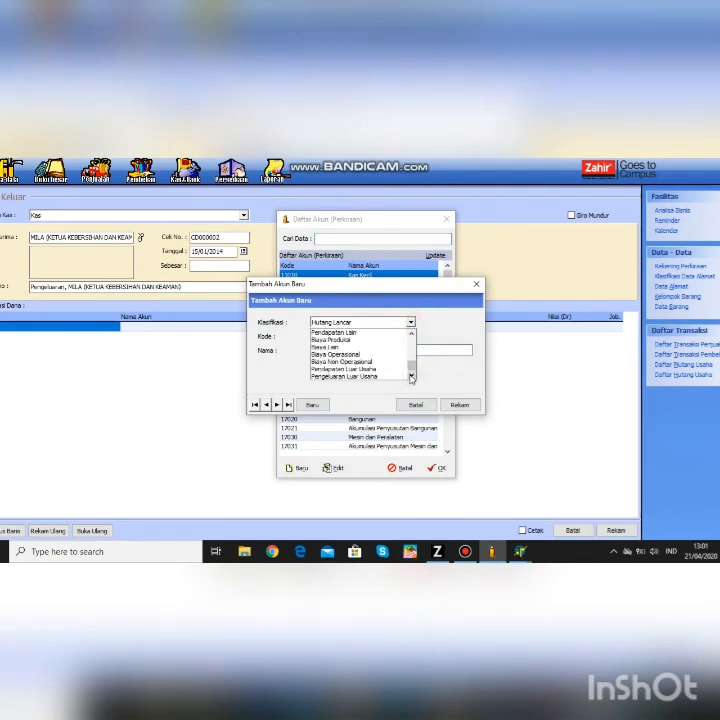
{"action": "left_click", "coordinate": [356, 354]}
{"action": "left_click", "coordinate": [358, 350]}
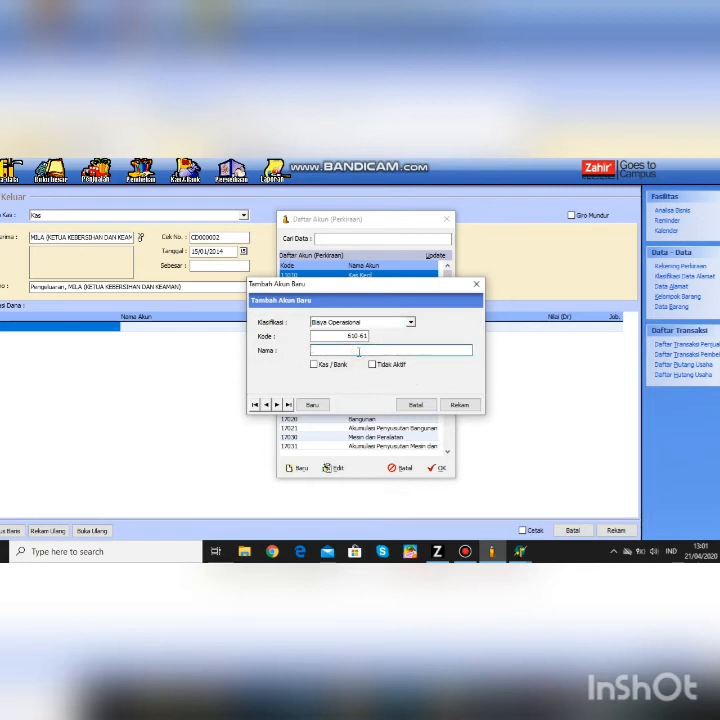
{"action": "type", "text": "Kebersihan & keamanan"}
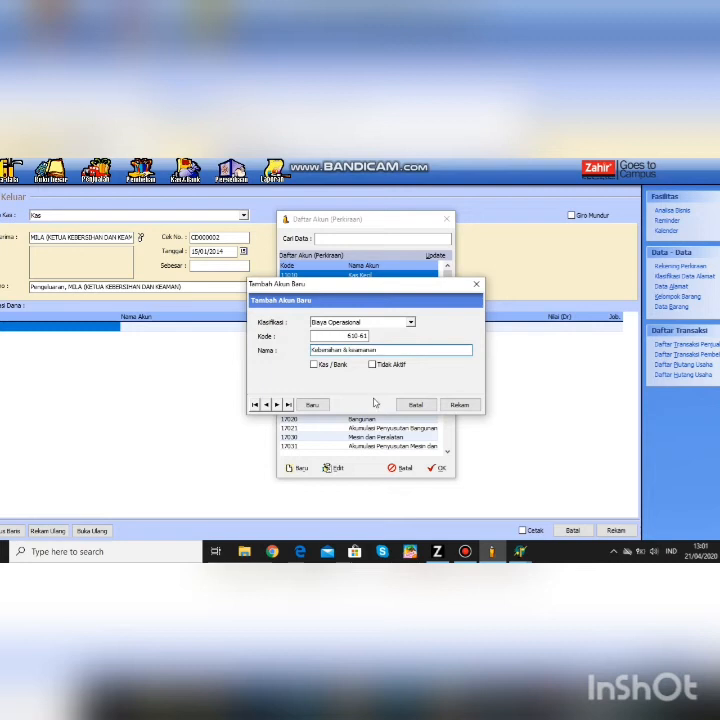
{"action": "left_click", "coordinate": [456, 405]}
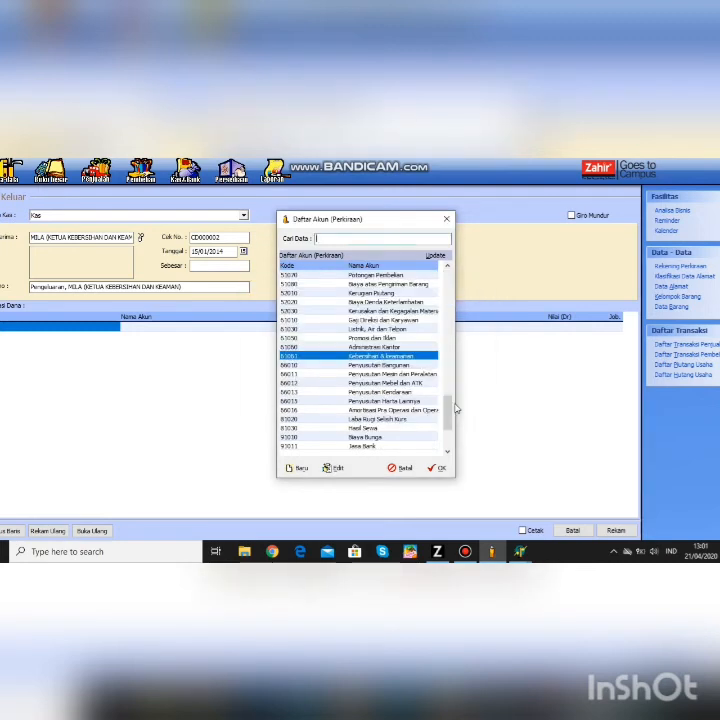
- Put Kebersihan & keamanan on the voucher line with a Rp 51 debit
{"action": "left_click", "coordinate": [438, 467]}
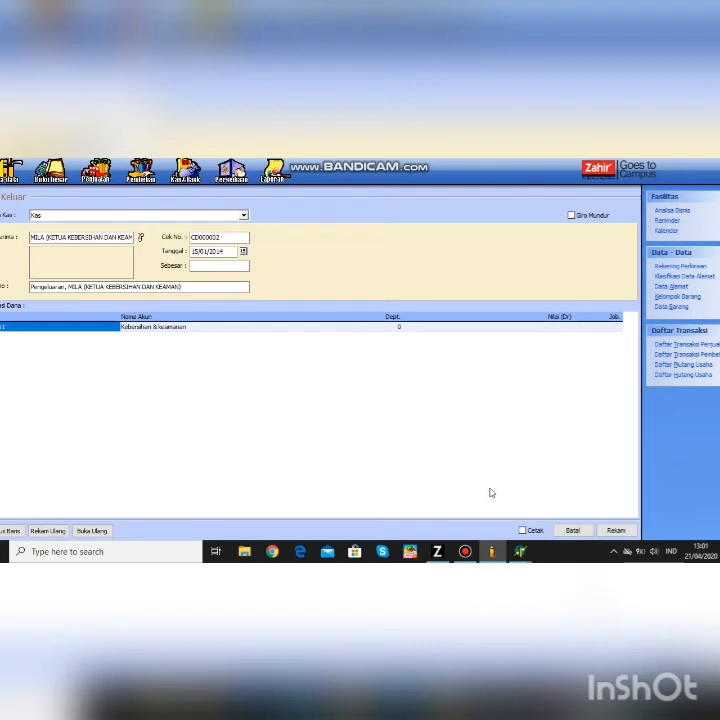
{"action": "left_click", "coordinate": [539, 327]}
{"action": "type", "text": "5"}
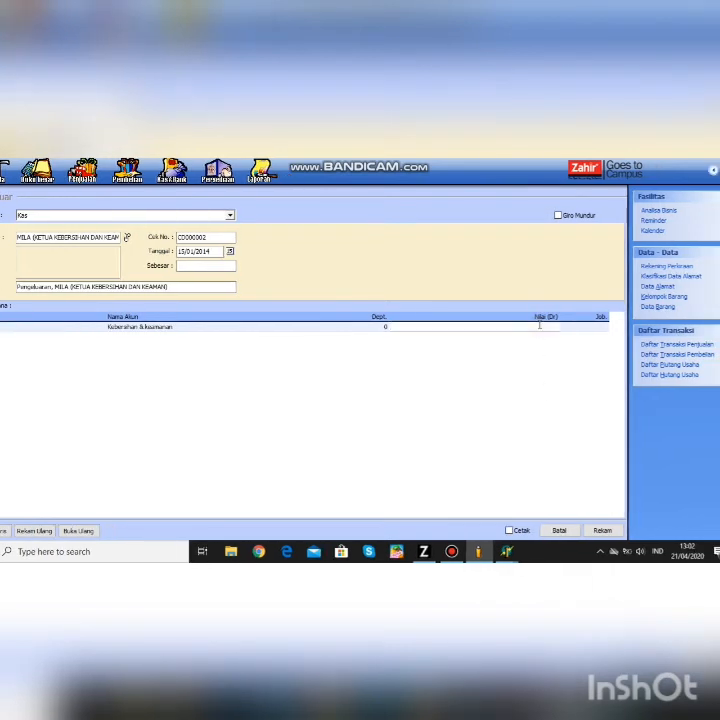
{"action": "type", "text": "1"}
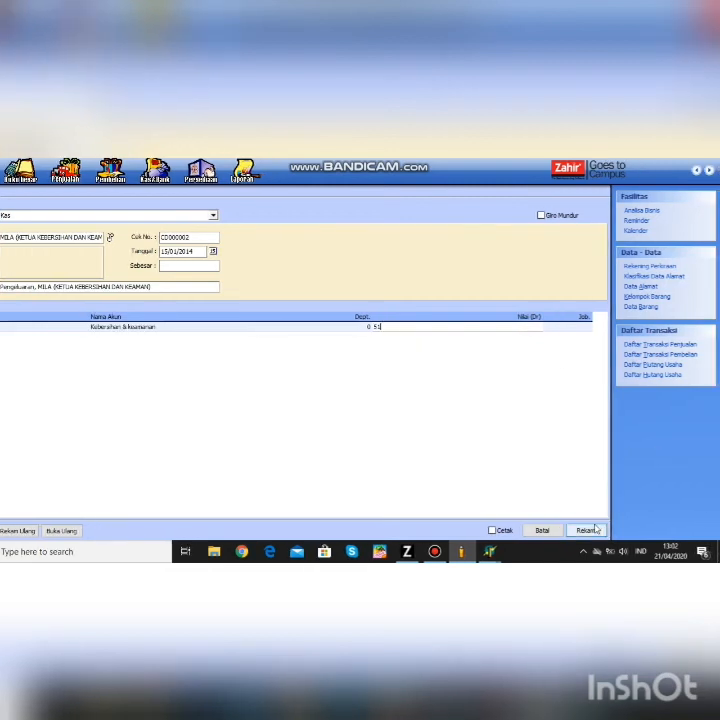
- Save the Rp 51 cash-out voucher after dismissing the zero-amount warning, then close the form
{"action": "left_click", "coordinate": [610, 532]}
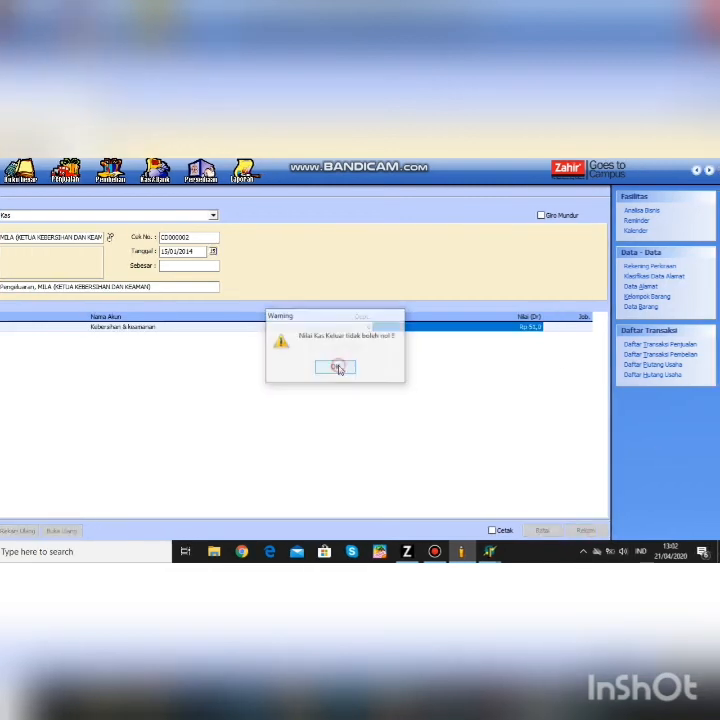
{"action": "left_click", "coordinate": [335, 367]}
{"action": "left_click", "coordinate": [218, 293]}
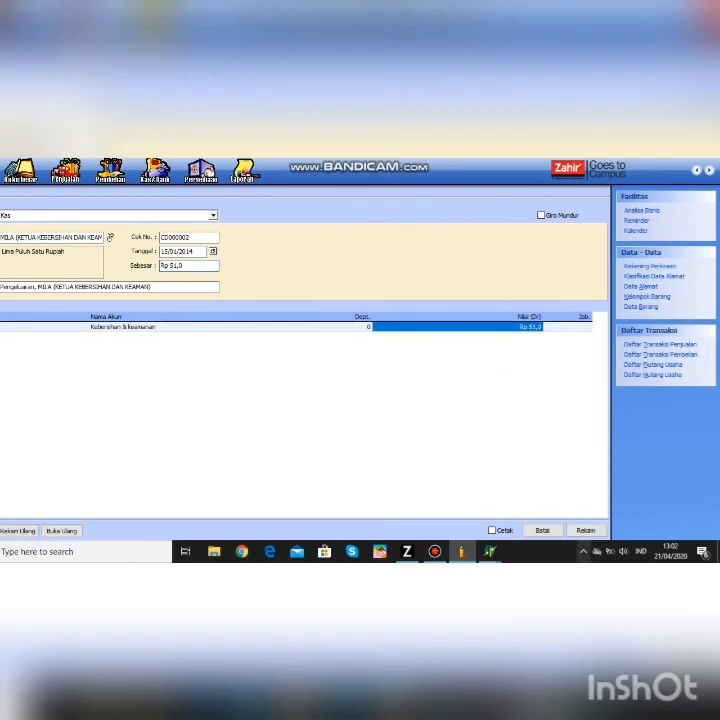
{"action": "left_click", "coordinate": [599, 556]}
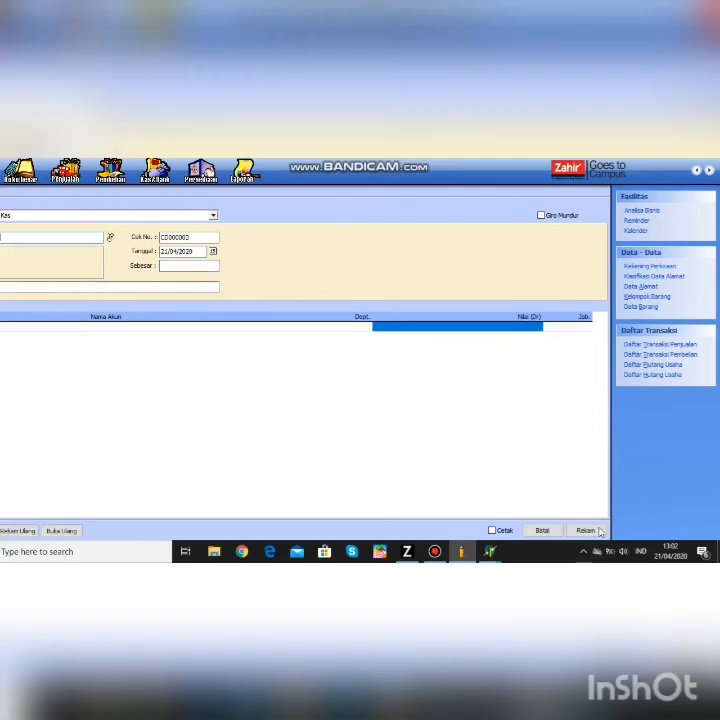
{"action": "left_click", "coordinate": [553, 533]}
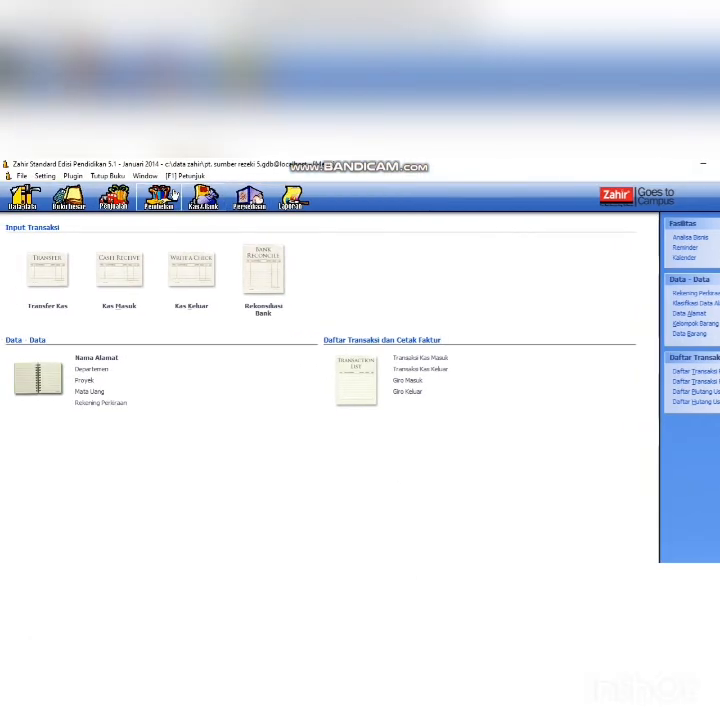
- Start a Pembayaran Hutang Usaha form from Pembelian and bring up the supplier debt list
{"action": "left_click", "coordinate": [172, 196]}
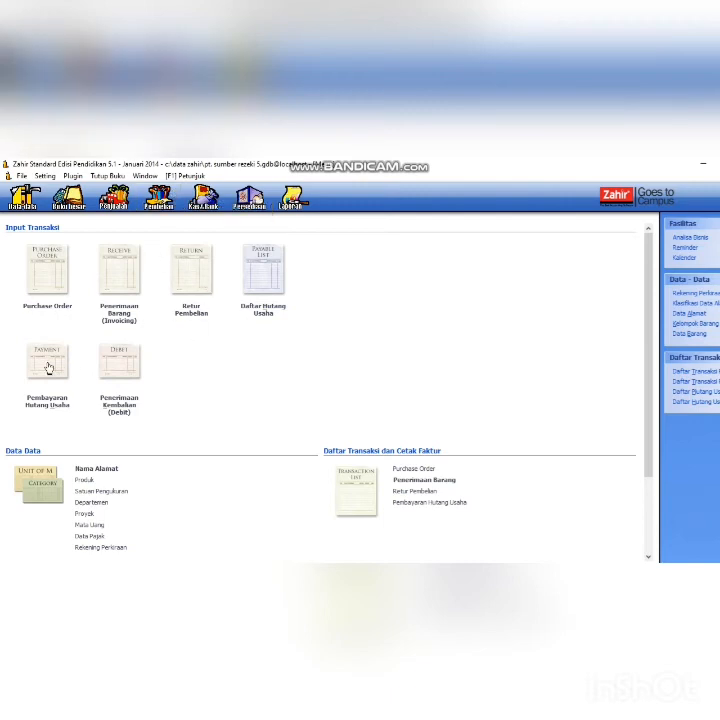
{"action": "left_click", "coordinate": [56, 397]}
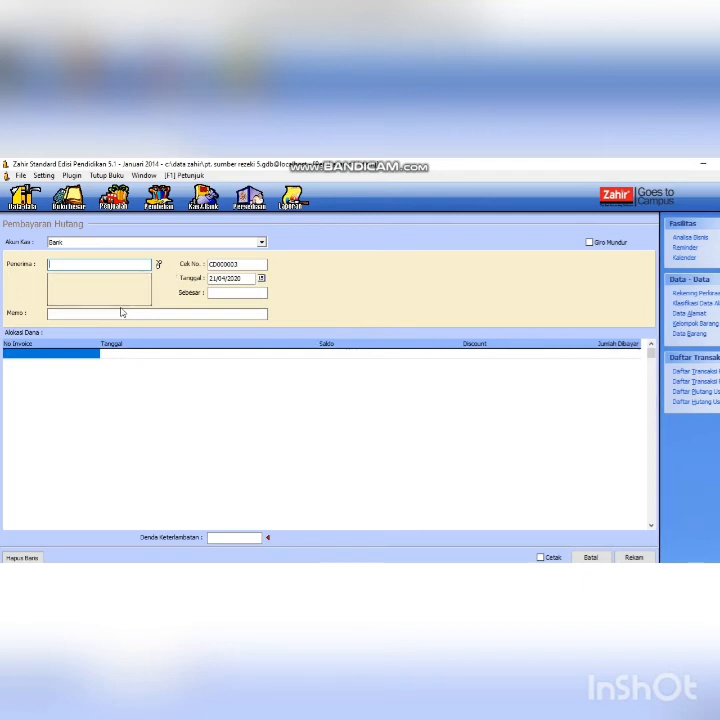
{"action": "left_click", "coordinate": [157, 265]}
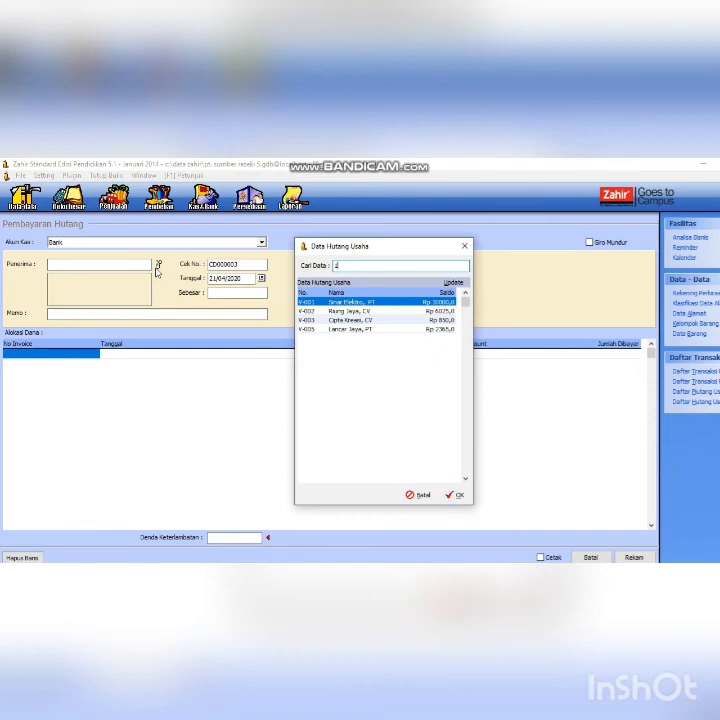
- Pay supplier Raung Jaya, CV and date the payment 17/01/2014
{"action": "left_click", "coordinate": [335, 311]}
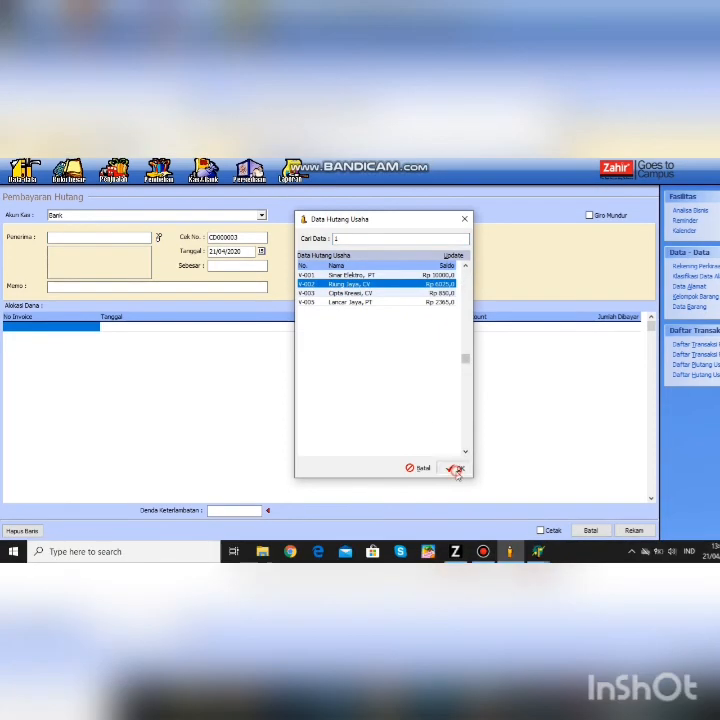
{"action": "left_click", "coordinate": [456, 495]}
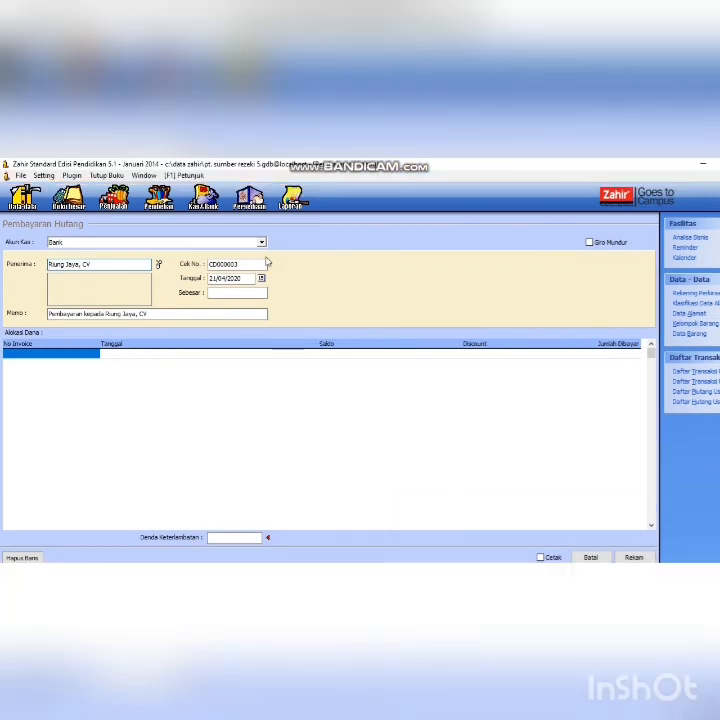
{"action": "left_click", "coordinate": [247, 252]}
{"action": "key", "text": "BackSpace"}
{"action": "key", "text": "BackSpace"}
{"action": "key", "text": "BackSpace"}
{"action": "key", "text": "BackSpace"}
{"action": "key", "text": "BackSpace"}
{"action": "key", "text": "BackSpace"}
{"action": "key", "text": "BackSpace"}
{"action": "key", "text": "BackSpace"}
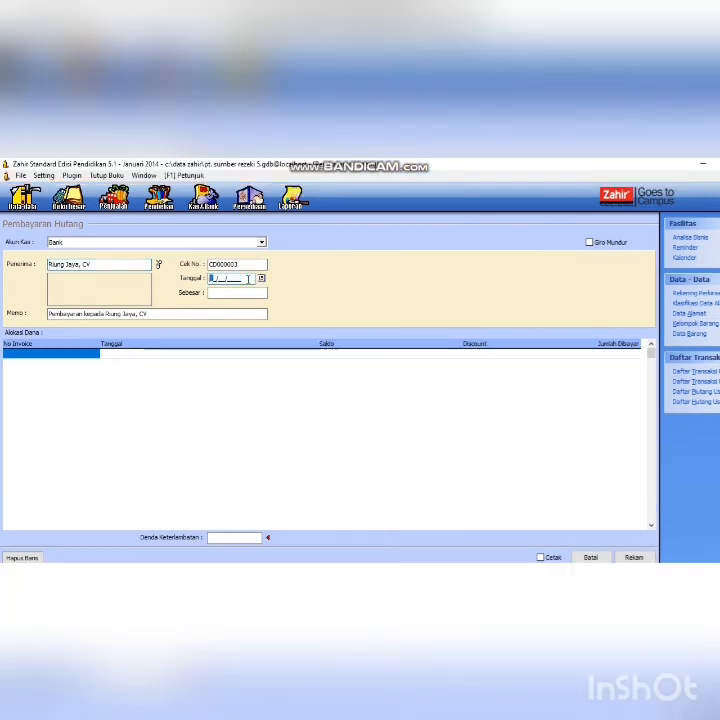
{"action": "type", "text": "17/01/2014"}
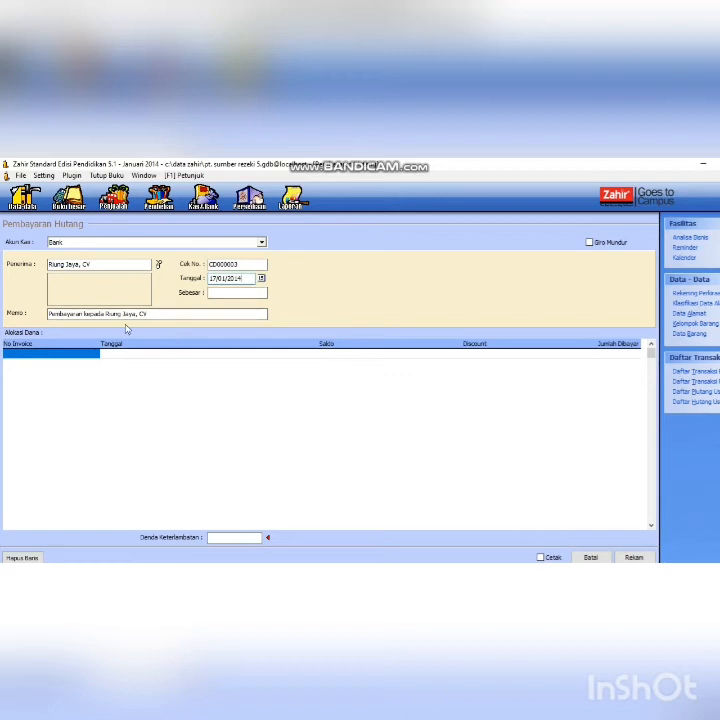
- Add invoice INV-02 to the payment with a Rp 275 discount
{"action": "double_click", "coordinate": [91, 357]}
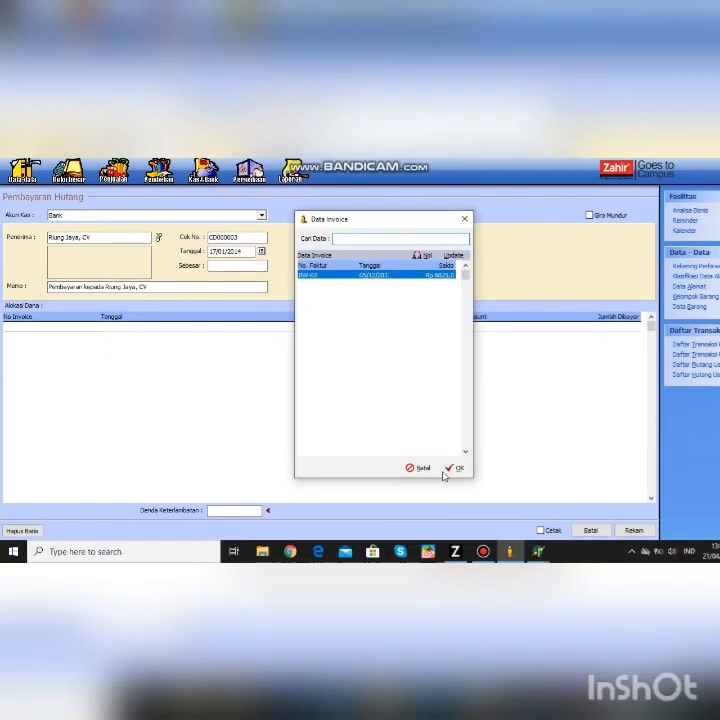
{"action": "left_click", "coordinate": [455, 484]}
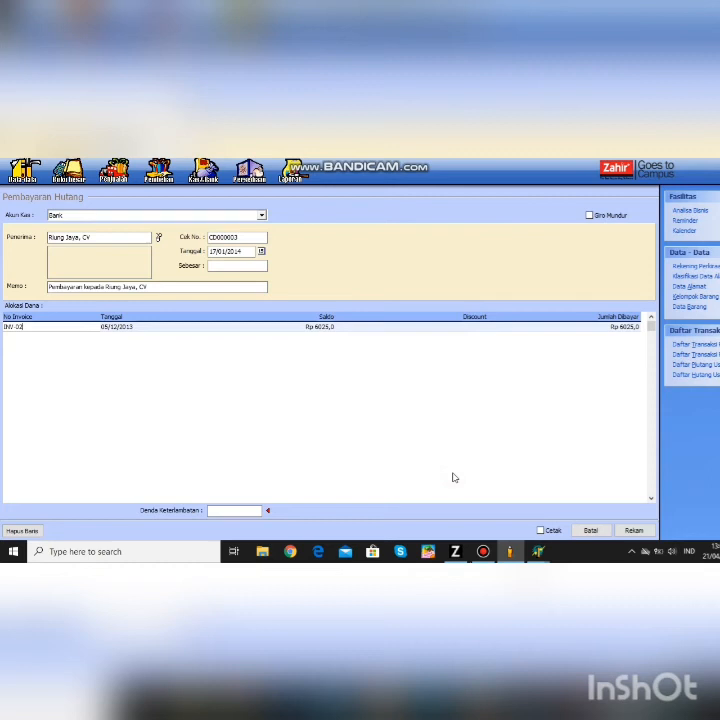
{"action": "left_click", "coordinate": [490, 332]}
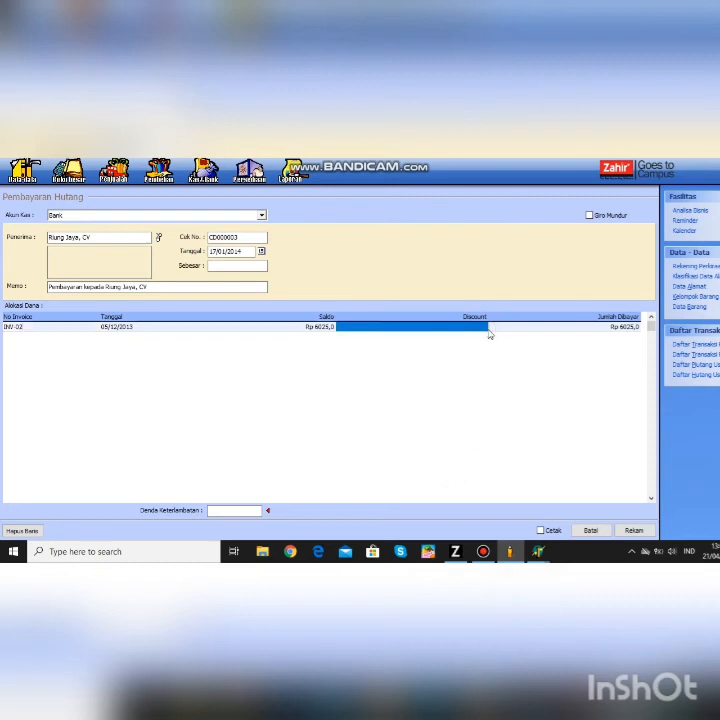
{"action": "left_click", "coordinate": [489, 328]}
{"action": "type", "text": "275"}
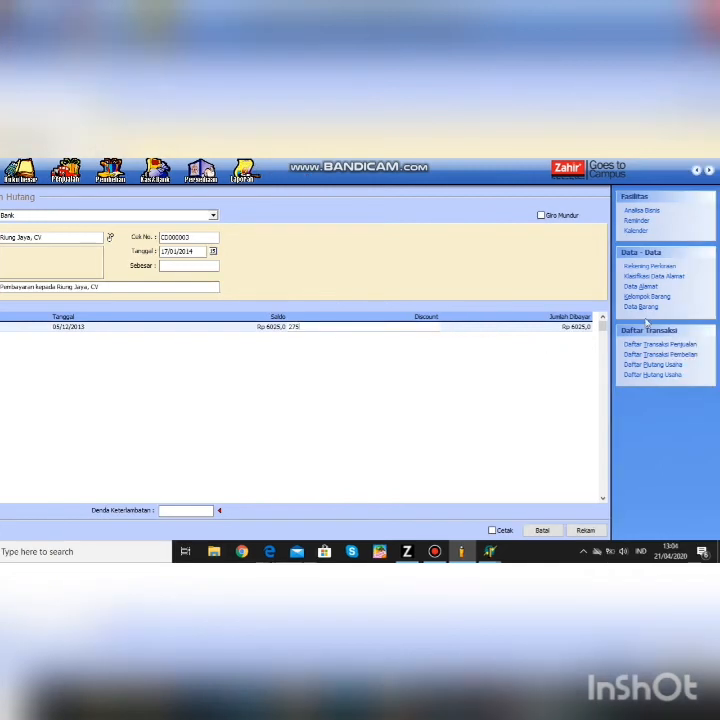
{"action": "left_click", "coordinate": [599, 328]}
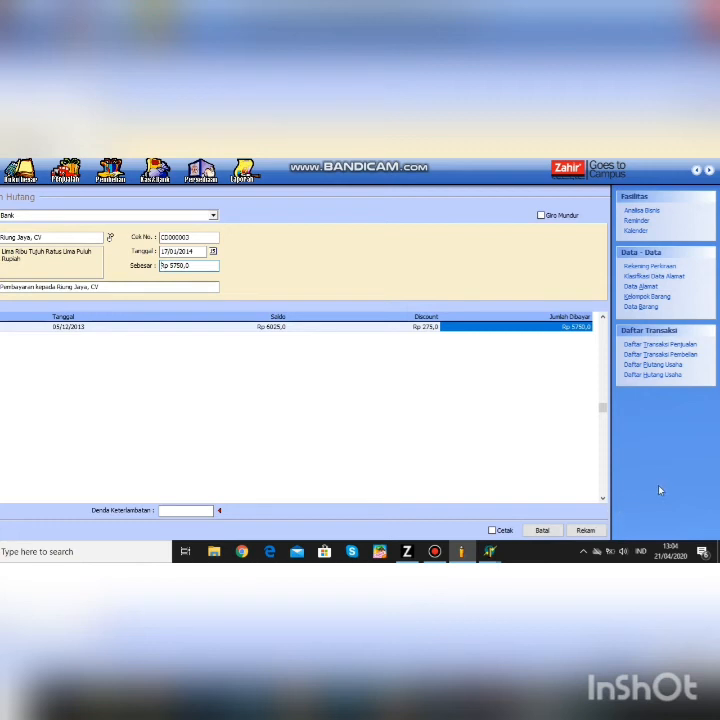
- Set the amount paid to 1250, save the debt payment, and close the form
{"action": "left_click", "coordinate": [551, 325]}
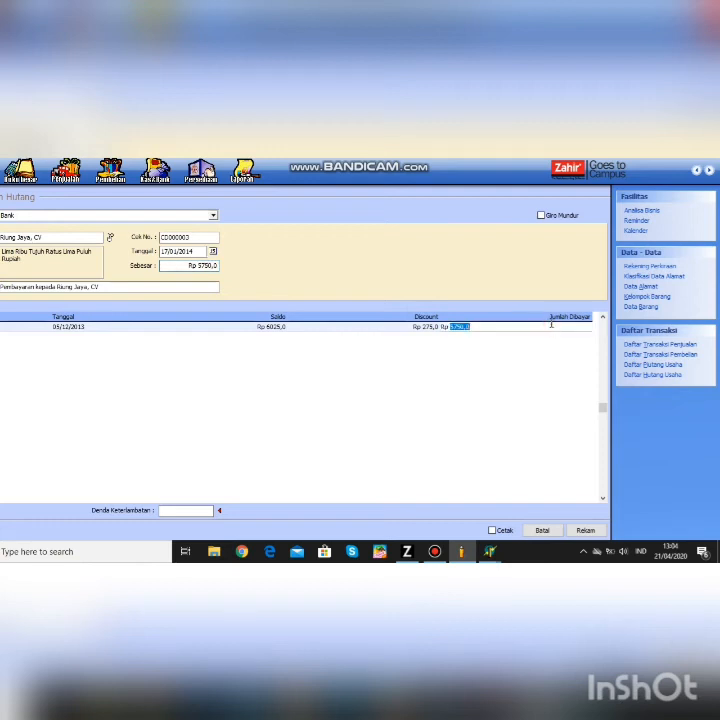
{"action": "key", "text": "BackSpace"}
{"action": "type", "text": "1250"}
{"action": "key", "text": "Return"}
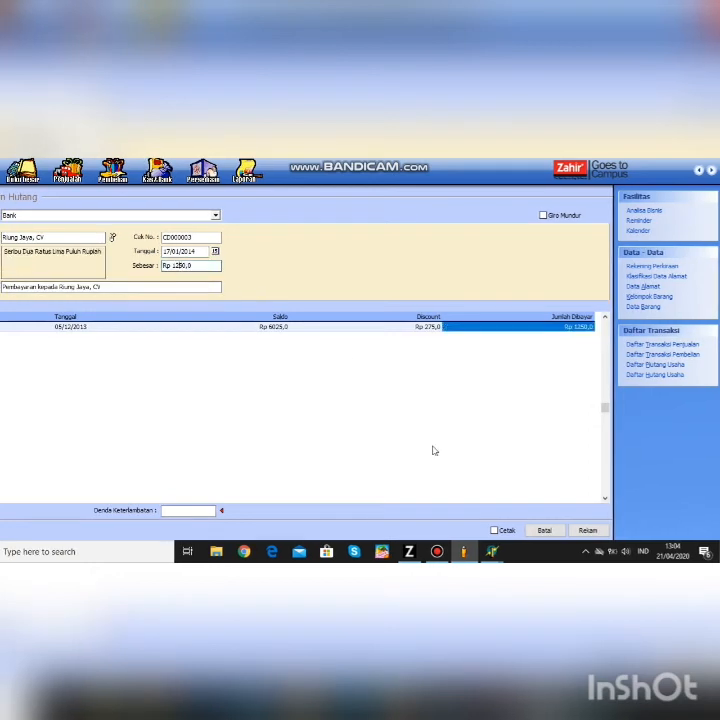
{"action": "left_click", "coordinate": [584, 530]}
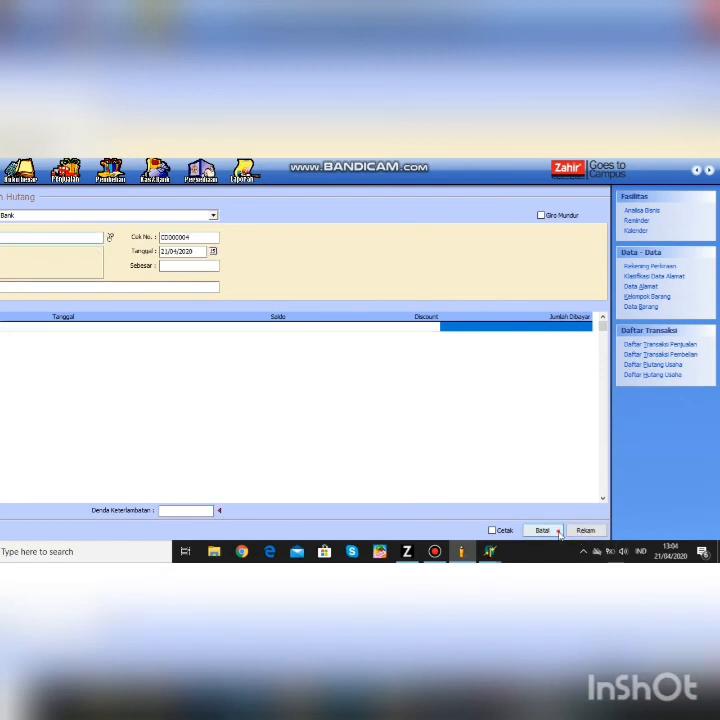
{"action": "left_click", "coordinate": [554, 533]}
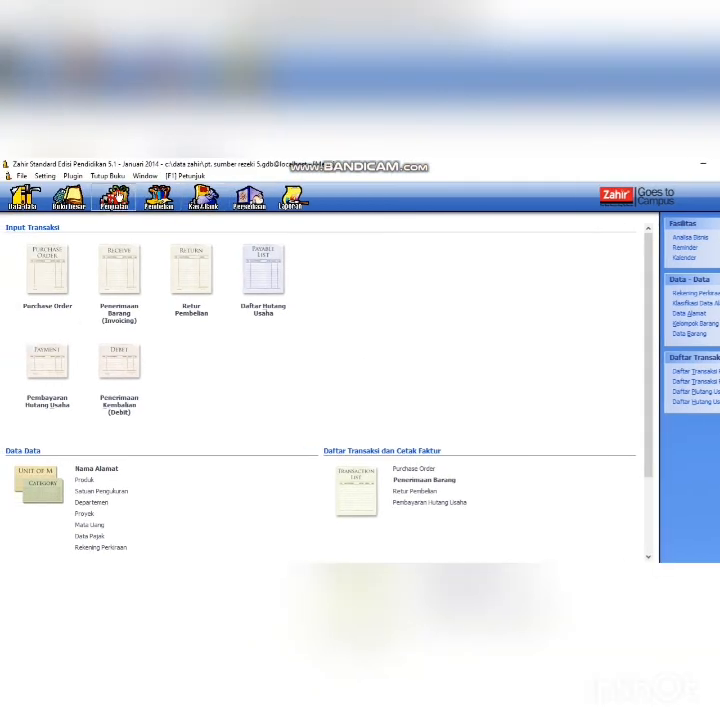
- Start a blank Pengiriman Barang (Invoicing) form from the Penjualan module
{"action": "left_click", "coordinate": [113, 198]}
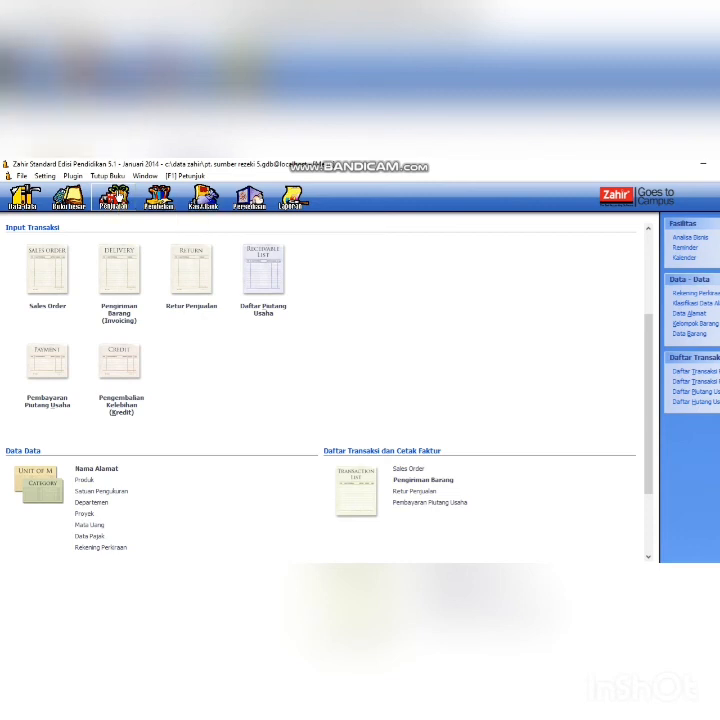
{"action": "left_click", "coordinate": [121, 314]}
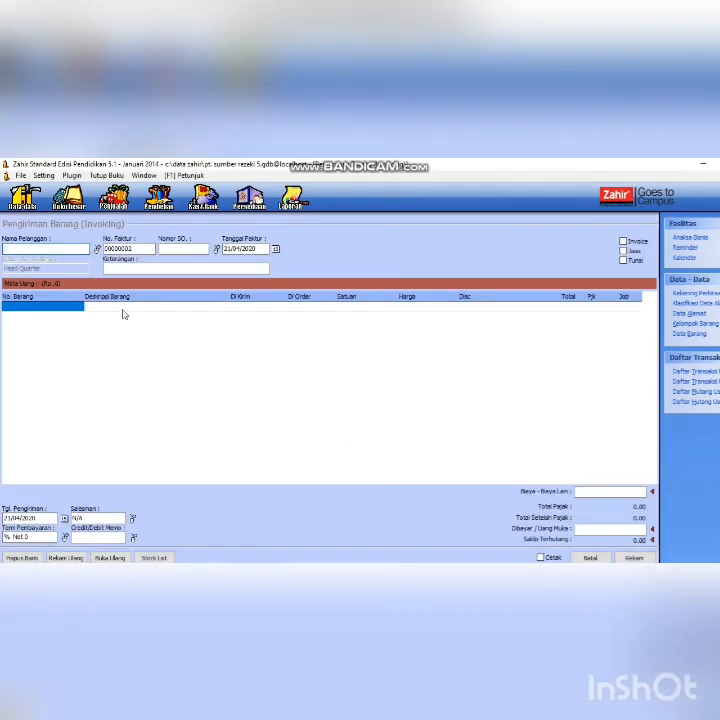
- Create customer C-005 'Rahayu, UD' and select it as the invoice customer
{"action": "left_click", "coordinate": [97, 249]}
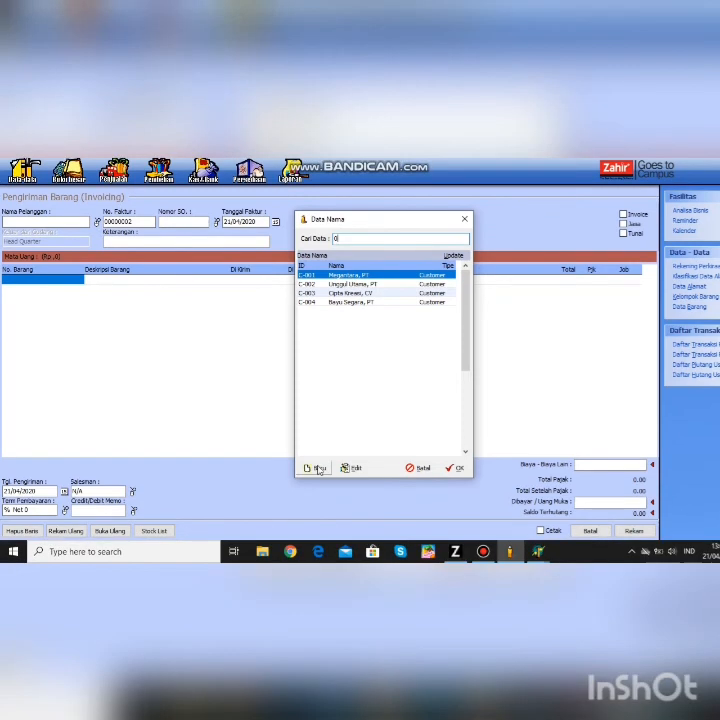
{"action": "left_click", "coordinate": [316, 496]}
{"action": "type", "text": "C-005"}
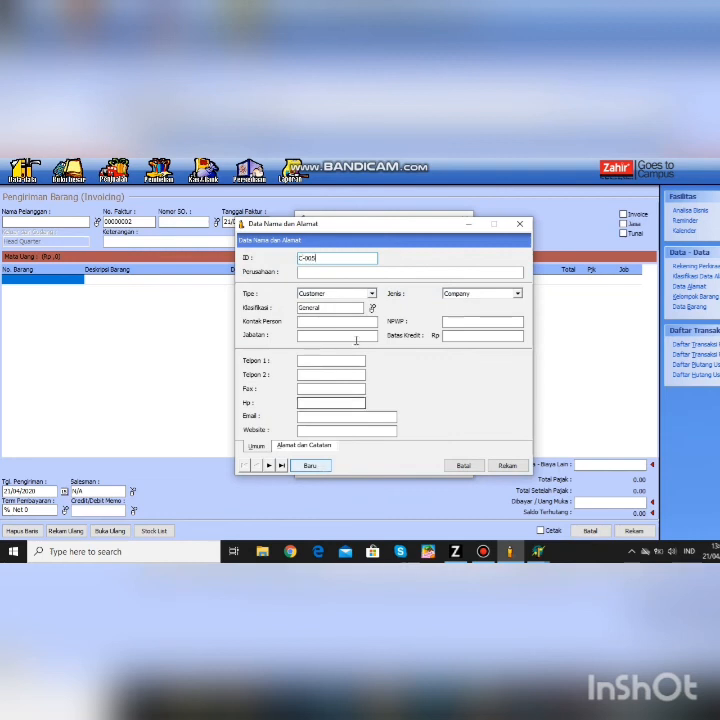
{"action": "left_click", "coordinate": [340, 273]}
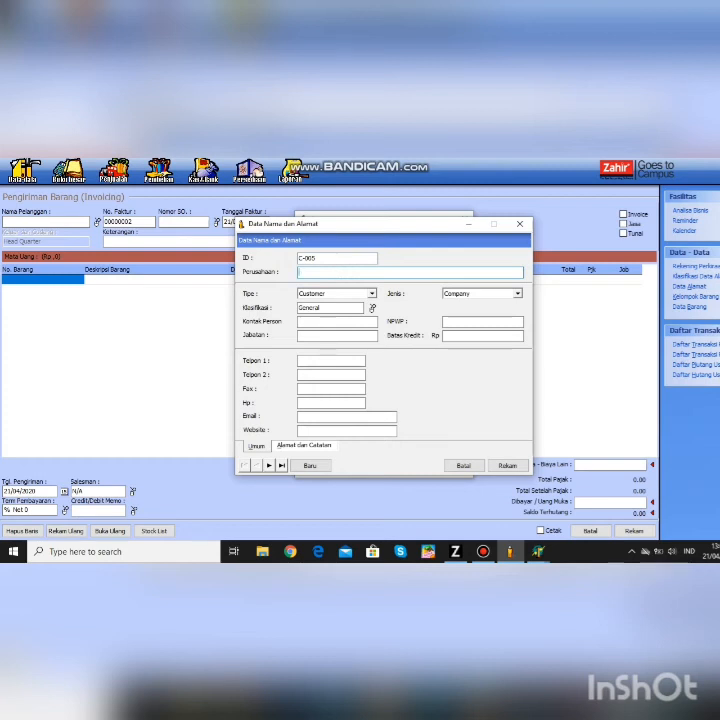
{"action": "type", "text": "Rahayu, UD"}
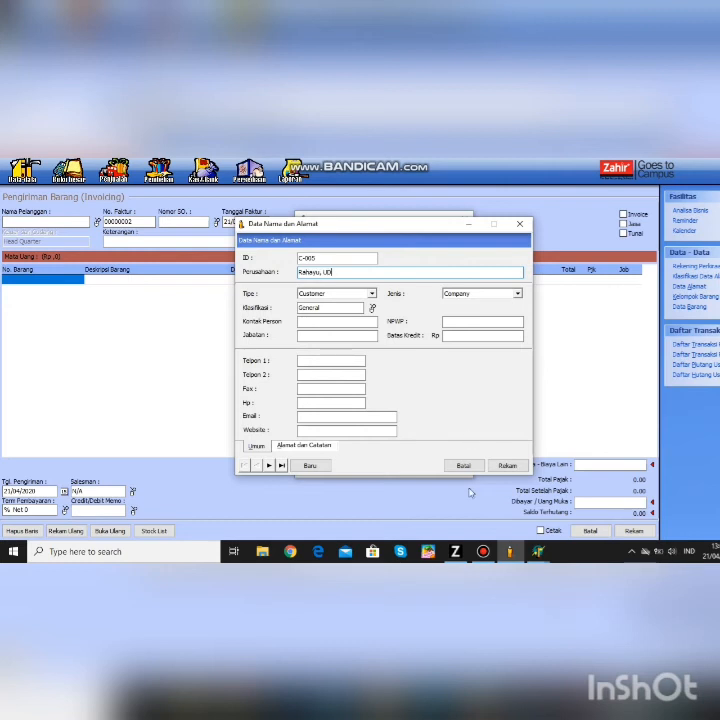
{"action": "left_click", "coordinate": [513, 467]}
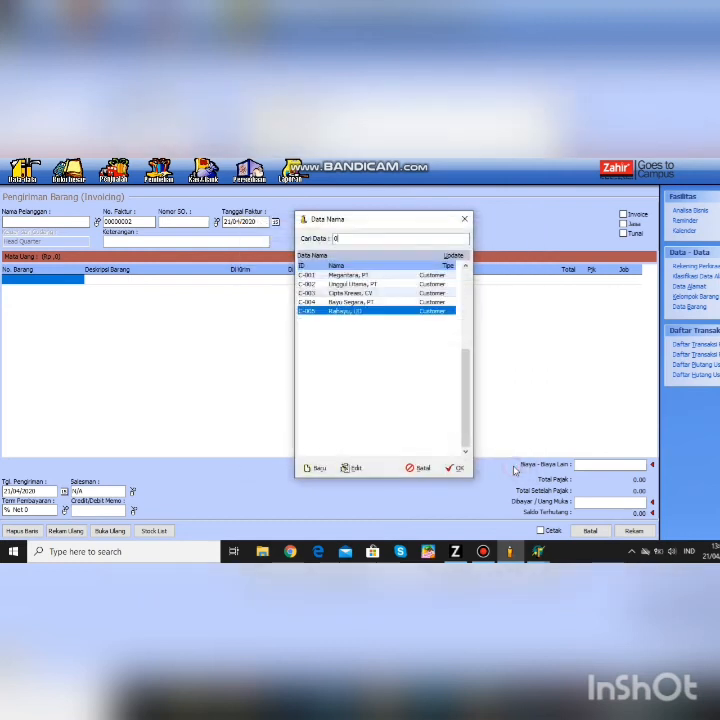
{"action": "left_click", "coordinate": [456, 467]}
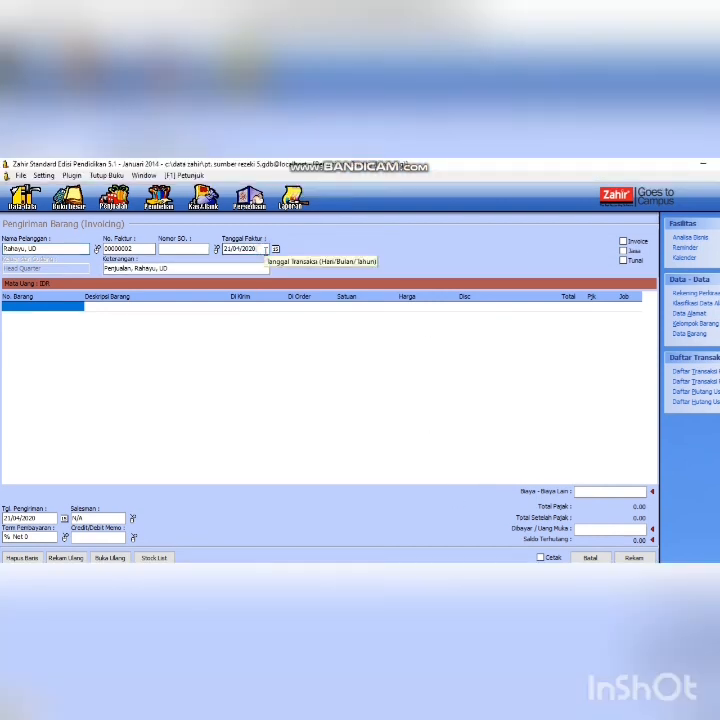
- Date the invoice 20/01/2014 and mark it as an Invoice
{"action": "key", "text": "BackSpace"}
{"action": "key", "text": "BackSpace"}
{"action": "key", "text": "BackSpace"}
{"action": "key", "text": "BackSpace"}
{"action": "key", "text": "BackSpace"}
{"action": "key", "text": "BackSpace"}
{"action": "key", "text": "BackSpace"}
{"action": "type", "text": "20/"}
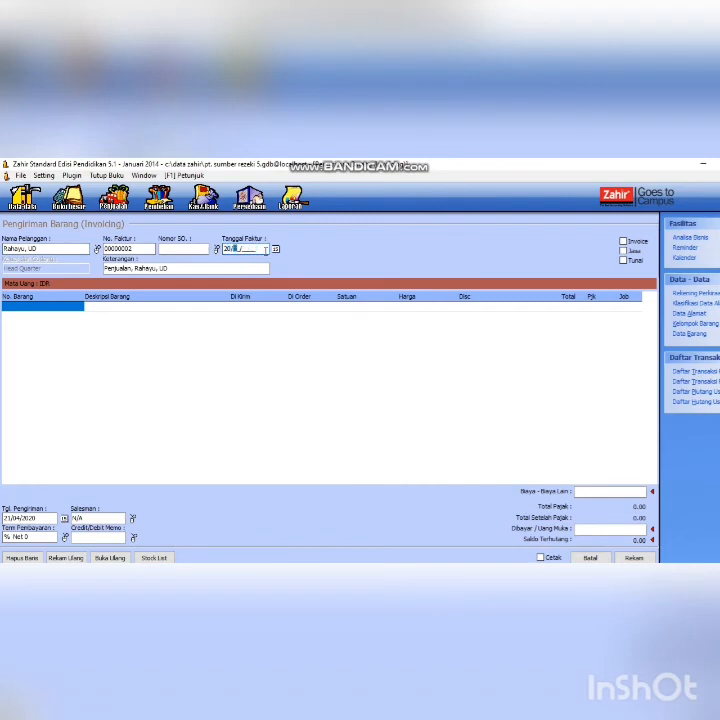
{"action": "type", "text": "01/2014"}
{"action": "left_click", "coordinate": [623, 242]}
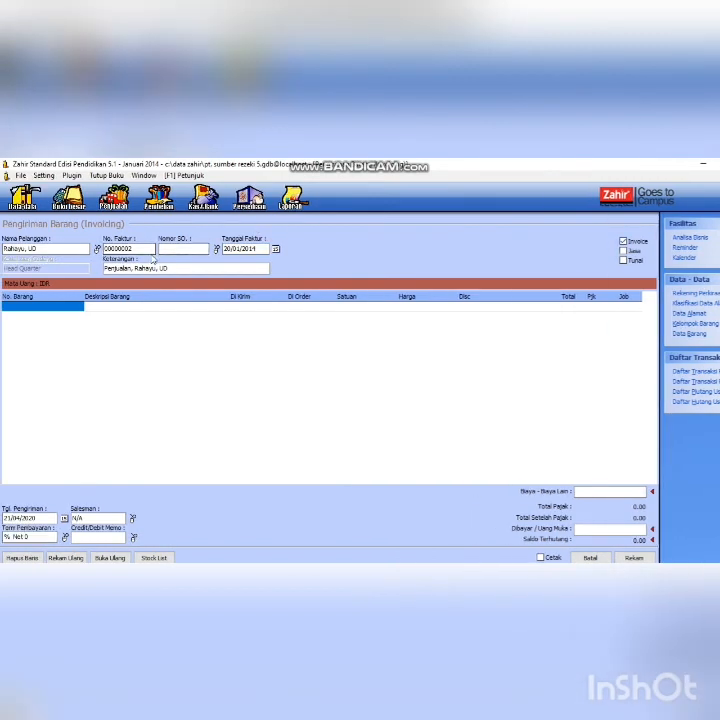
{"action": "left_click", "coordinate": [77, 304]}
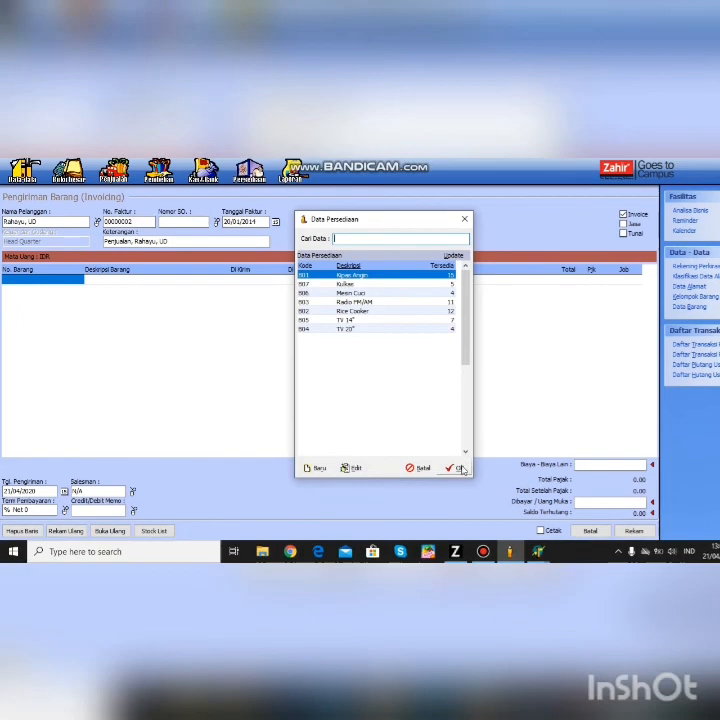
- Add a Kipas Angin line of 2 Pcs at 135 each, totalling 270
{"action": "left_click", "coordinate": [460, 468]}
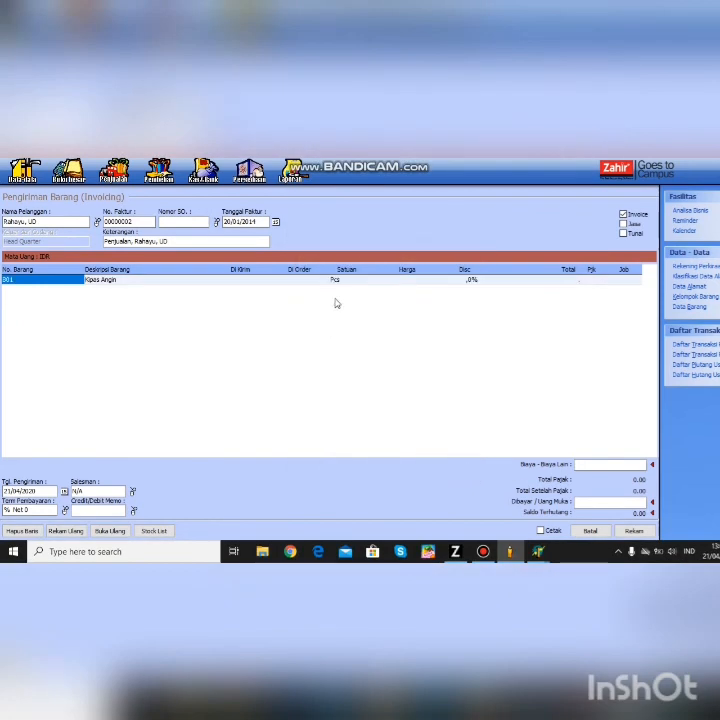
{"action": "left_click", "coordinate": [254, 284]}
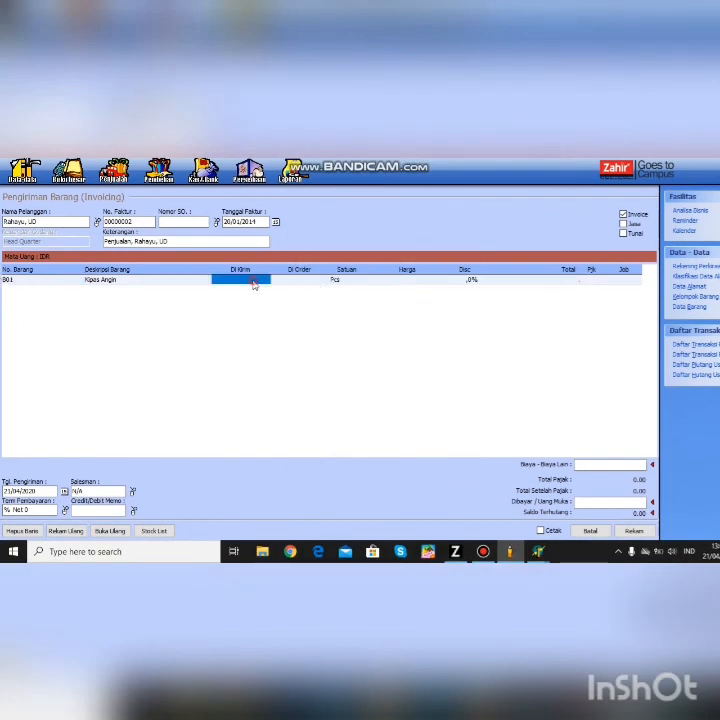
{"action": "type", "text": "2"}
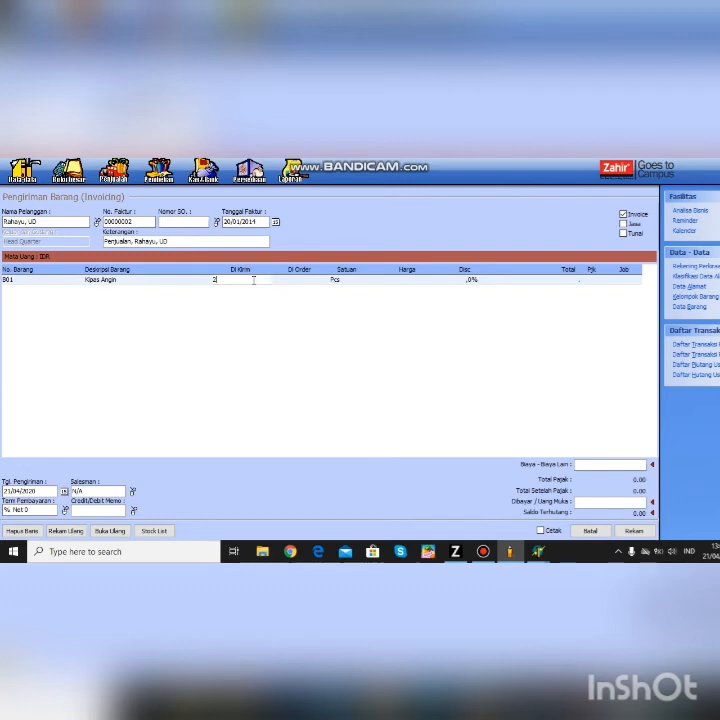
{"action": "left_click", "coordinate": [409, 285]}
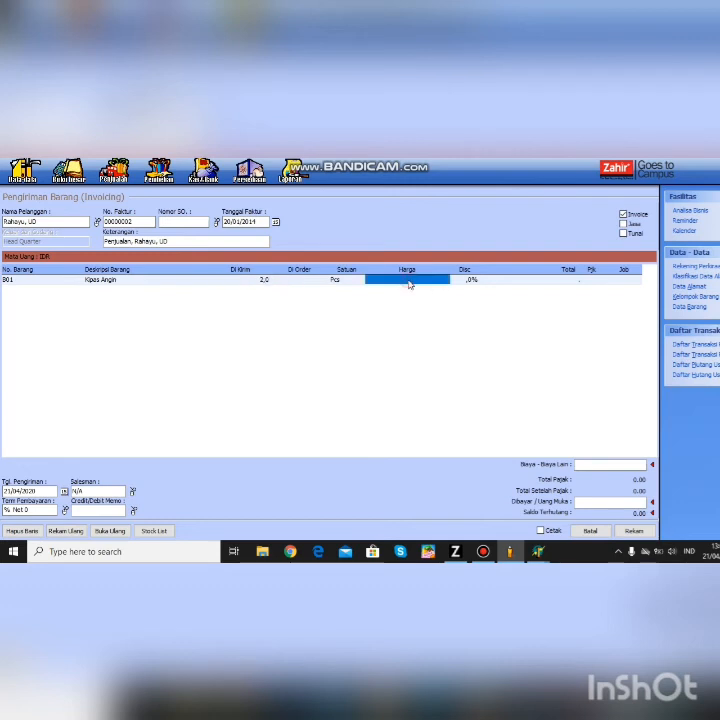
{"action": "type", "text": "135"}
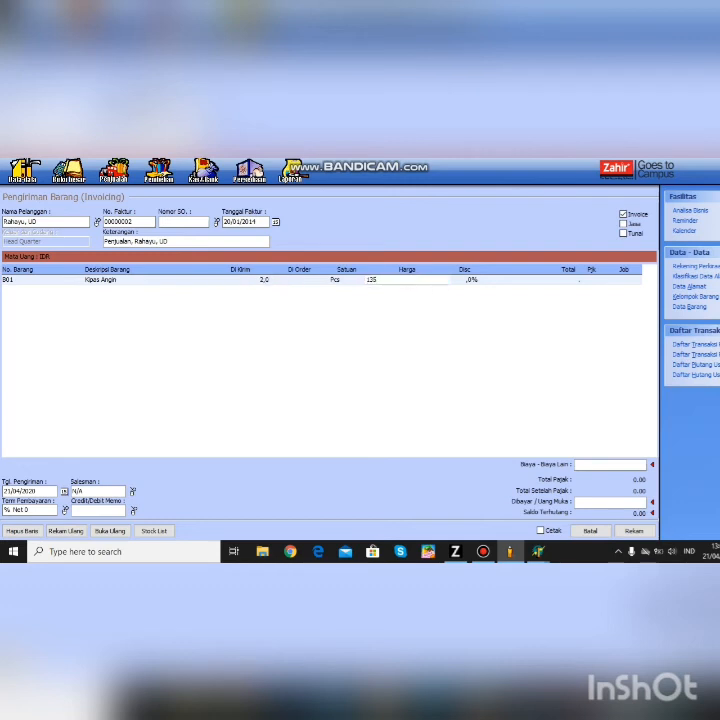
{"action": "left_click", "coordinate": [490, 280]}
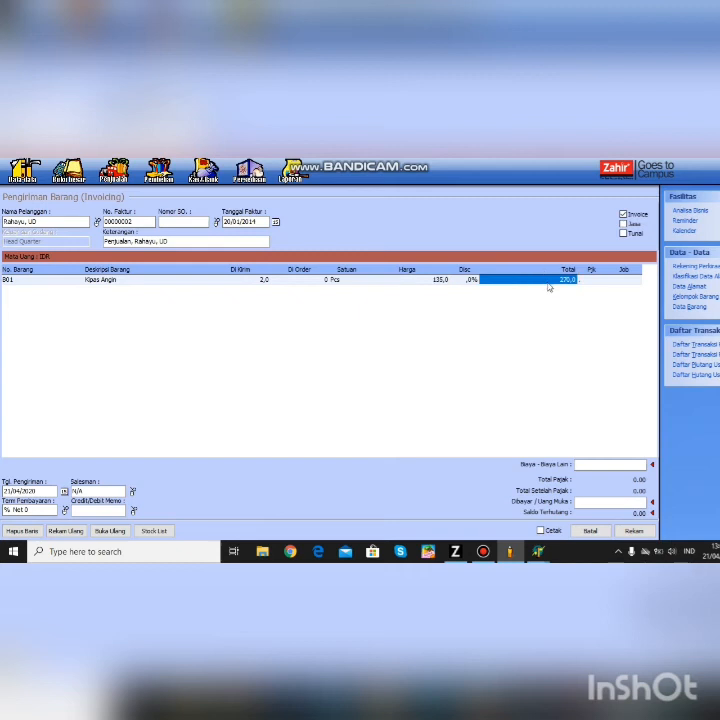
{"action": "left_click", "coordinate": [153, 531]}
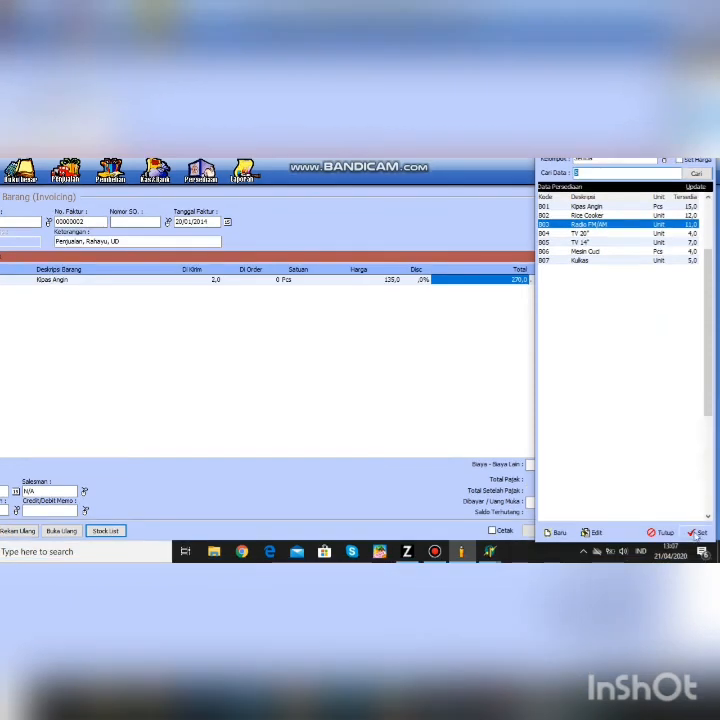
- Add Radio FM/AM with quantity 4 at 75.250 each, totalling 301.000
{"action": "key", "text": "Return"}
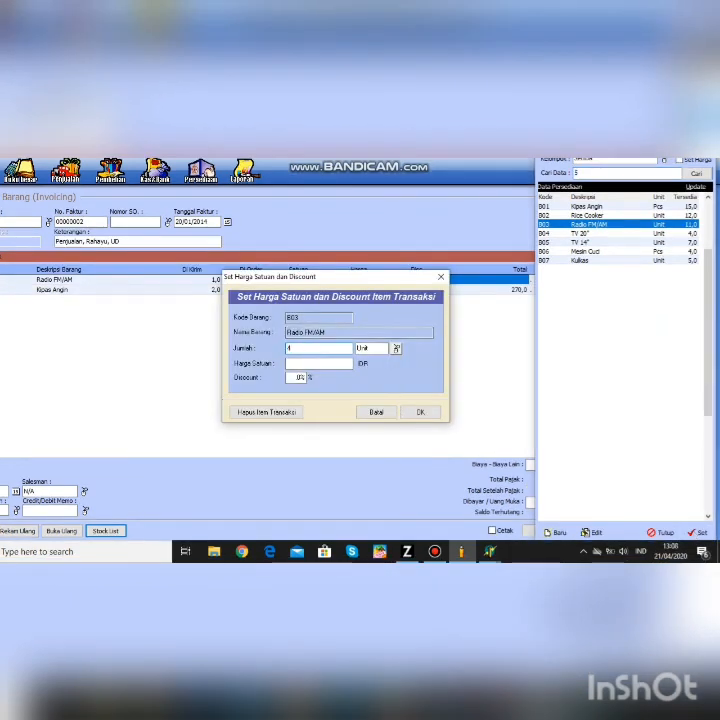
{"action": "type", "text": "4"}
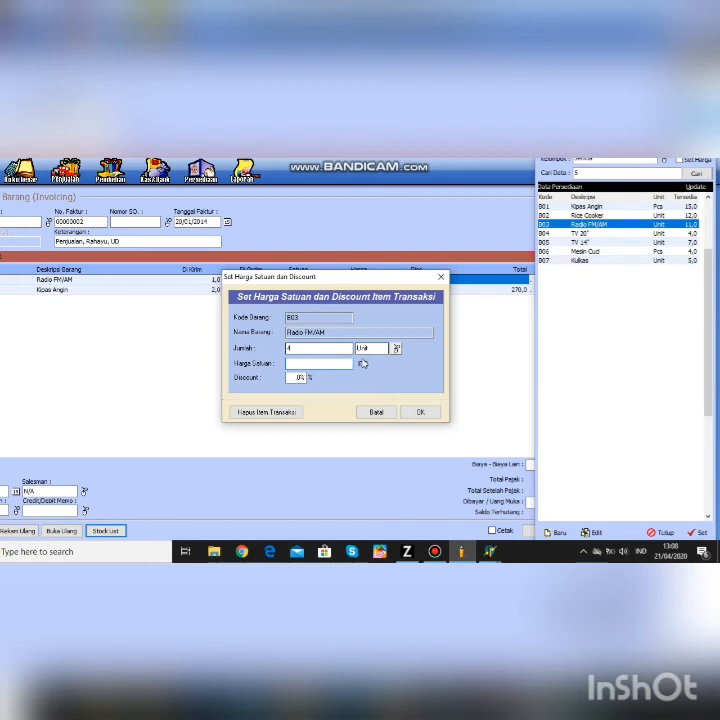
{"action": "left_click", "coordinate": [310, 364]}
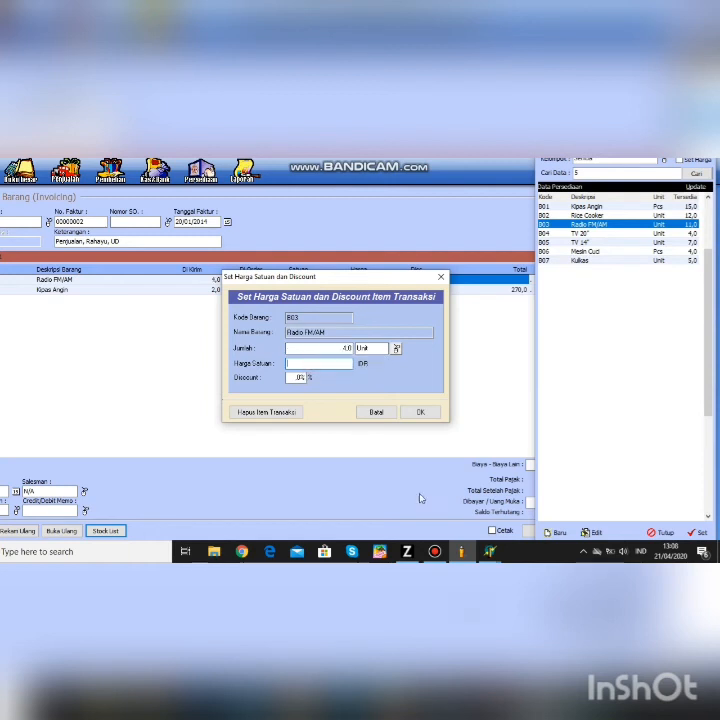
{"action": "type", "text": "75250"}
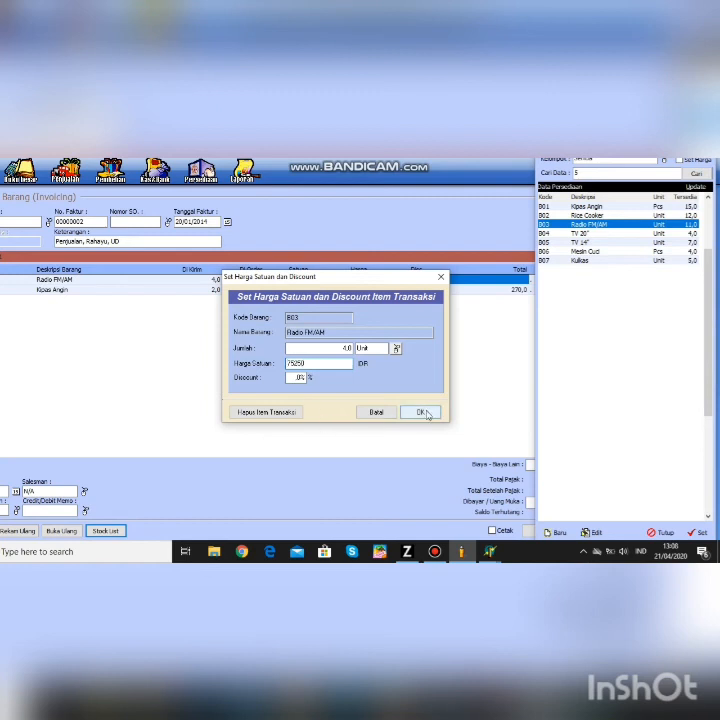
{"action": "left_click", "coordinate": [422, 413]}
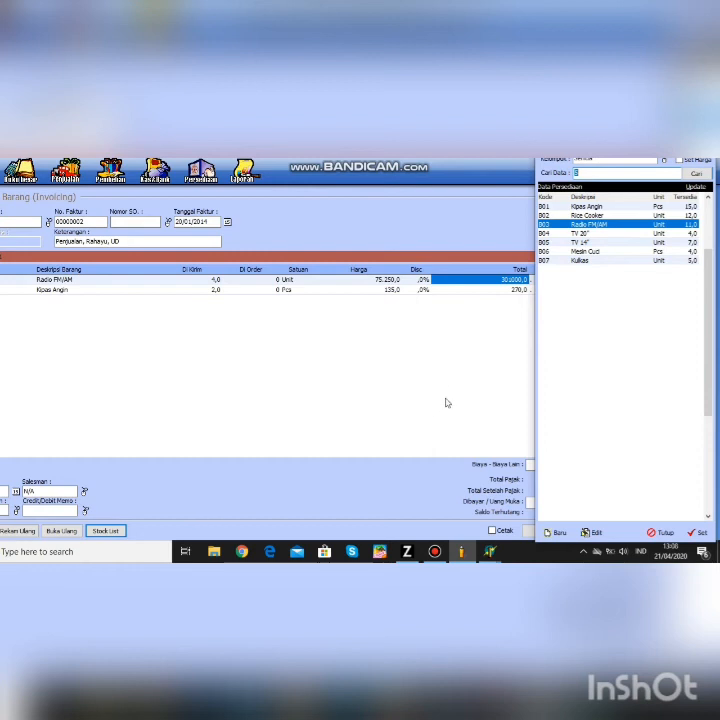
- Add a Mesin Cuci line to the invoice: 1 Pcs at 618.250
{"action": "type", "text": "6"}
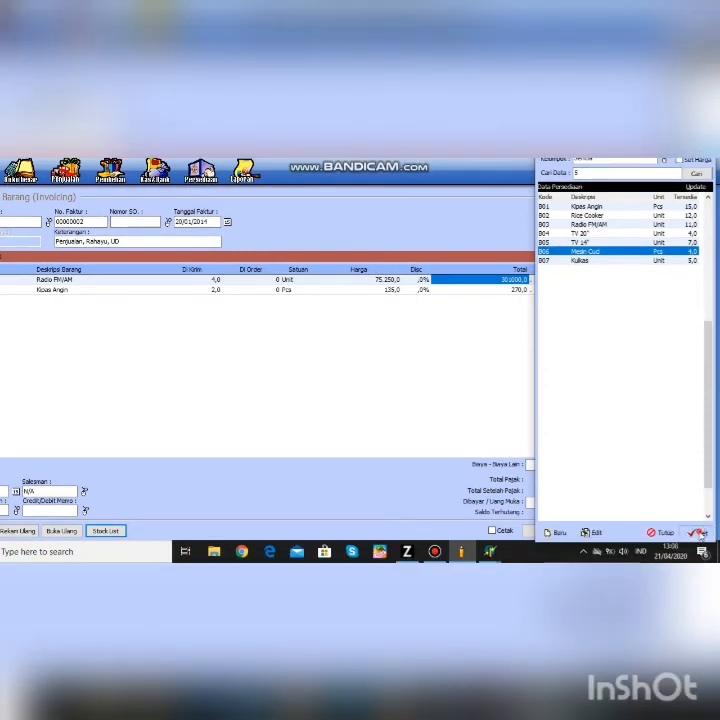
{"action": "left_click", "coordinate": [699, 543]}
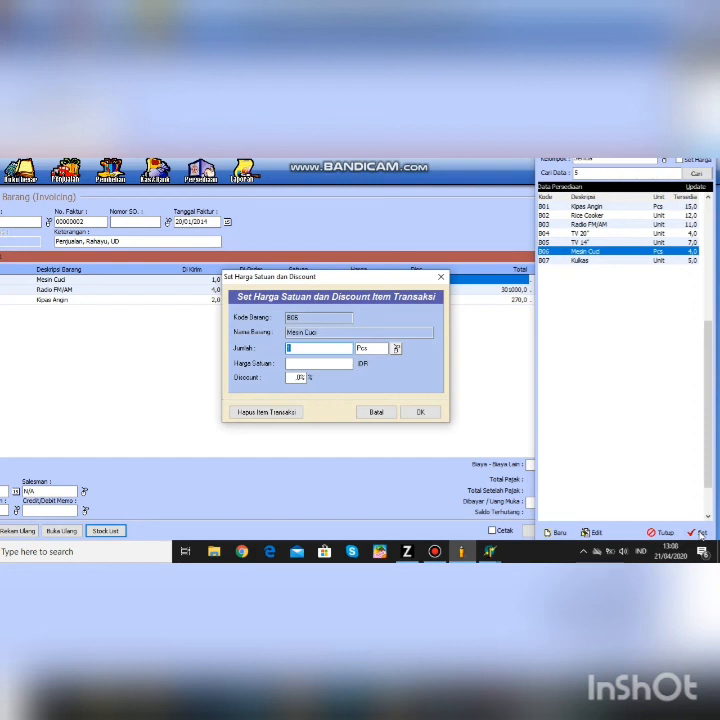
{"action": "type", "text": "1"}
{"action": "left_click", "coordinate": [339, 366]}
{"action": "type", "text": "610250"}
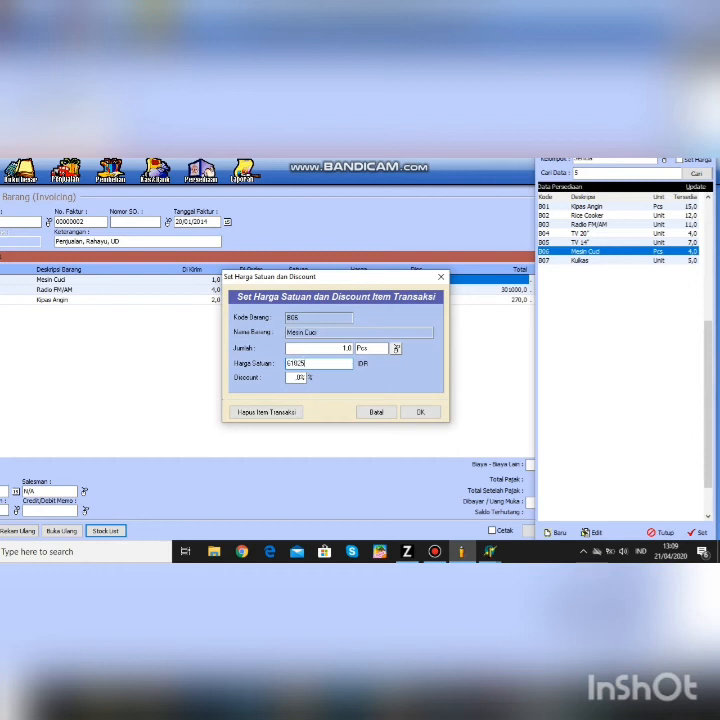
{"action": "left_click", "coordinate": [419, 413]}
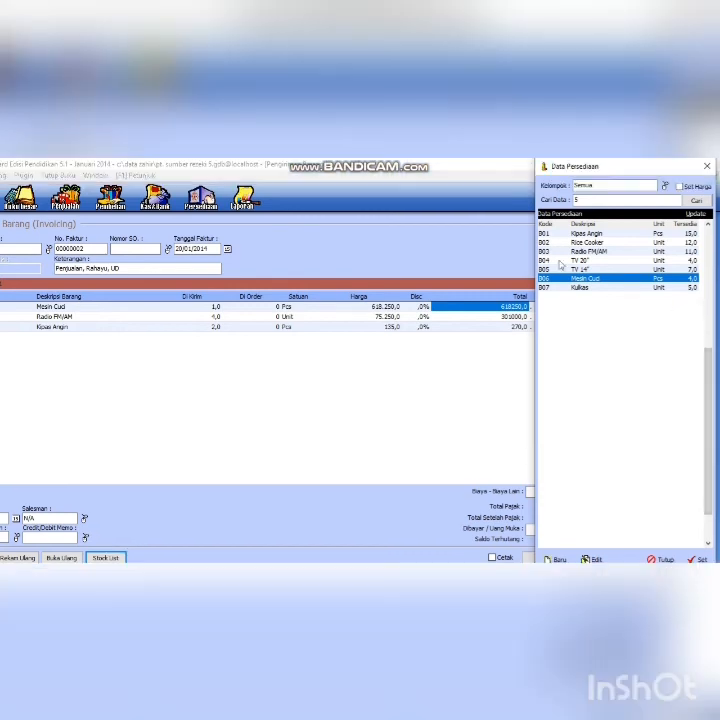
- Add a TV 14" line of 3 Units at 1485, then close the stock list
{"action": "key", "text": "Up"}
{"action": "left_click", "coordinate": [700, 561]}
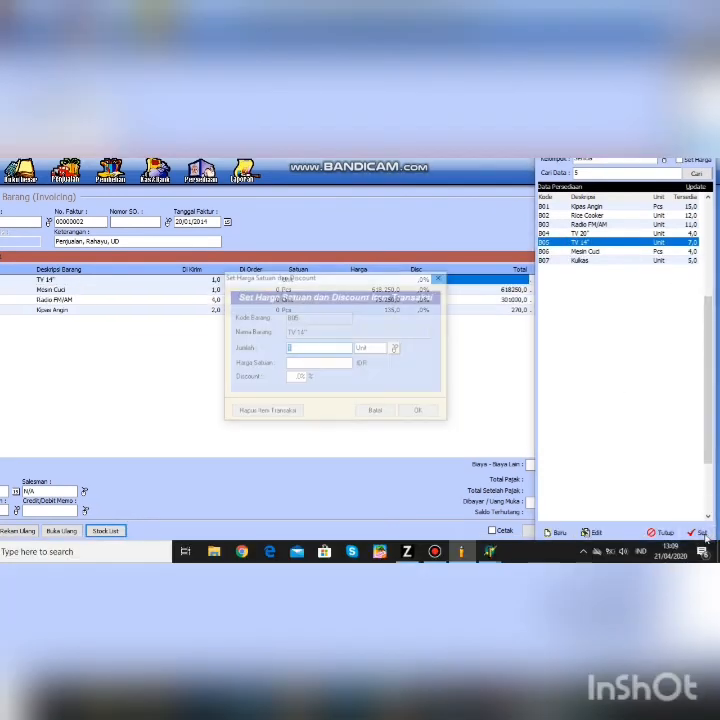
{"action": "type", "text": "3"}
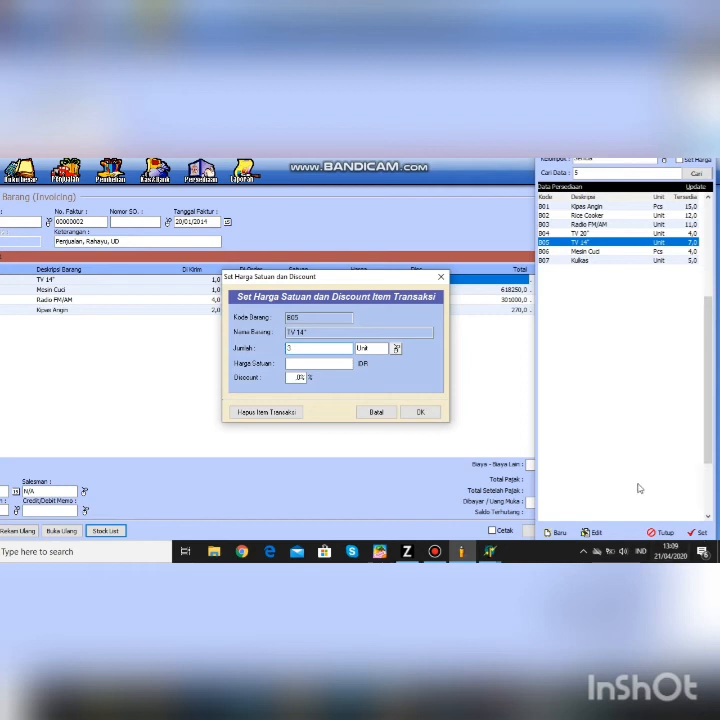
{"action": "left_click", "coordinate": [318, 366]}
{"action": "type", "text": "490"}
{"action": "key", "text": "BackSpace"}
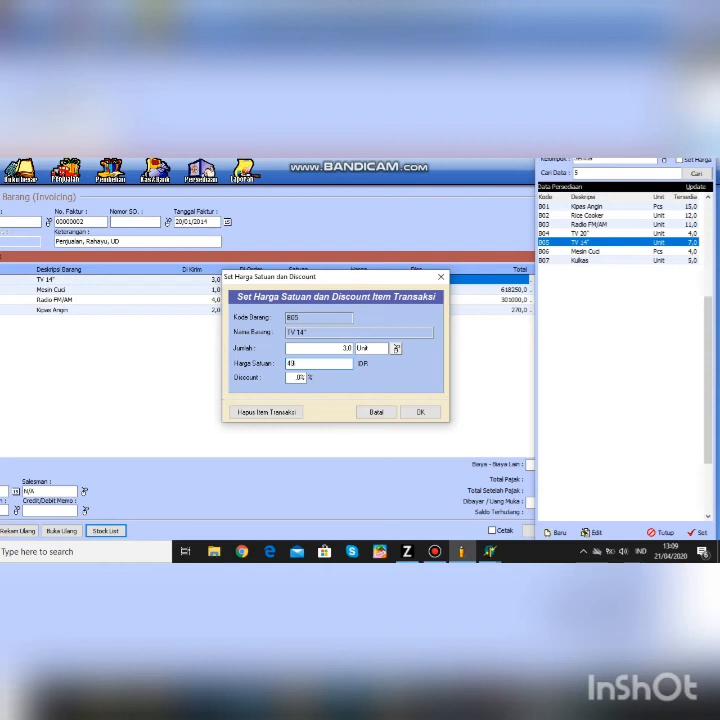
{"action": "type", "text": "5"}
{"action": "left_click", "coordinate": [420, 411]}
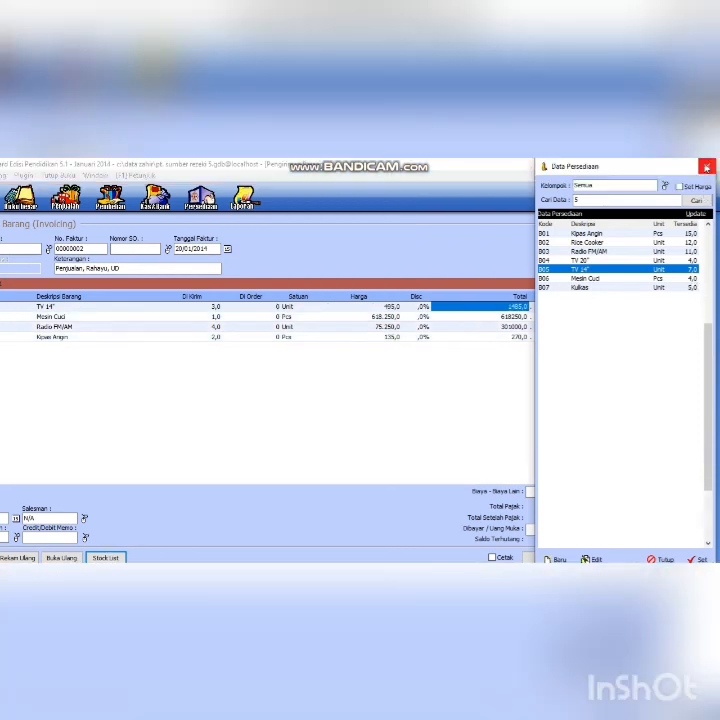
{"action": "left_click", "coordinate": [702, 163]}
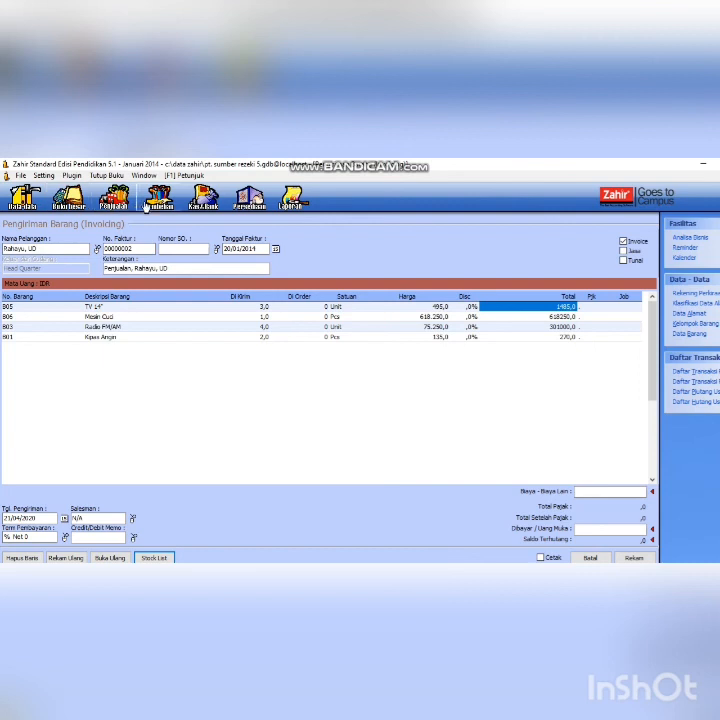
- Dismiss the open-transaction warning, save the Rahayu, UD invoice and close the emptied form
{"action": "left_click", "coordinate": [158, 198]}
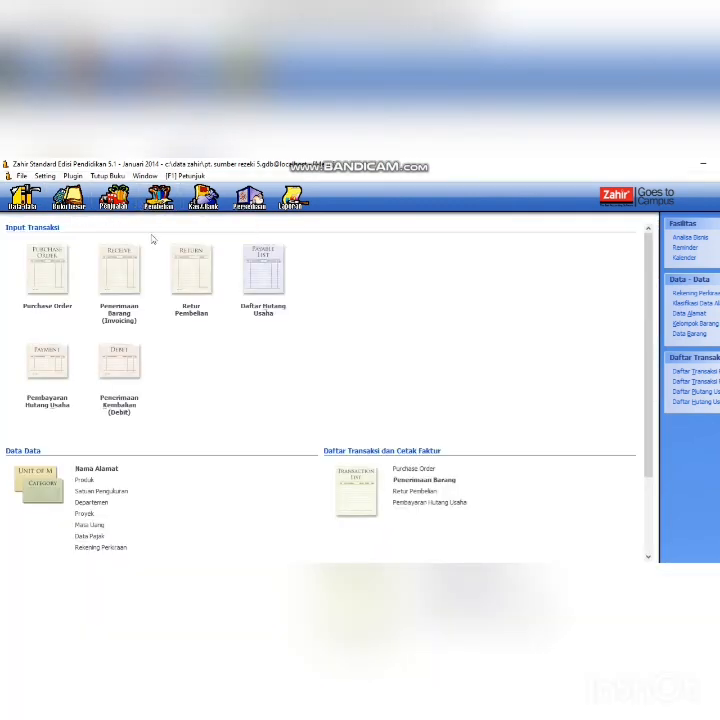
{"action": "left_click", "coordinate": [50, 388]}
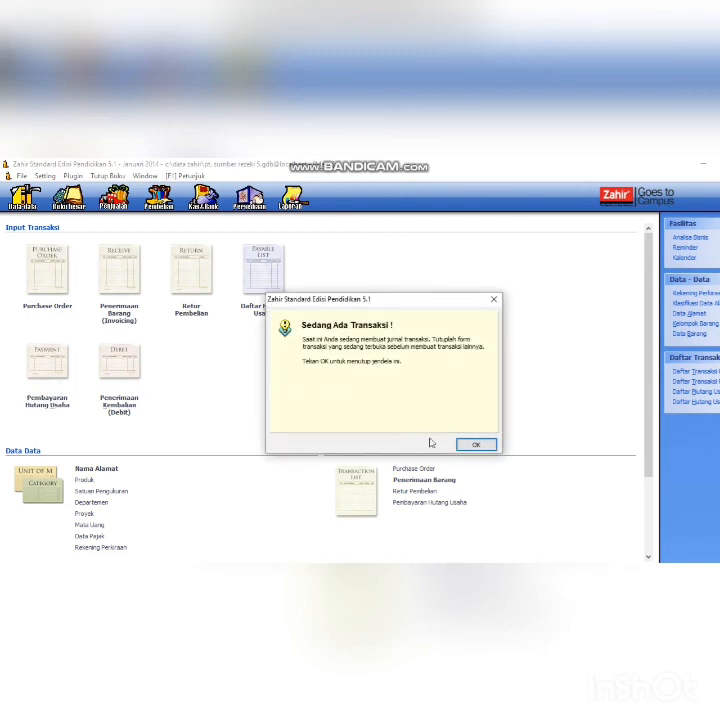
{"action": "left_click", "coordinate": [476, 446]}
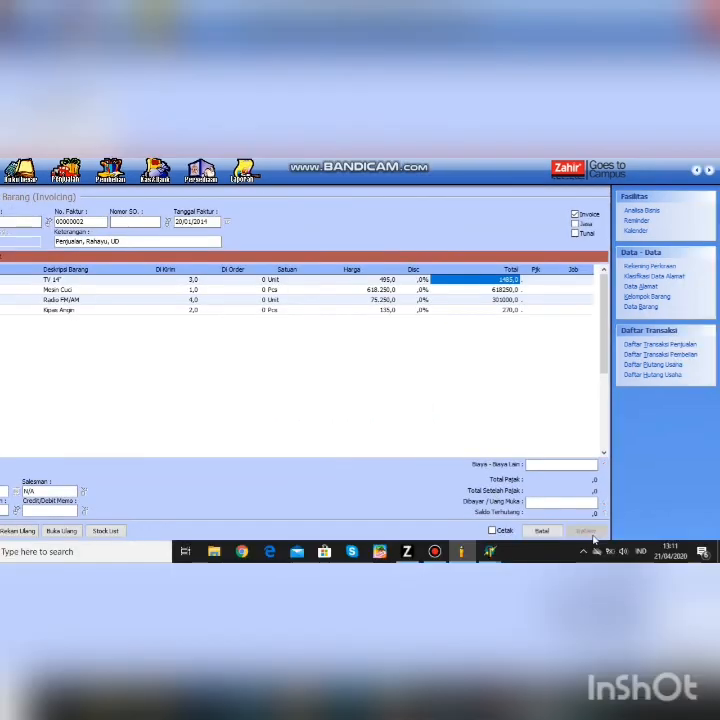
{"action": "left_click", "coordinate": [590, 534]}
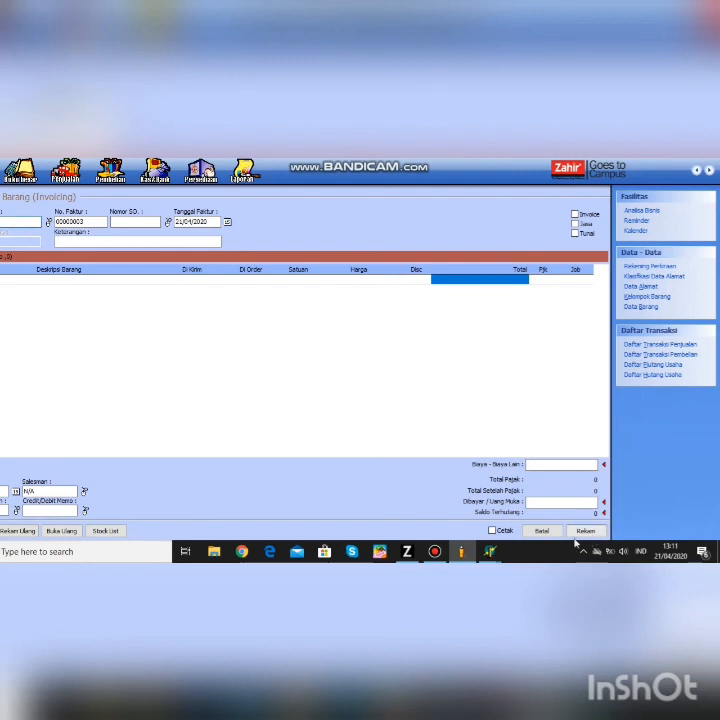
{"action": "left_click", "coordinate": [541, 530]}
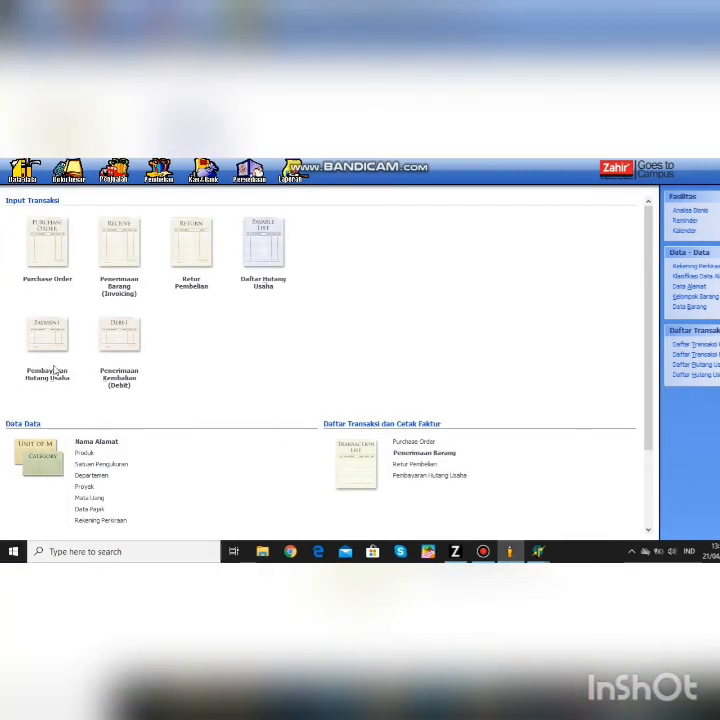
- Start a post-dated payables payment to Sinar Elektro, PT dated 21/01/2014
{"action": "left_click", "coordinate": [55, 374]}
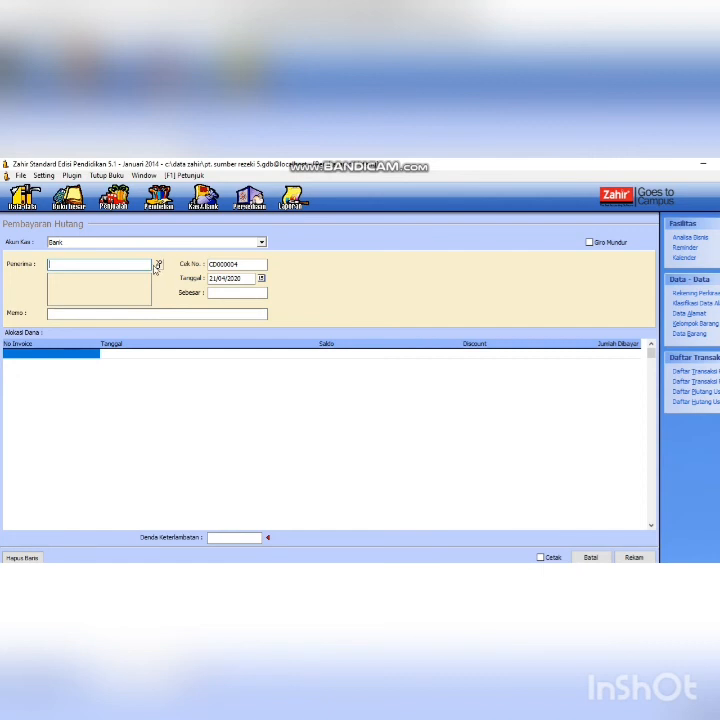
{"action": "type", "text": "s"}
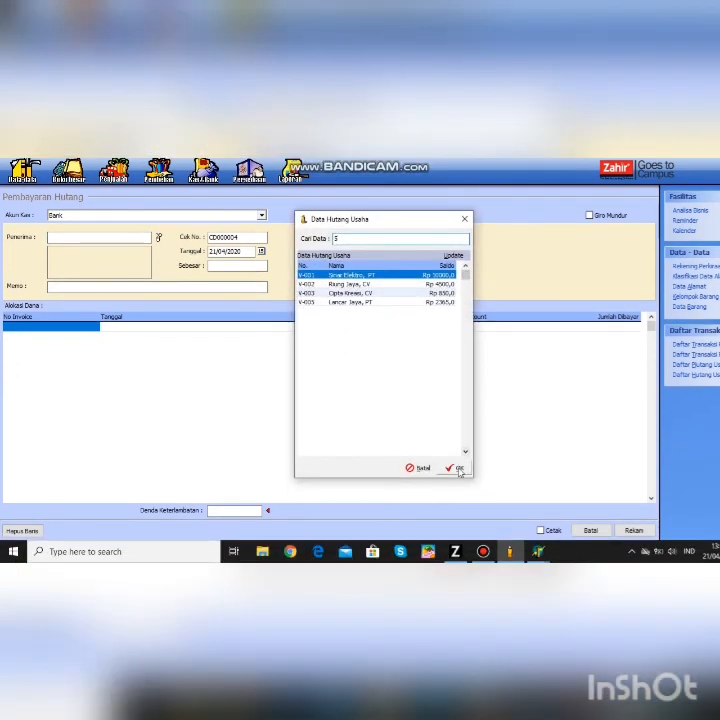
{"action": "left_click", "coordinate": [456, 495]}
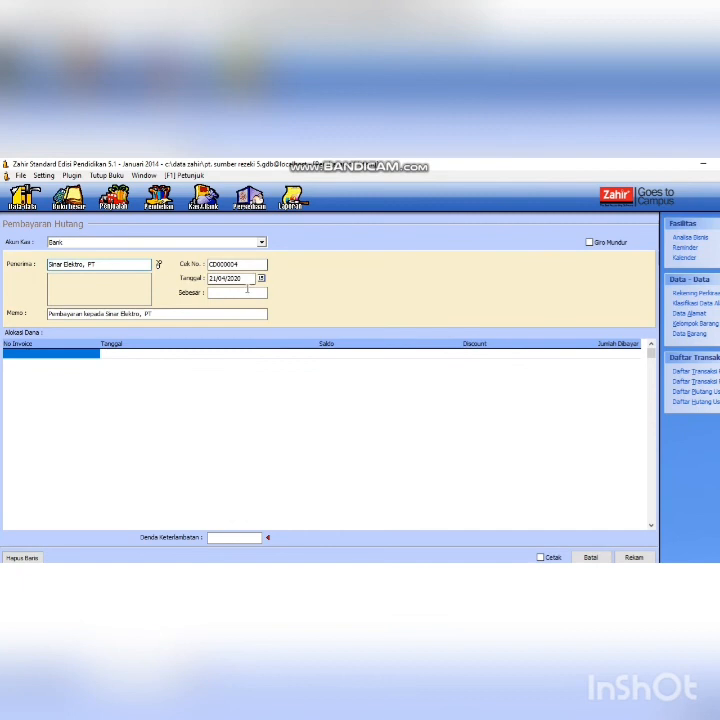
{"action": "left_click", "coordinate": [247, 279]}
{"action": "type", "text": "21/01/20"}
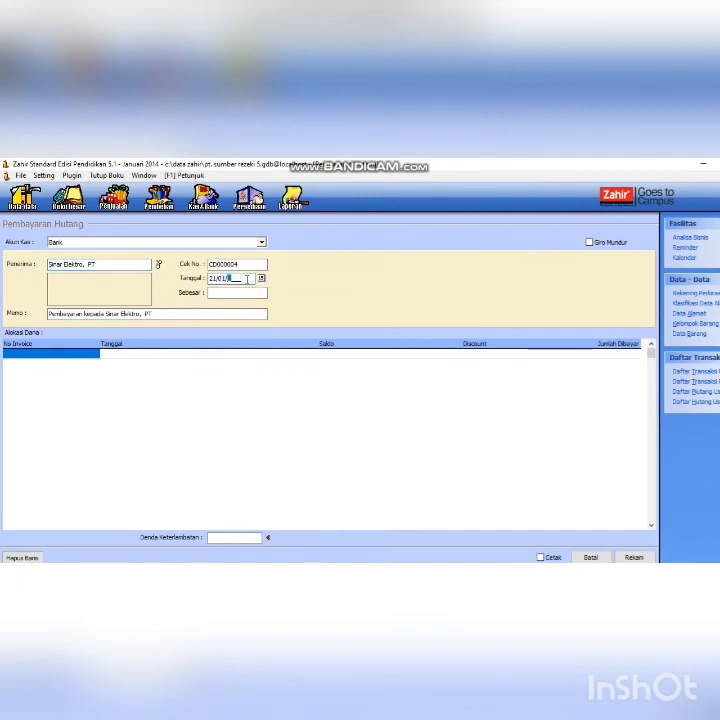
{"action": "type", "text": "14"}
{"action": "left_click", "coordinate": [541, 243]}
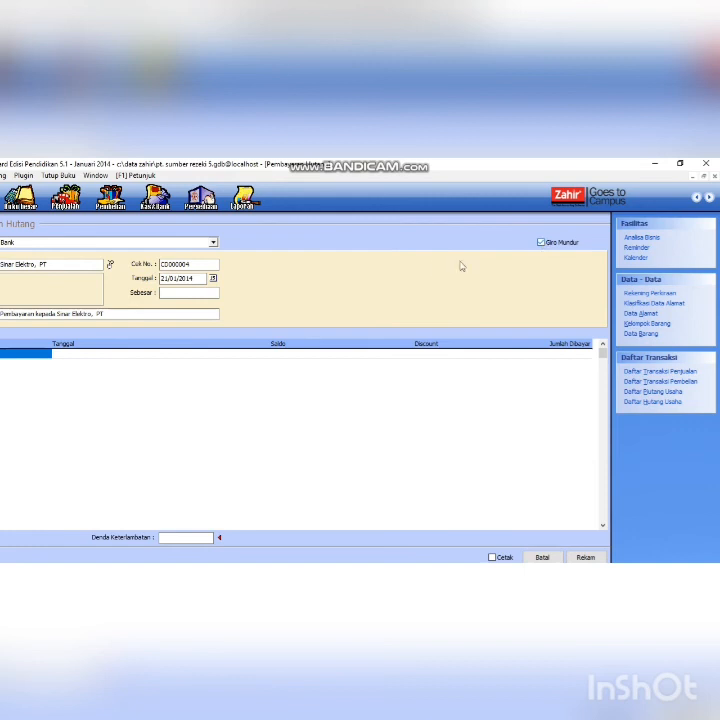
- Add invoice INV-01 with an amount paid of 4725 and fill the payment total
{"action": "double_click", "coordinate": [42, 357]}
{"action": "left_click", "coordinate": [462, 469]}
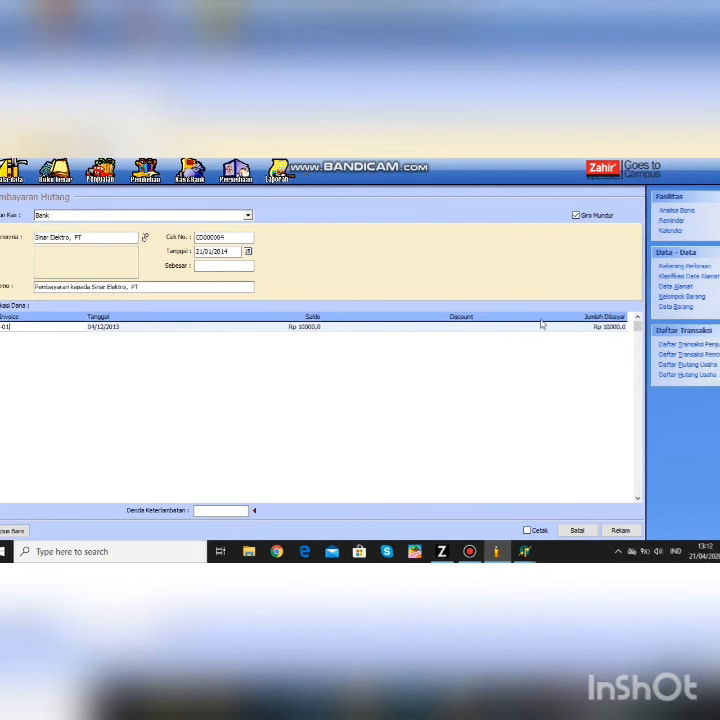
{"action": "left_click", "coordinate": [620, 330]}
{"action": "left_click", "coordinate": [572, 329]}
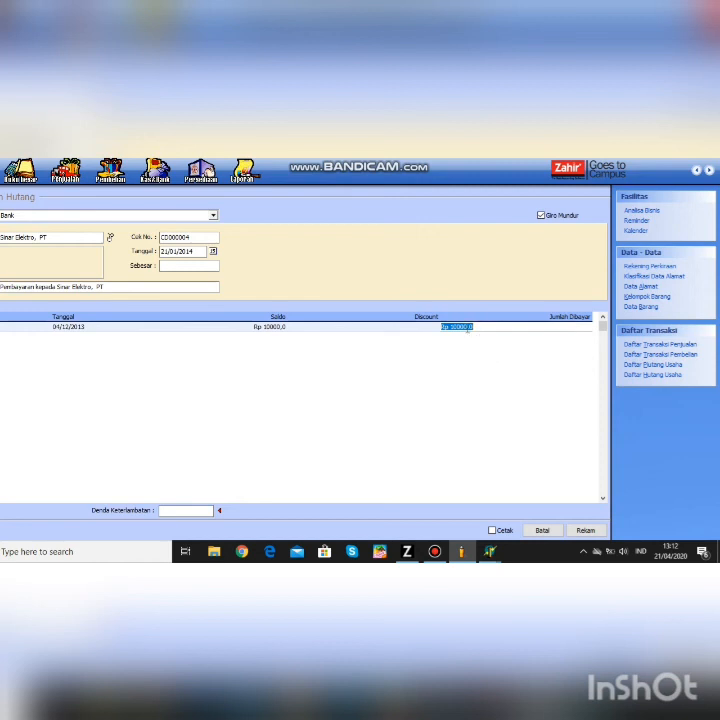
{"action": "left_click", "coordinate": [468, 328]}
{"action": "key", "text": "BackSpace"}
{"action": "key", "text": "BackSpace"}
{"action": "key", "text": "BackSpace"}
{"action": "key", "text": "BackSpace"}
{"action": "key", "text": "BackSpace"}
{"action": "key", "text": "BackSpace"}
{"action": "key", "text": "BackSpace"}
{"action": "type", "text": "4725"}
{"action": "left_click", "coordinate": [416, 332]}
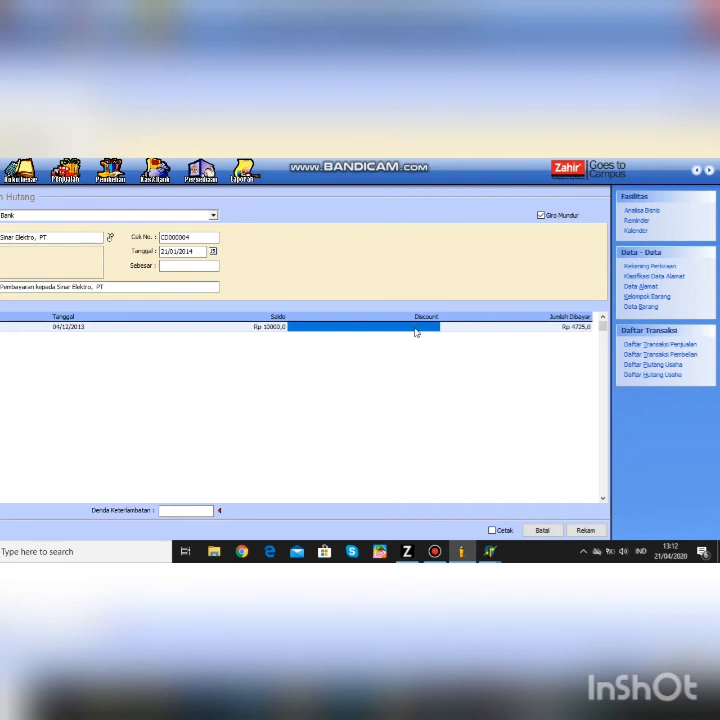
{"action": "left_click", "coordinate": [233, 270]}
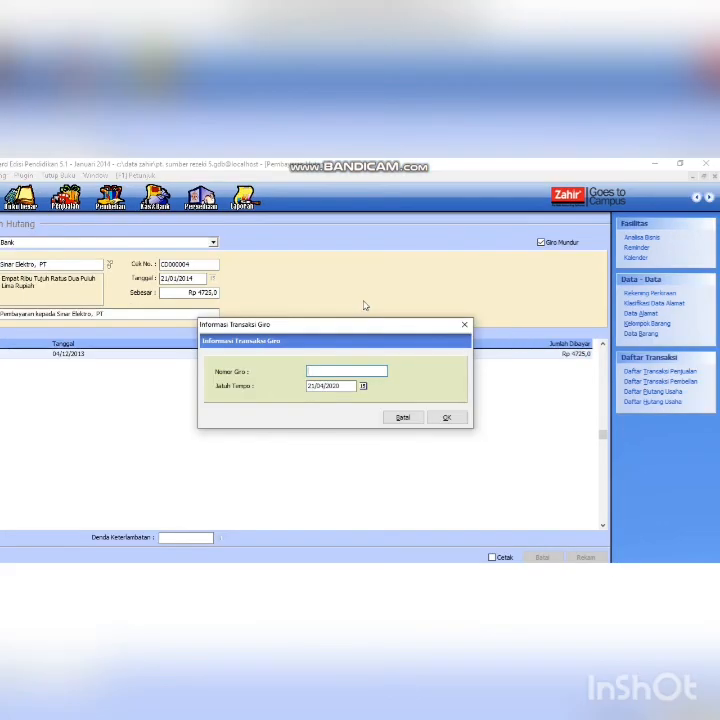
- Enter giro number BG000011 with due date 21/01/2014 and confirm the giro details
{"action": "type", "text": "BG000011"}
{"action": "left_click", "coordinate": [345, 386]}
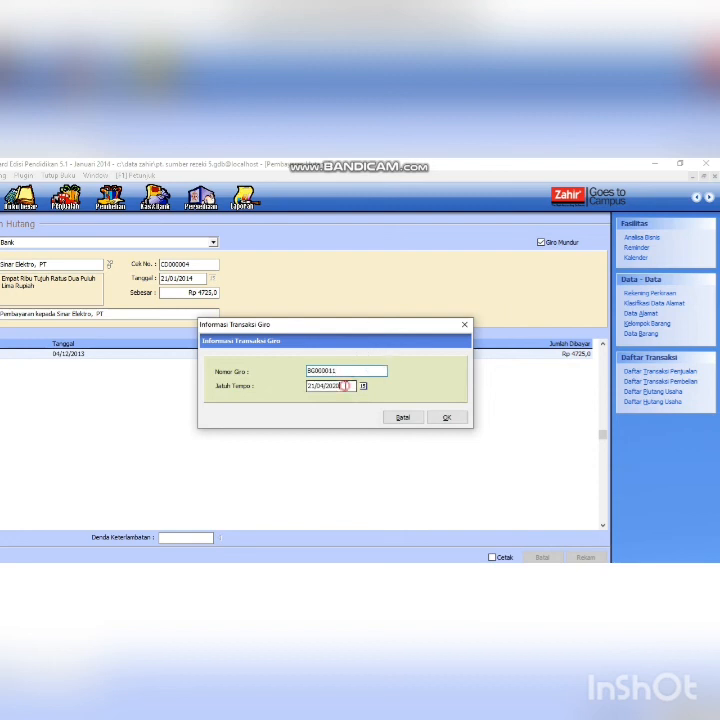
{"action": "key", "text": "BackSpace"}
{"action": "key", "text": "BackSpace"}
{"action": "key", "text": "BackSpace"}
{"action": "key", "text": "BackSpace"}
{"action": "key", "text": "BackSpace"}
{"action": "key", "text": "BackSpace"}
{"action": "type", "text": "12"}
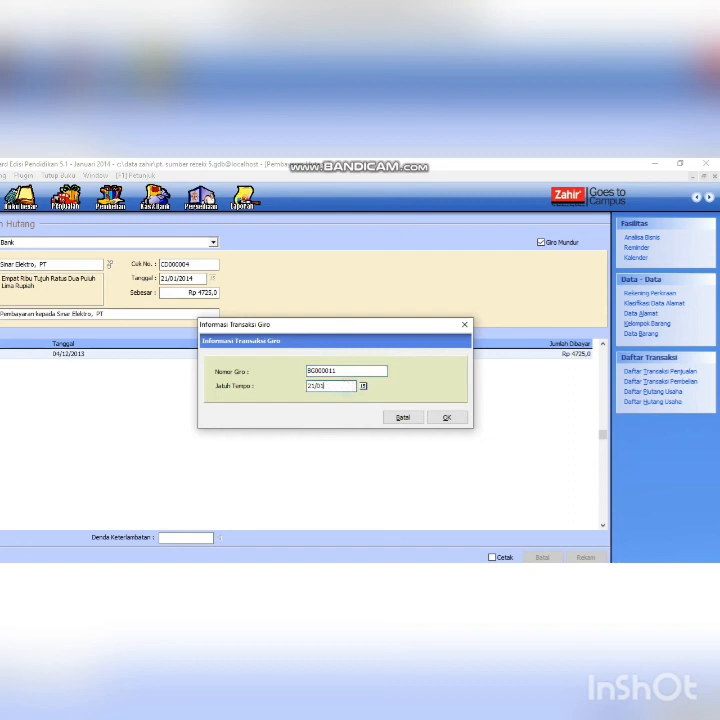
{"action": "key", "text": "BackSpace"}
{"action": "type", "text": "/2014"}
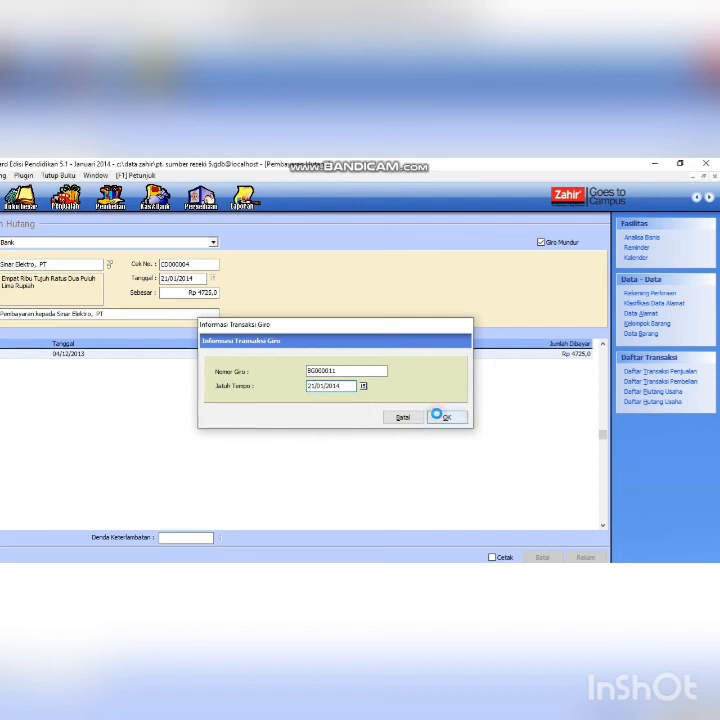
{"action": "left_click", "coordinate": [446, 417]}
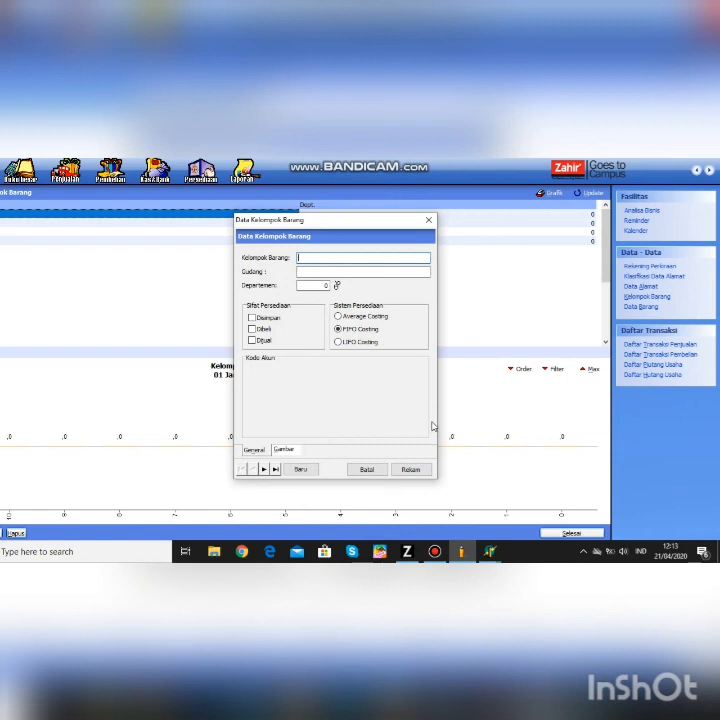
- Name the new item group Barang Elektronik and mark its items as stocked, bought and sold
{"action": "type", "text": "bl"}
{"action": "key", "text": "BackSpace"}
{"action": "key", "text": "BackSpace"}
{"action": "type", "text": "B"}
{"action": "type", "text": "arang Bb"}
{"action": "type", "text": "ektronik"}
{"action": "left_click", "coordinate": [252, 317]}
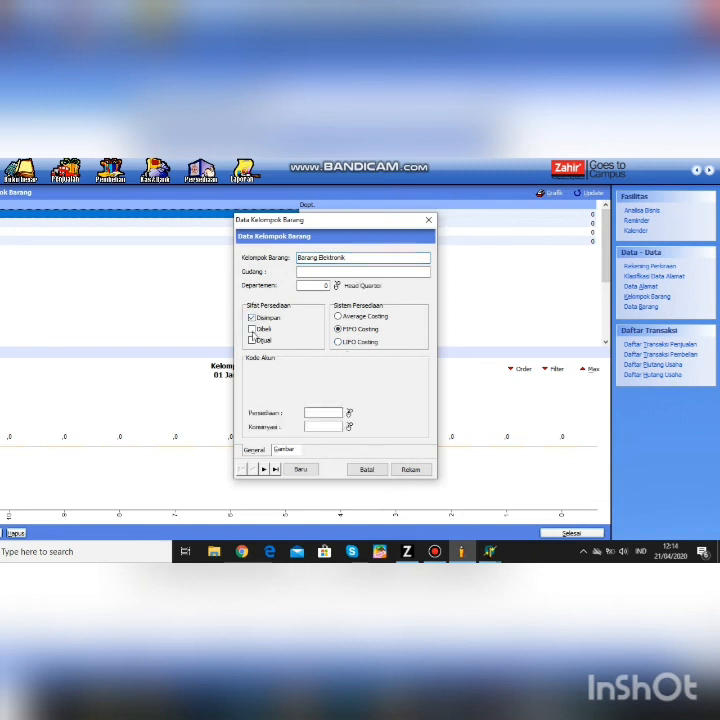
{"action": "left_click", "coordinate": [252, 328]}
{"action": "left_click", "coordinate": [252, 340]}
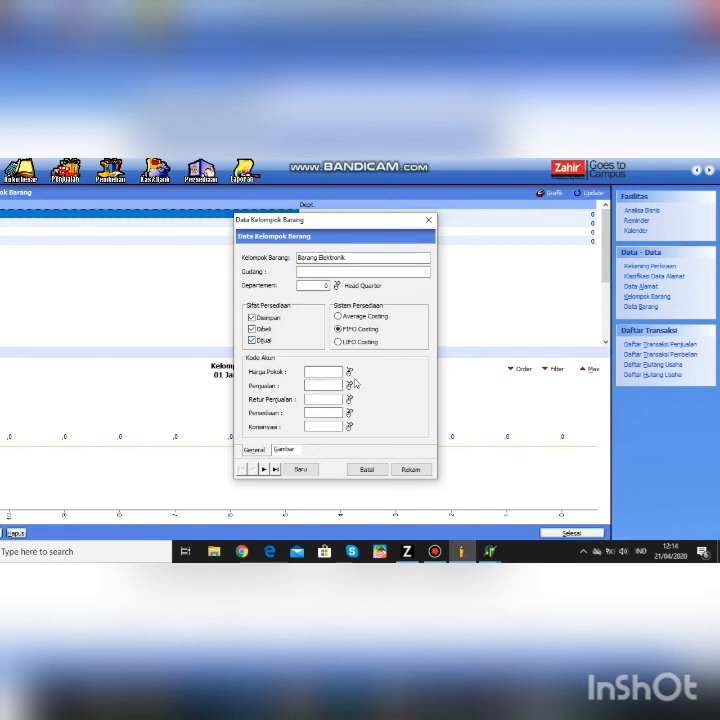
- Set cost account 51010 HPP, sales account 41010 and sales returns account 41010
{"action": "left_click", "coordinate": [349, 372]}
{"action": "type", "text": "hpp"}
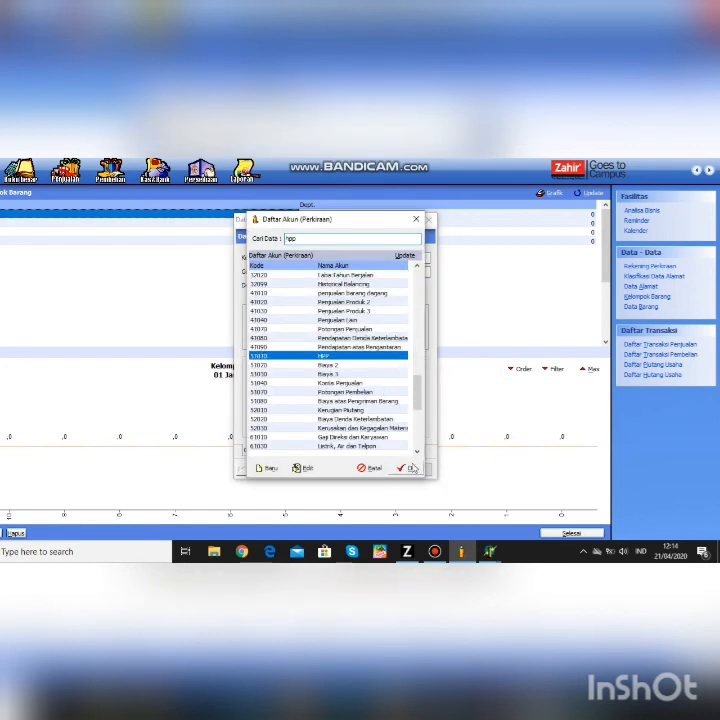
{"action": "key", "text": "Return"}
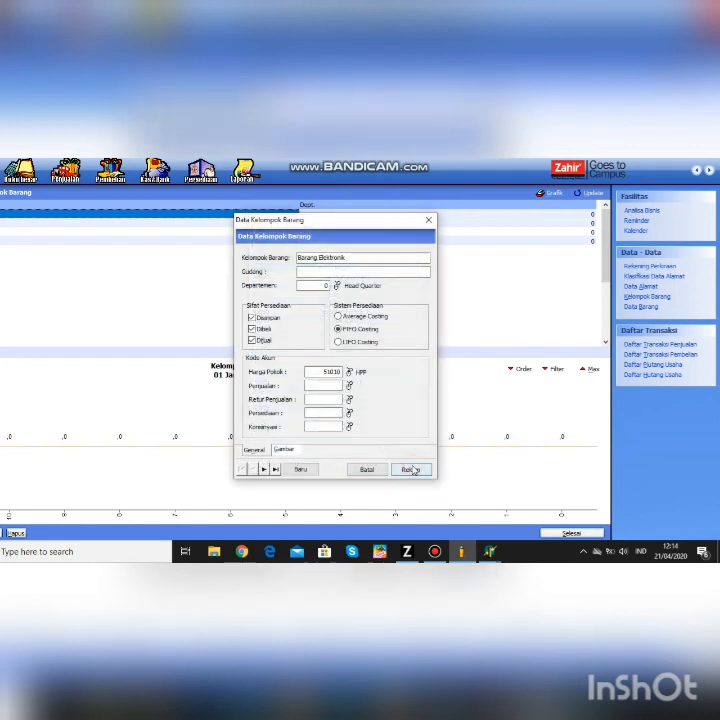
{"action": "left_click", "coordinate": [349, 386]}
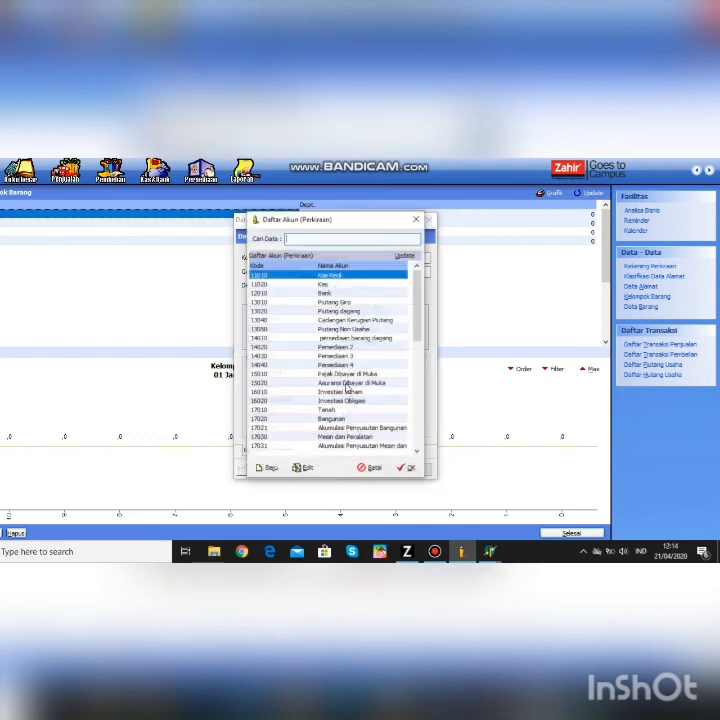
{"action": "type", "text": "penjua"}
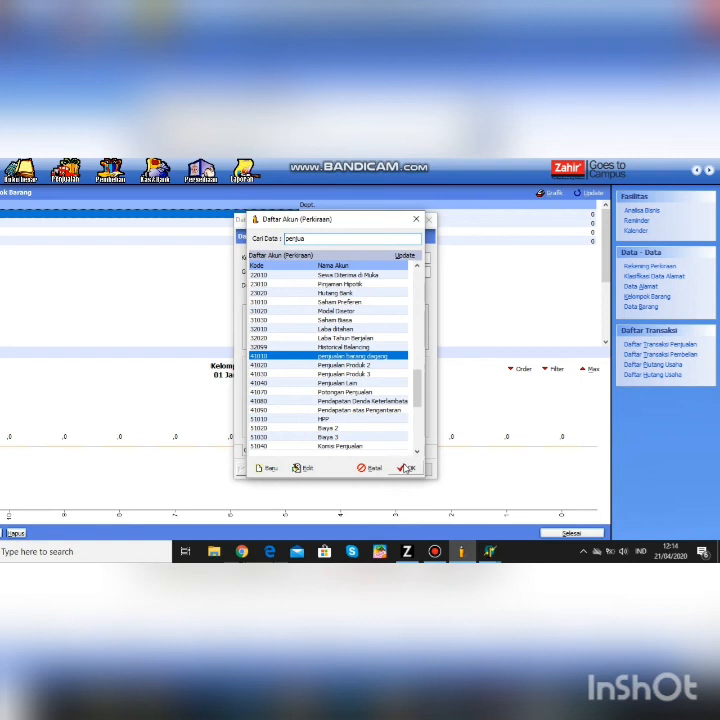
{"action": "key", "text": "Return"}
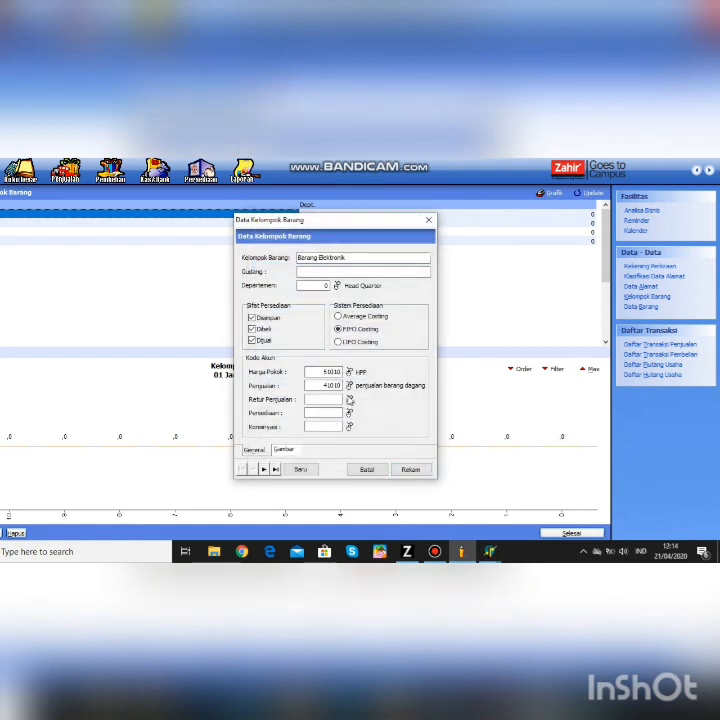
{"action": "left_click", "coordinate": [349, 399]}
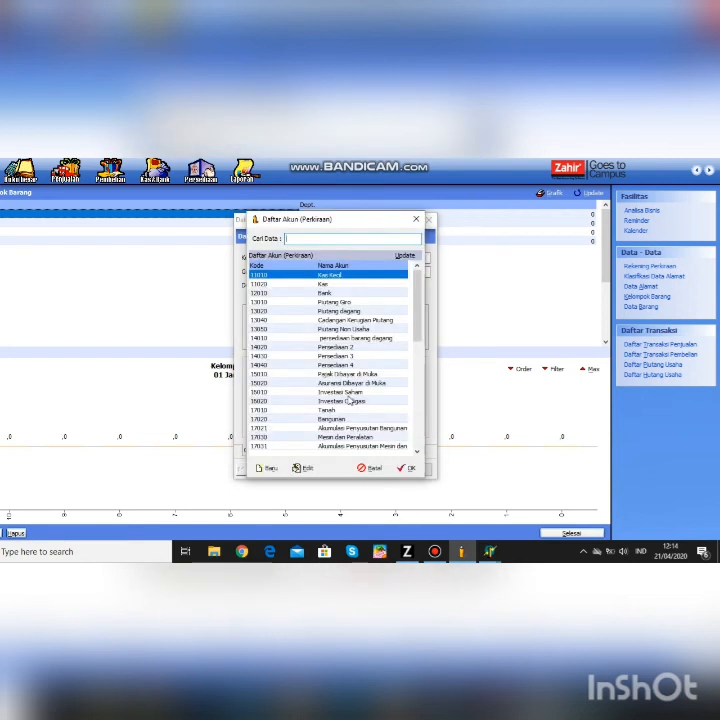
{"action": "type", "text": "penju"}
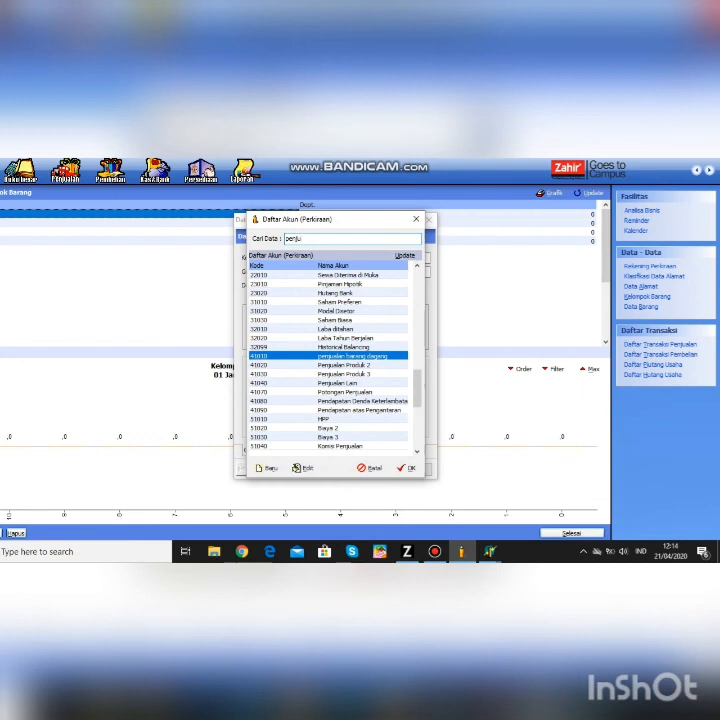
{"action": "left_click", "coordinate": [407, 468]}
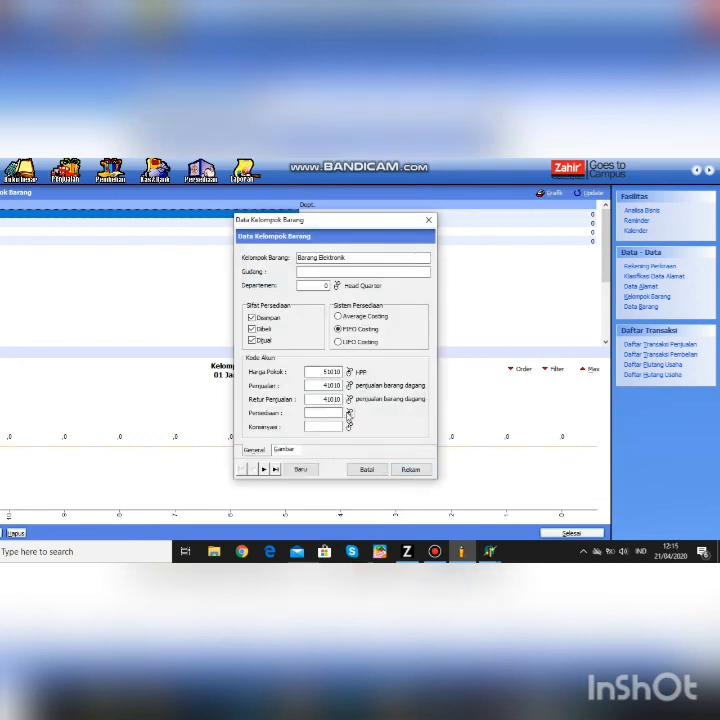
- Set inventory account 14010 and consignment account 21030 Hutang Konsinyasi, then save the group
{"action": "left_click", "coordinate": [348, 412]}
{"action": "type", "text": "persed"}
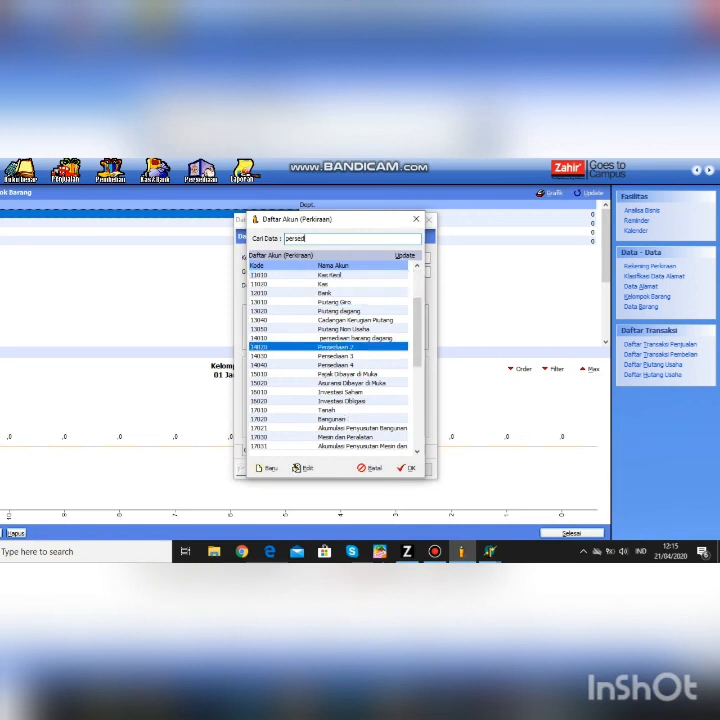
{"action": "left_click", "coordinate": [368, 338]}
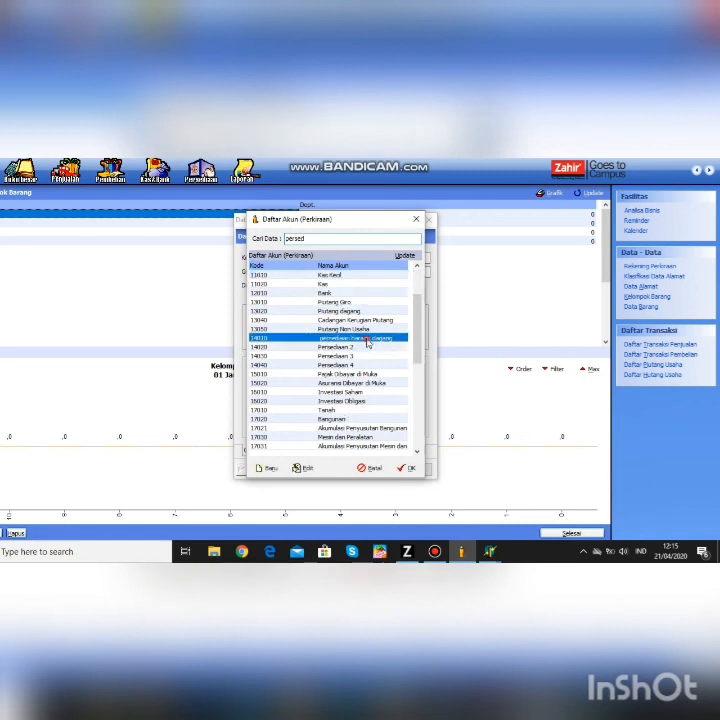
{"action": "left_click", "coordinate": [413, 468]}
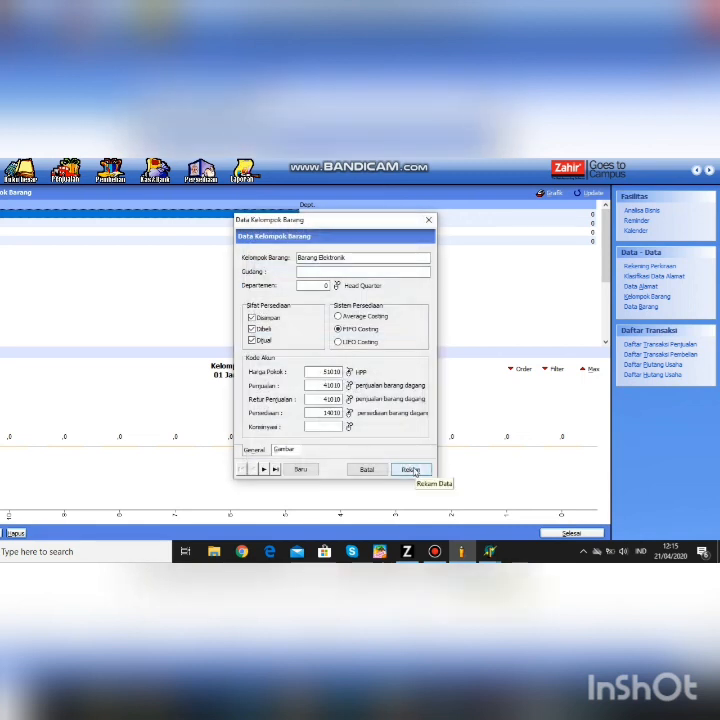
{"action": "left_click", "coordinate": [412, 469]}
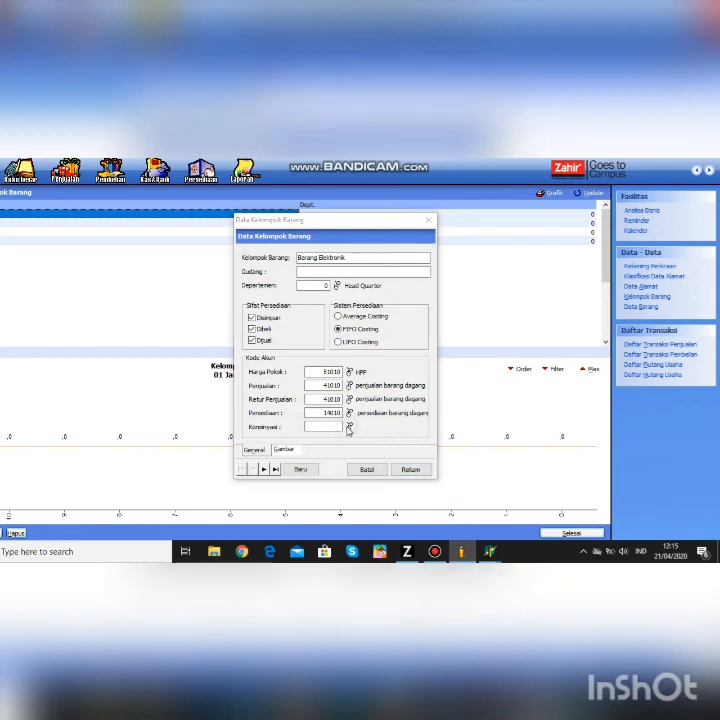
{"action": "left_click", "coordinate": [349, 427]}
{"action": "type", "text": "hutng"}
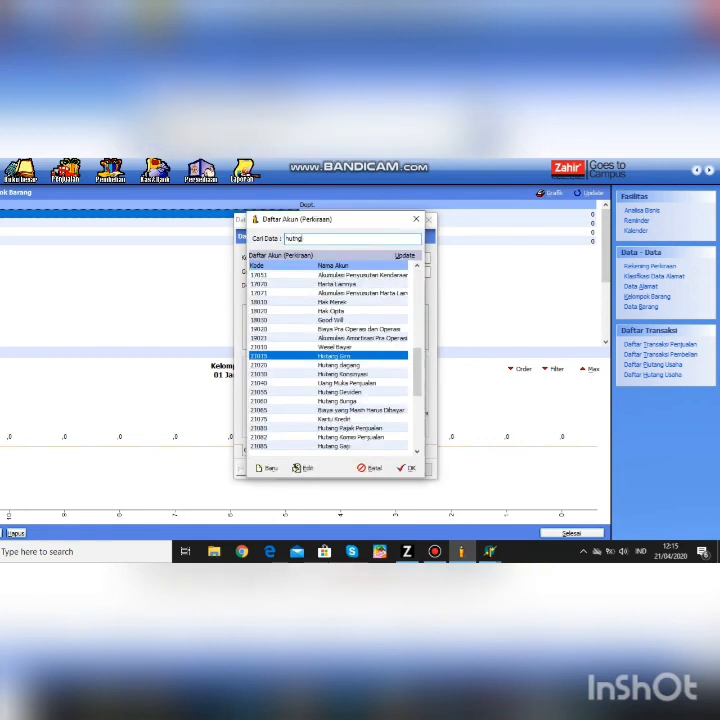
{"action": "left_click", "coordinate": [366, 374]}
{"action": "left_click", "coordinate": [406, 468]}
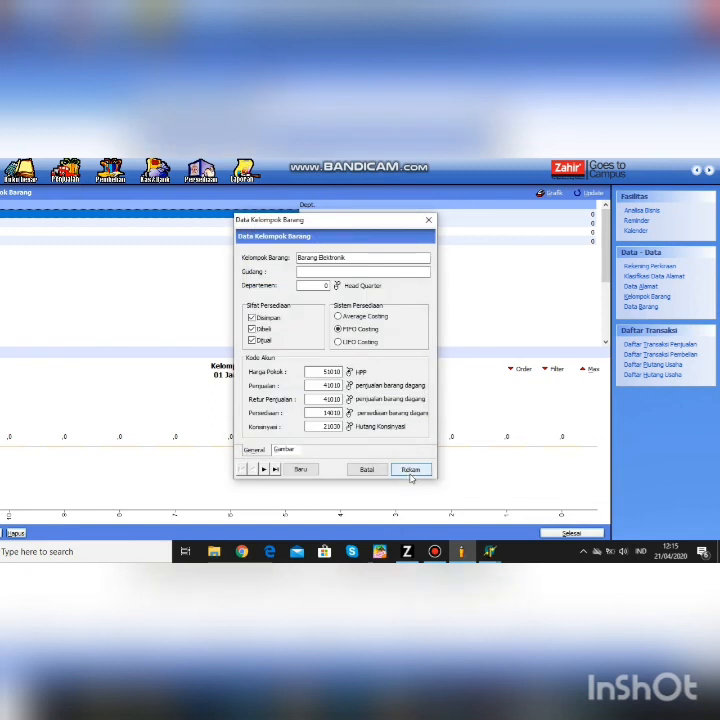
{"action": "left_click", "coordinate": [410, 470]}
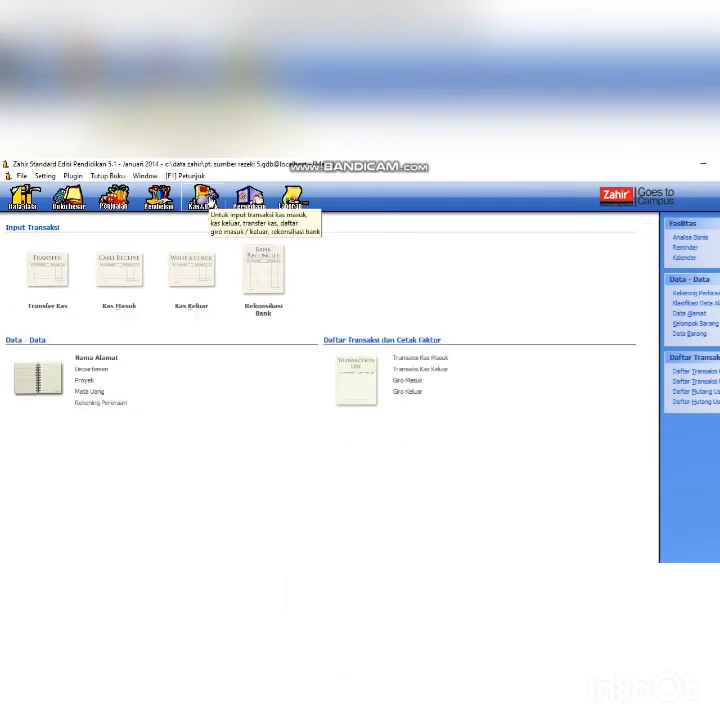
- Open a blank Transfer Kas form from the Kas & Bank module
{"action": "left_click", "coordinate": [209, 202]}
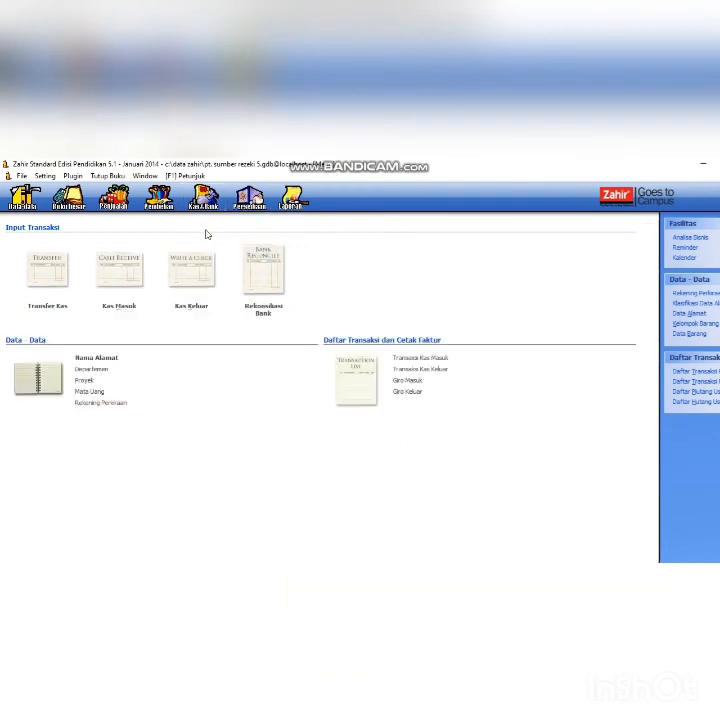
{"action": "left_click", "coordinate": [56, 309]}
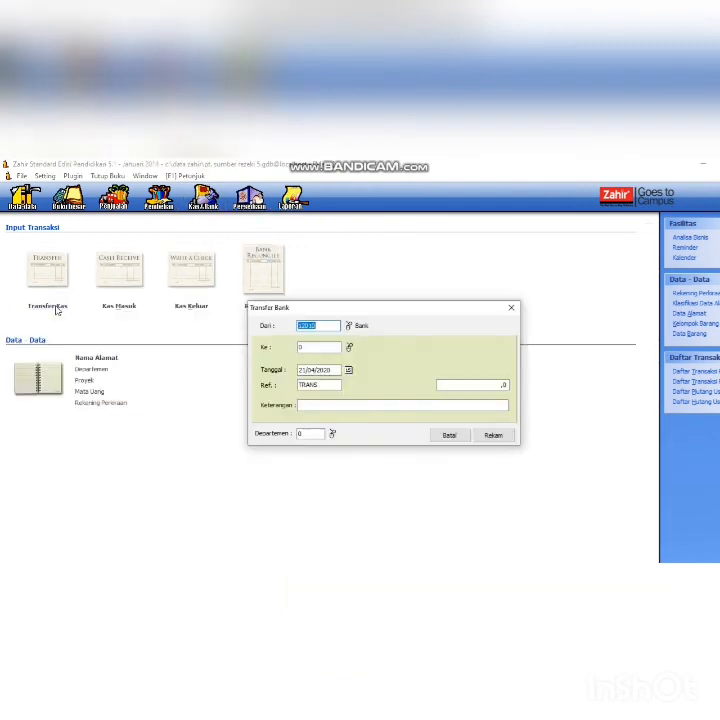
- Set the transfer from Kas to Bank and change the date to 24/03
{"action": "left_click", "coordinate": [349, 325]}
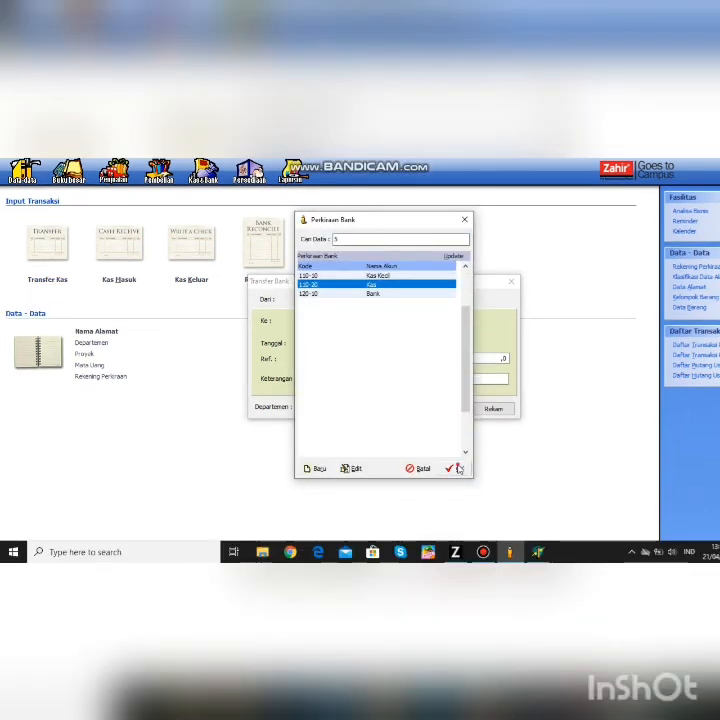
{"action": "left_click", "coordinate": [456, 495]}
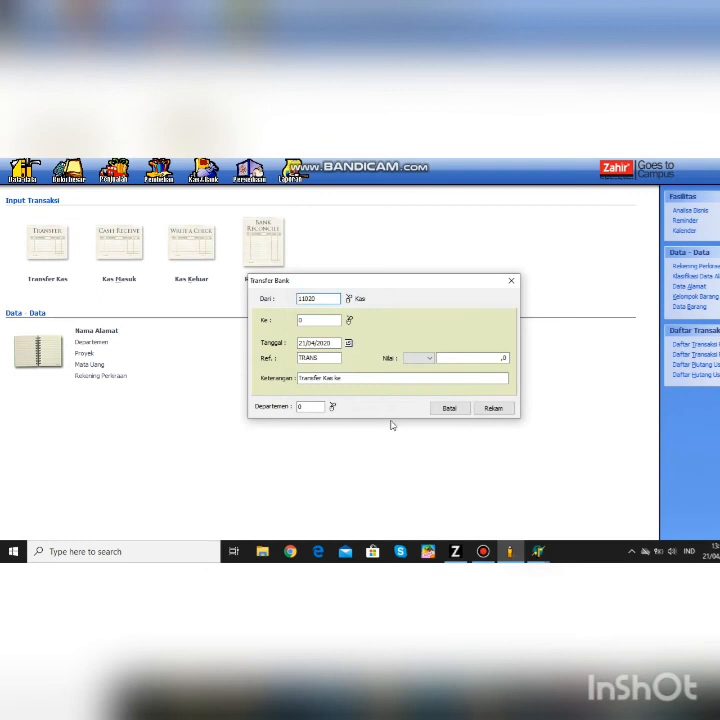
{"action": "left_click", "coordinate": [349, 321]}
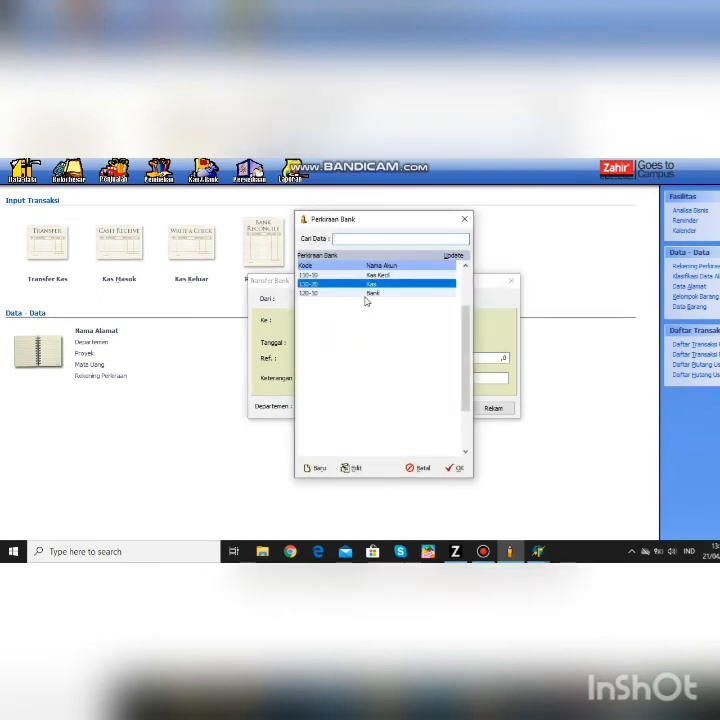
{"action": "left_click", "coordinate": [371, 293]}
{"action": "left_click", "coordinate": [457, 468]}
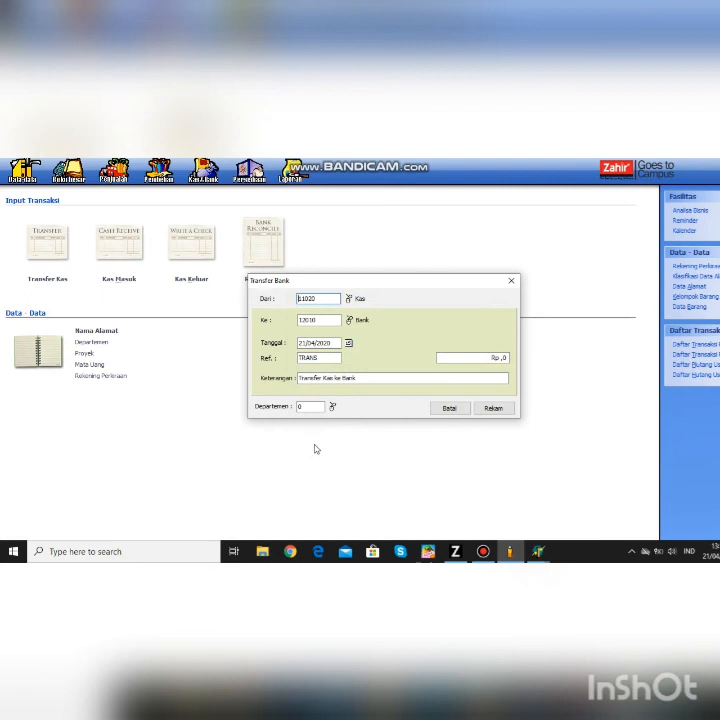
{"action": "left_click", "coordinate": [331, 345]}
{"action": "key", "text": "BackSpace"}
{"action": "key", "text": "BackSpace"}
{"action": "key", "text": "BackSpace"}
{"action": "key", "text": "BackSpace"}
{"action": "key", "text": "BackSpace"}
{"action": "key", "text": "BackSpace"}
{"action": "key", "text": "BackSpace"}
{"action": "key", "text": "BackSpace"}
{"action": "key", "text": "BackSpace"}
{"action": "key", "text": "BackSpace"}
{"action": "type", "text": "24/03"}
- Enter 1288 as the transfer amount, save it and close the form
{"action": "left_click", "coordinate": [501, 357]}
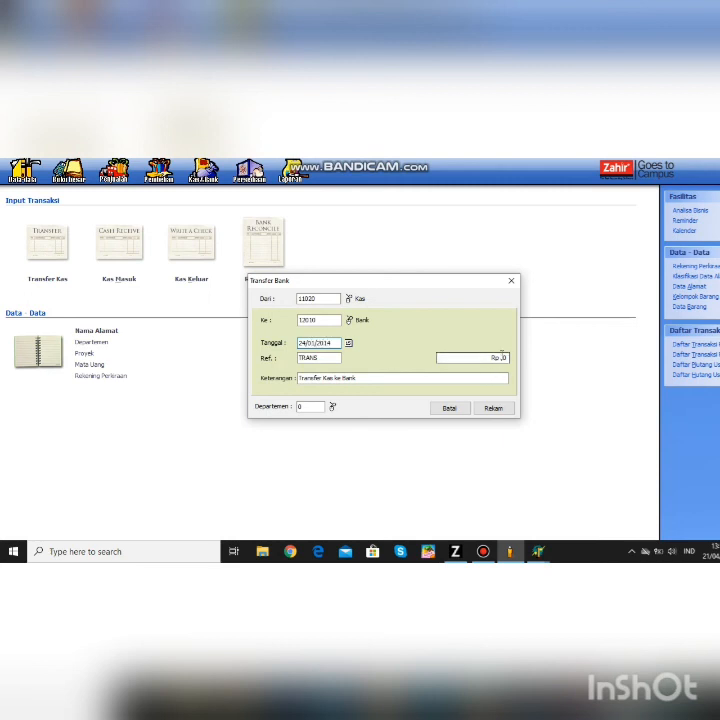
{"action": "type", "text": "1288"}
{"action": "left_click", "coordinate": [500, 409]}
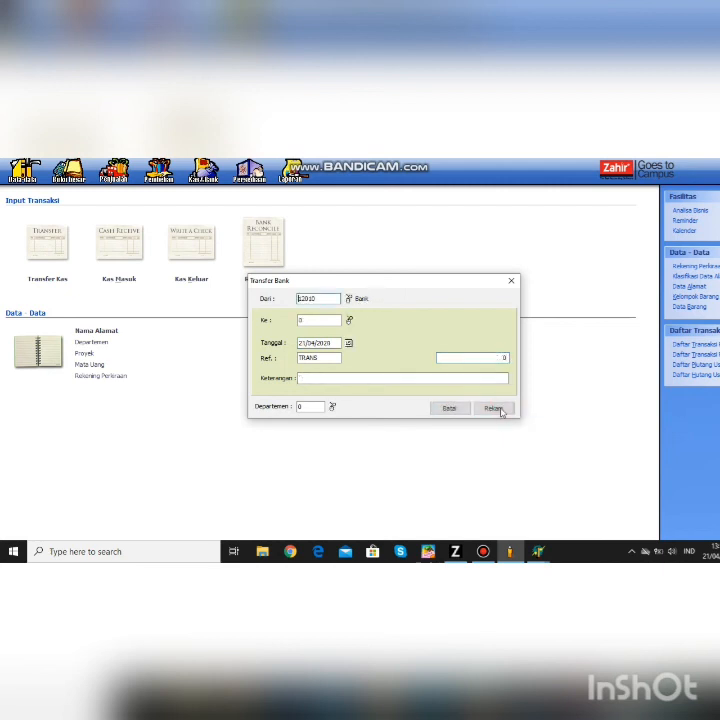
{"action": "left_click", "coordinate": [514, 280]}
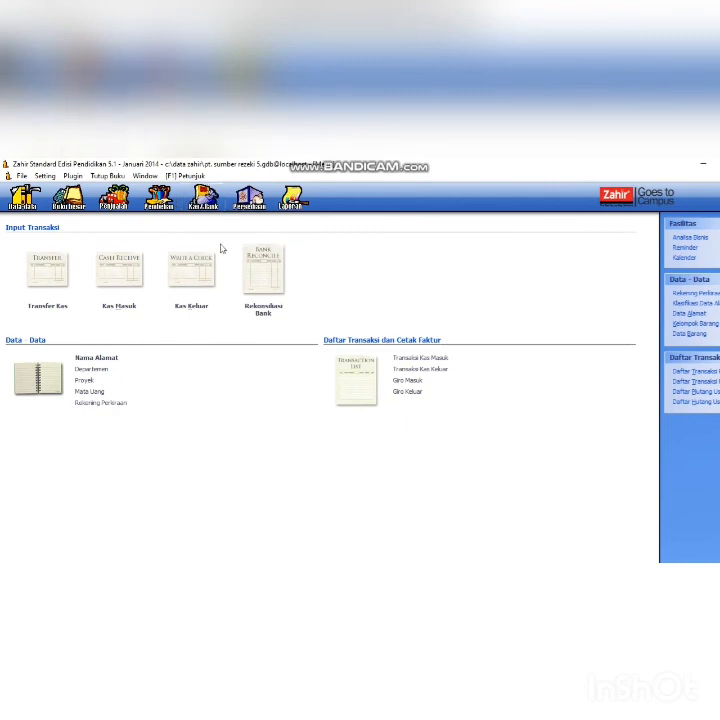
- Check the outgoing giro list for BG000011, then switch to the Persediaan module
{"action": "left_click", "coordinate": [404, 392]}
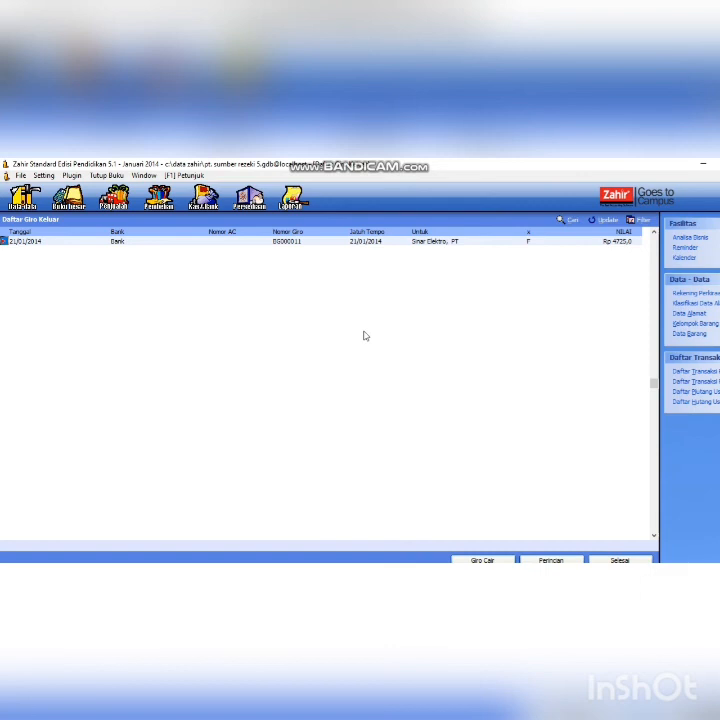
{"action": "left_click", "coordinate": [257, 200]}
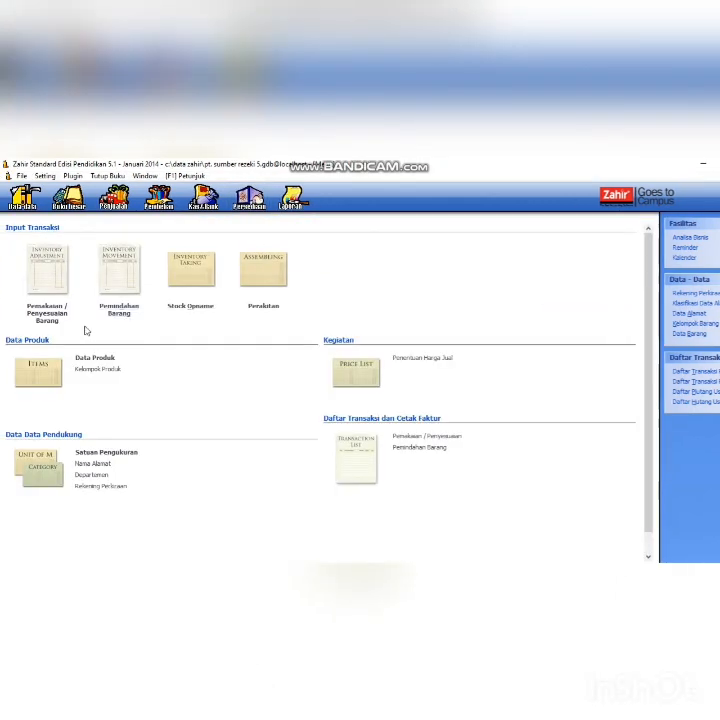
- Start a new inventory adjustment and add item TV 20" to its first row
{"action": "left_click", "coordinate": [47, 313]}
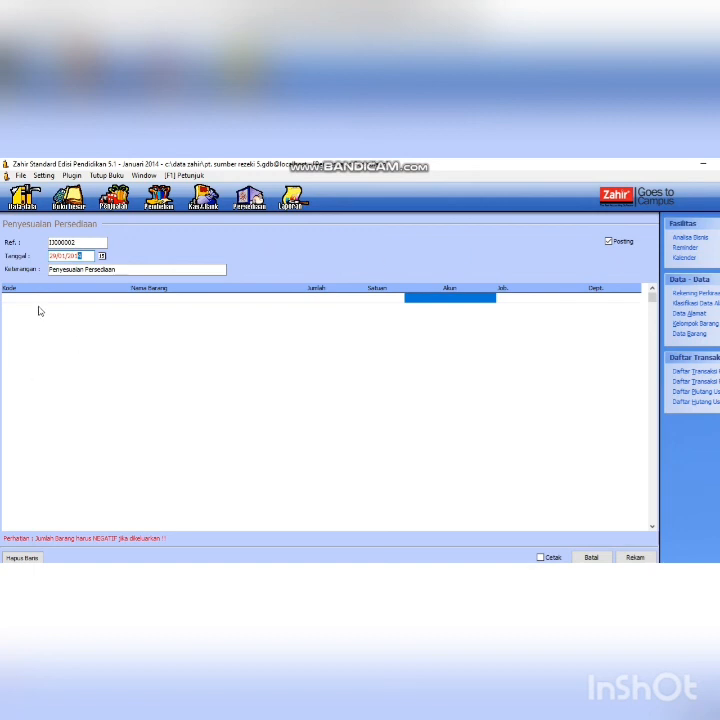
{"action": "double_click", "coordinate": [127, 299]}
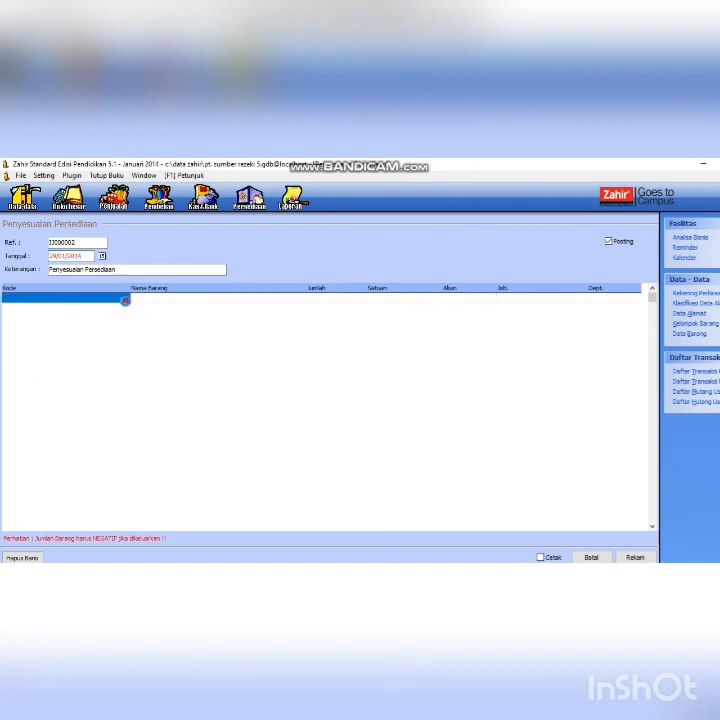
{"action": "left_click", "coordinate": [364, 347]}
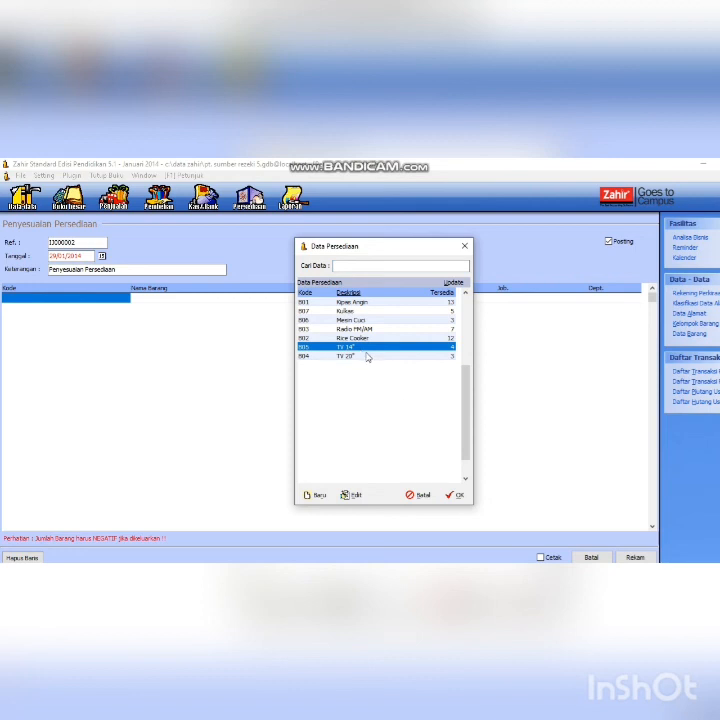
{"action": "left_click", "coordinate": [368, 356]}
{"action": "left_click", "coordinate": [453, 468]}
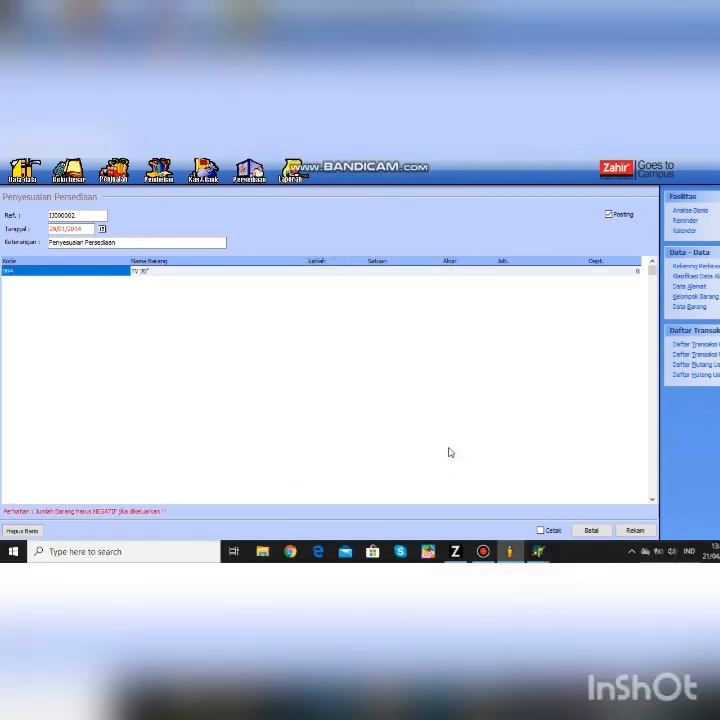
{"action": "left_click", "coordinate": [326, 270]}
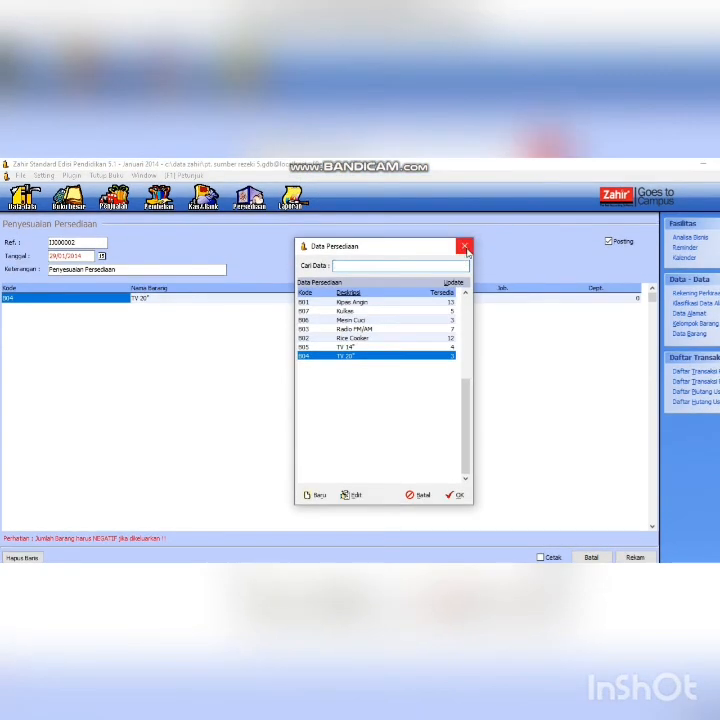
{"action": "left_click", "coordinate": [464, 240]}
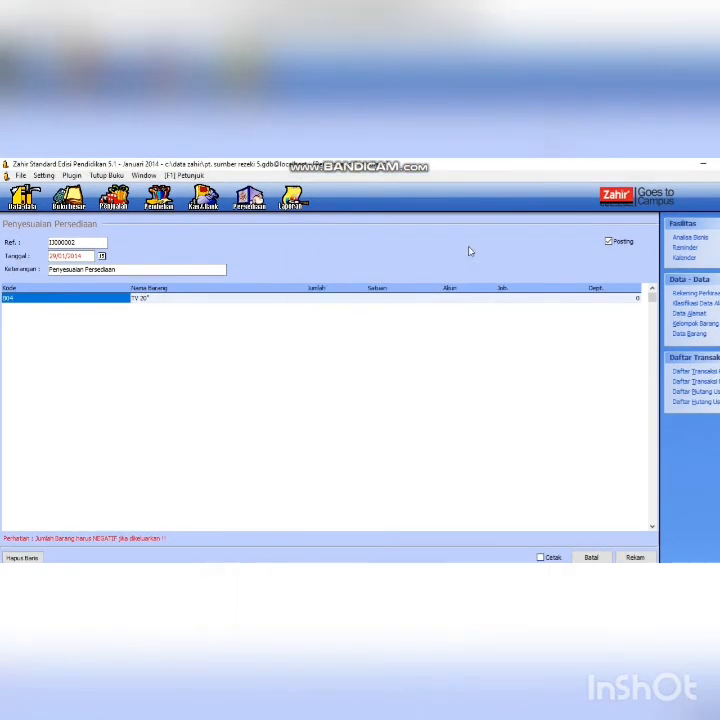
- Set the TV 20" quantity to -1, charge it to account 5-2030, and save
{"action": "left_click", "coordinate": [297, 296]}
{"action": "left_click", "coordinate": [297, 302]}
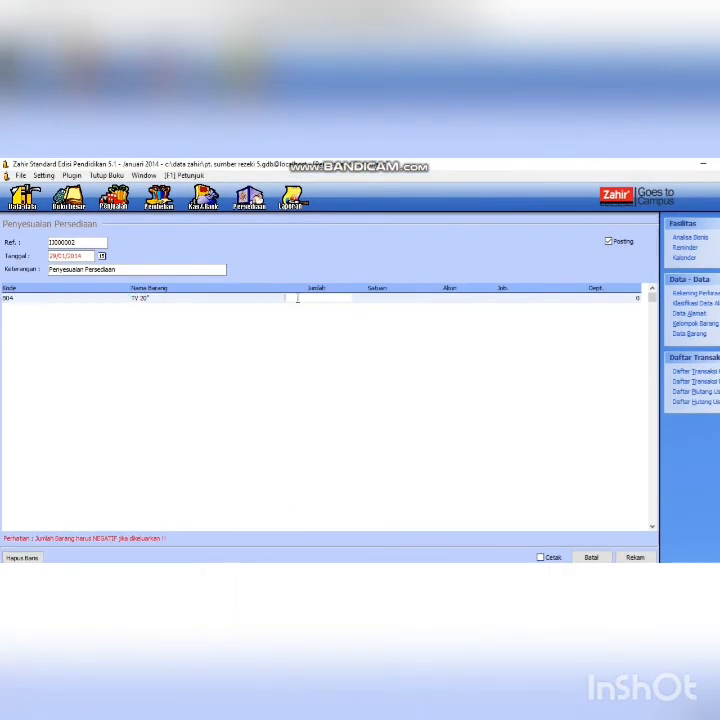
{"action": "type", "text": "-1"}
{"action": "left_click", "coordinate": [397, 300]}
{"action": "double_click", "coordinate": [439, 302]}
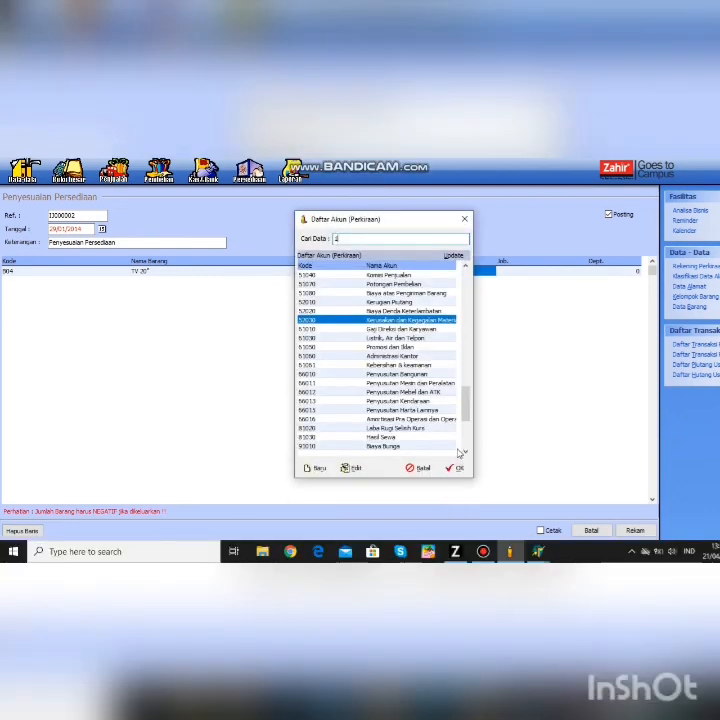
{"action": "left_click", "coordinate": [457, 495]}
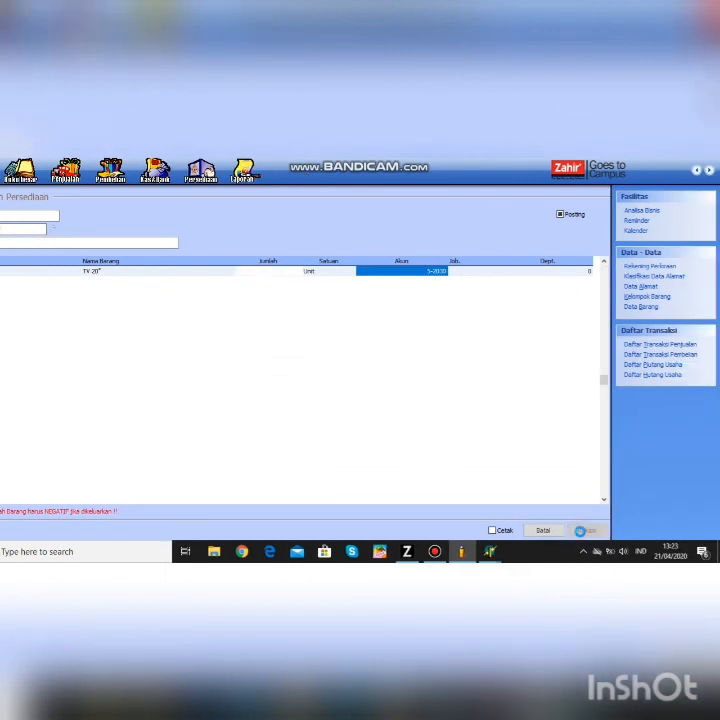
{"action": "left_click", "coordinate": [584, 533]}
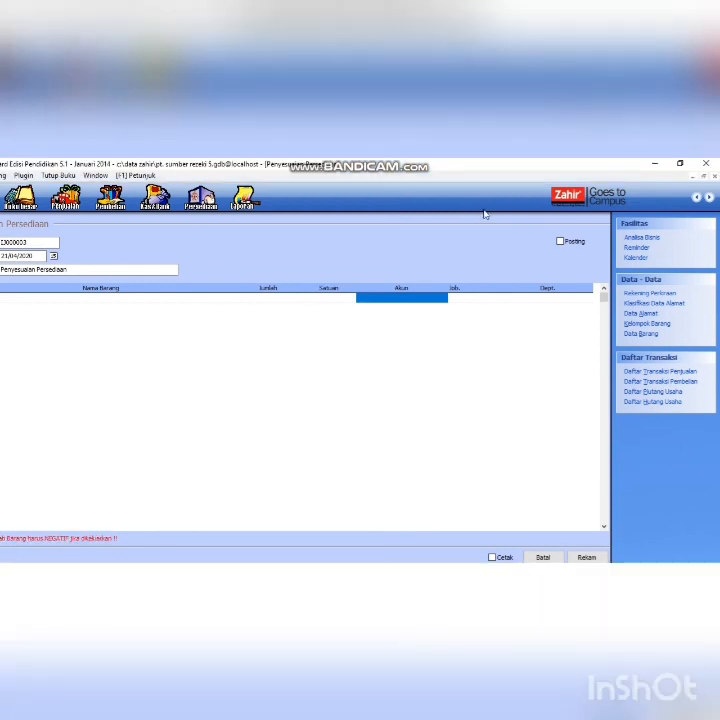
- Browse the chart of accounts and item groups, ending on the Daftar Barang item list
{"action": "left_click", "coordinate": [650, 294]}
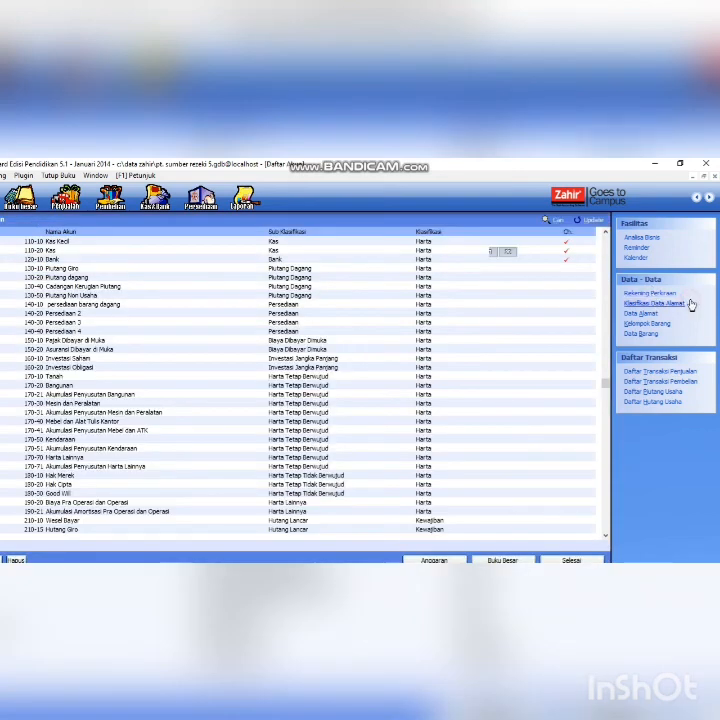
{"action": "left_click", "coordinate": [660, 324]}
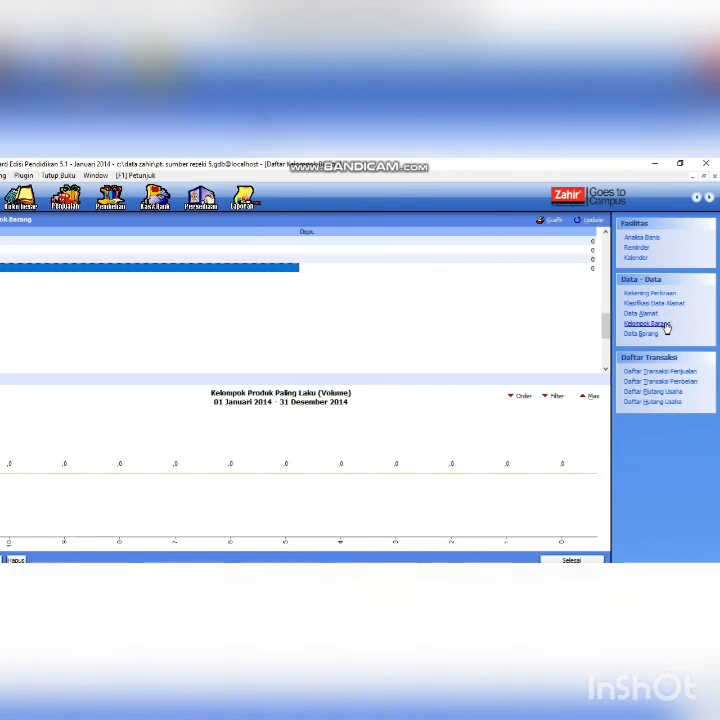
{"action": "left_click", "coordinate": [651, 336]}
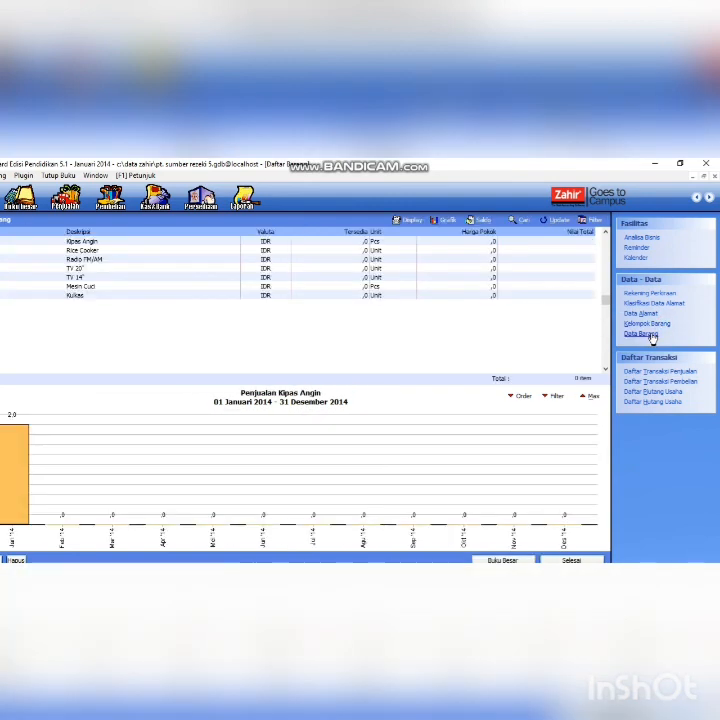